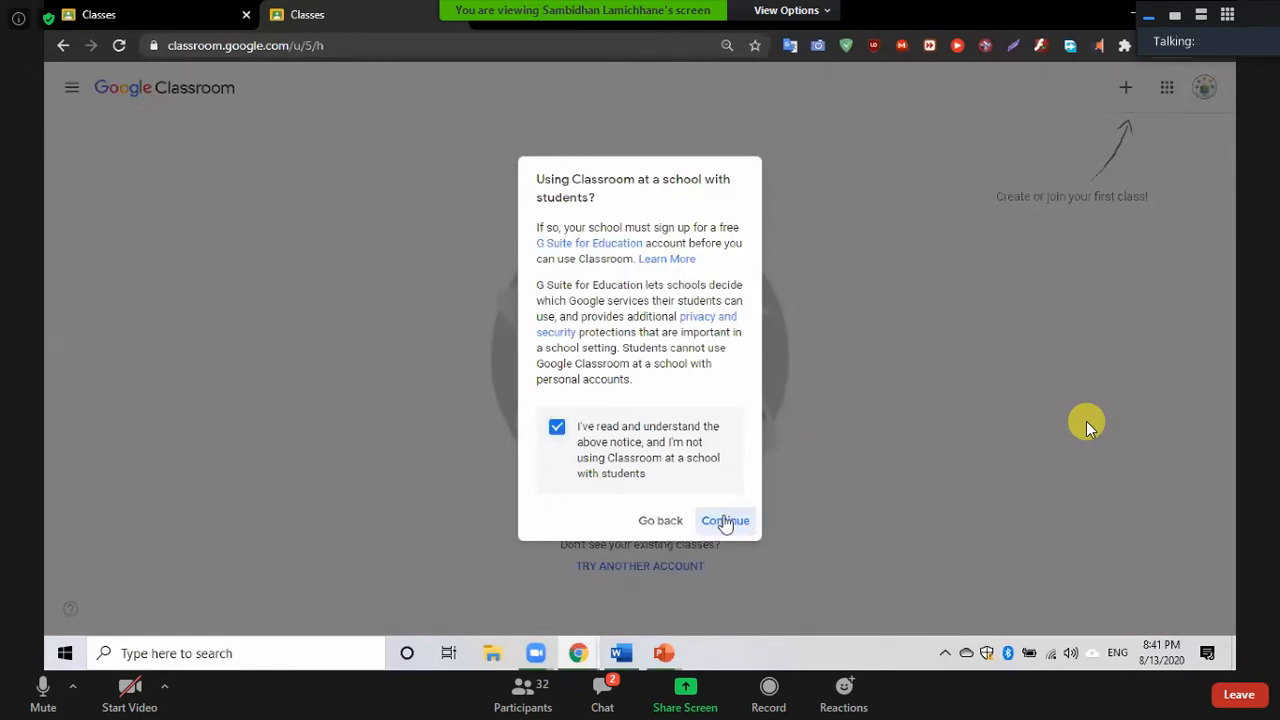
Accept the notice and create class 'Online Class for Online teacher', section A, subject Technology
{"action": "left_click", "coordinate": [725, 521]}
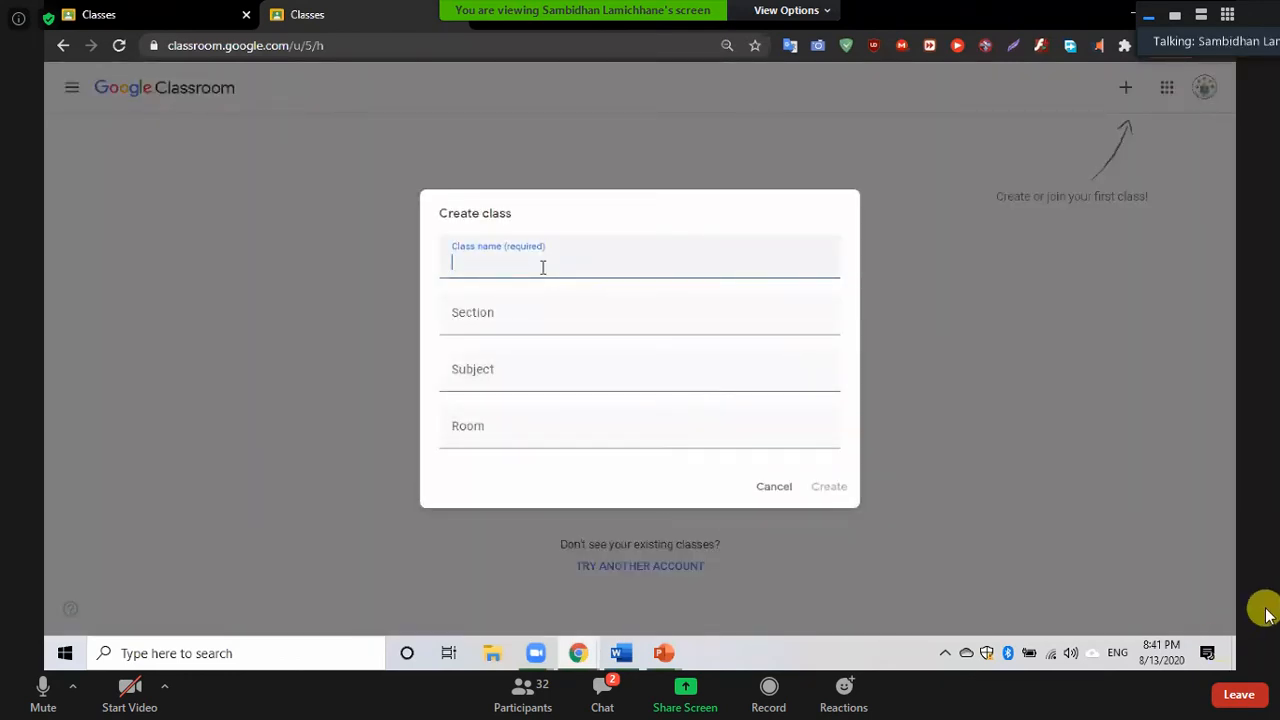
{"action": "type", "text": "Online"}
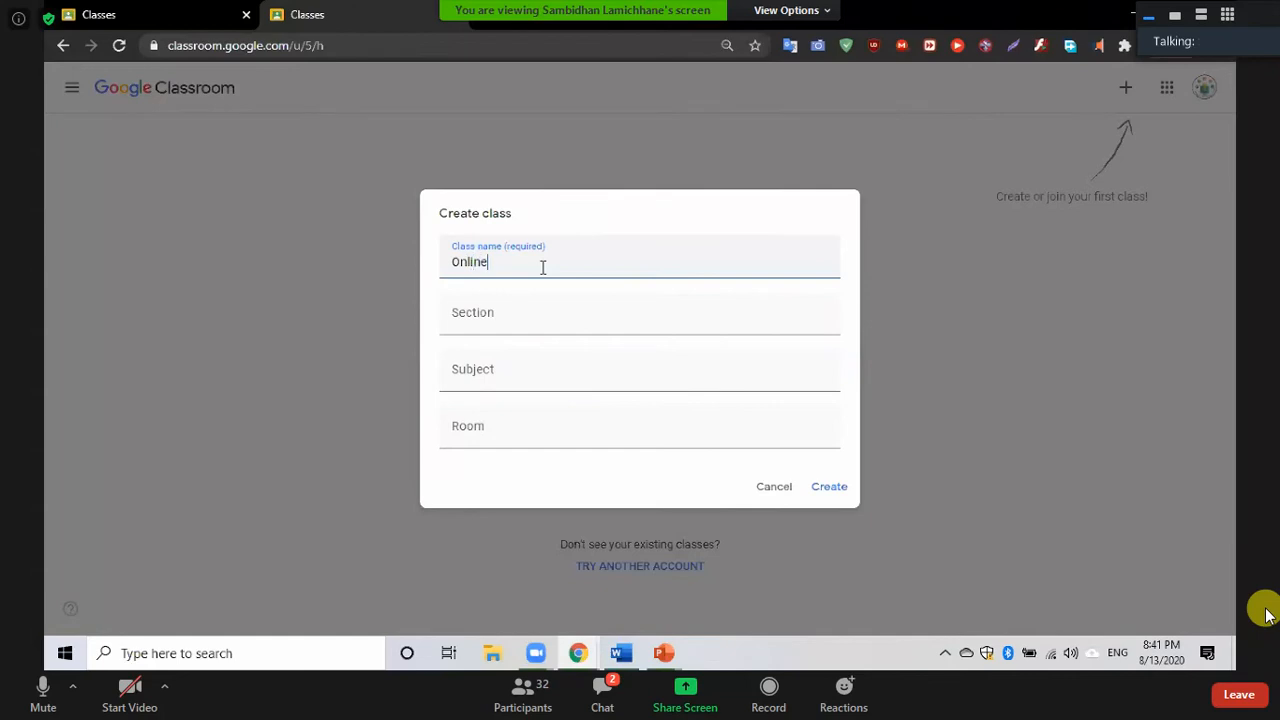
{"action": "type", "text": " Class for Online teacher"}
{"action": "left_click", "coordinate": [481, 332]}
{"action": "type", "text": "A"}
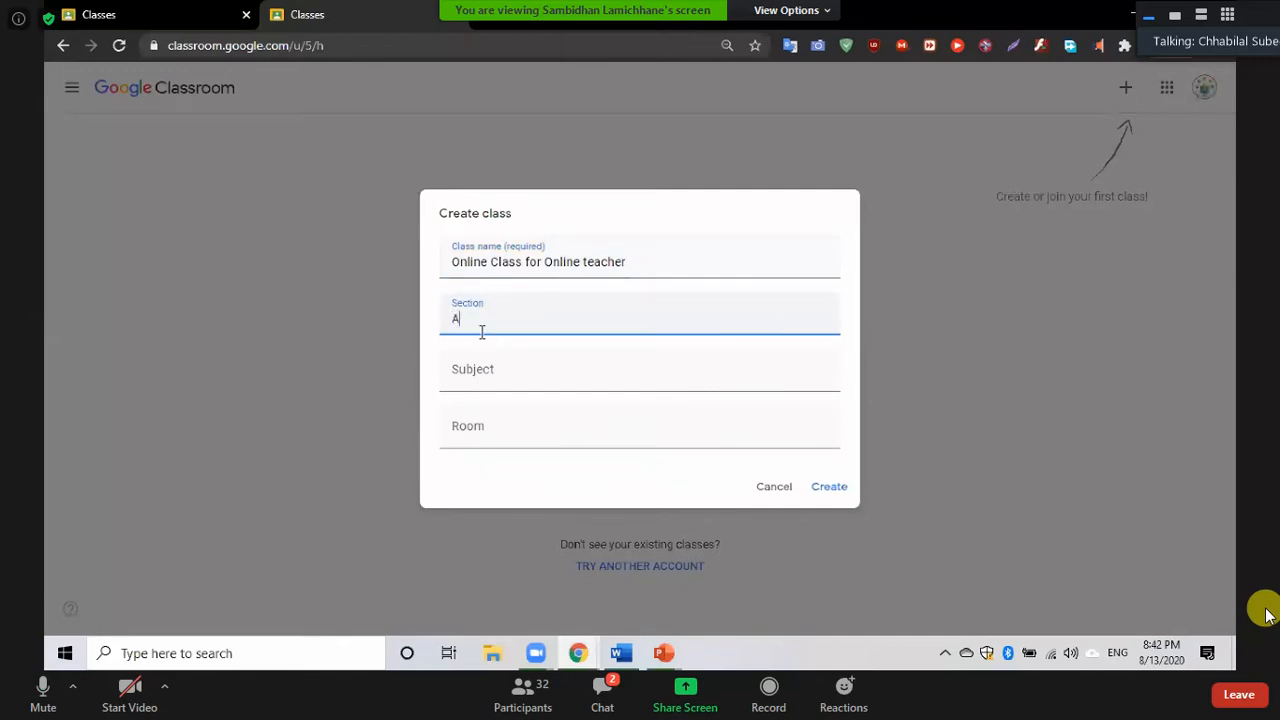
{"action": "left_click", "coordinate": [473, 370]}
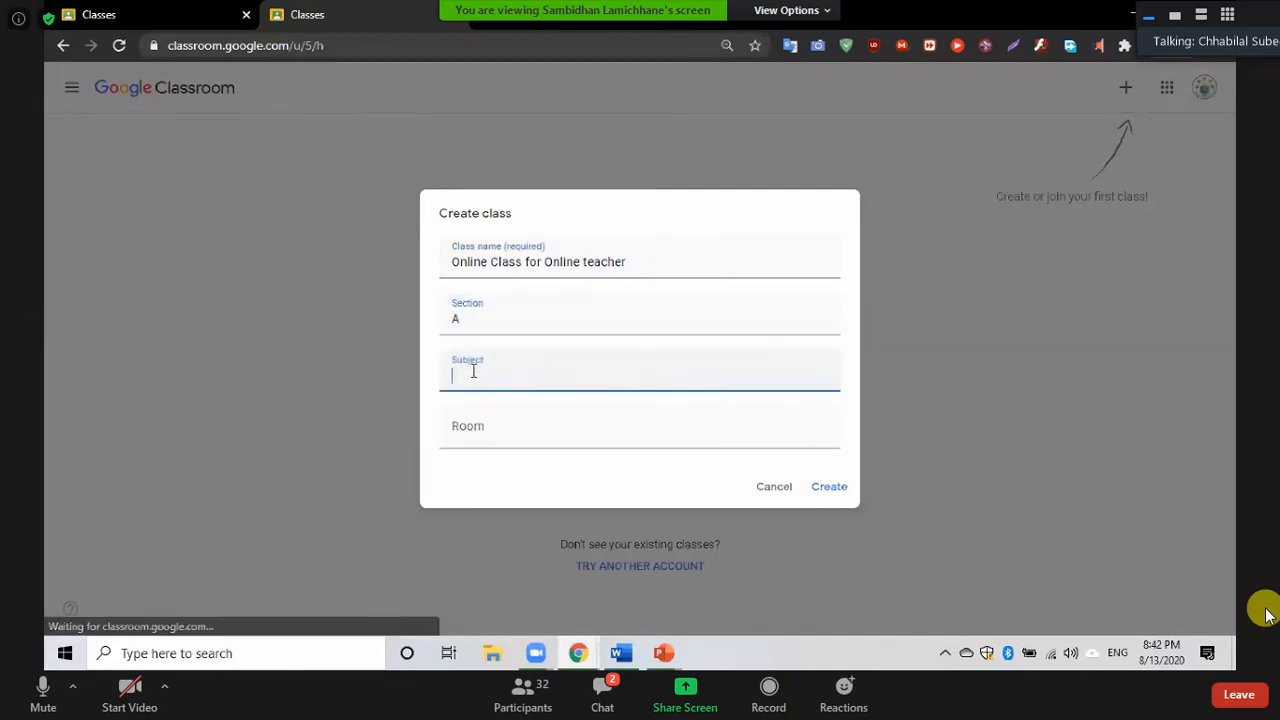
{"action": "type", "text": "Technology"}
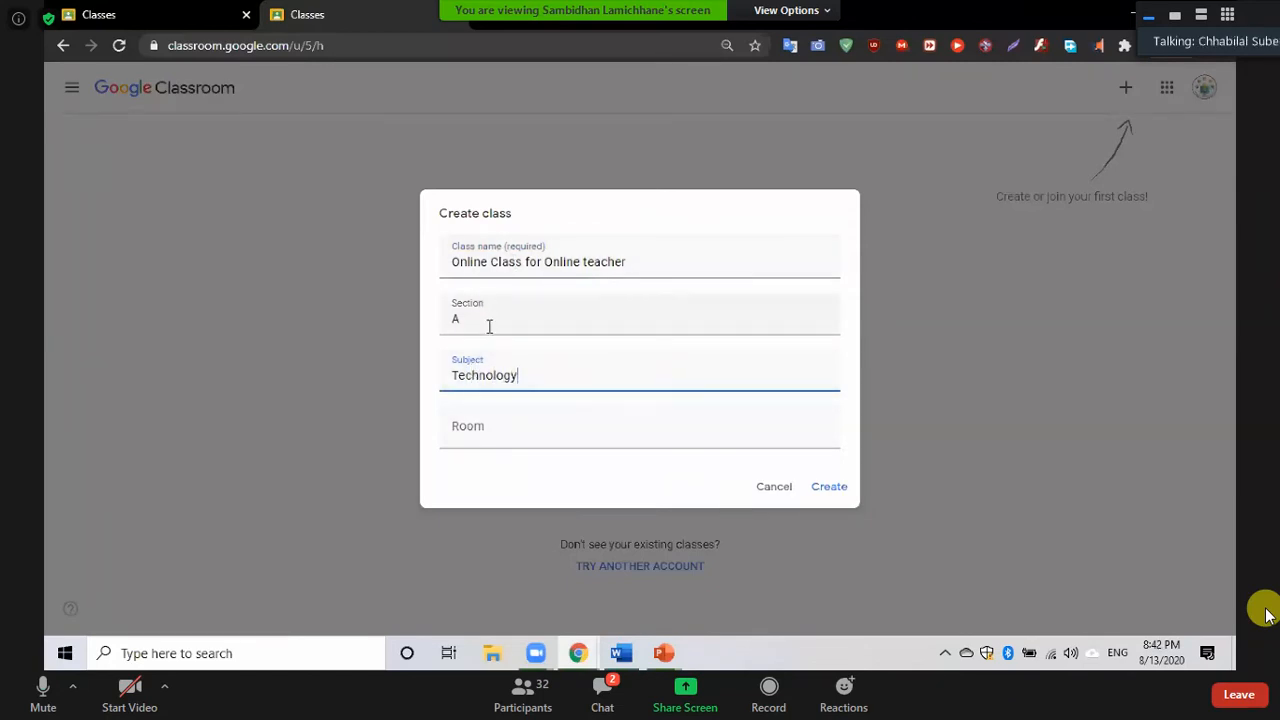
{"action": "left_click", "coordinate": [464, 432]}
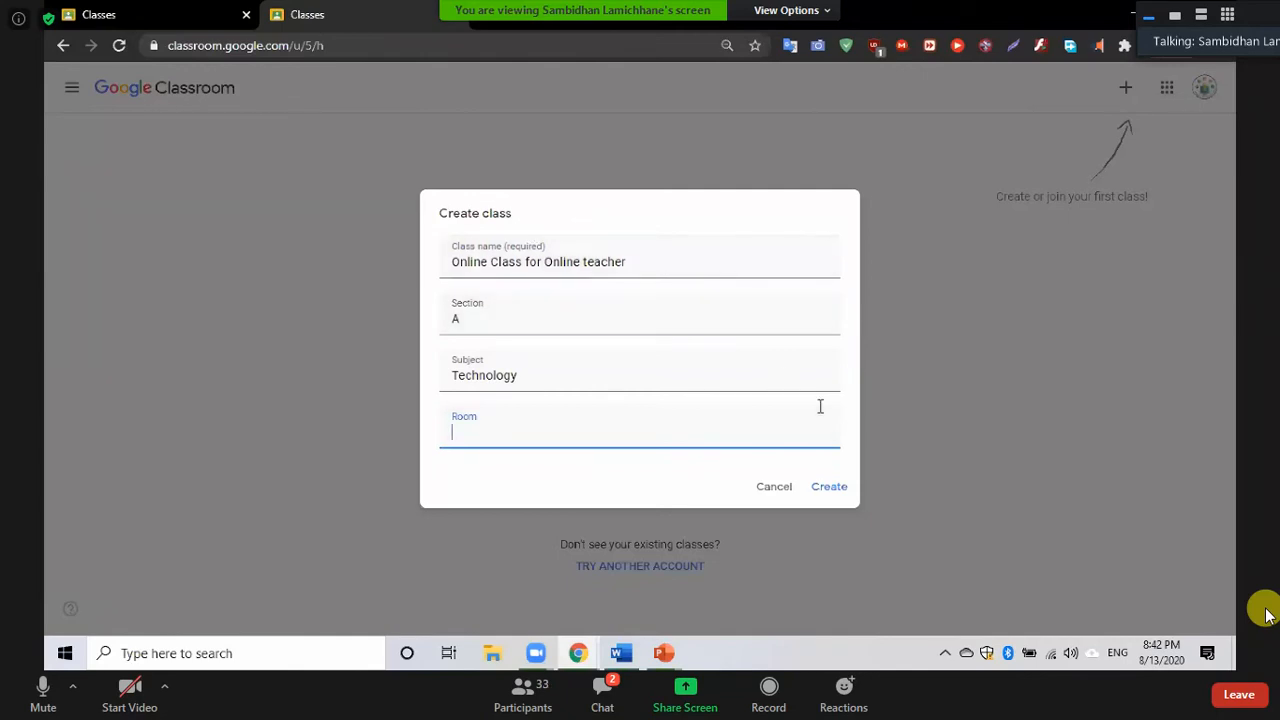
{"action": "left_click", "coordinate": [834, 489]}
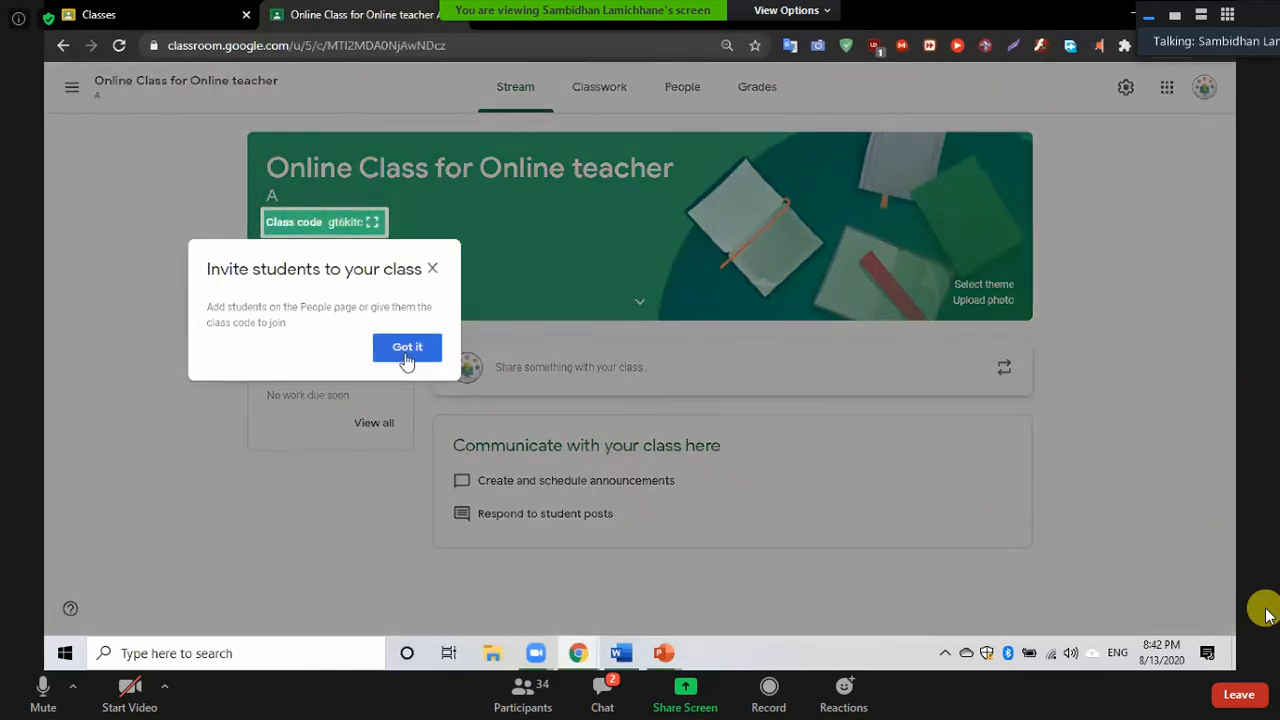
Close the 'Invite students to your class' tip on the new class's Stream page
{"action": "left_click", "coordinate": [430, 268]}
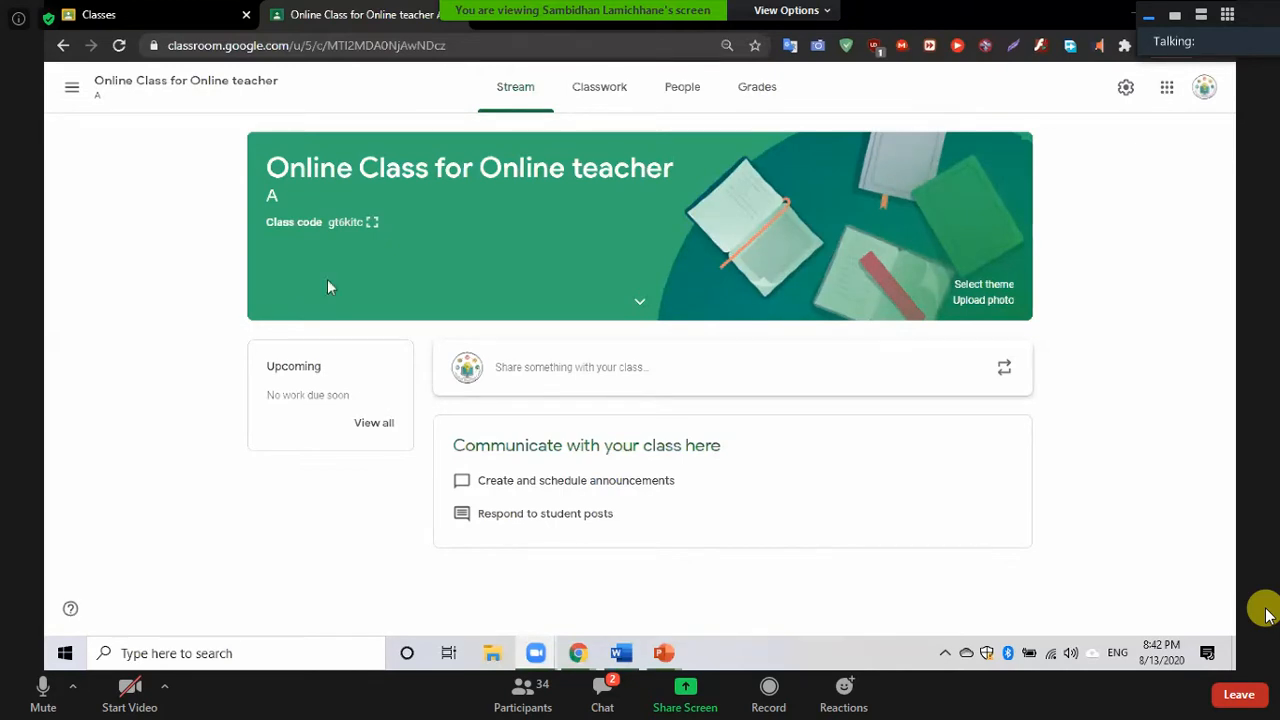
{"action": "left_click", "coordinate": [370, 224]}
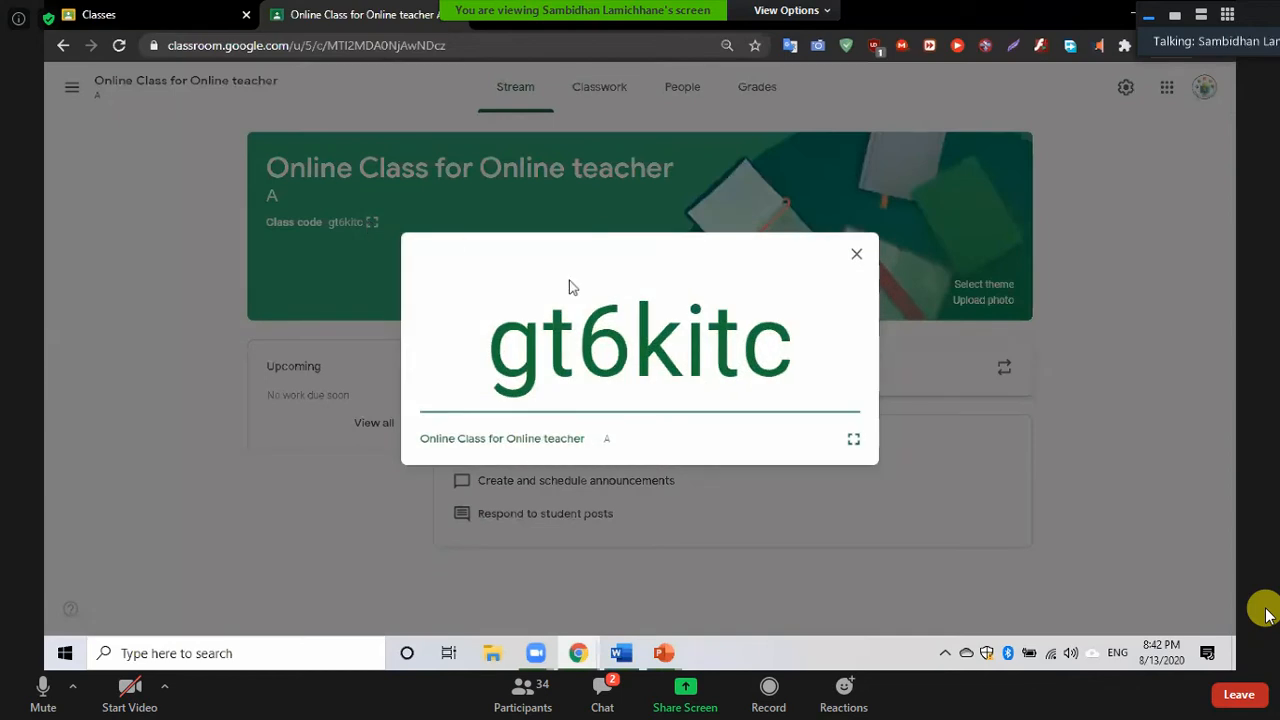
{"action": "left_click_drag", "start_coordinate": [788, 346], "coordinate": [495, 362]}
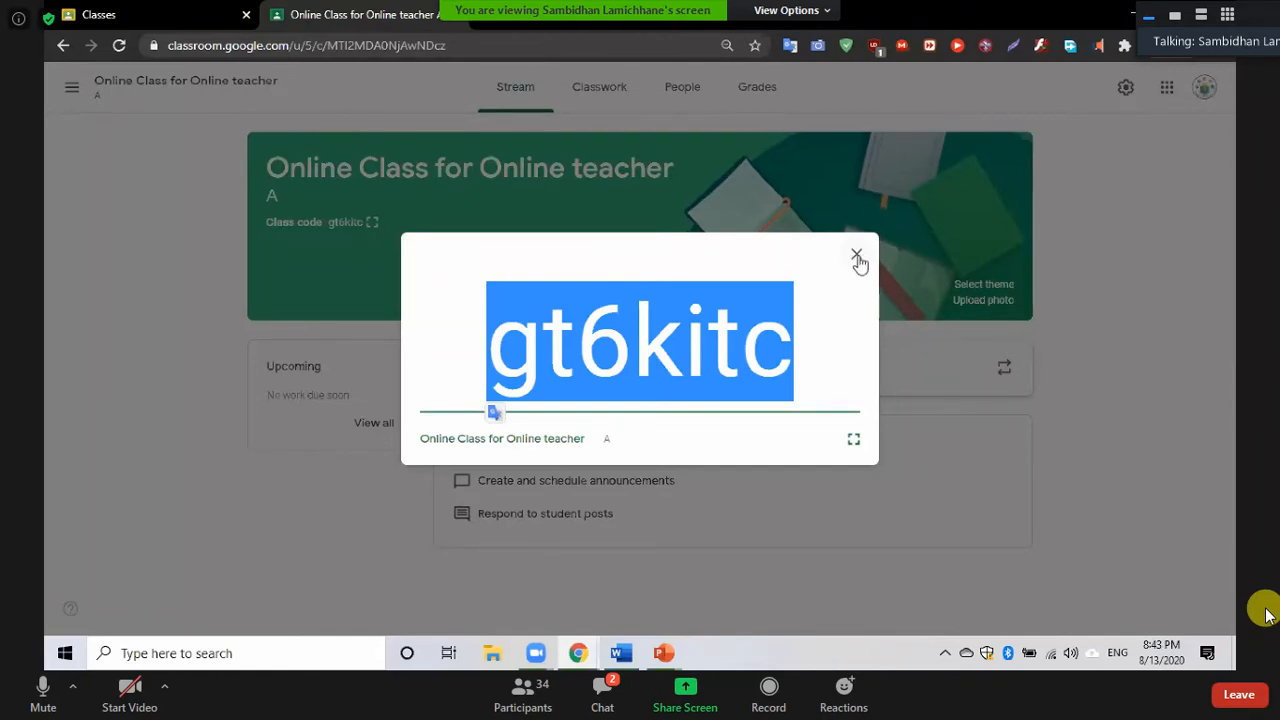
{"action": "left_click", "coordinate": [857, 256]}
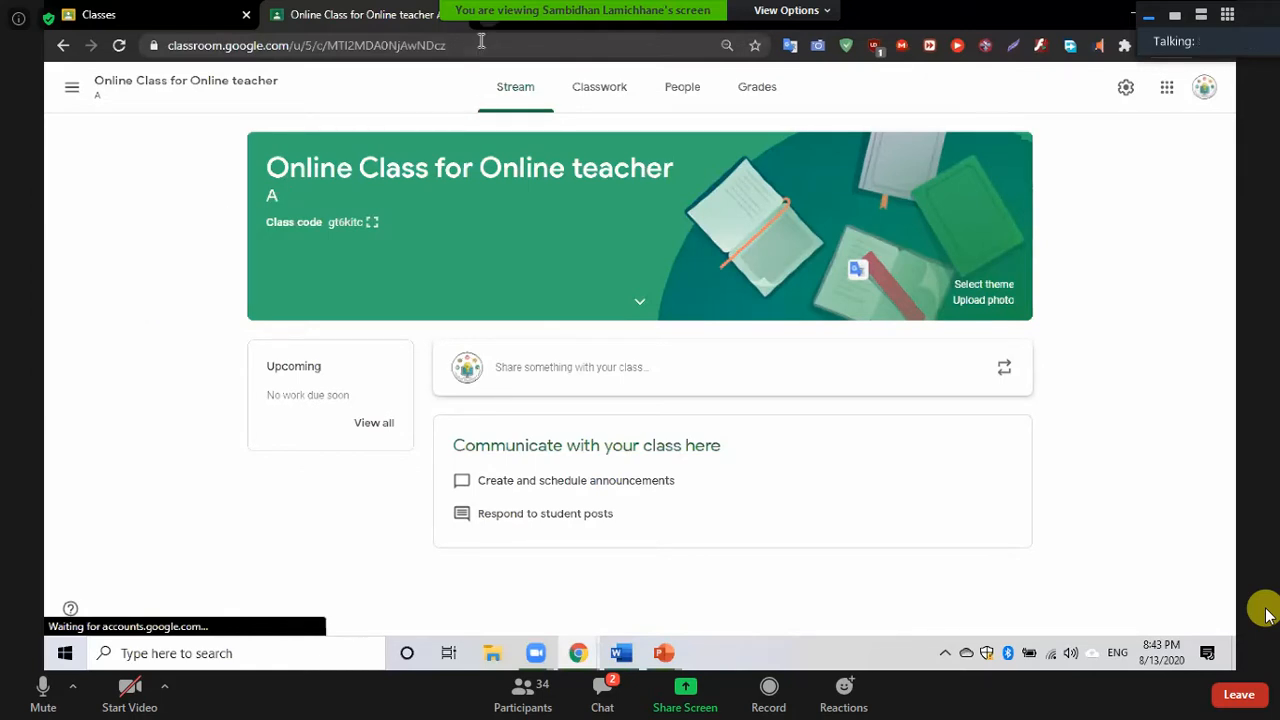
Load classroom.google.com in a new browser tab
{"action": "key", "text": "ctrl+t"}
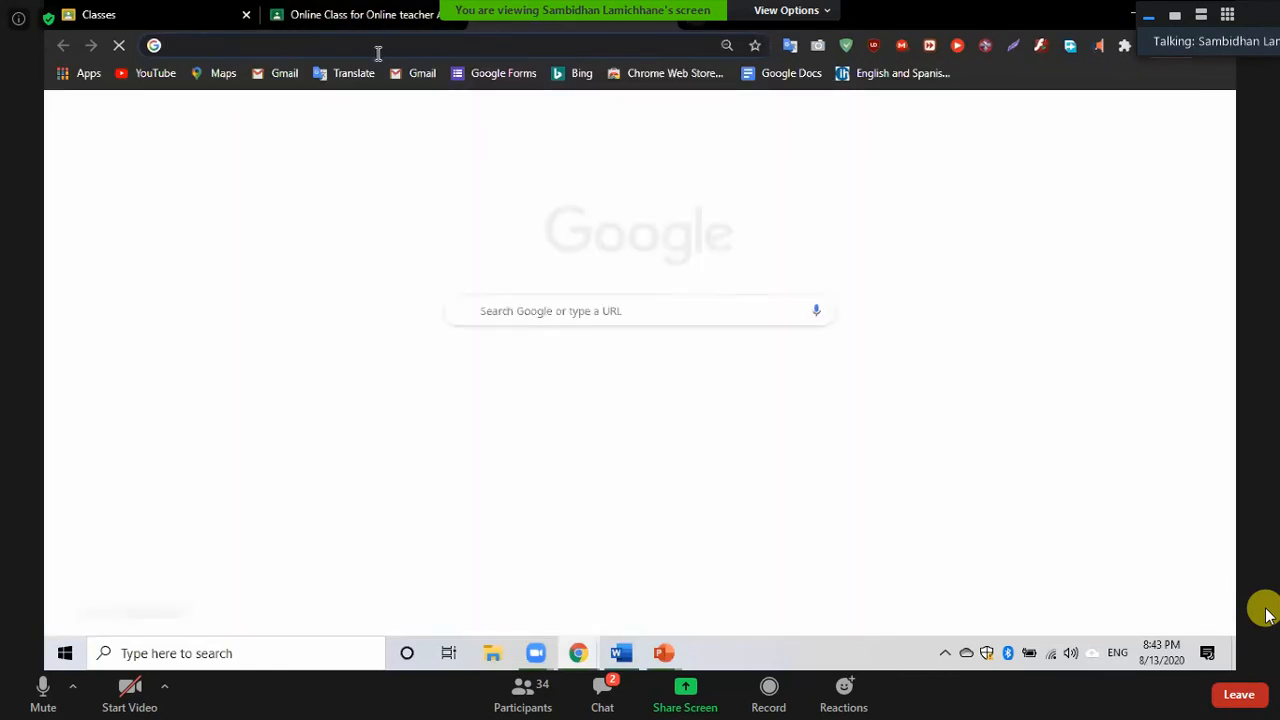
{"action": "type", "text": "c"}
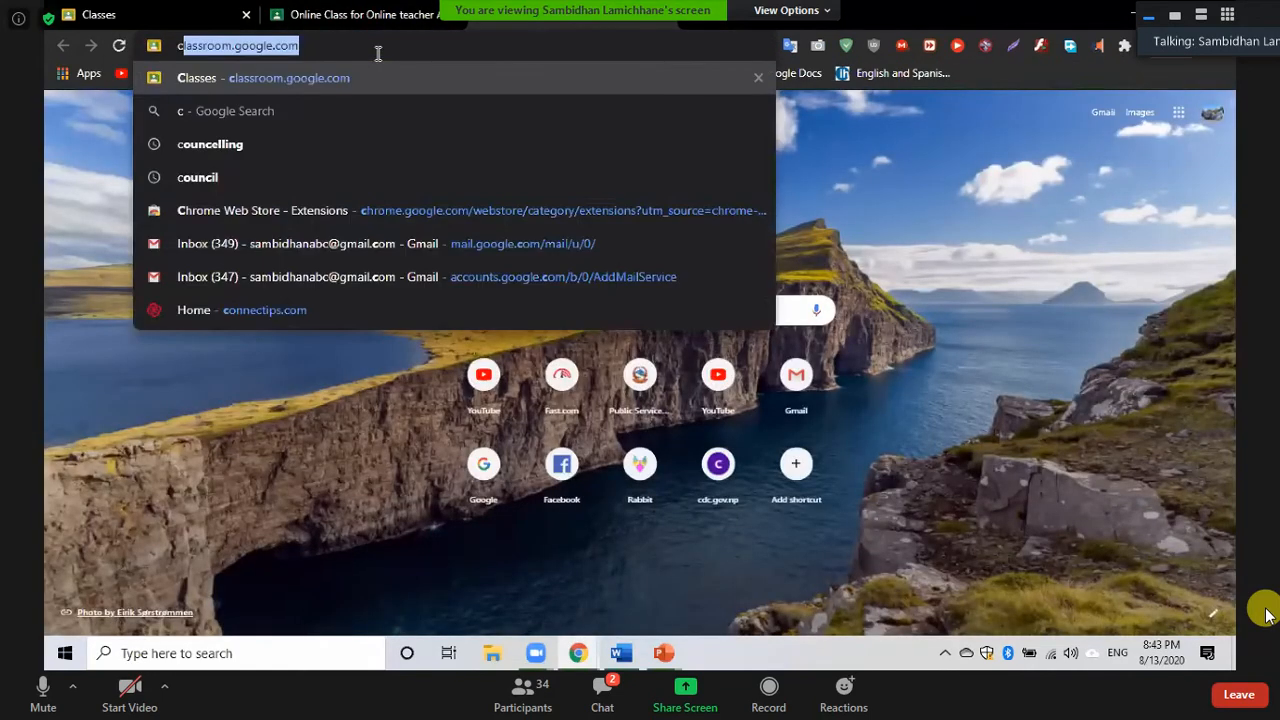
{"action": "type", "text": "las"}
{"action": "key", "text": "Return"}
Switch between the class tab and the Classroom home tab, ending on the class list
{"action": "left_click", "coordinate": [367, 19]}
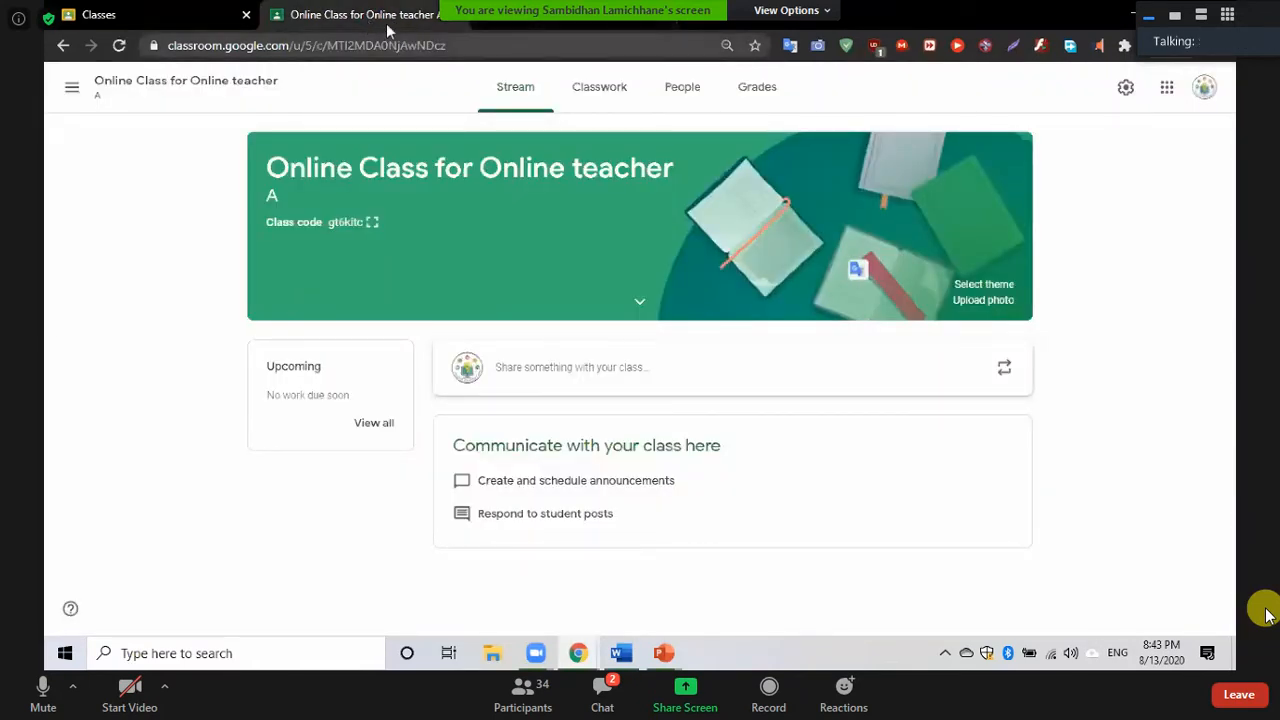
{"action": "left_click", "coordinate": [588, 33]}
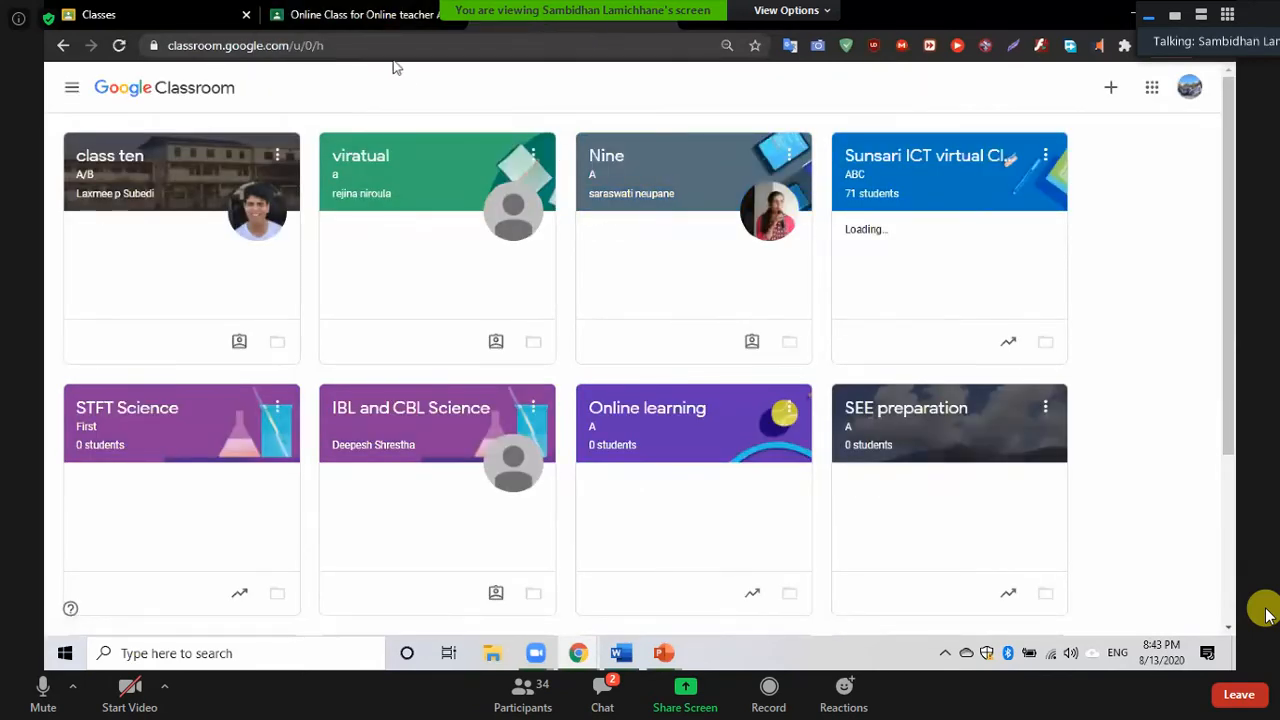
{"action": "left_click", "coordinate": [370, 18]}
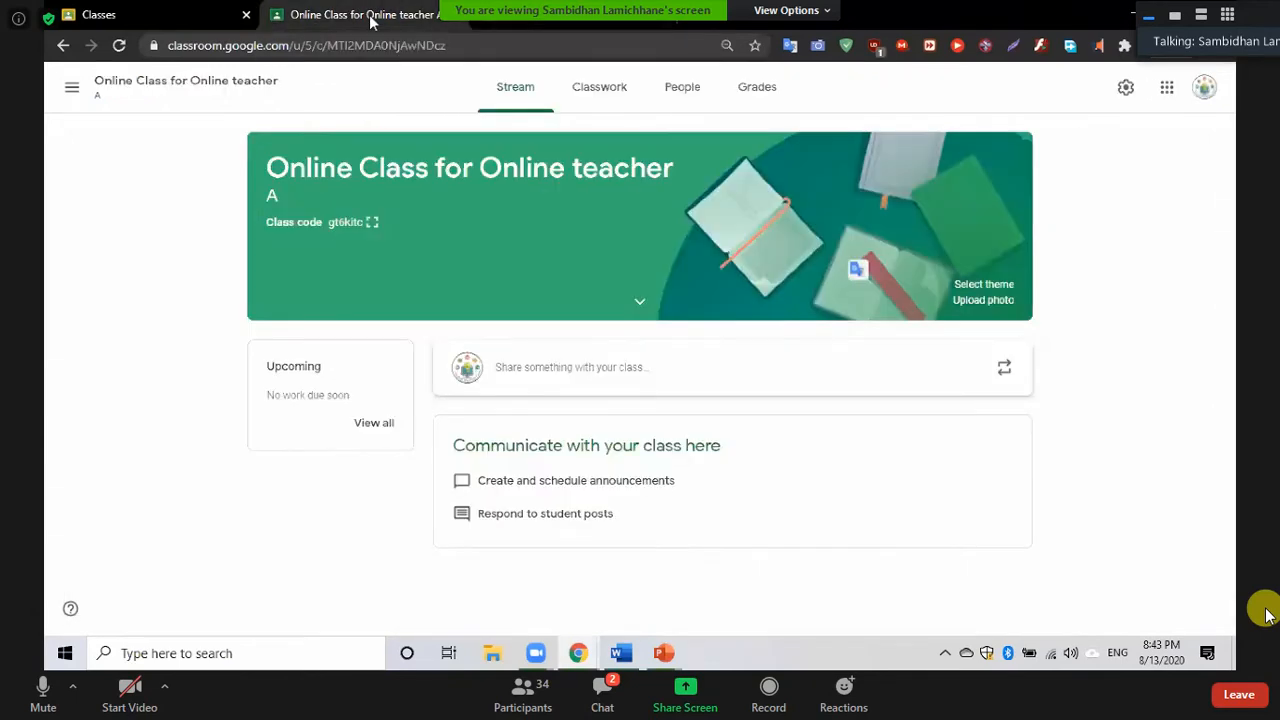
{"action": "key", "text": "ctrl+shift+Tab"}
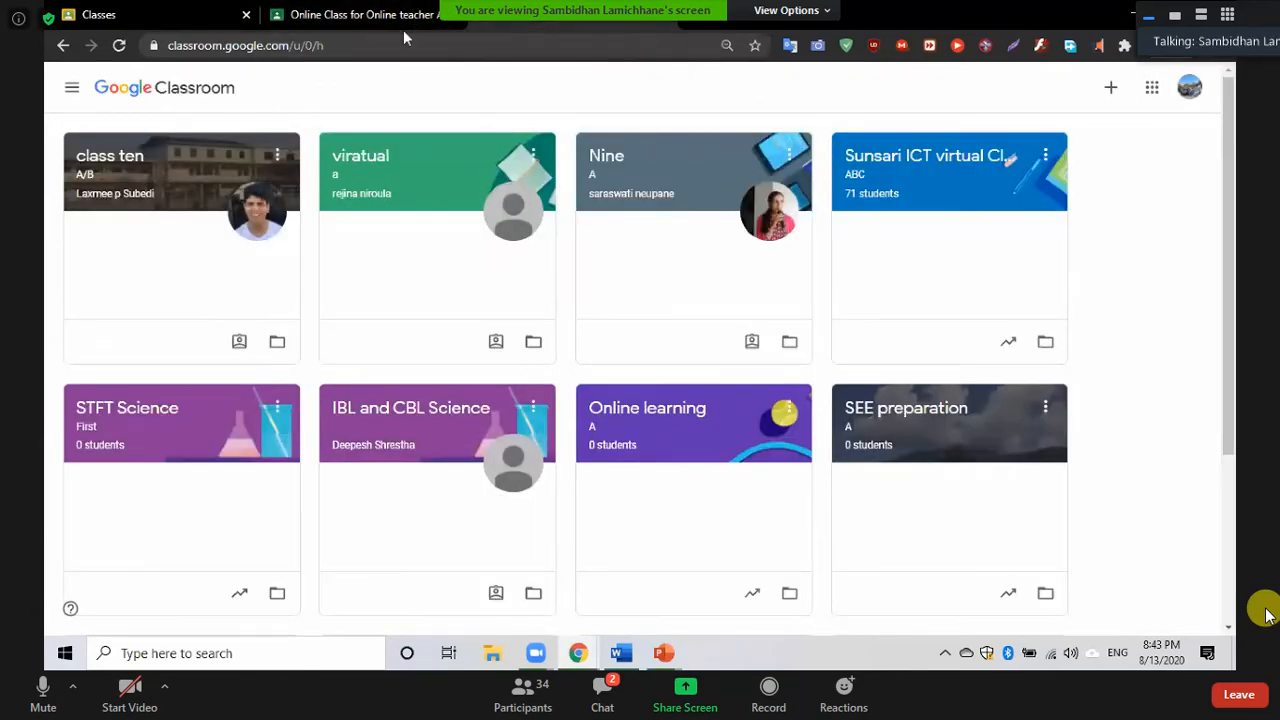
Switch to the student account's Classroom tab, then back to the teacher's class view
{"action": "left_click", "coordinate": [386, 19]}
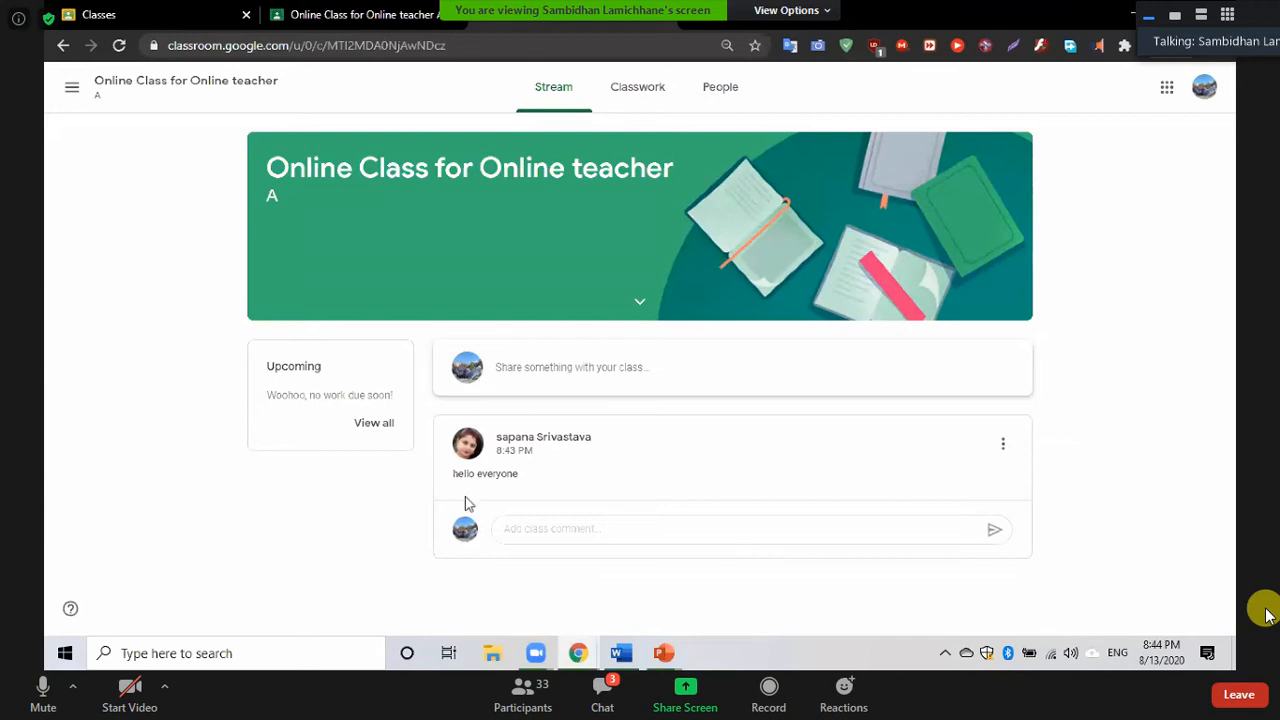
{"action": "left_click", "coordinate": [338, 18]}
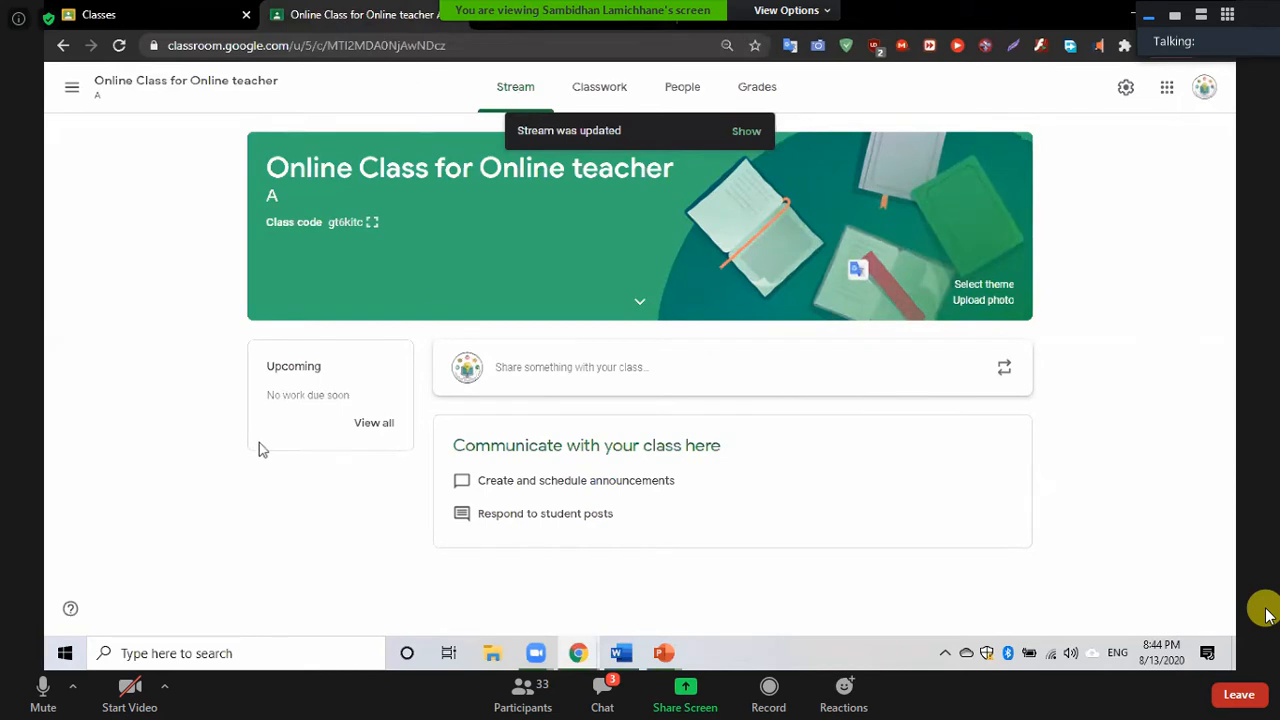
View the class's People list and dismiss the student progress tip
{"action": "left_click", "coordinate": [686, 98]}
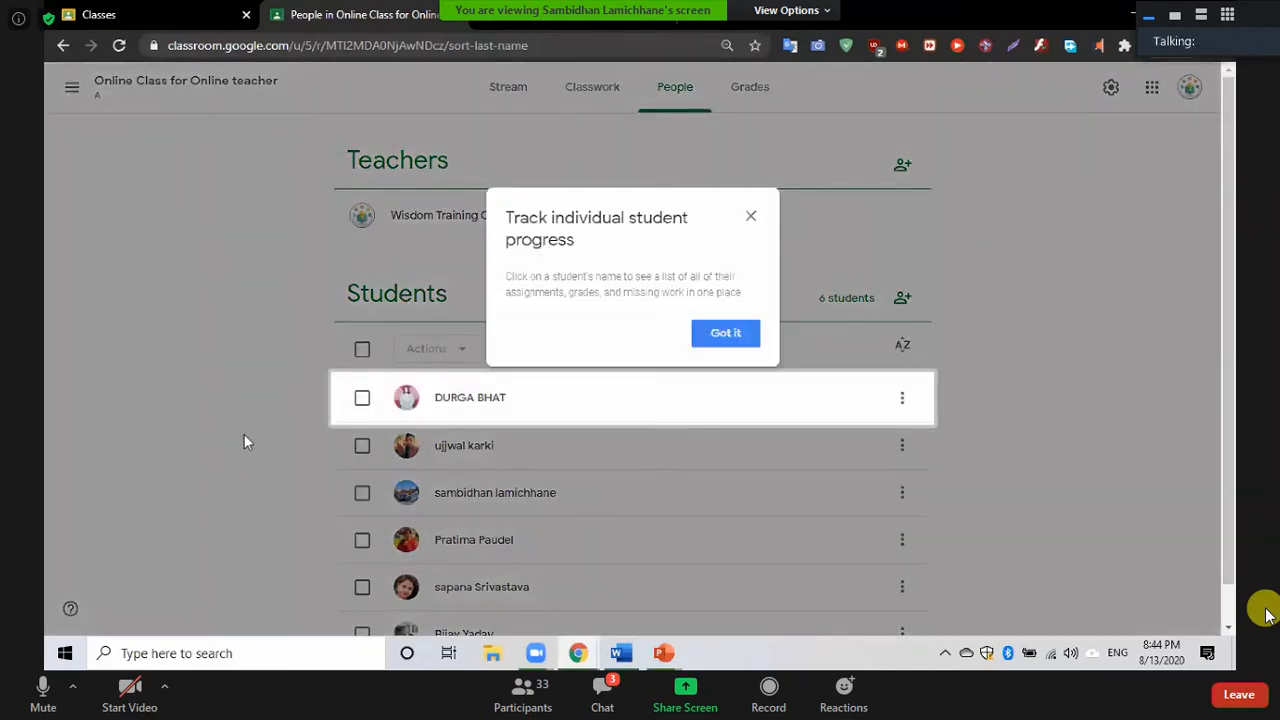
{"action": "left_click", "coordinate": [722, 334]}
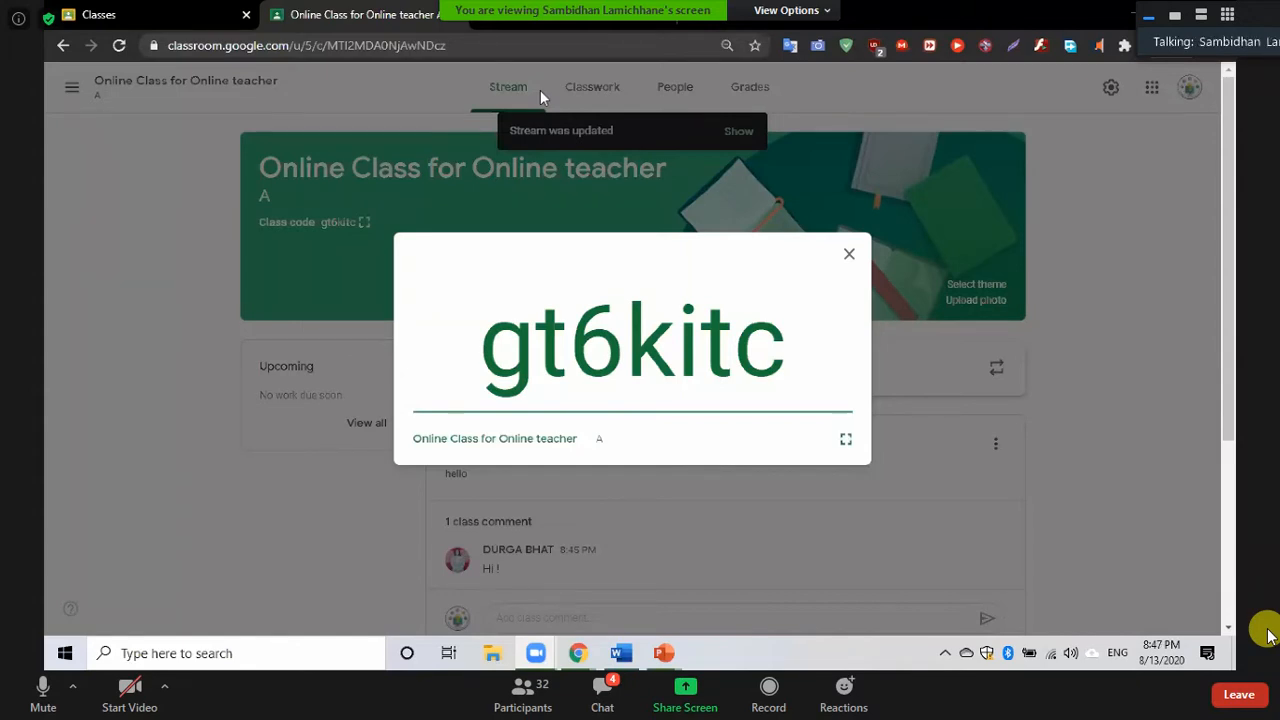
Switch to the student tab and back, then close the enlarged class code
{"action": "left_click", "coordinate": [470, 19]}
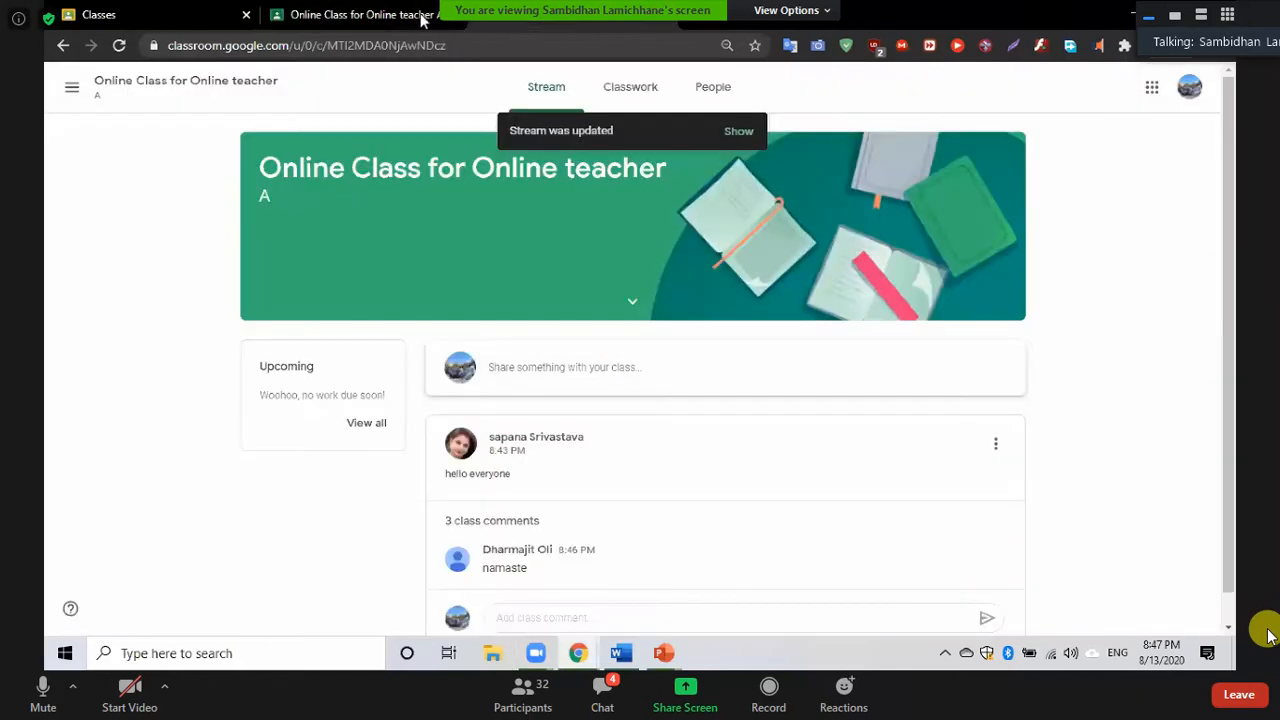
{"action": "left_click", "coordinate": [413, 16]}
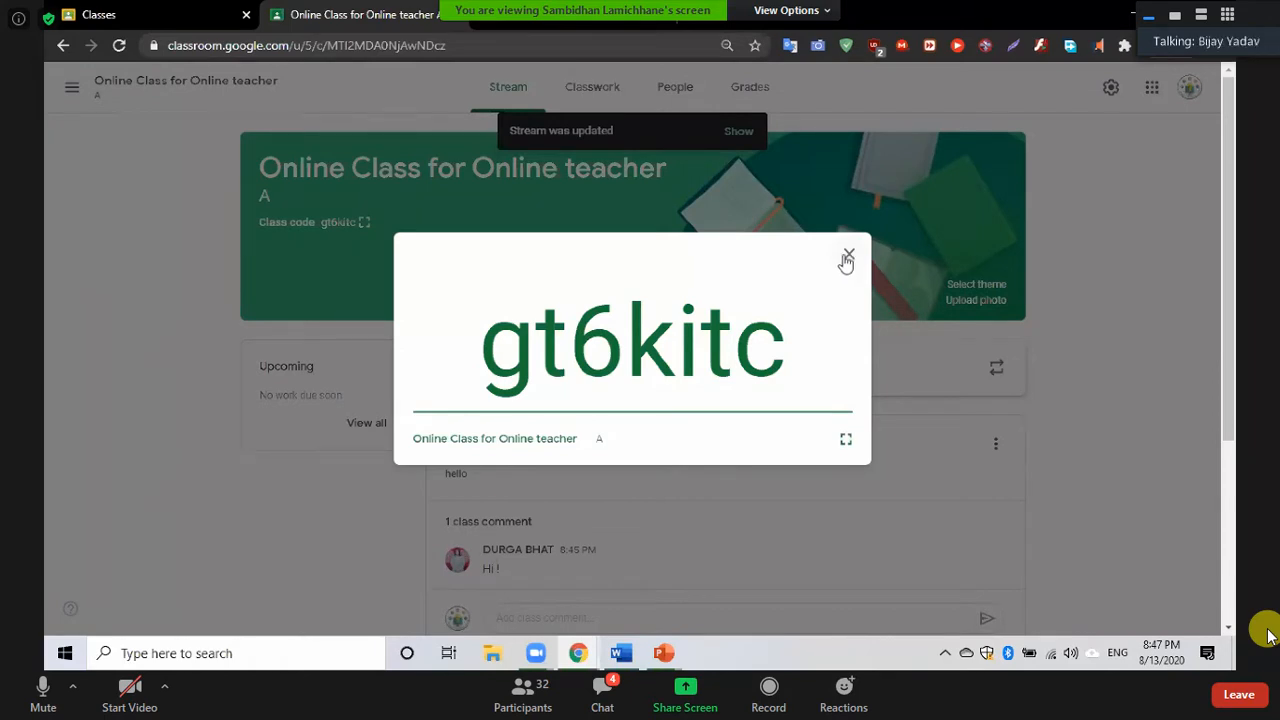
{"action": "left_click", "coordinate": [848, 256]}
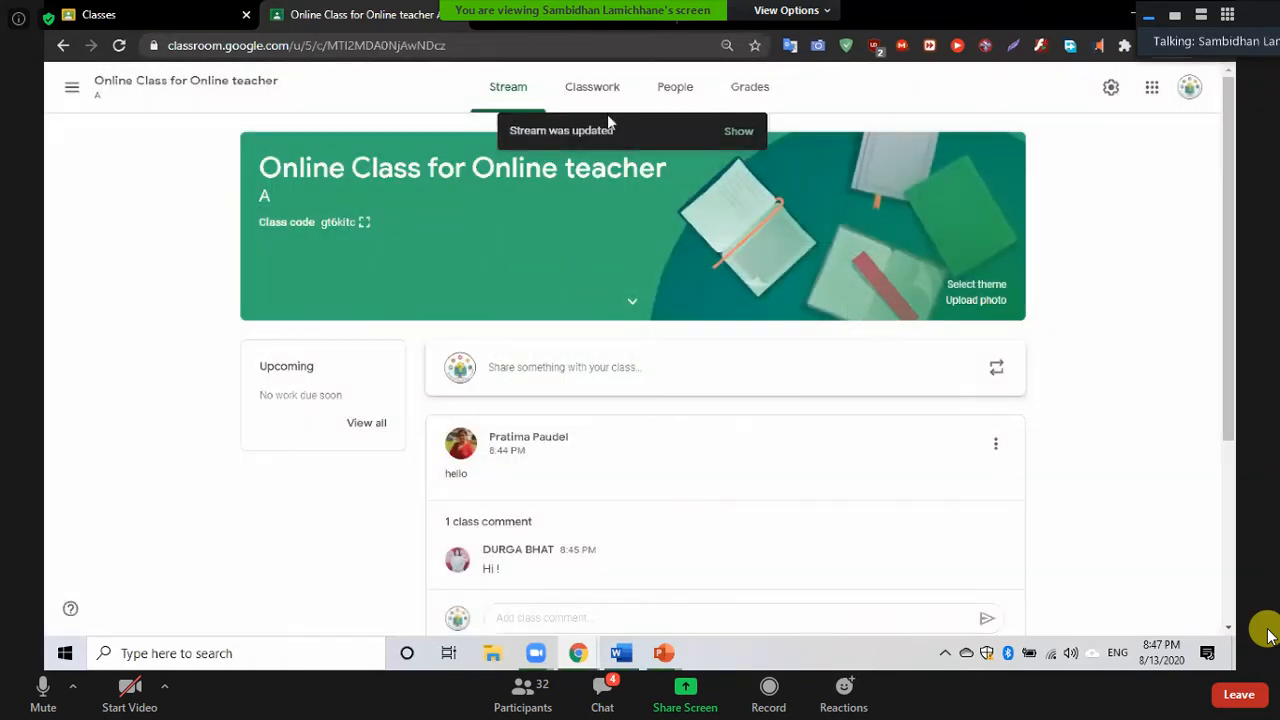
{"action": "left_click", "coordinate": [596, 96]}
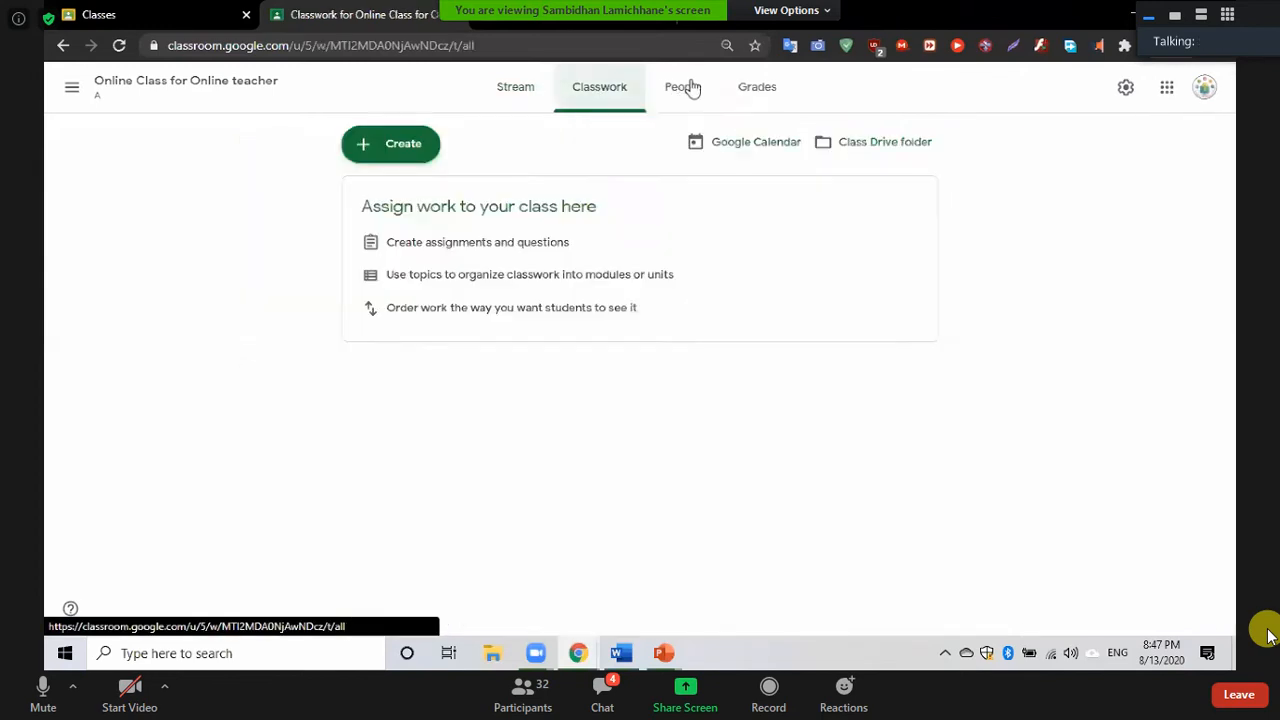
{"action": "left_click", "coordinate": [692, 90]}
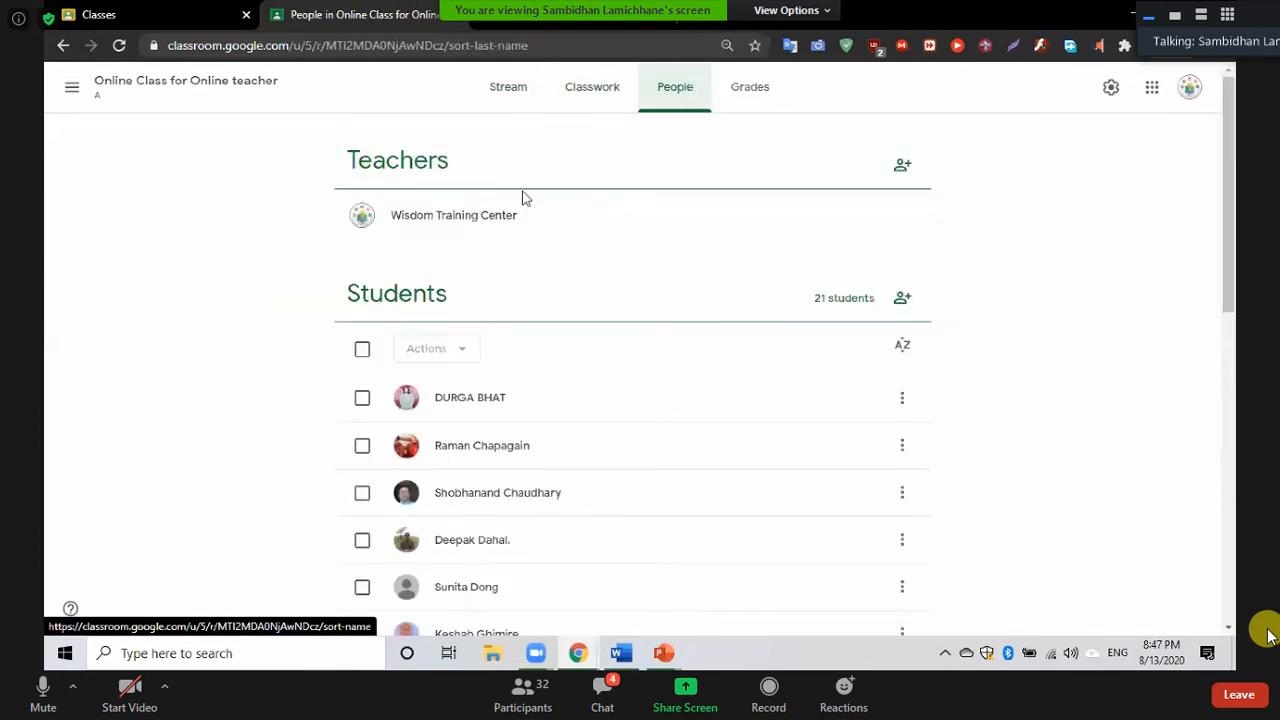
{"action": "scroll", "coordinate": [170, 525], "scroll_direction": "down", "scroll_amount": 7}
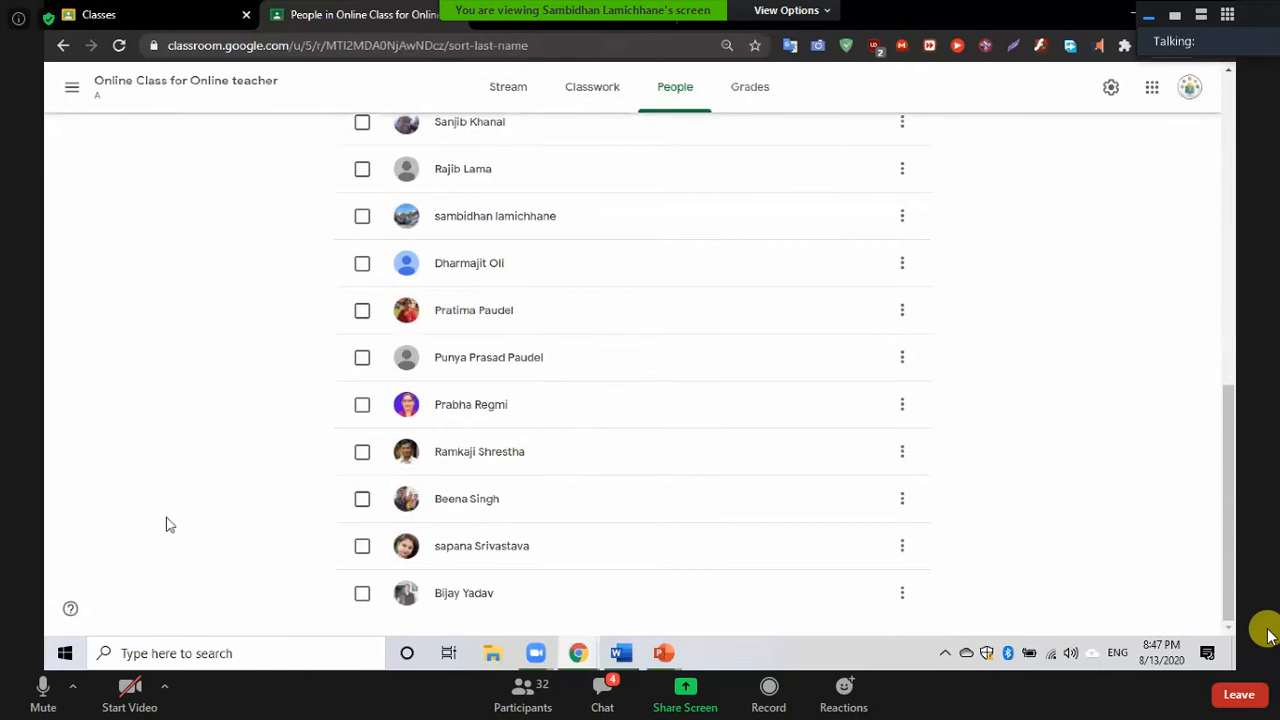
{"action": "scroll", "coordinate": [170, 525], "scroll_direction": "up", "scroll_amount": 7}
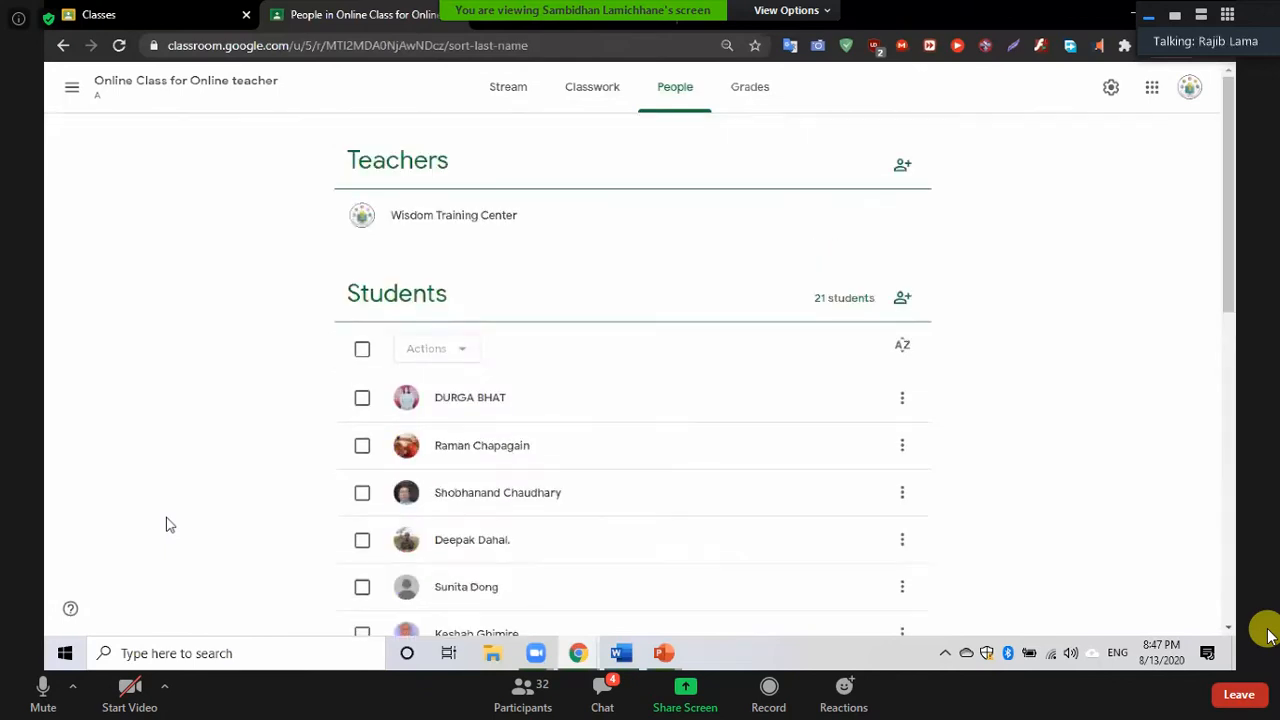
{"action": "left_click", "coordinate": [362, 350]}
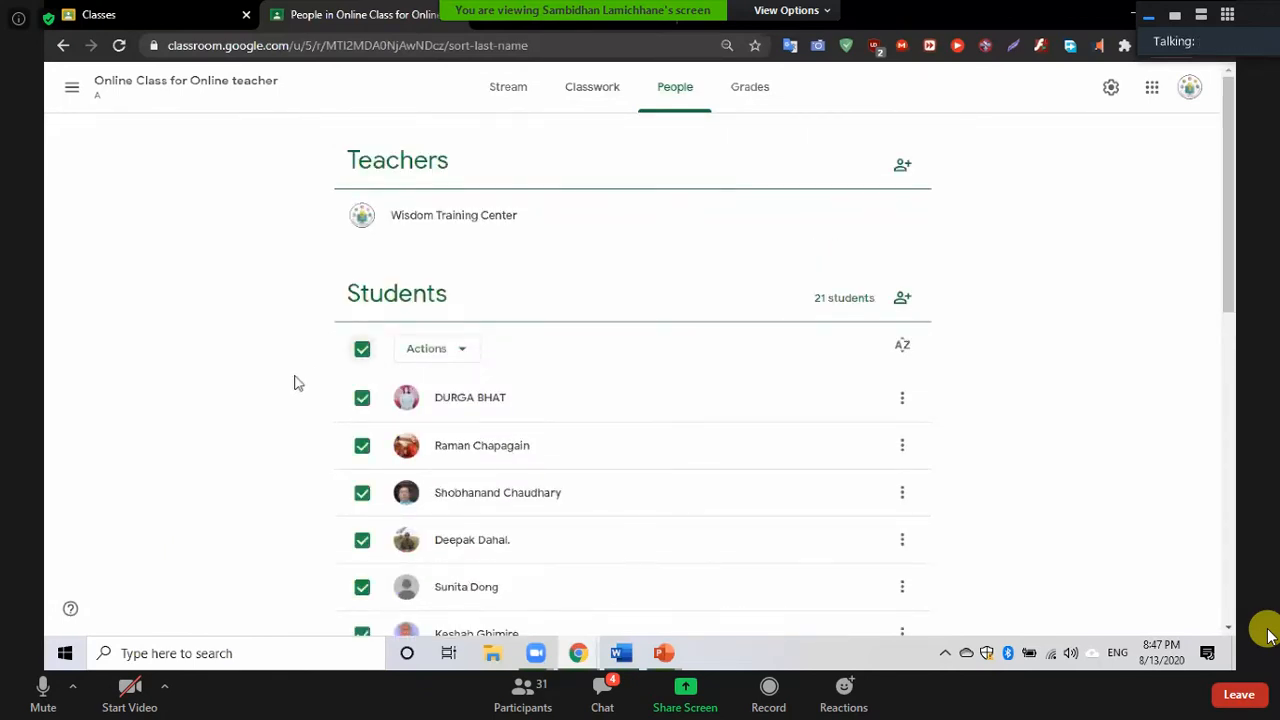
{"action": "scroll", "coordinate": [295, 381], "scroll_direction": "down", "scroll_amount": 7}
{"action": "scroll", "coordinate": [295, 381], "scroll_direction": "up", "scroll_amount": 3}
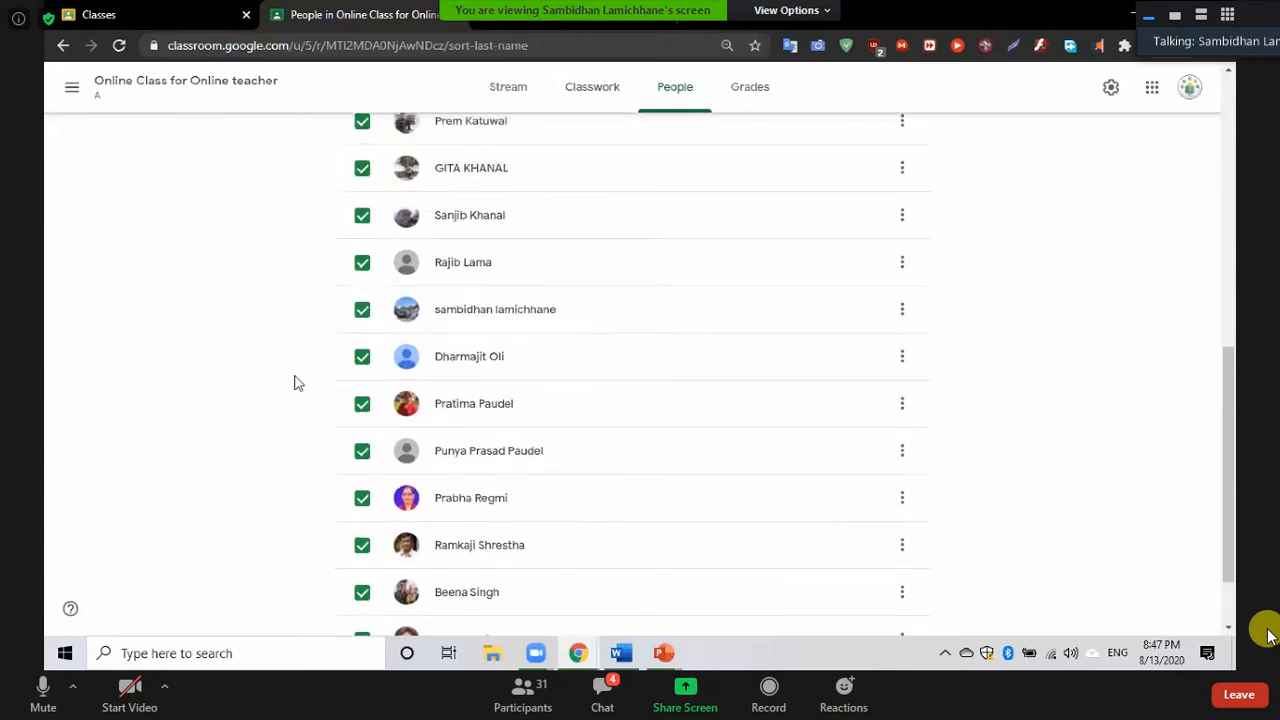
{"action": "scroll", "coordinate": [295, 381], "scroll_direction": "up", "scroll_amount": 3}
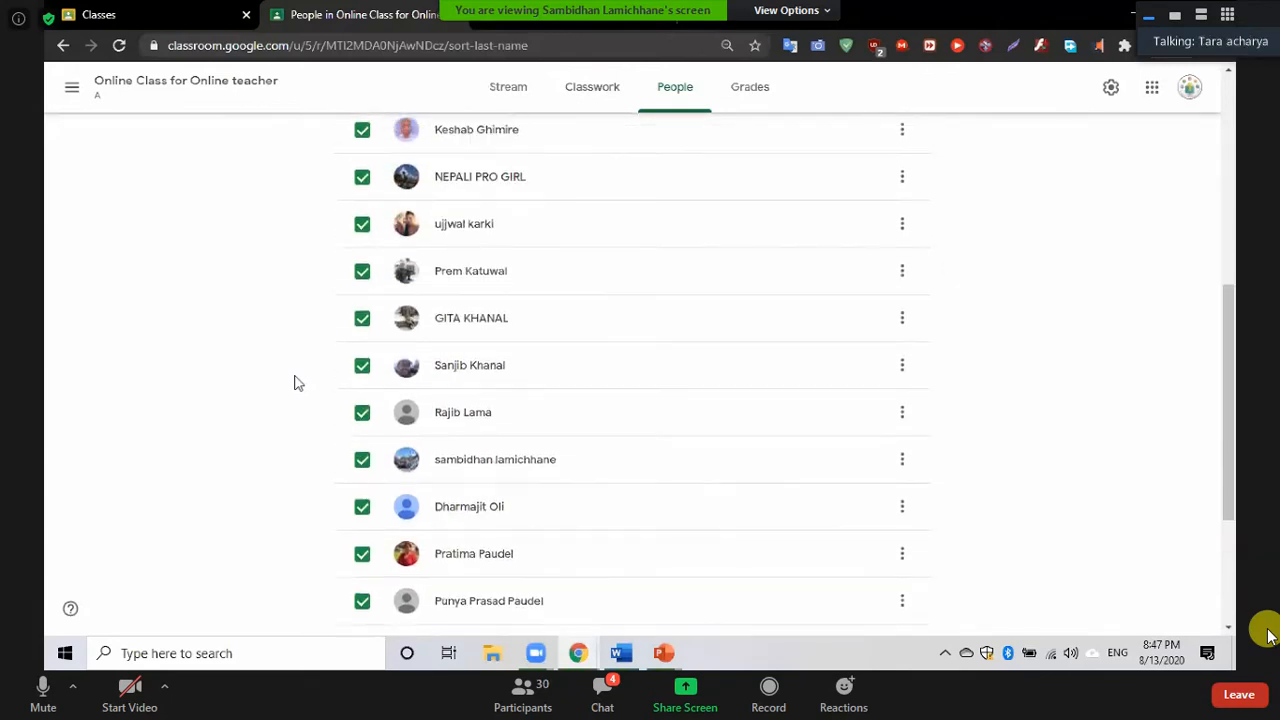
{"action": "scroll", "coordinate": [295, 381], "scroll_direction": "up", "scroll_amount": 4}
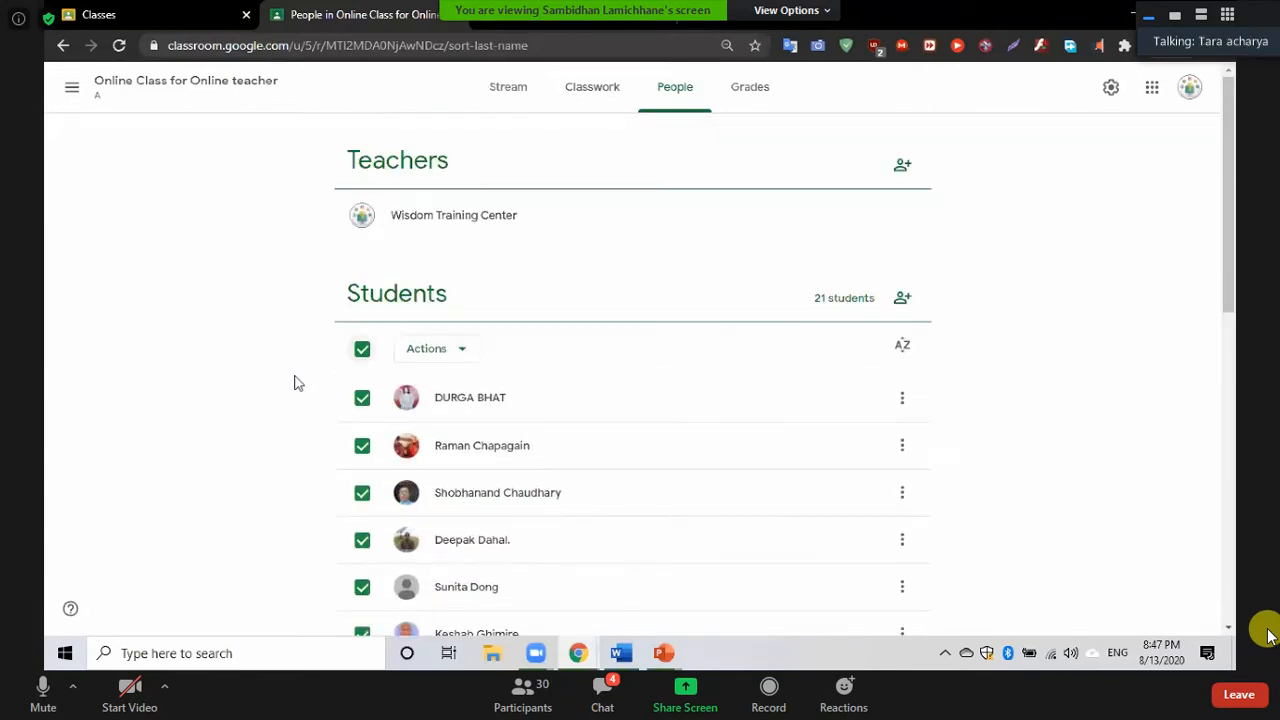
{"action": "left_click", "coordinate": [362, 350]}
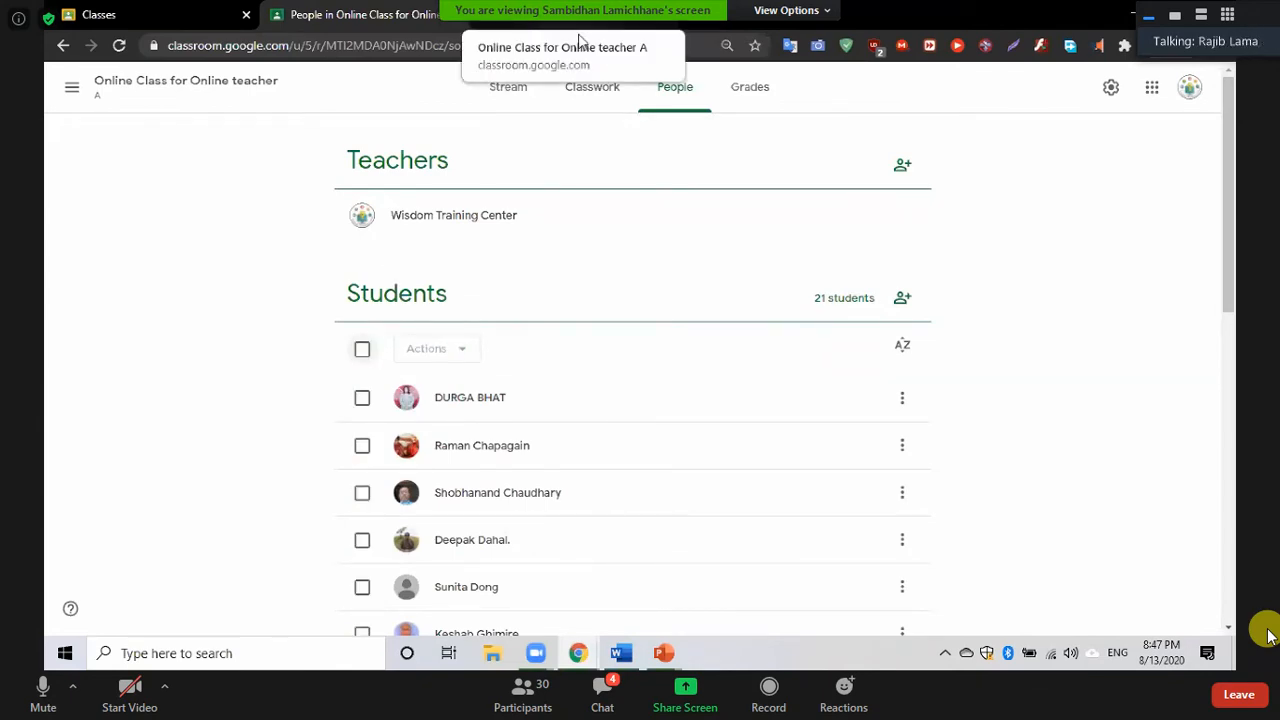
Load classroom.google.com in a new tab and bring up the + join-or-create class options
{"action": "left_click", "coordinate": [579, 39]}
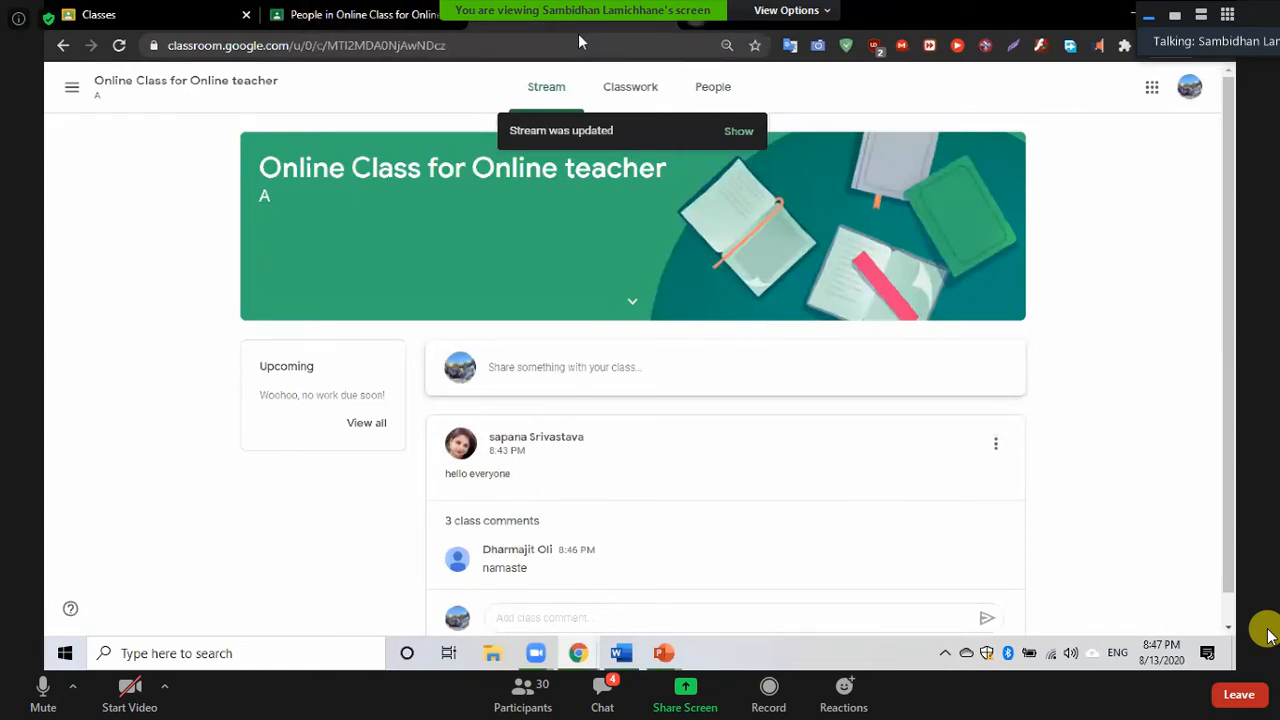
{"action": "key", "text": "ctrl+t"}
{"action": "type", "text": "cla"}
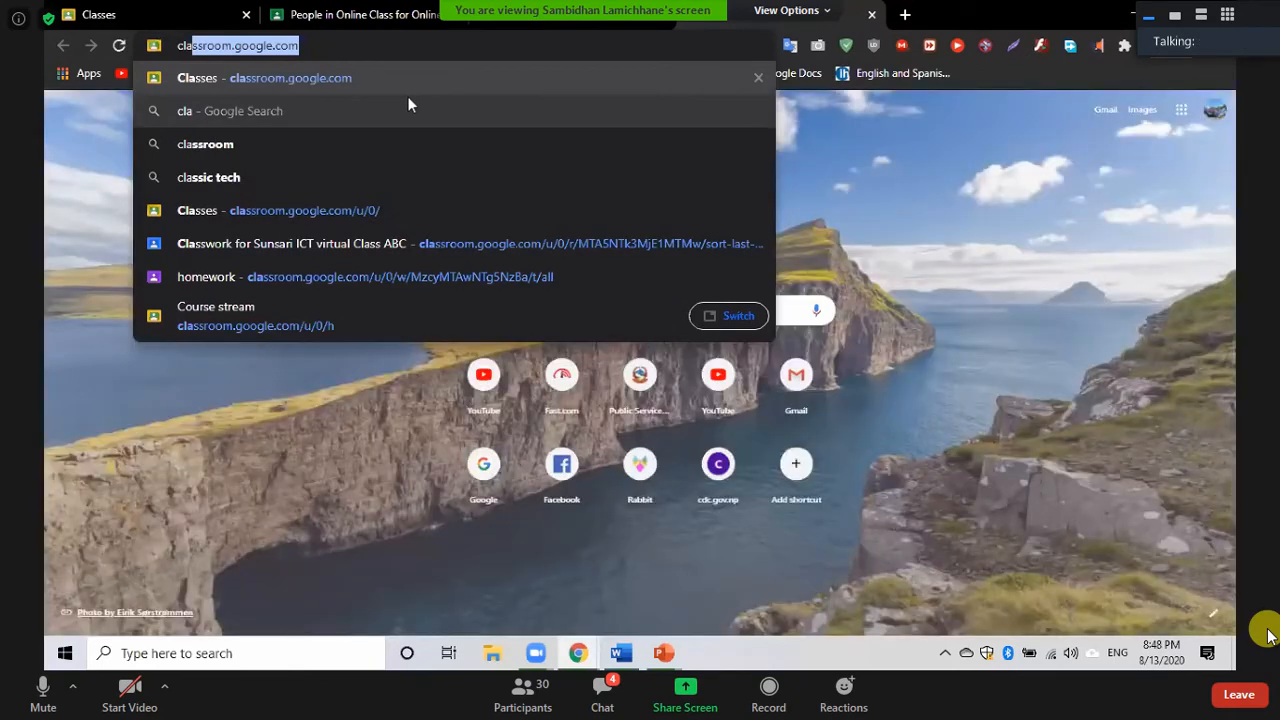
{"action": "key", "text": "Return"}
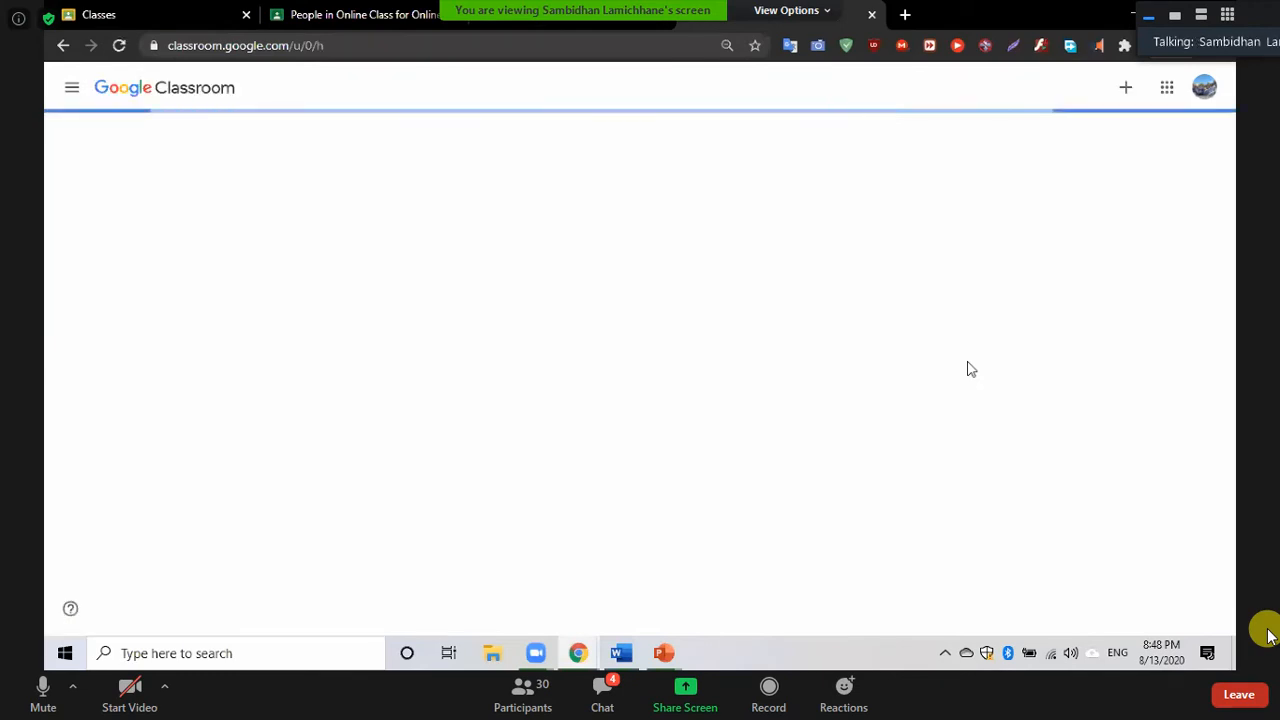
{"action": "left_click", "coordinate": [1109, 90]}
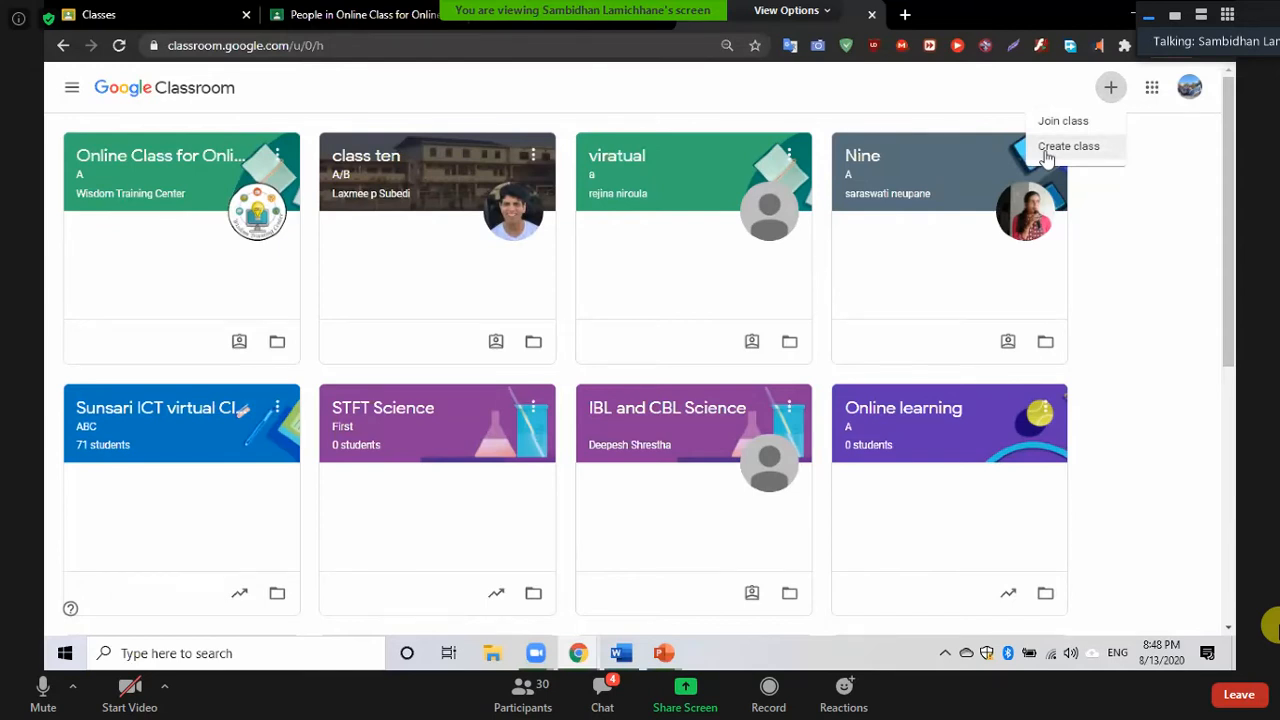
Dismiss the join-or-create menu and the enlarged class code display
{"action": "left_click", "coordinate": [821, 104]}
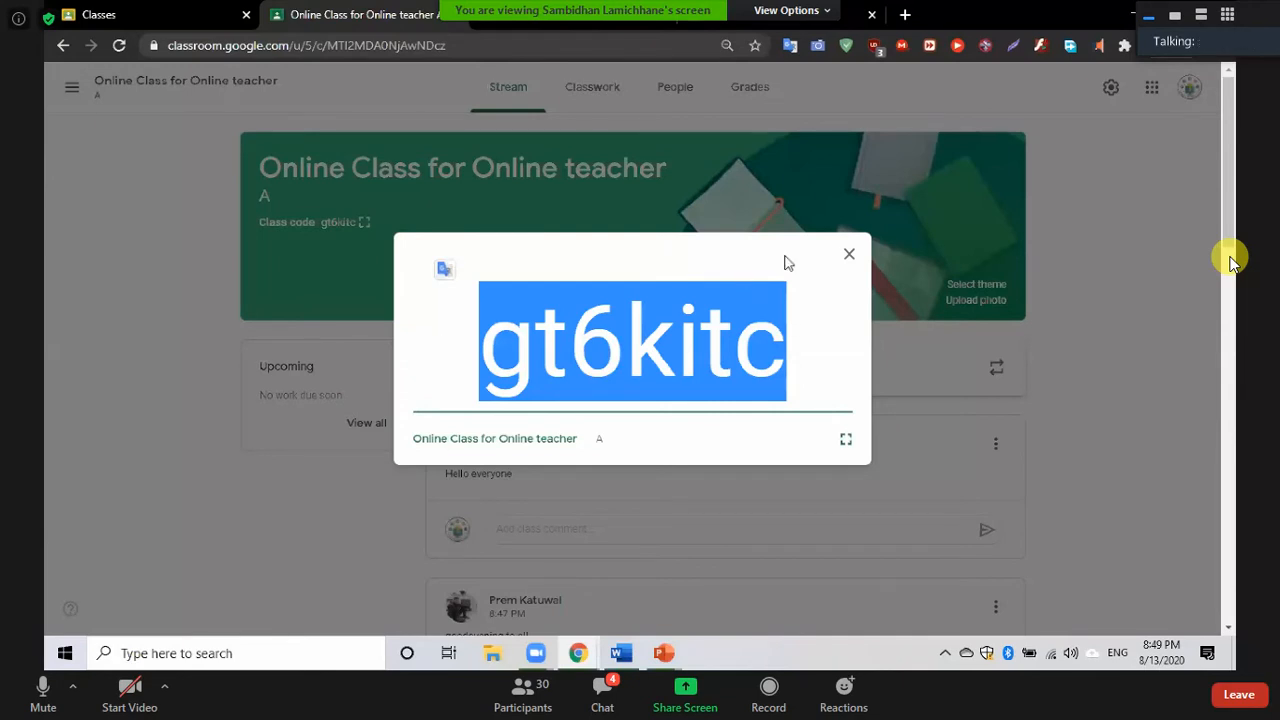
{"action": "left_click", "coordinate": [849, 256]}
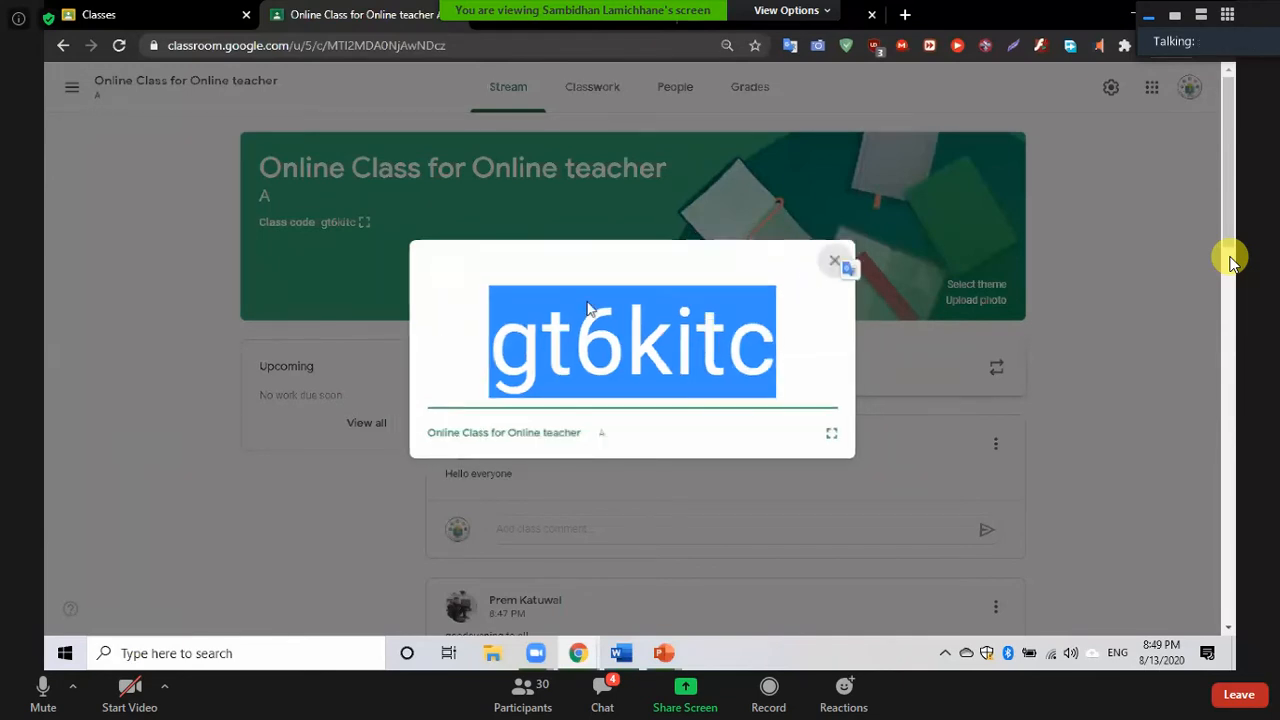
{"action": "scroll", "coordinate": [593, 415], "scroll_direction": "down", "scroll_amount": 4}
{"action": "scroll", "coordinate": [591, 417], "scroll_direction": "up", "scroll_amount": 4}
From Classwork, open the empty Drive folder 'Online Class for Online teacher A'
{"action": "left_click", "coordinate": [591, 94]}
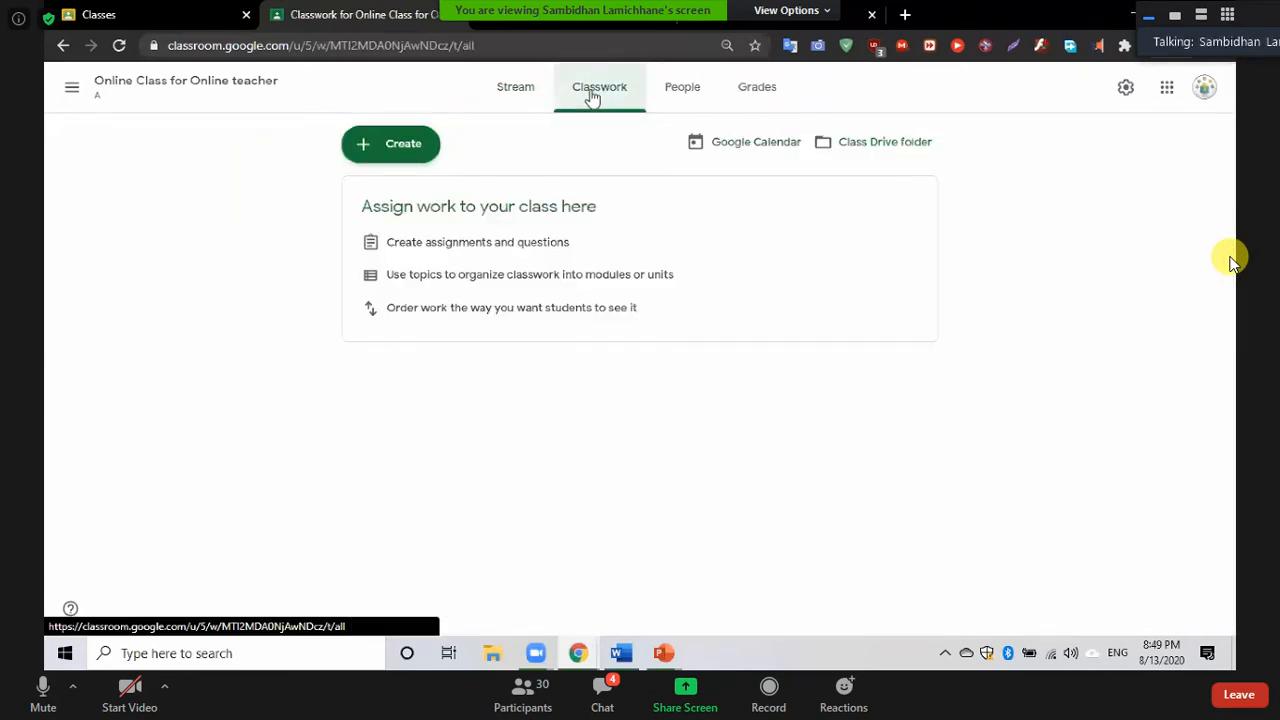
{"action": "left_click", "coordinate": [517, 100]}
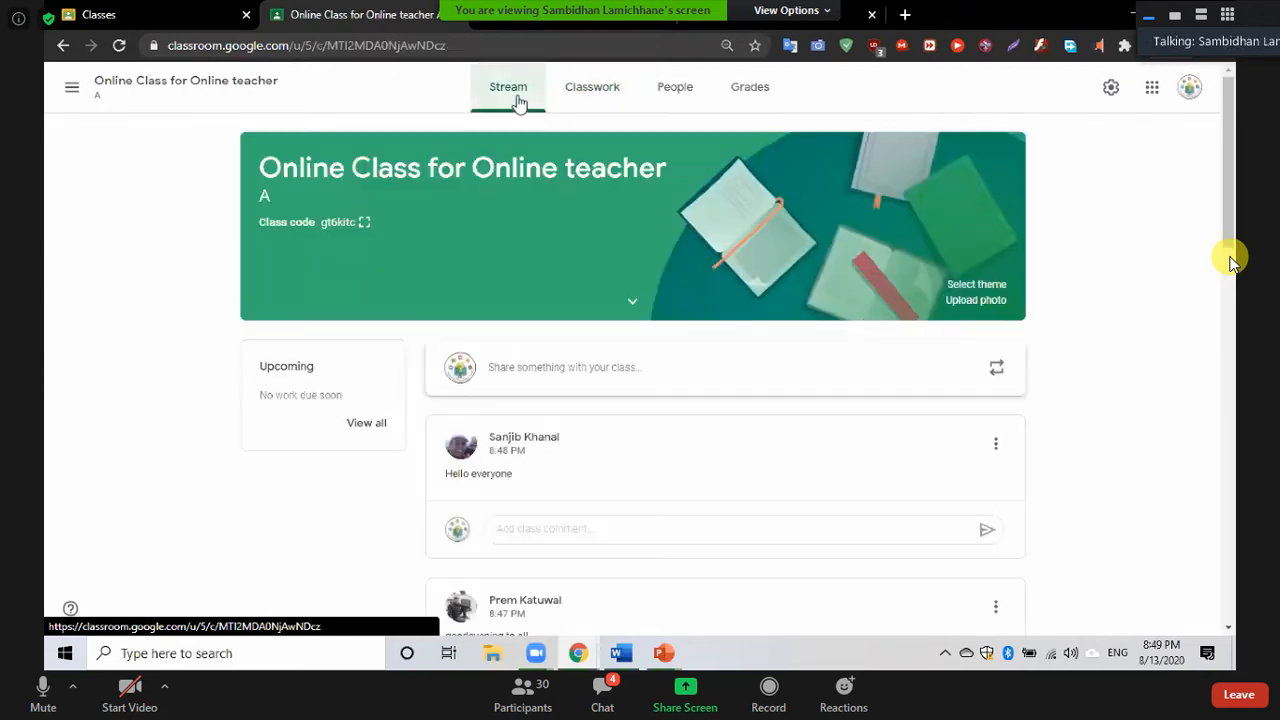
{"action": "left_click", "coordinate": [594, 100]}
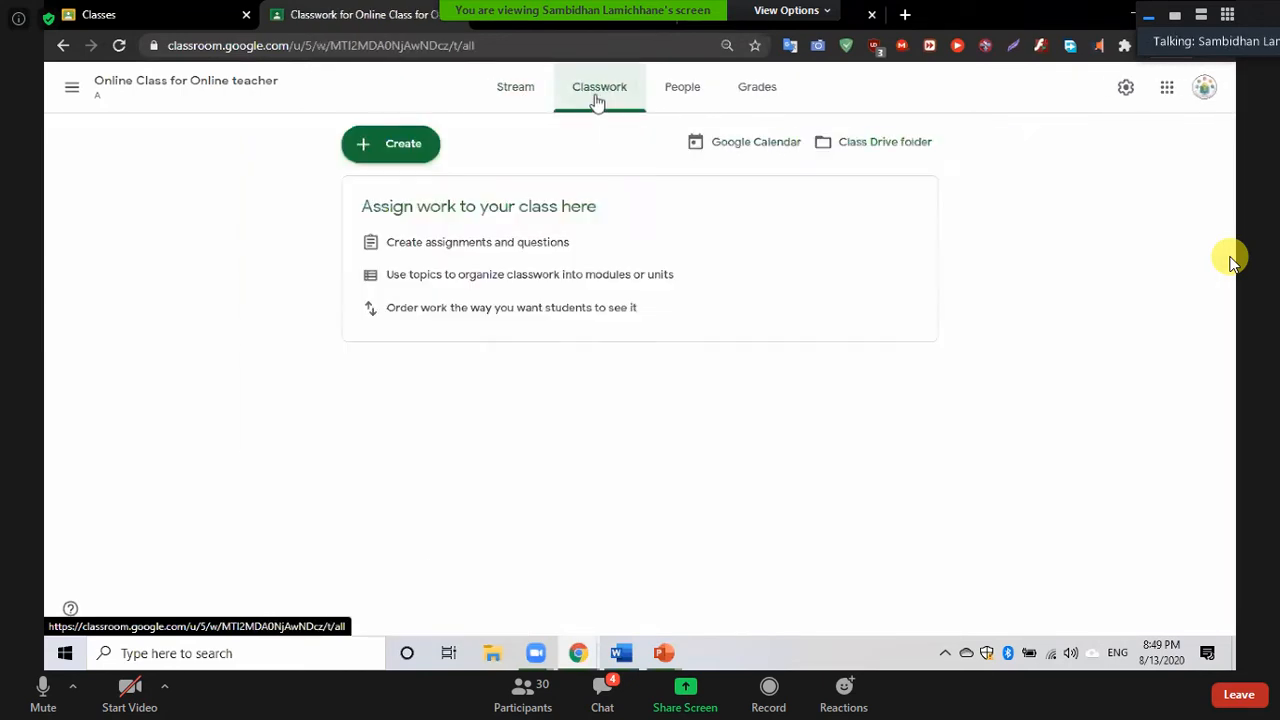
{"action": "left_click", "coordinate": [881, 143]}
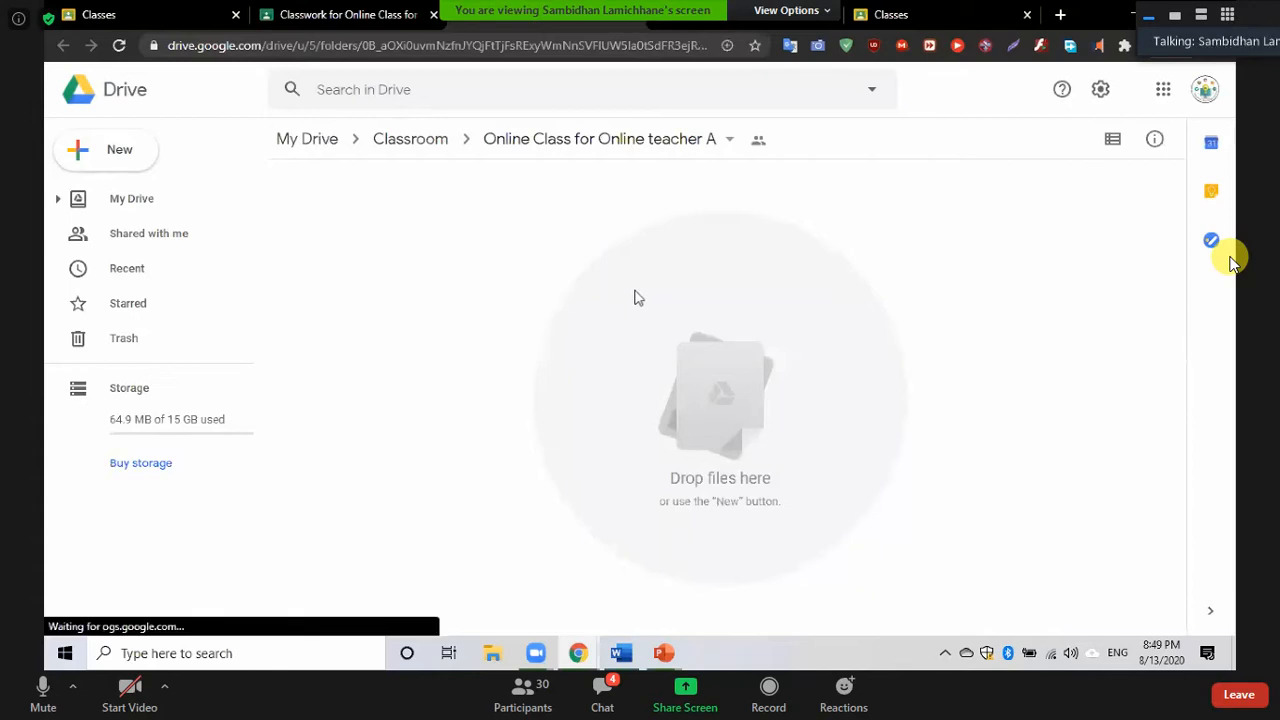
Return to the Classroom tab and scroll through the People list of 23 students
{"action": "left_click", "coordinate": [332, 18]}
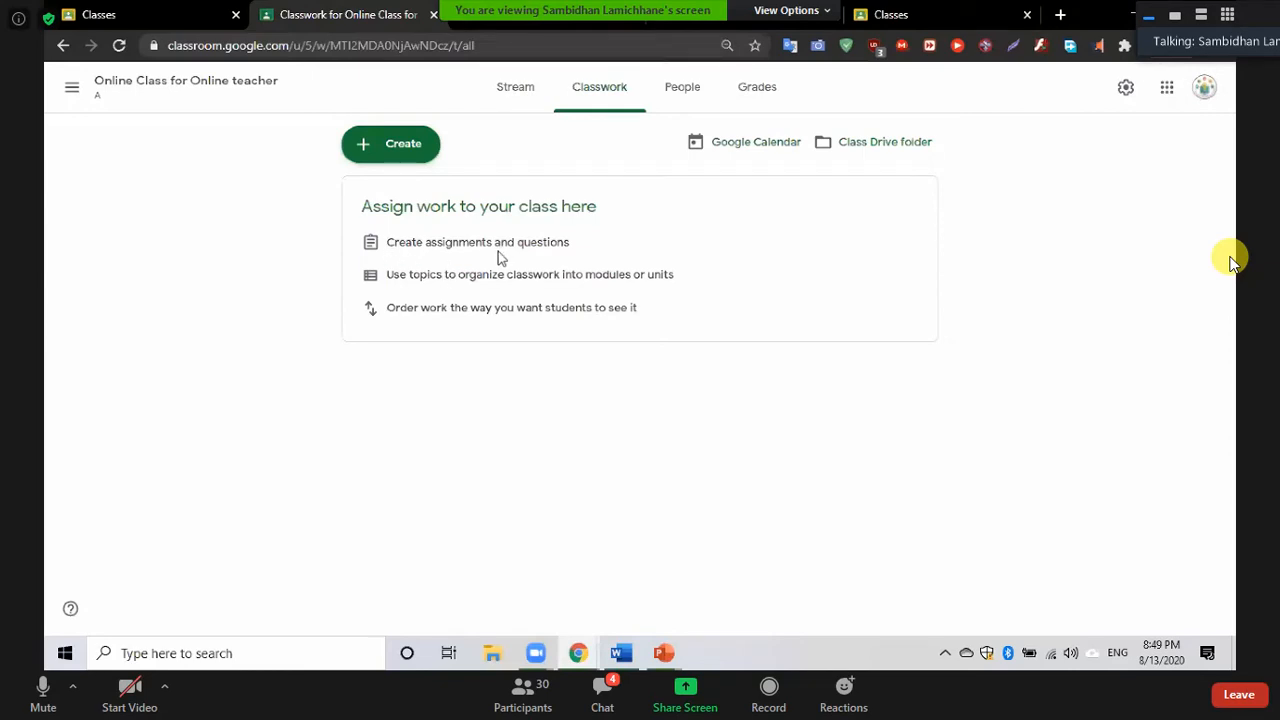
{"action": "left_click", "coordinate": [690, 100]}
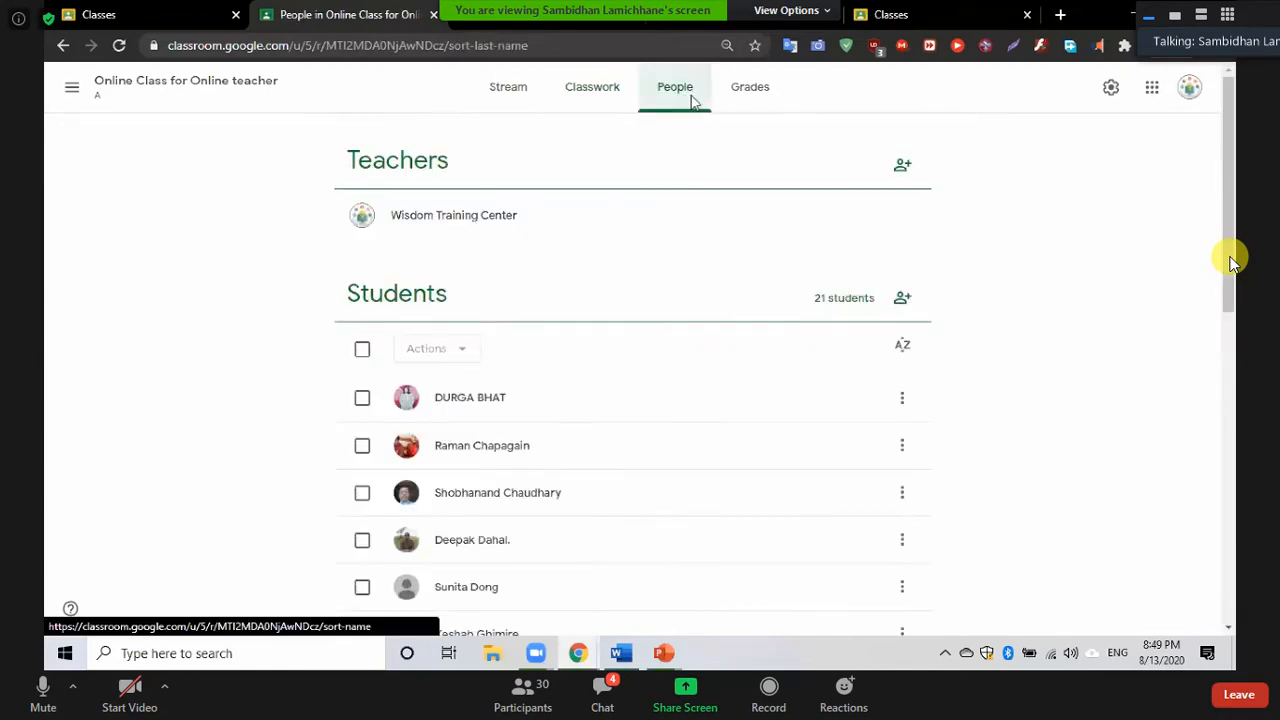
{"action": "scroll", "coordinate": [325, 489], "scroll_direction": "down", "scroll_amount": 8}
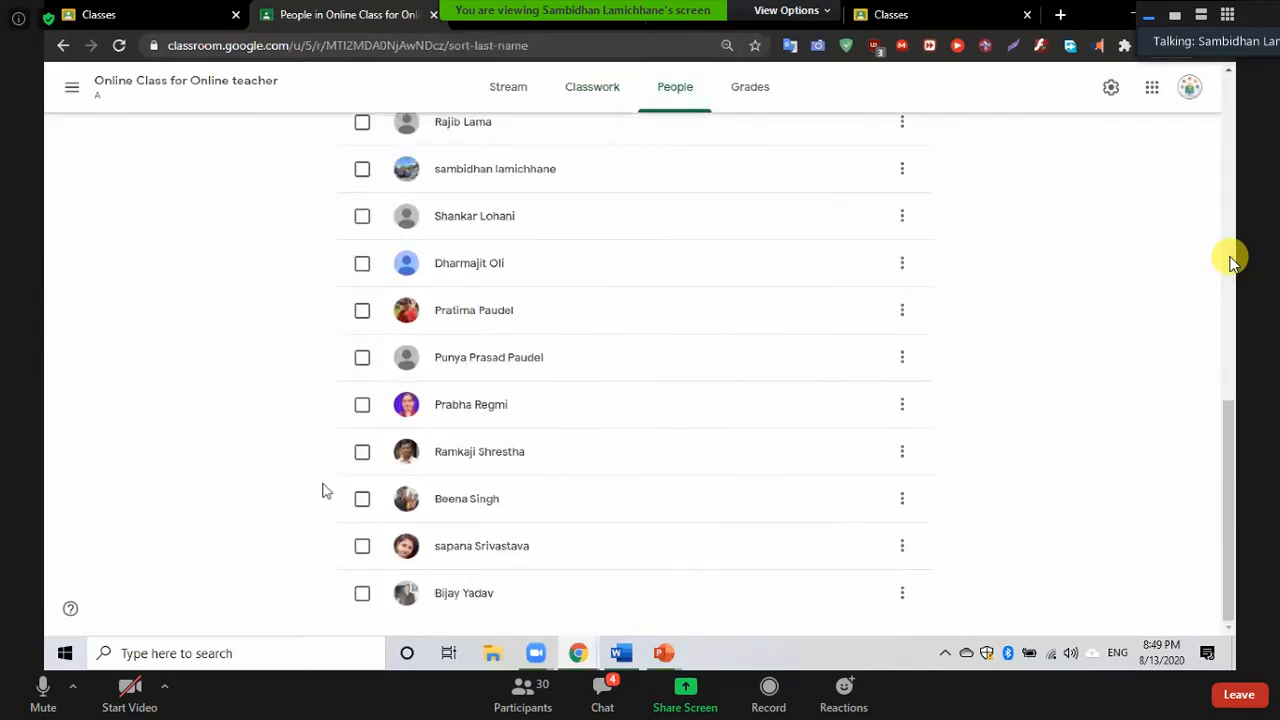
{"action": "scroll", "coordinate": [322, 490], "scroll_direction": "up", "scroll_amount": 8}
{"action": "scroll", "coordinate": [322, 490], "scroll_direction": "down", "scroll_amount": 8}
{"action": "scroll", "coordinate": [322, 490], "scroll_direction": "up", "scroll_amount": 8}
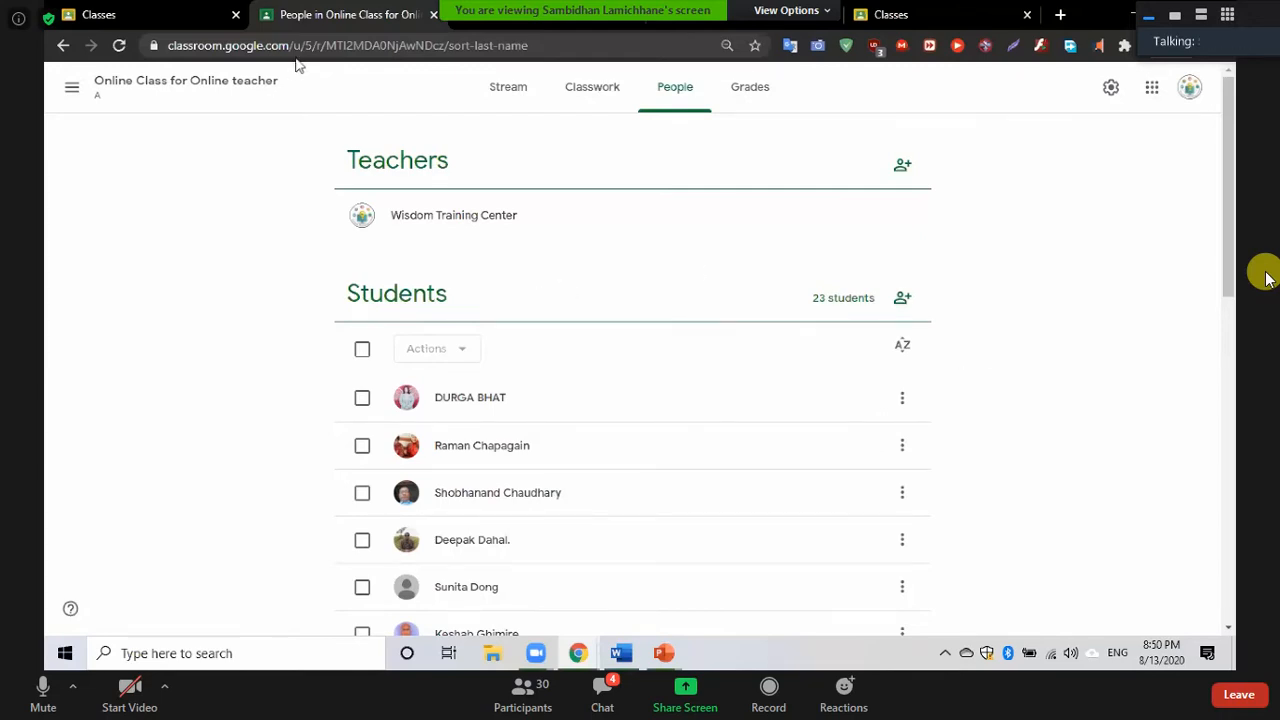
Browse the class's Stream, Classwork, People and Grades pages
{"action": "left_click", "coordinate": [131, 19]}
{"action": "left_click", "coordinate": [366, 17]}
{"action": "left_click", "coordinate": [507, 102]}
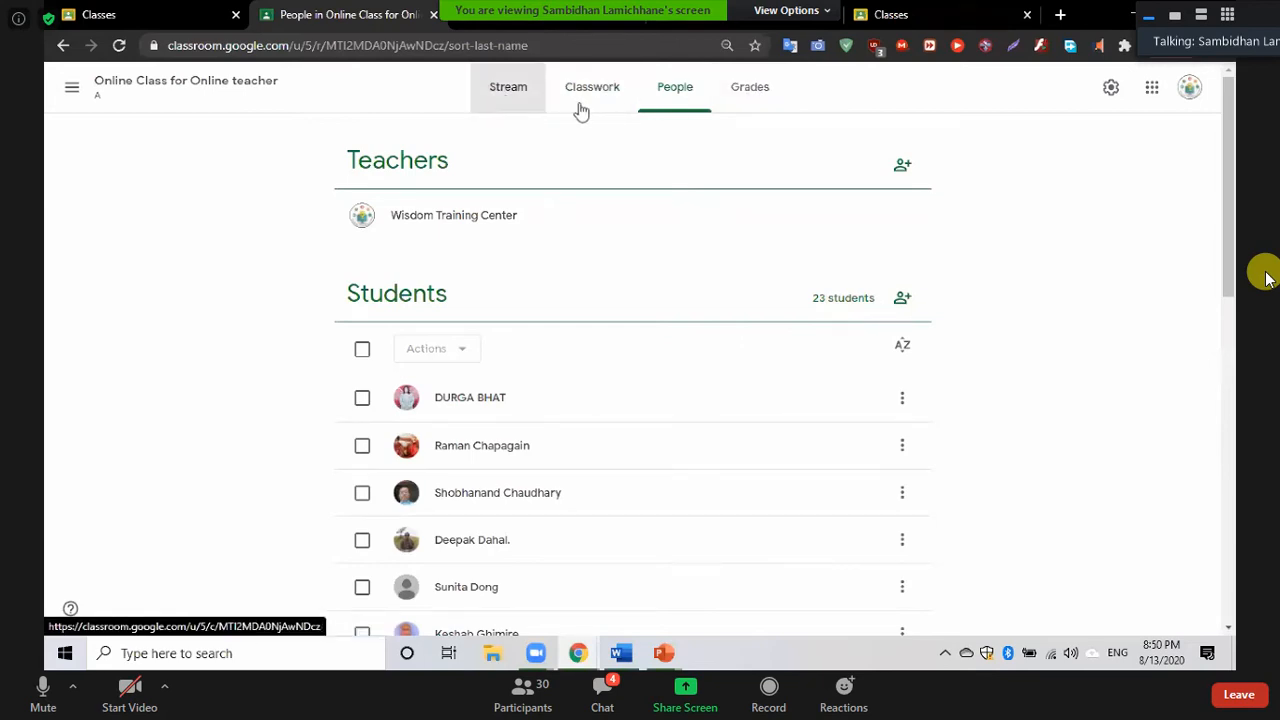
{"action": "left_click", "coordinate": [590, 110]}
{"action": "left_click", "coordinate": [677, 106]}
{"action": "left_click", "coordinate": [750, 90]}
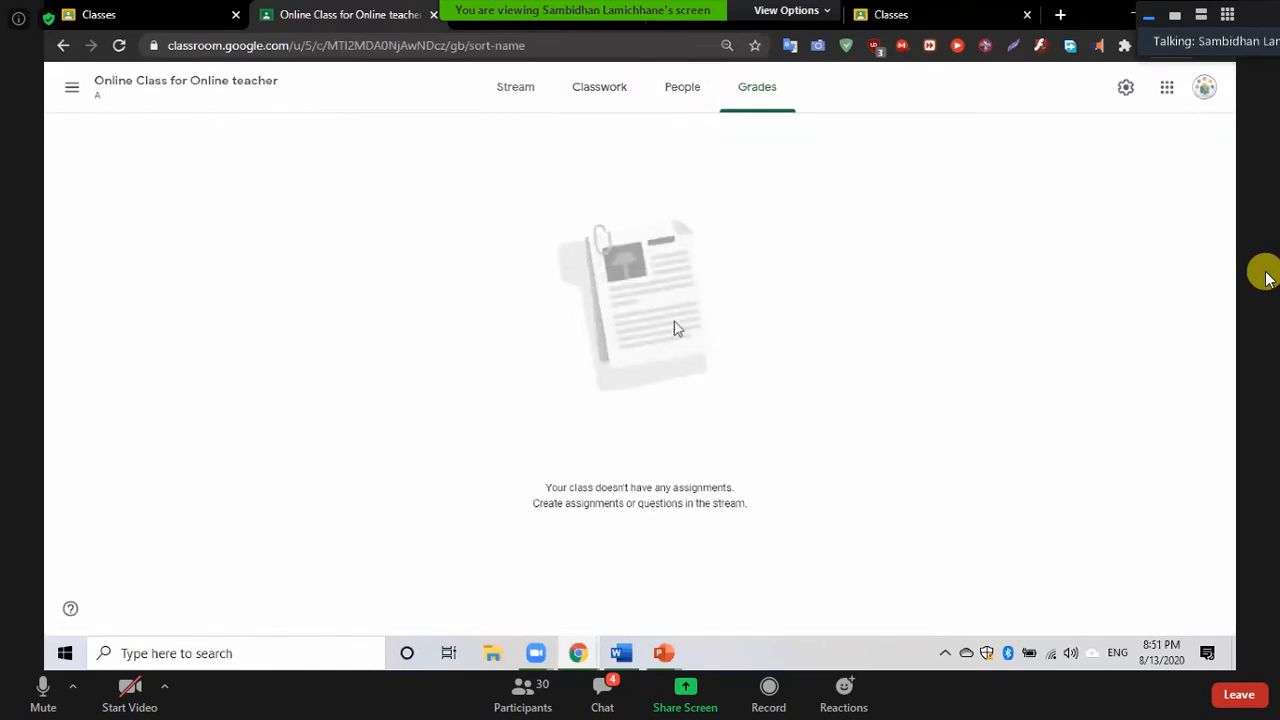
Go back through People and Classwork to the Stream and scroll through student posts
{"action": "left_click", "coordinate": [675, 105]}
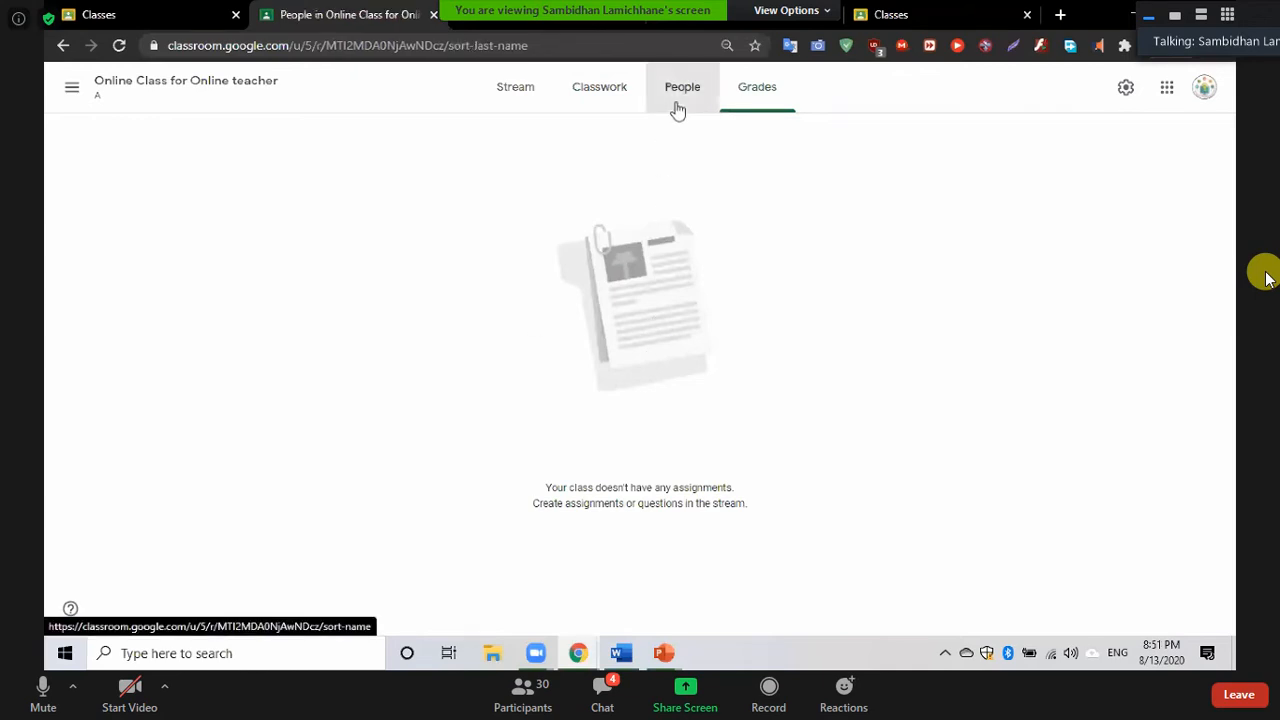
{"action": "left_click", "coordinate": [606, 104]}
{"action": "left_click", "coordinate": [503, 97]}
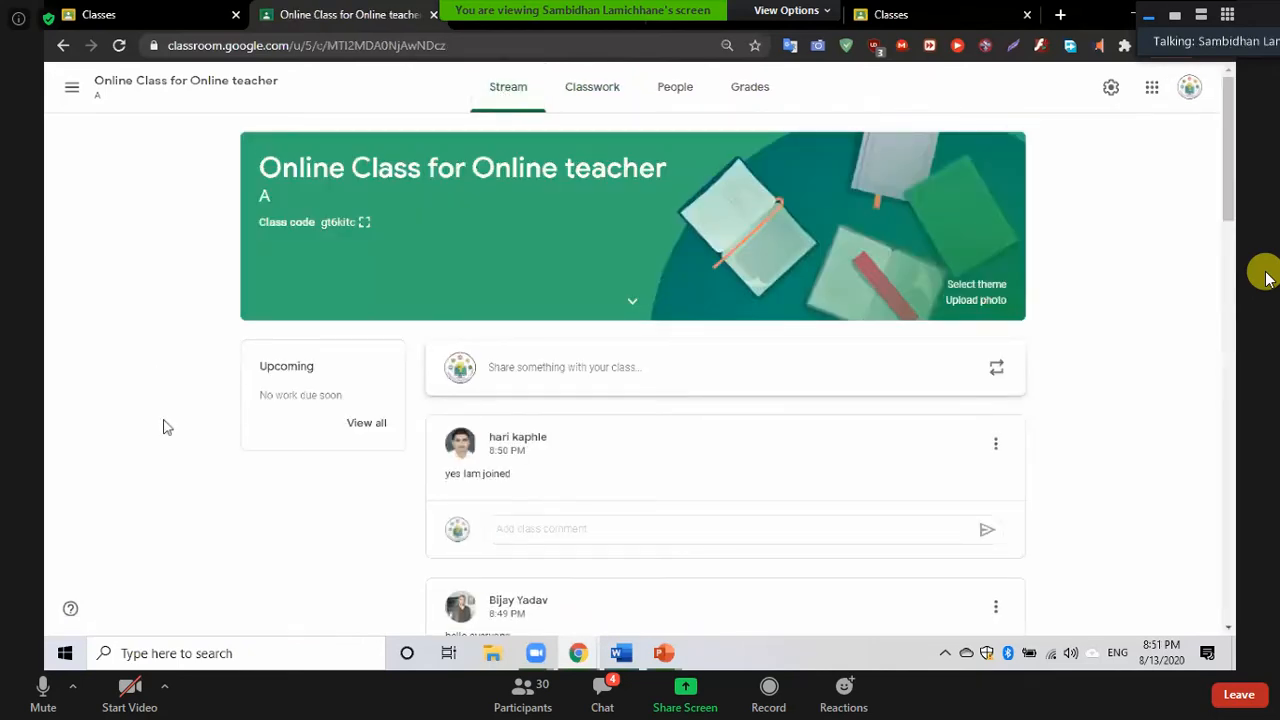
{"action": "scroll", "coordinate": [168, 438], "scroll_direction": "down", "scroll_amount": 5}
{"action": "scroll", "coordinate": [168, 438], "scroll_direction": "down", "scroll_amount": 5}
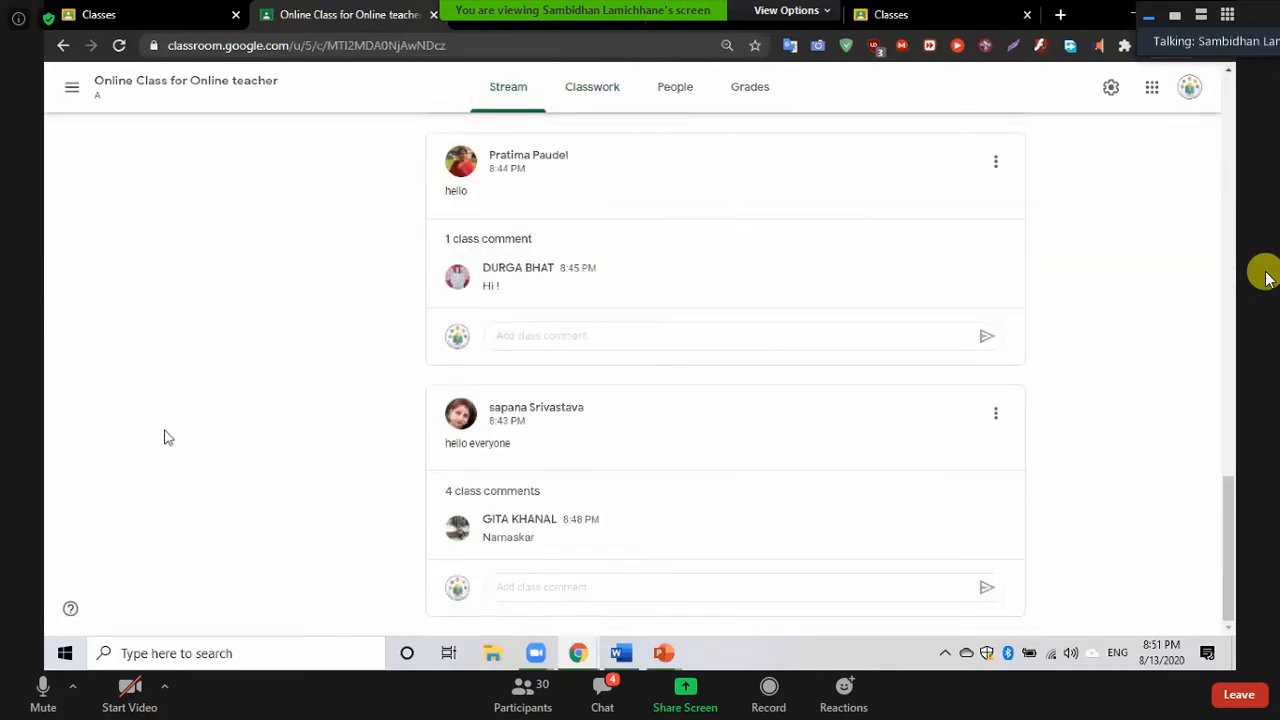
{"action": "scroll", "coordinate": [168, 438], "scroll_direction": "up", "scroll_amount": 15}
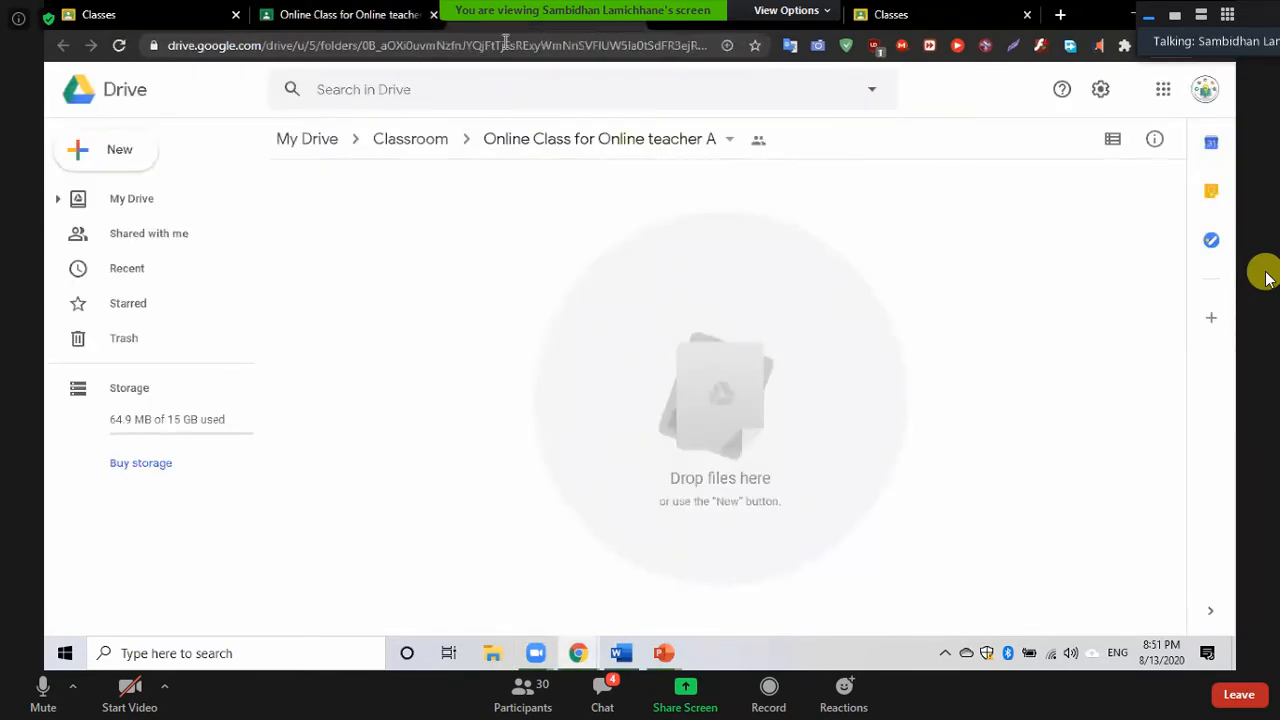
Open a new browser tab and go to Google Docs by entering 'docs'
{"action": "left_click", "coordinate": [1062, 16]}
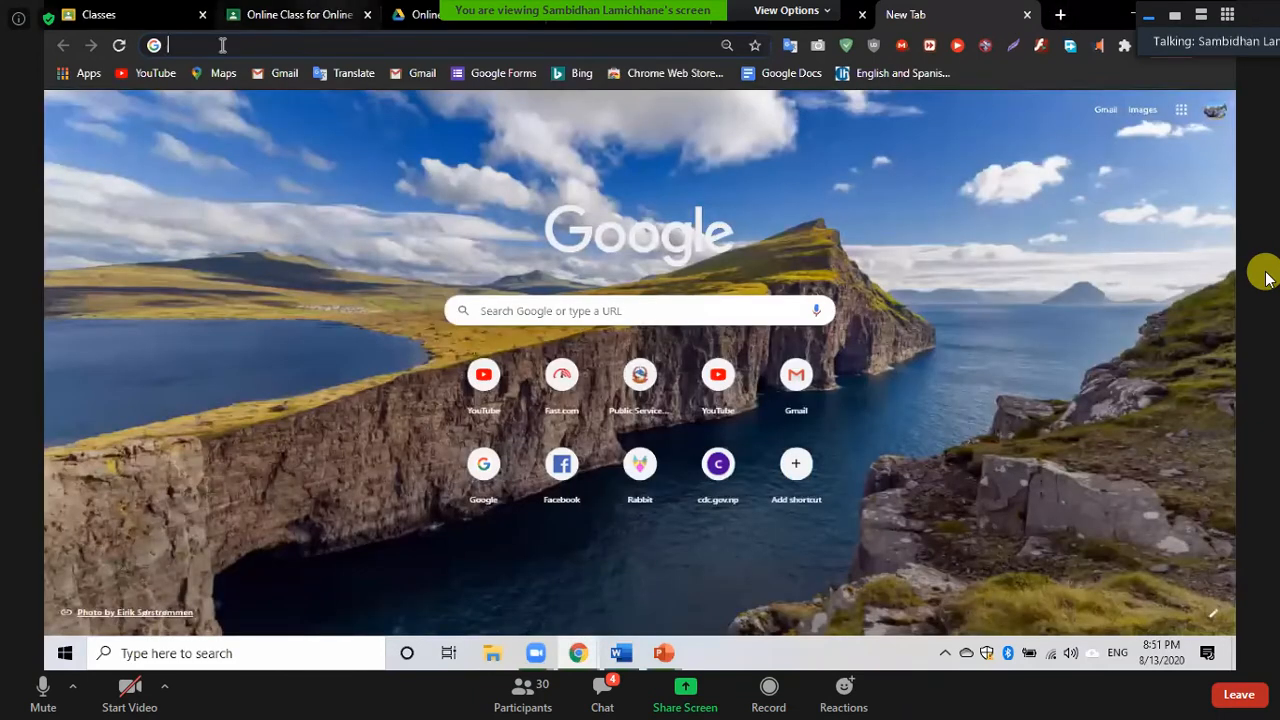
{"action": "type", "text": "docs"}
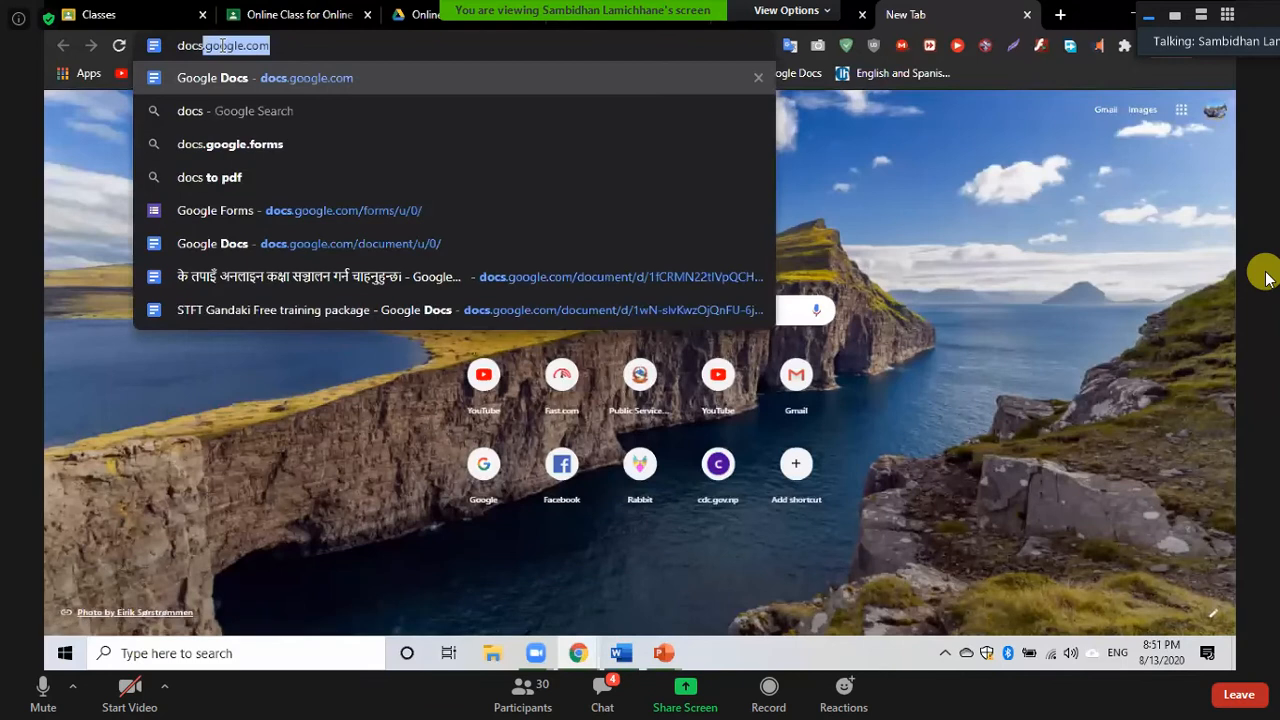
{"action": "key", "text": "Return"}
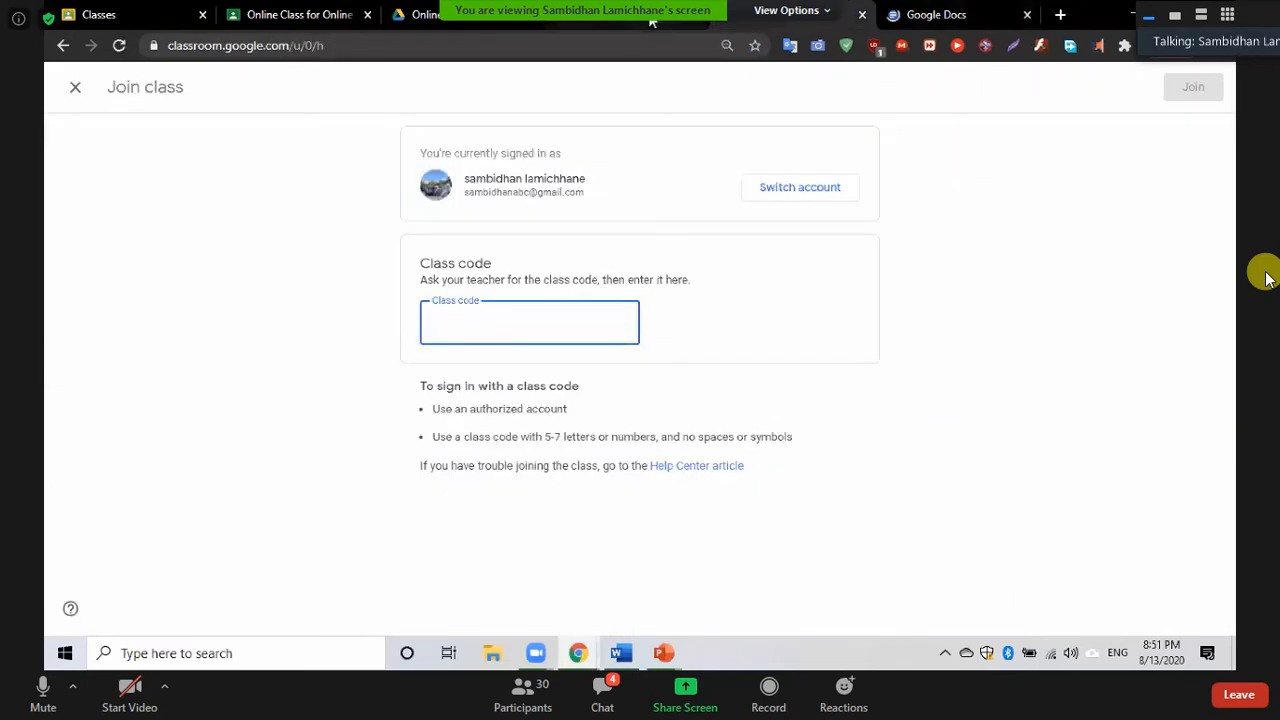
Glance at the class Stream in the Classroom tabs, then return to the Docs home page
{"action": "left_click", "coordinate": [650, 20]}
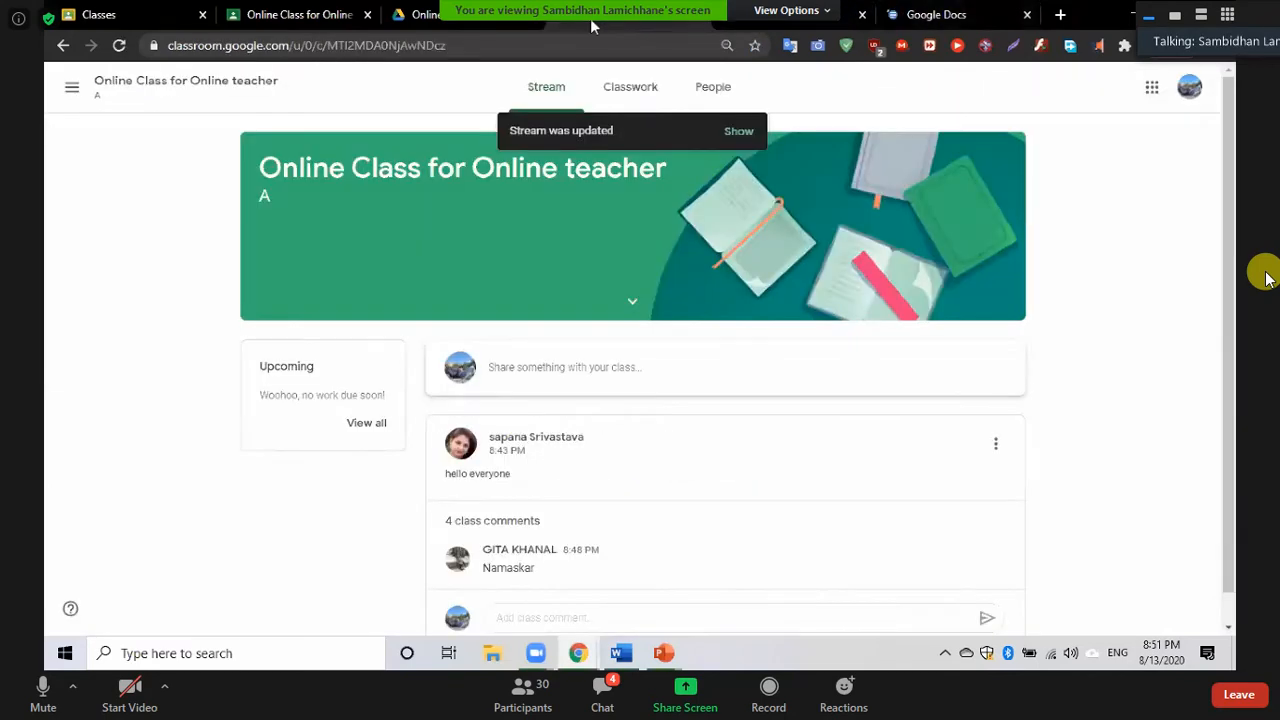
{"action": "left_click", "coordinate": [482, 22]}
{"action": "left_click", "coordinate": [305, 17]}
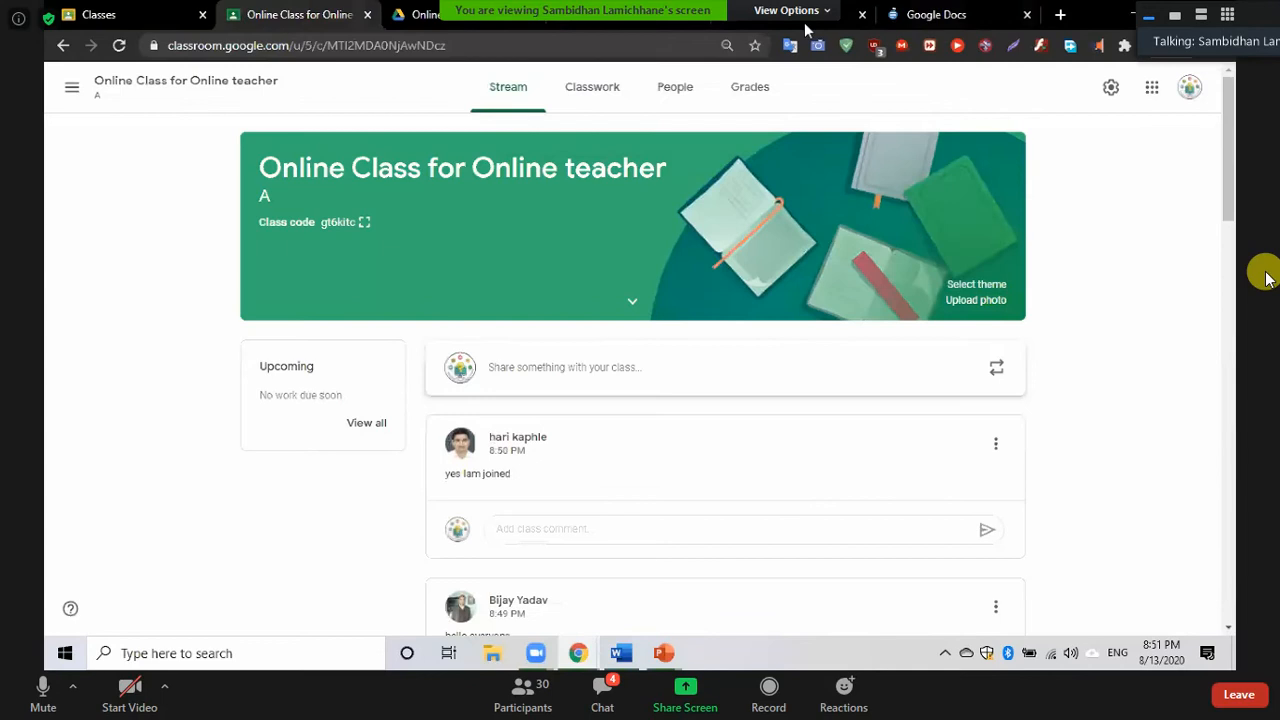
{"action": "left_click", "coordinate": [935, 15]}
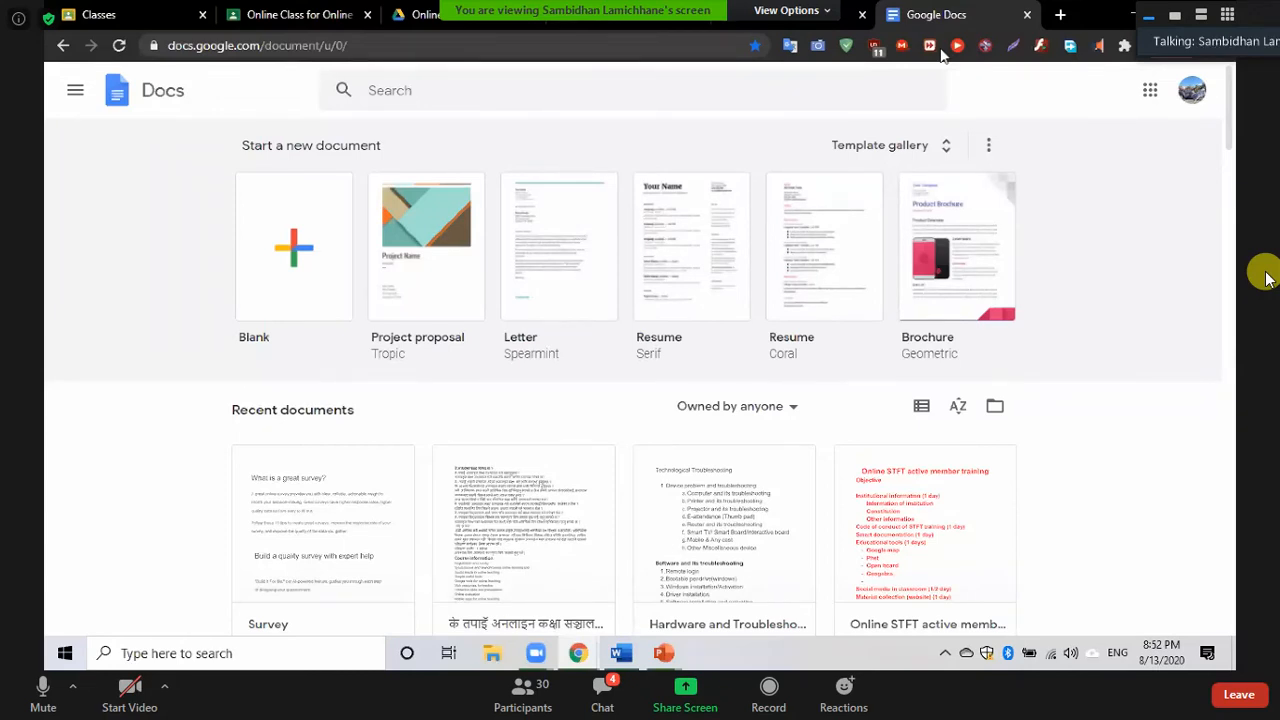
Switch Google Docs to the class's Google account from the account menu
{"action": "left_click", "coordinate": [1190, 92]}
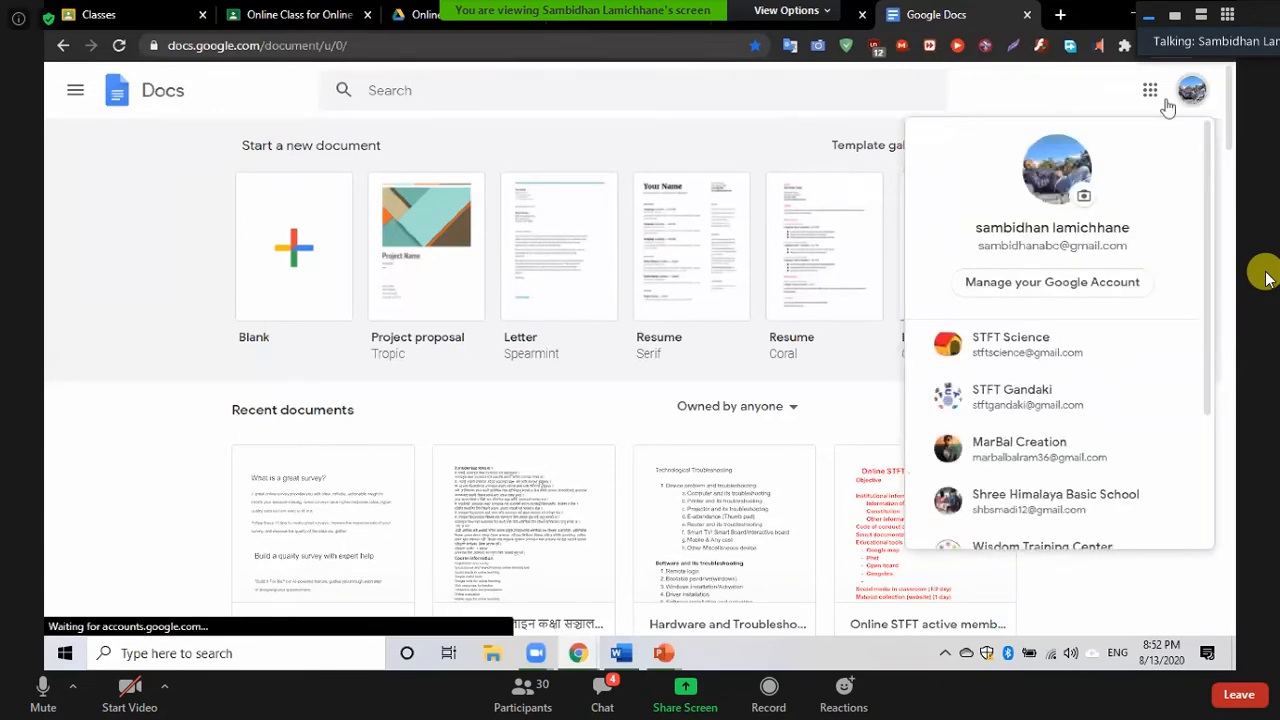
{"action": "scroll", "coordinate": [968, 410], "scroll_direction": "down", "scroll_amount": 2}
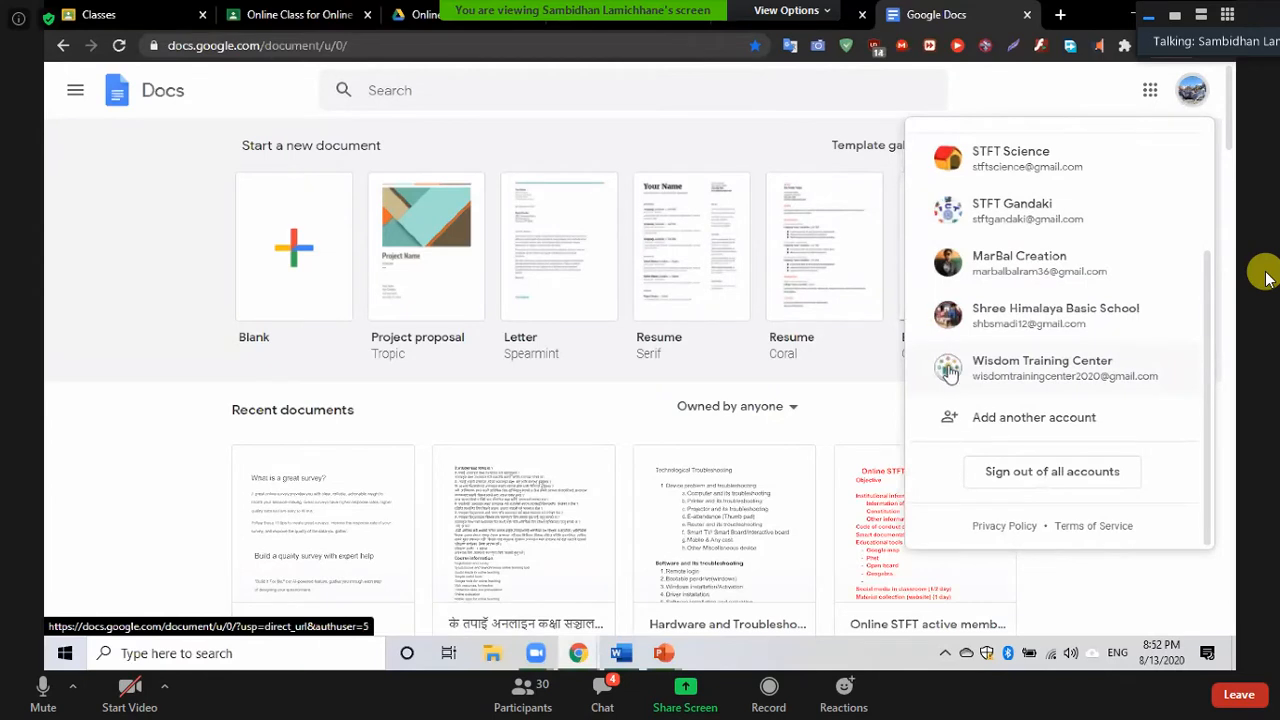
{"action": "left_click", "coordinate": [947, 366]}
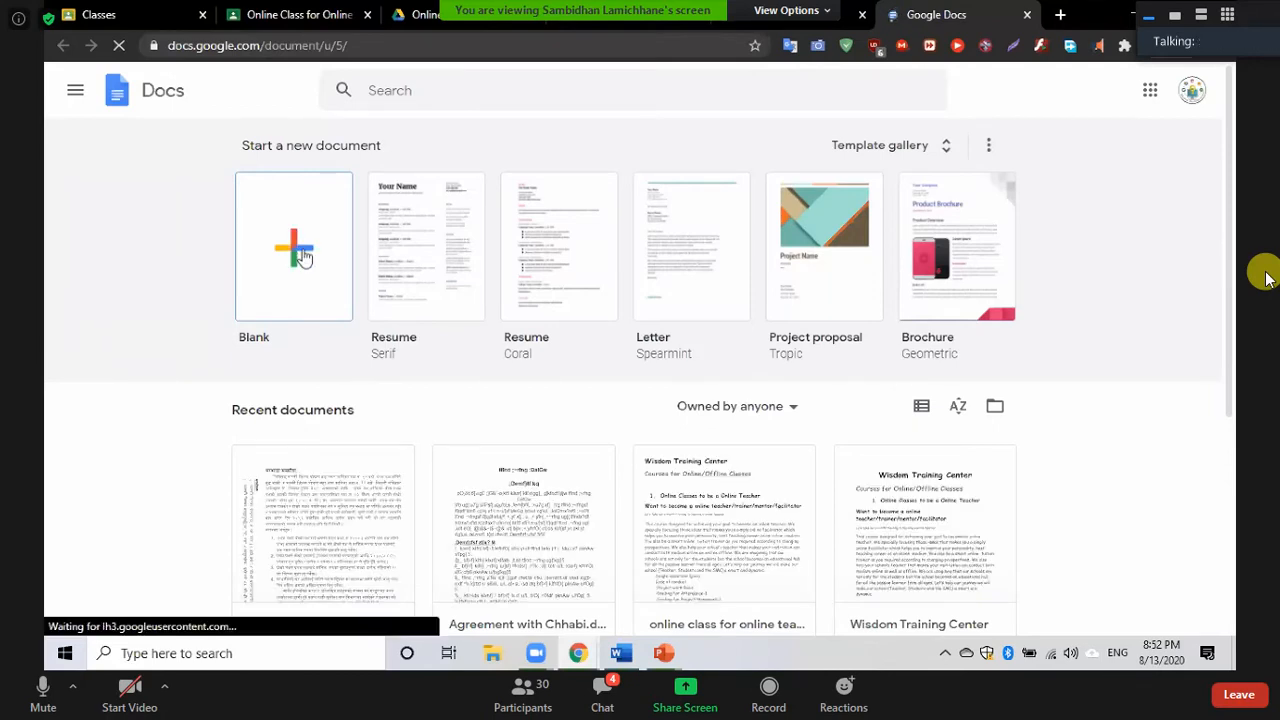
Create a blank document, remove a stray letter, and set the keyboard back to English
{"action": "left_click", "coordinate": [305, 253]}
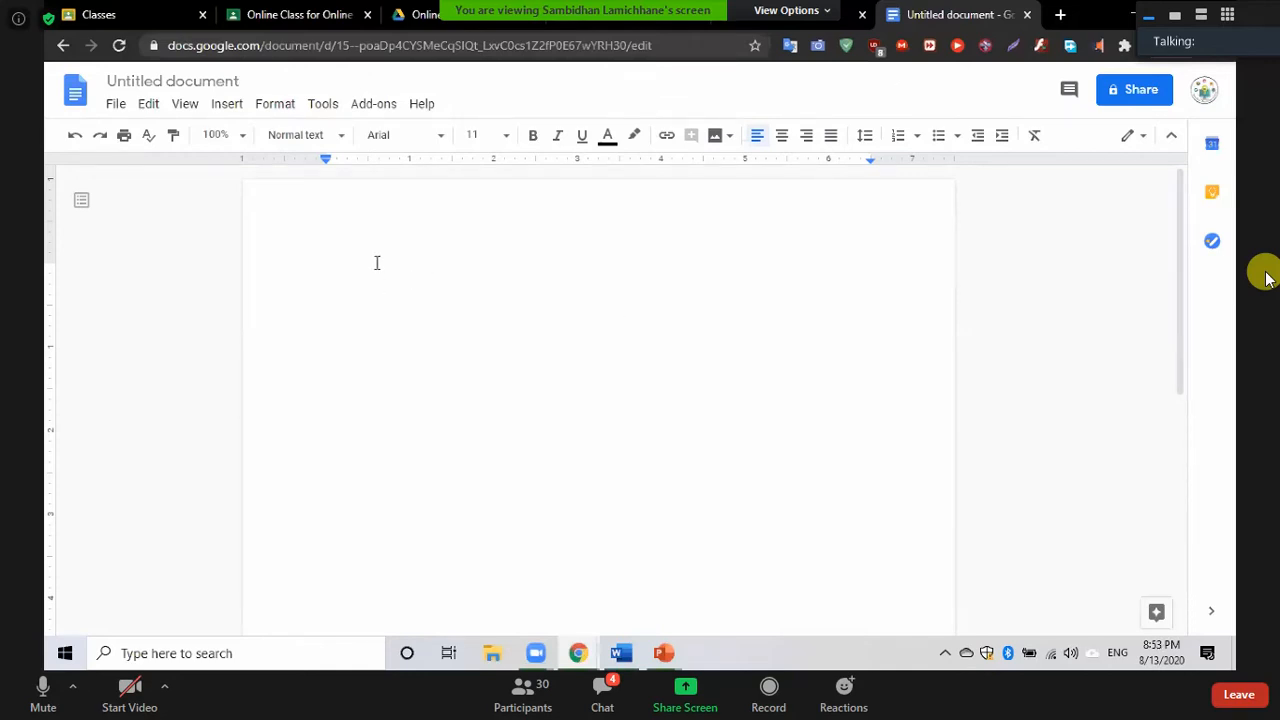
{"action": "key", "text": "alt+shift"}
{"action": "type", "text": "O"}
{"action": "key", "text": "BackSpace"}
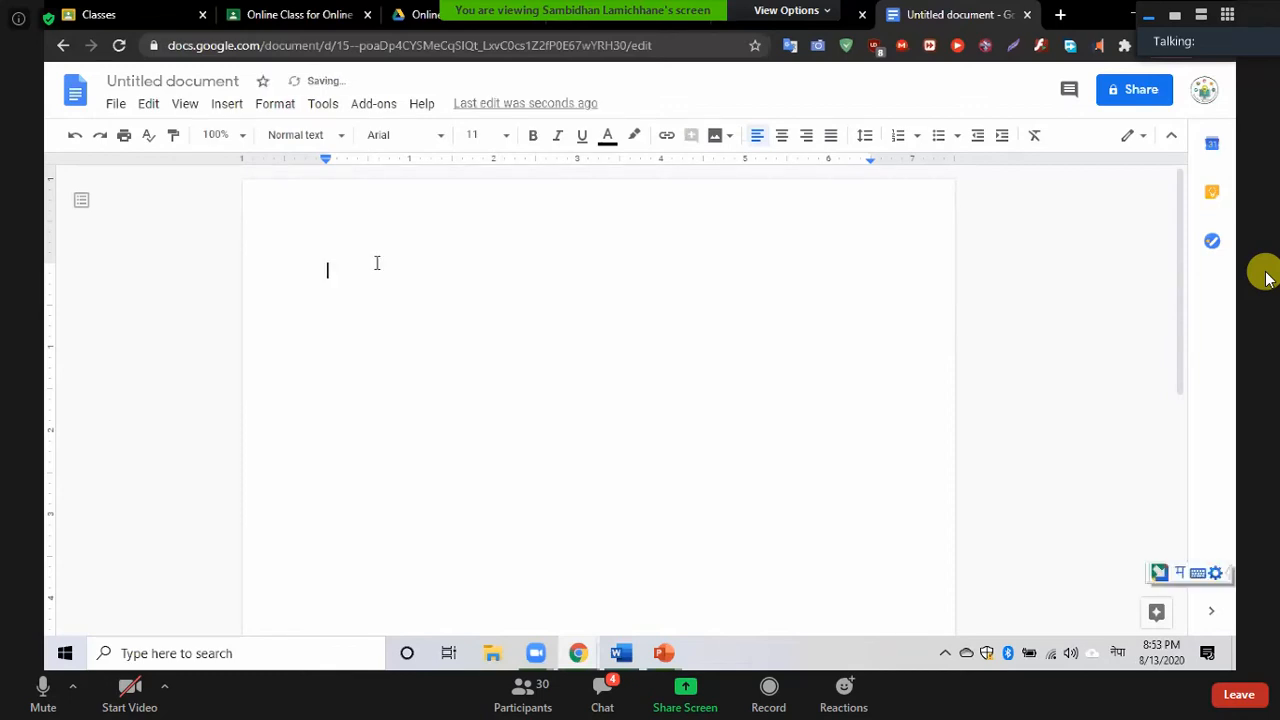
{"action": "key", "text": "alt+shift"}
Type the title 'online virtual Class for teacher', enlarge it to 20 pt and center it
{"action": "type", "text": "o"}
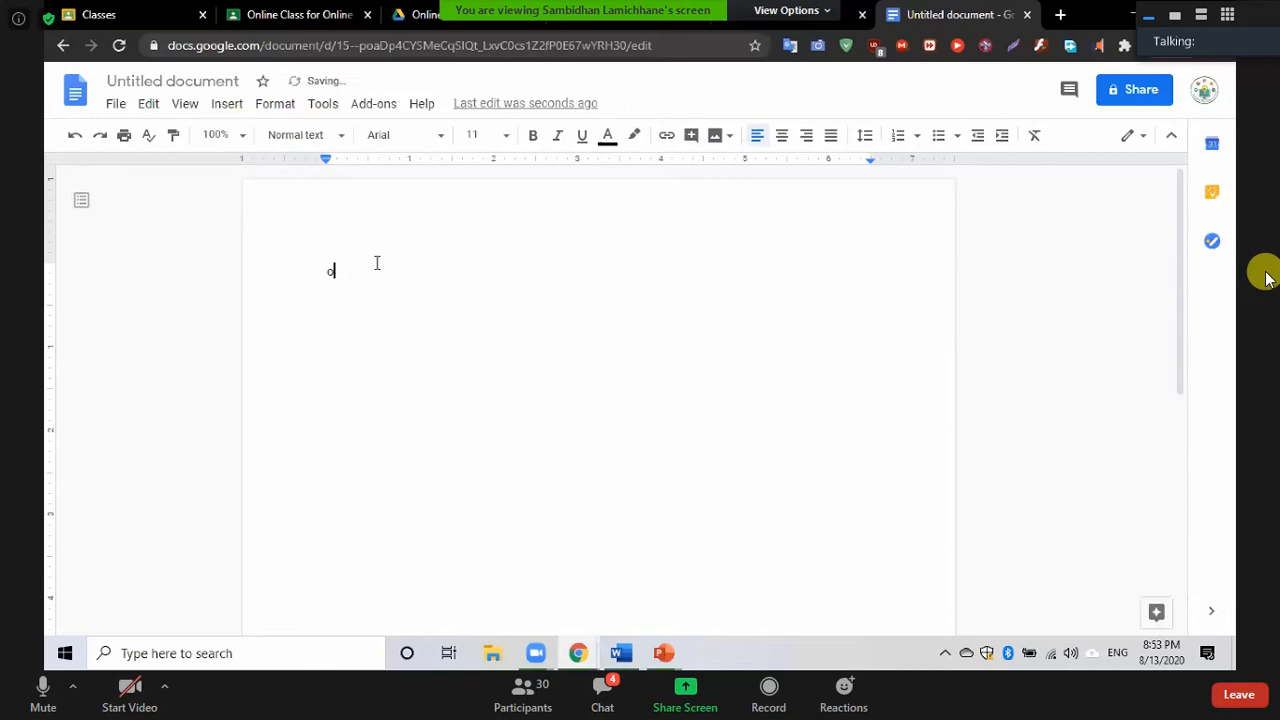
{"action": "type", "text": "nline virtual Cla"}
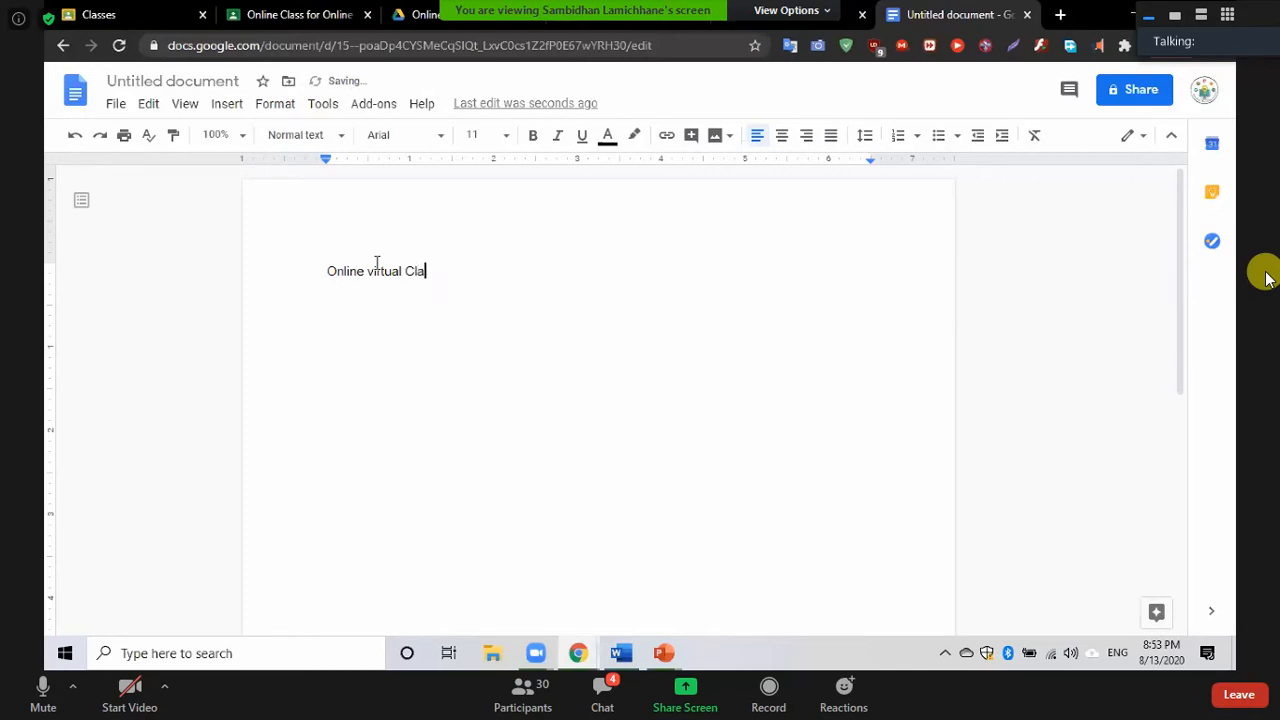
{"action": "type", "text": "ss for teacher"}
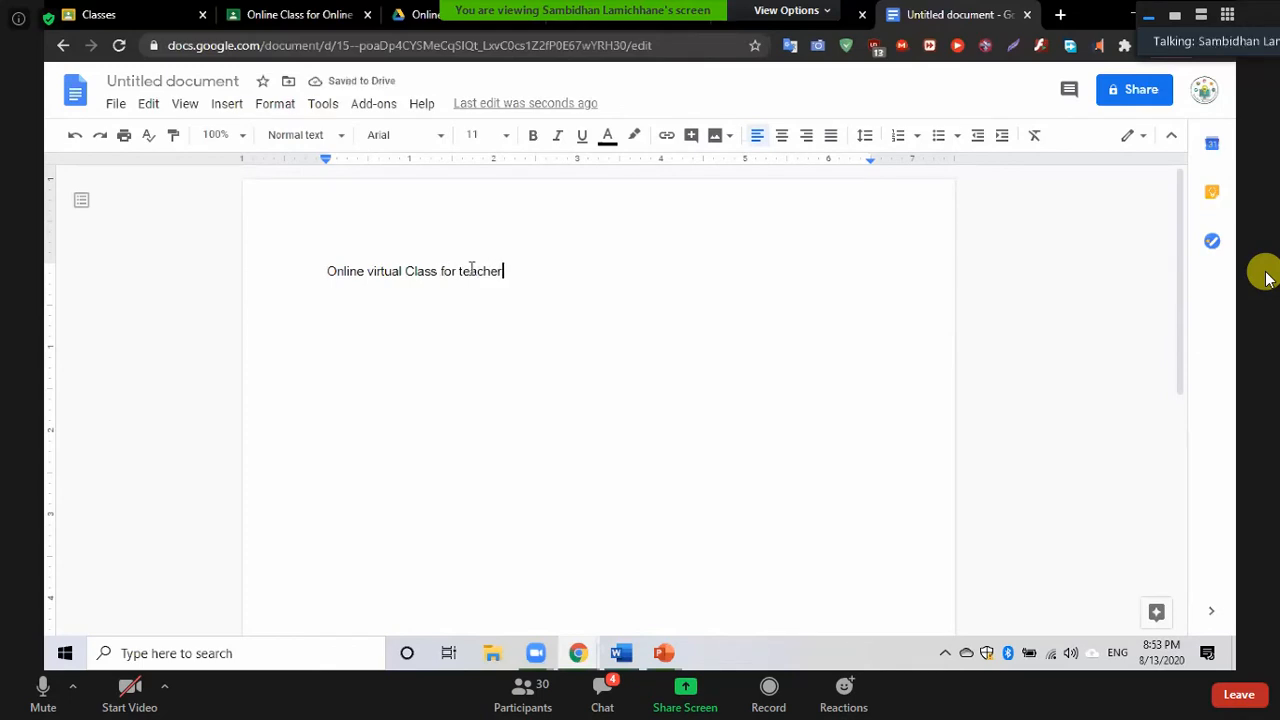
{"action": "key", "text": "ctrl+shift+Left"}
{"action": "key", "text": "ctrl+shift+Left"}
{"action": "key", "text": "ctrl+shift+Left"}
{"action": "key", "text": "ctrl+shift+Left"}
{"action": "key", "text": "ctrl+shift+Left"}
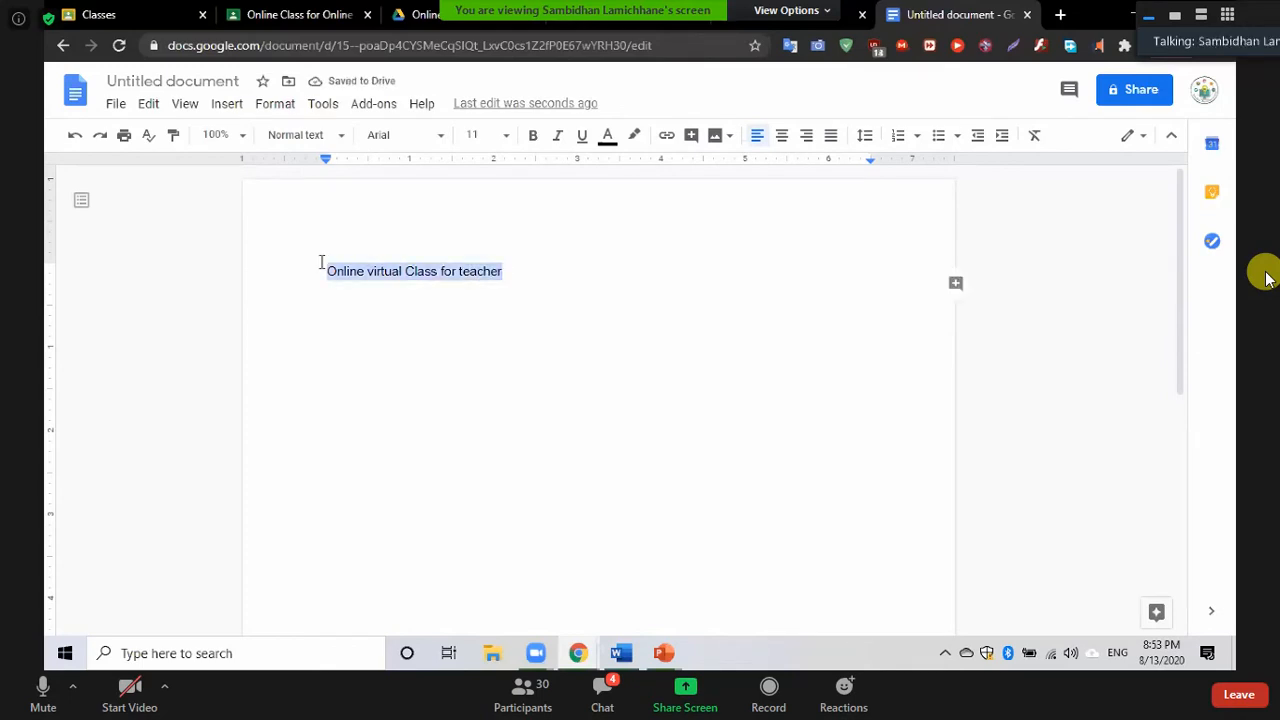
{"action": "key", "text": "ctrl+shift+period"}
{"action": "key", "text": "ctrl+shift+period"}
{"action": "key", "text": "ctrl+shift+period"}
{"action": "key", "text": "ctrl+shift+period"}
{"action": "key", "text": "ctrl+shift+period"}
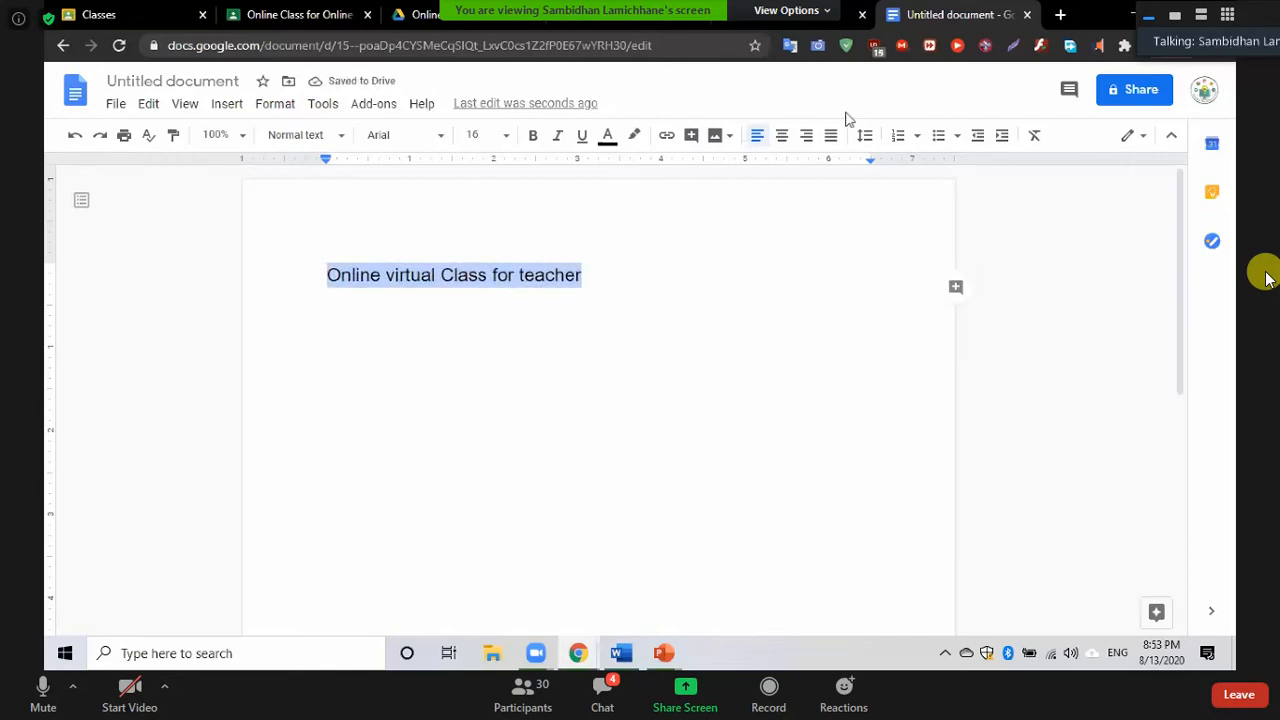
{"action": "left_click", "coordinate": [775, 148]}
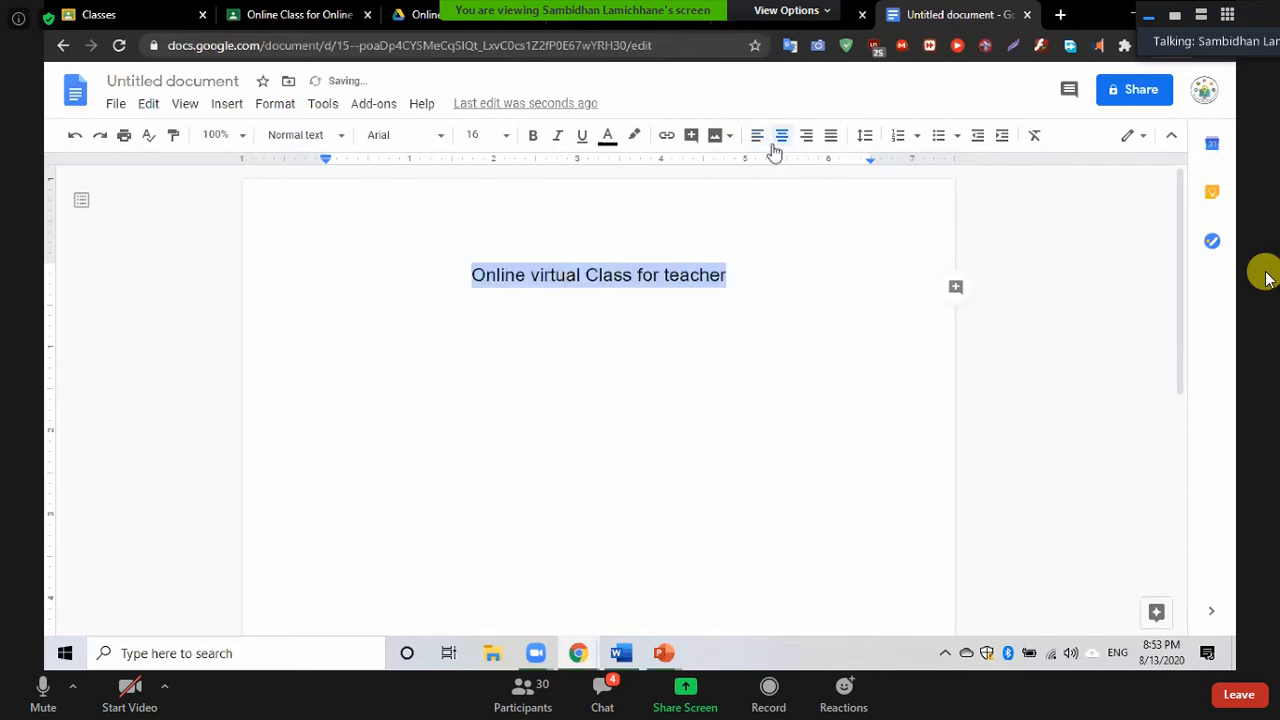
{"action": "left_click", "coordinate": [806, 137]}
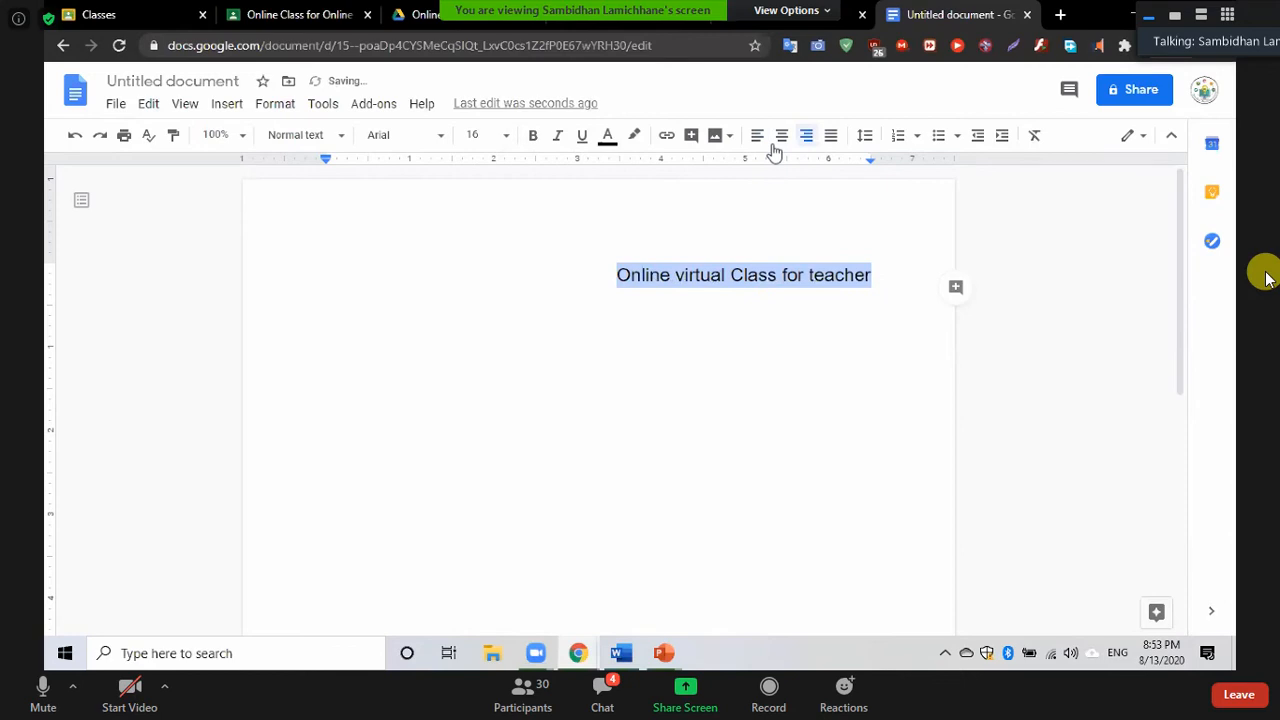
{"action": "left_click", "coordinate": [832, 137]}
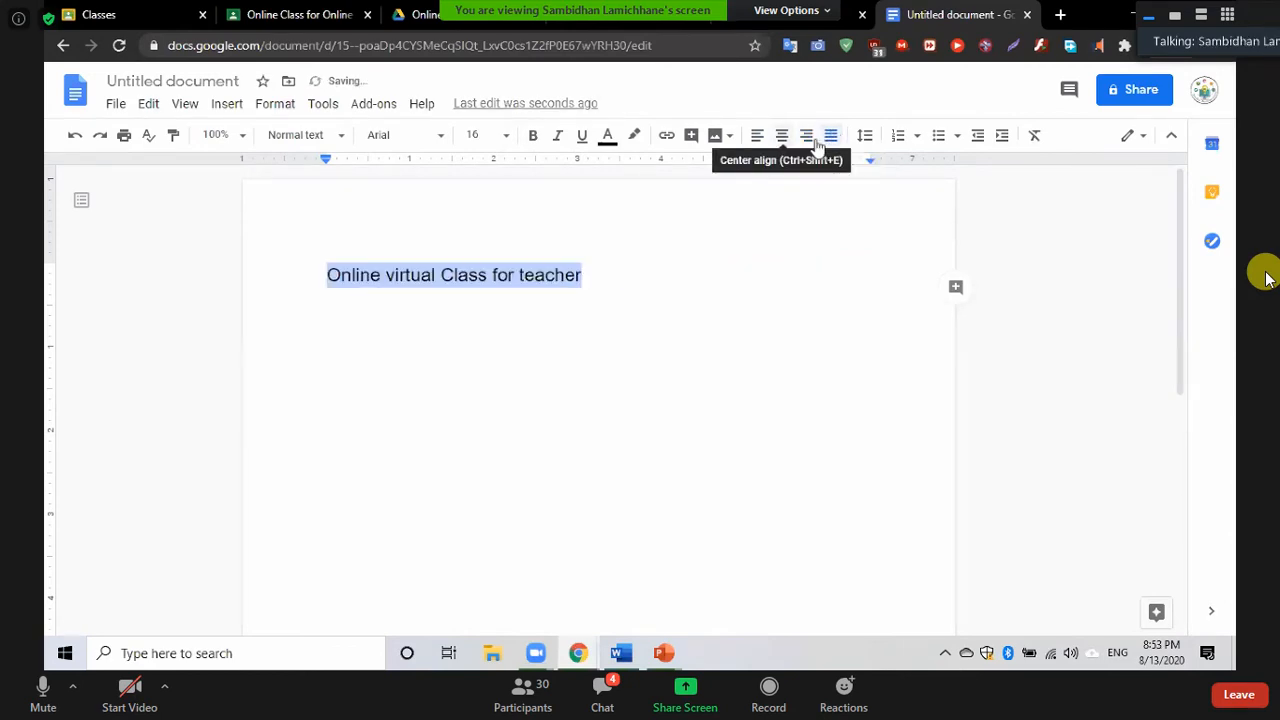
{"action": "left_click", "coordinate": [816, 143]}
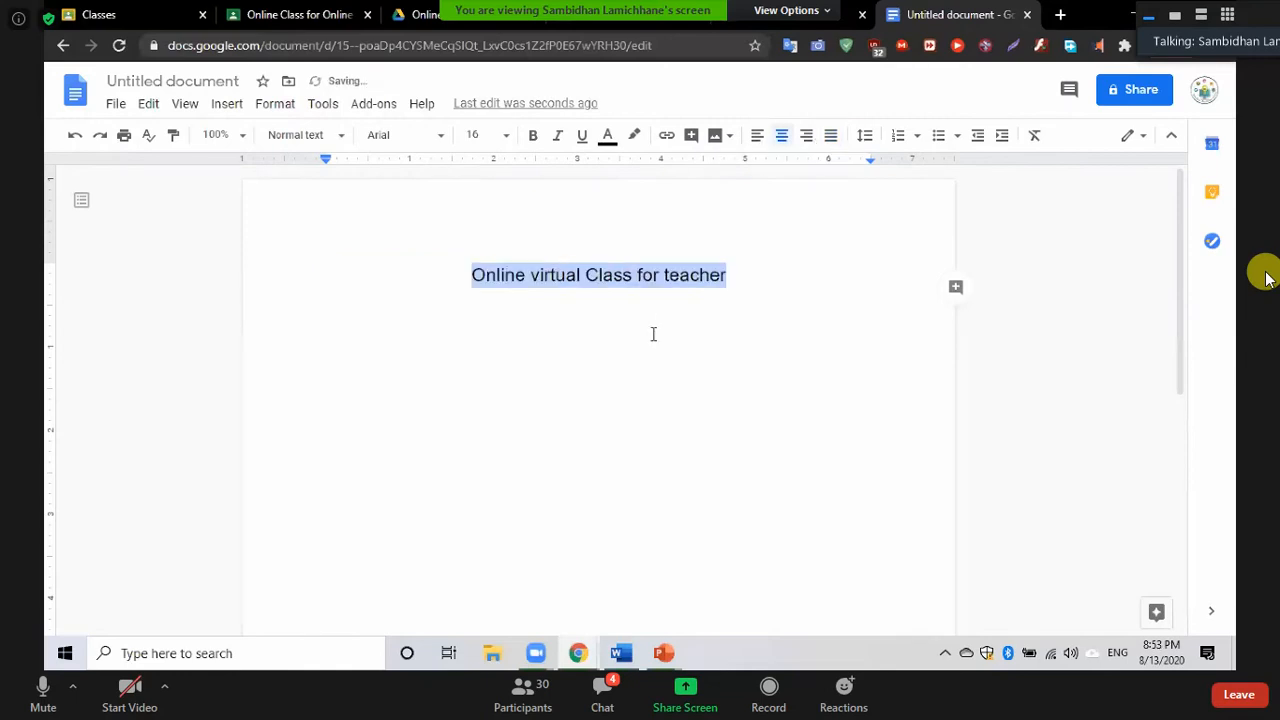
{"action": "key", "text": "ctrl+shift+period"}
{"action": "key", "text": "ctrl+shift+period"}
{"action": "key", "text": "ctrl+shift+period"}
{"action": "key", "text": "ctrl+shift+period"}
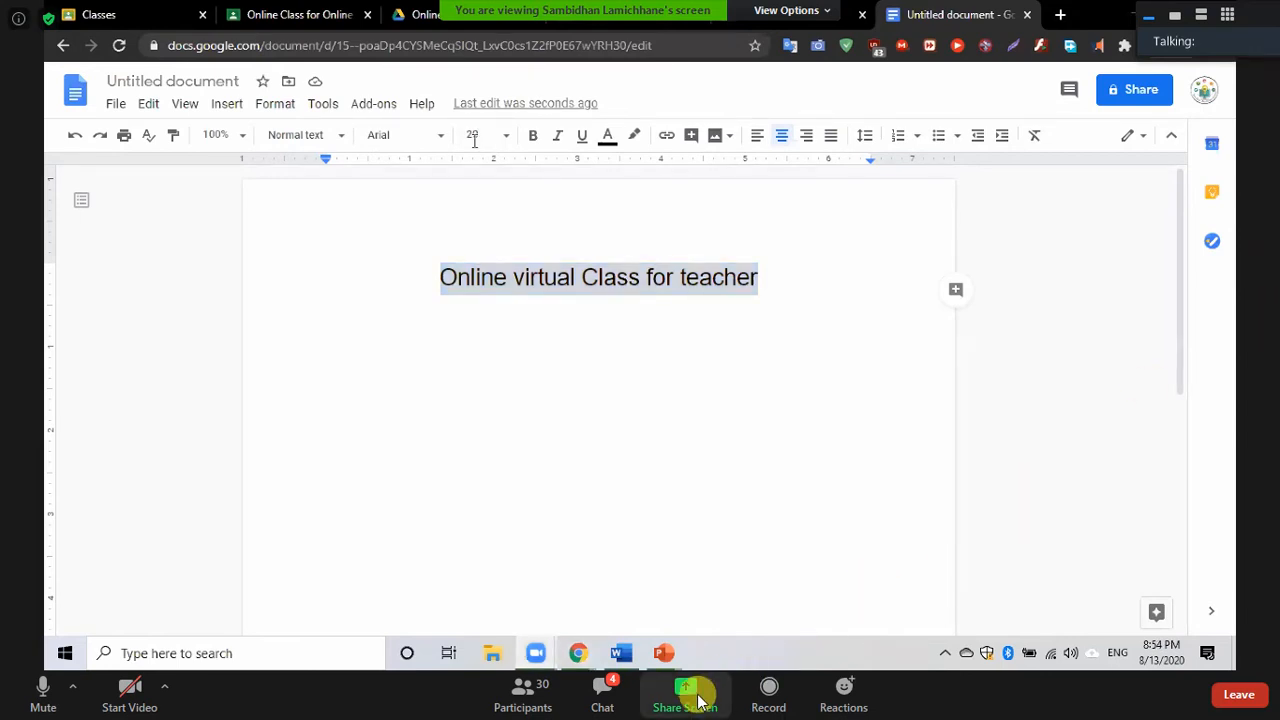
Open the Zoom meeting's group chat window
{"action": "left_click", "coordinate": [600, 700]}
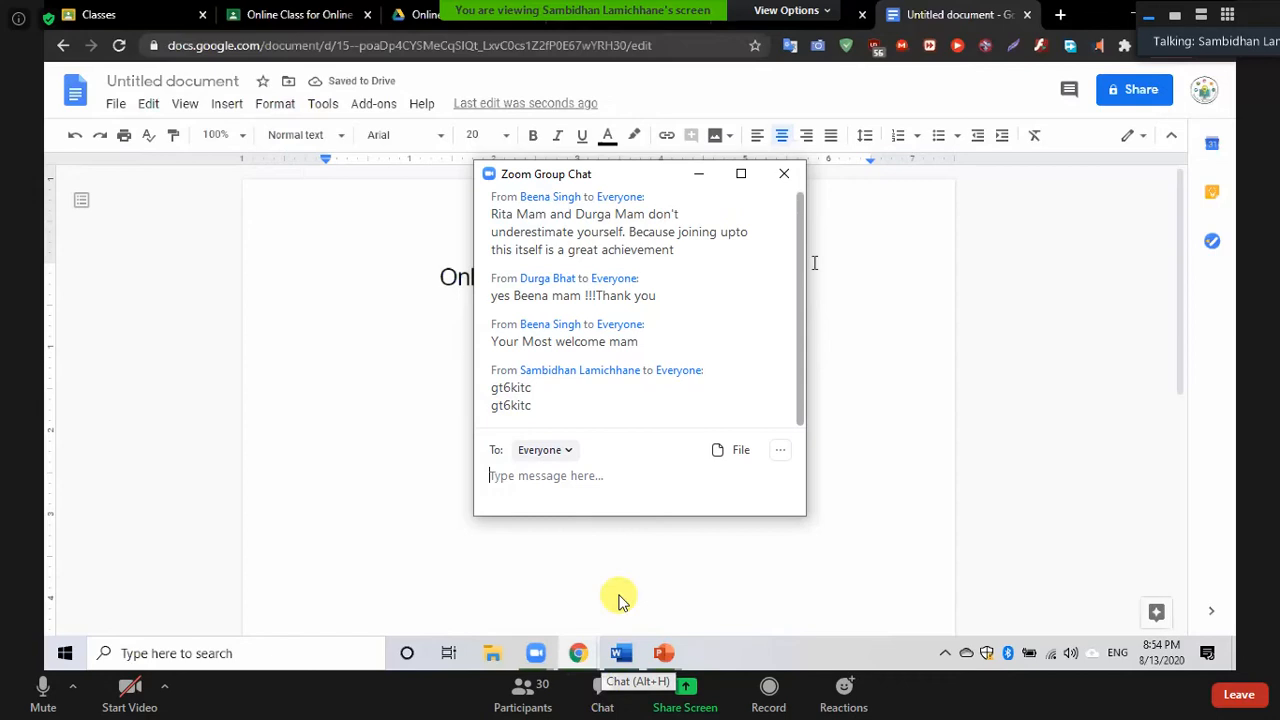
Close the chat and type the line 'Day 1 project Work' in the document
{"action": "left_click", "coordinate": [784, 174]}
{"action": "type", "text": "Da"}
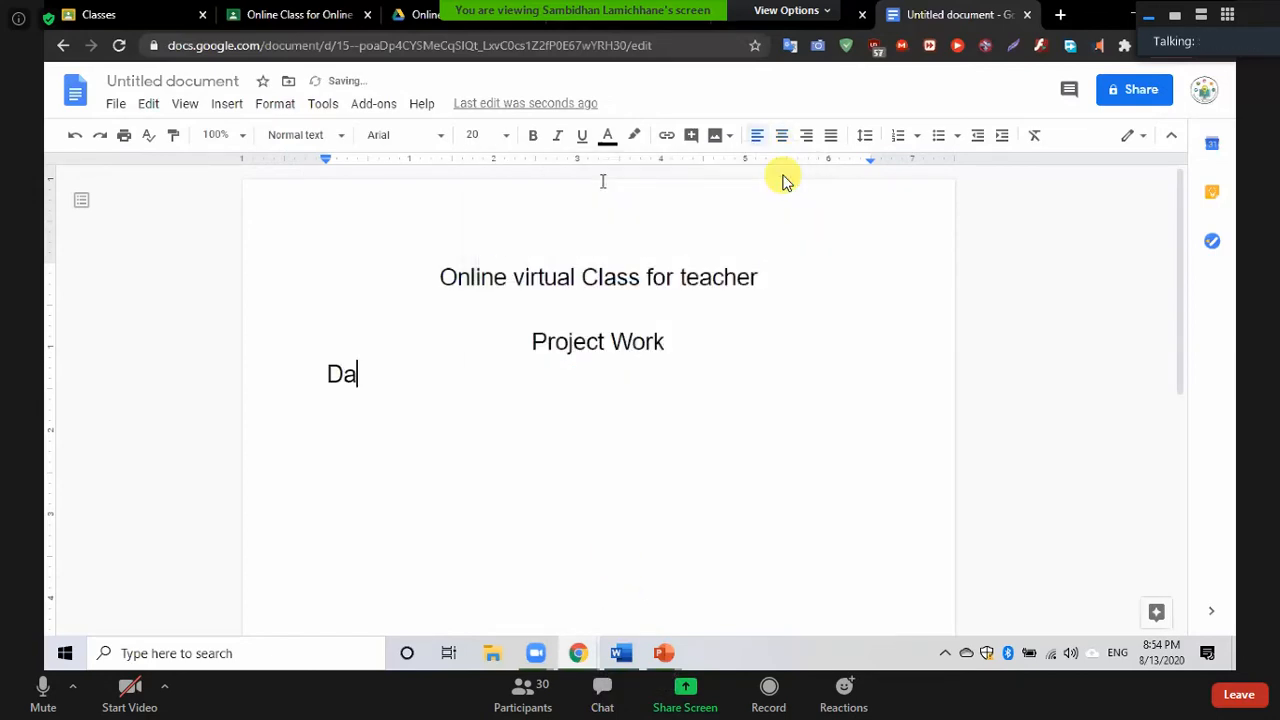
{"action": "type", "text": "y q"}
{"action": "key", "text": "BackSpace"}
{"action": "type", "text": "1"}
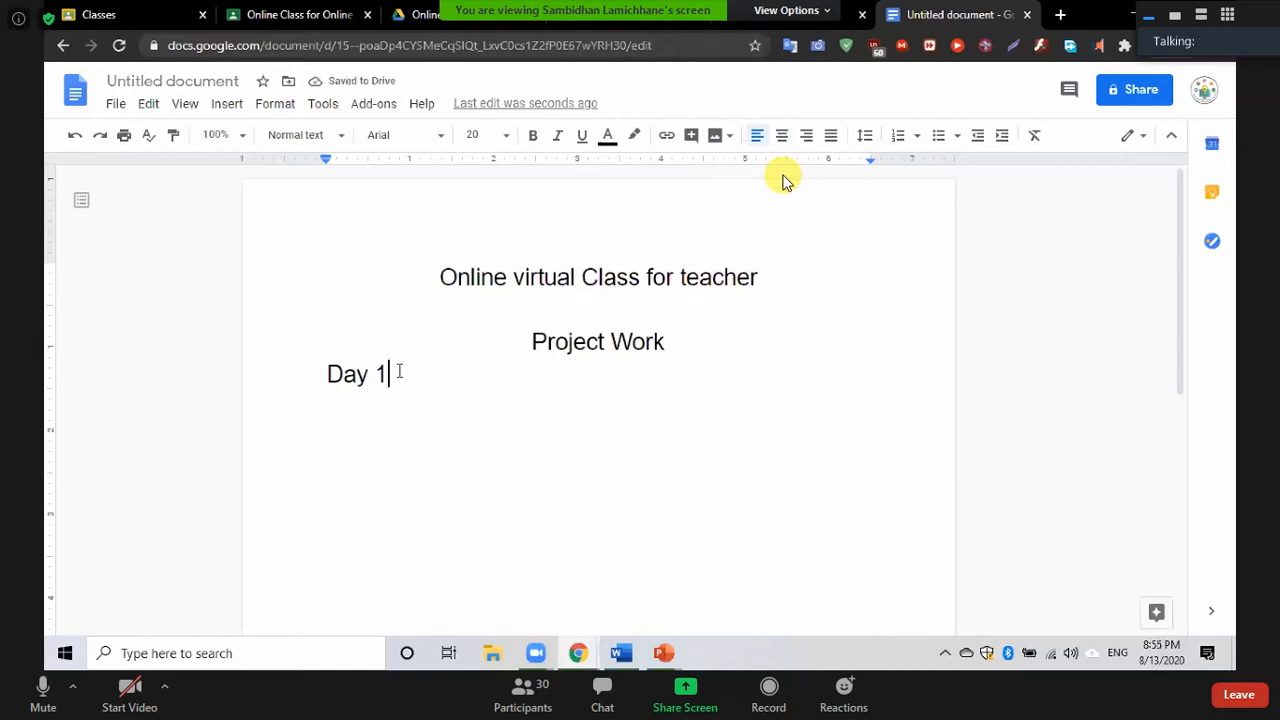
{"action": "type", "text": "oject Work"}
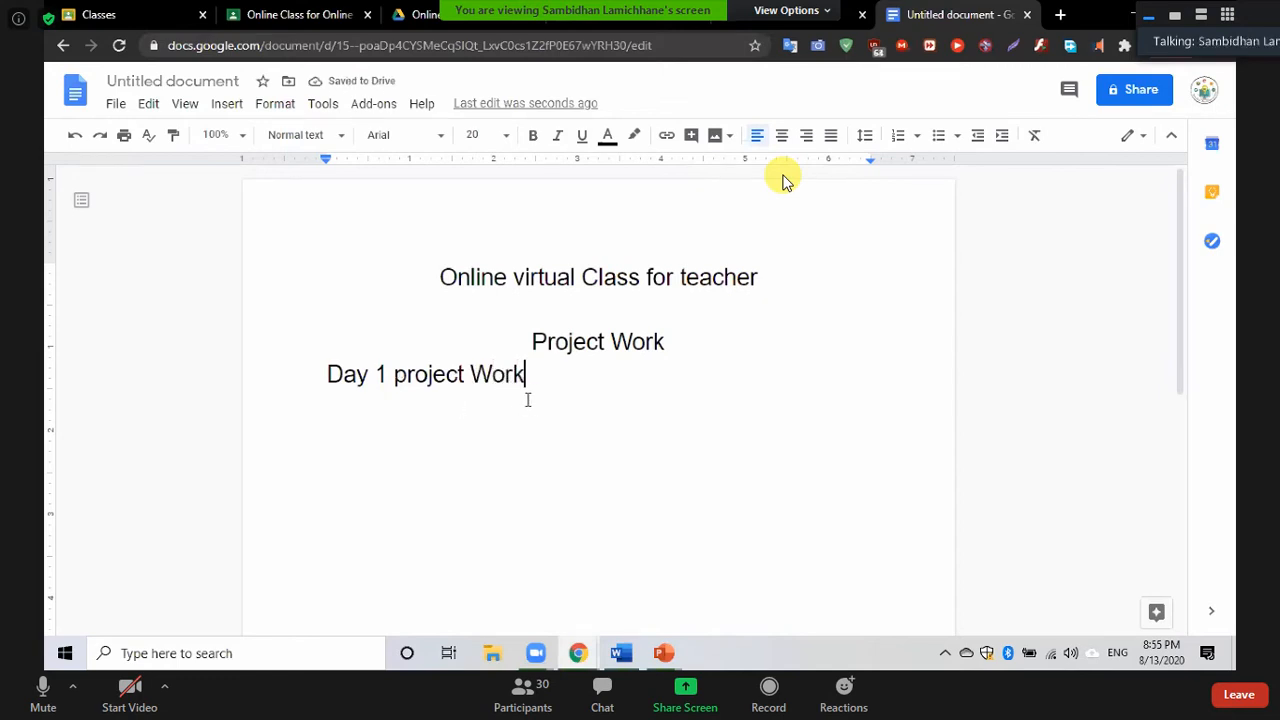
Make the 'Day 1 project Work' line red with a cyan highlight
{"action": "left_click_drag", "start_coordinate": [526, 374], "coordinate": [330, 374]}
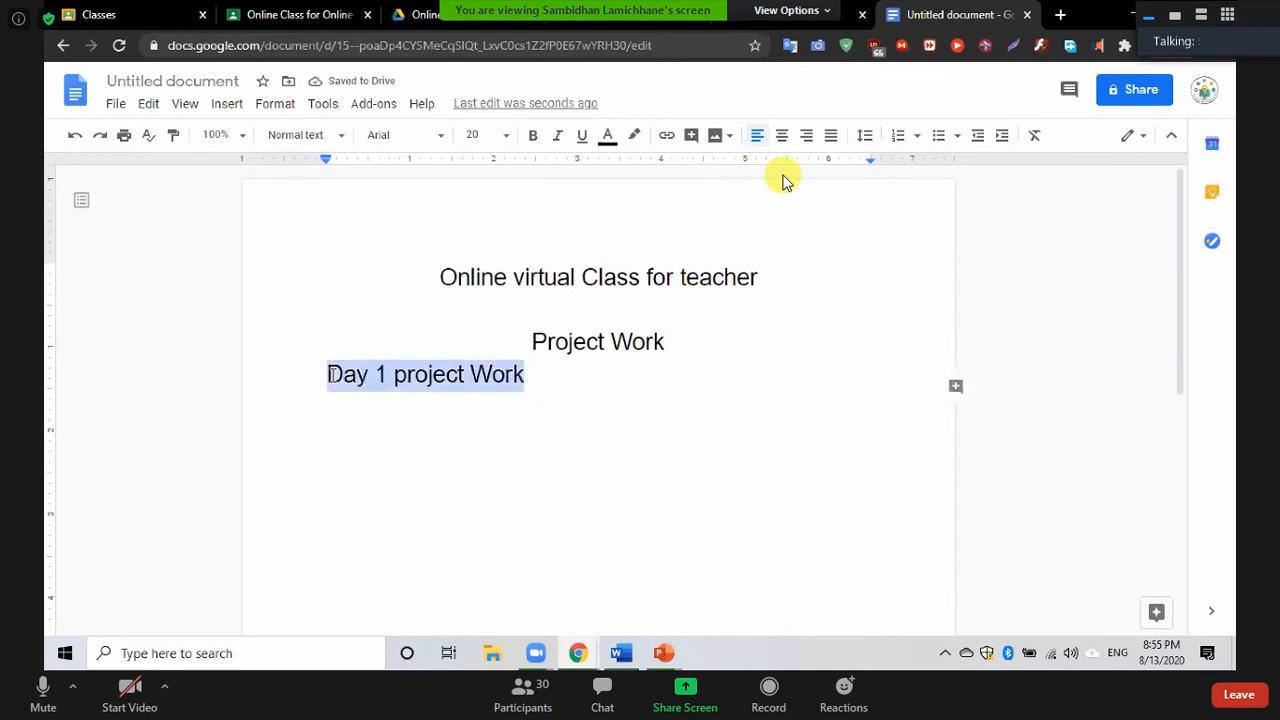
{"action": "left_click", "coordinate": [608, 140]}
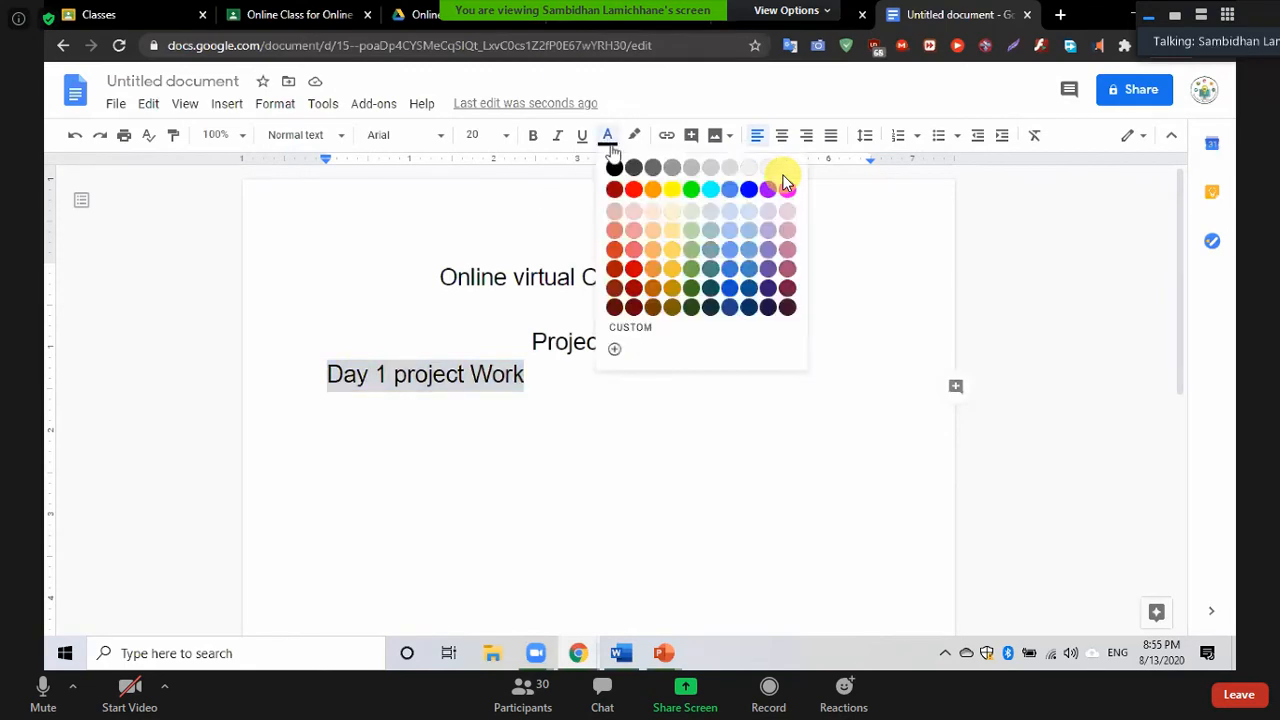
{"action": "left_click", "coordinate": [633, 190]}
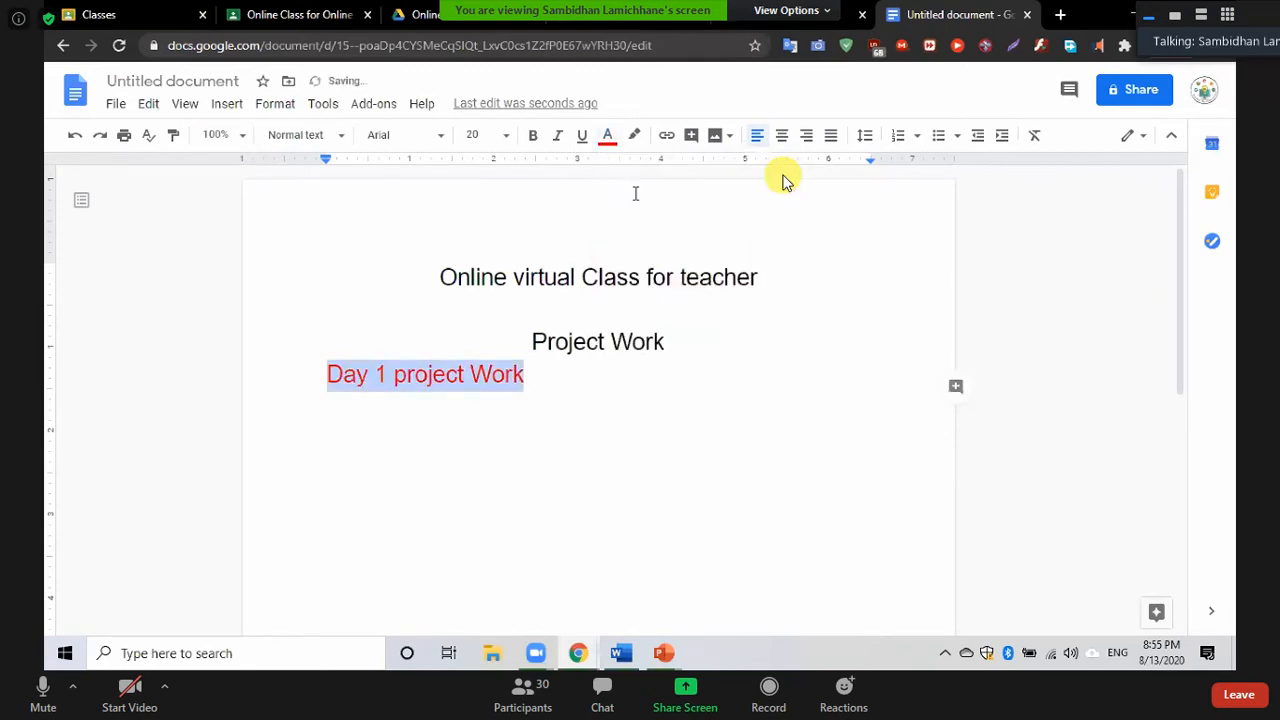
{"action": "left_click", "coordinate": [633, 138]}
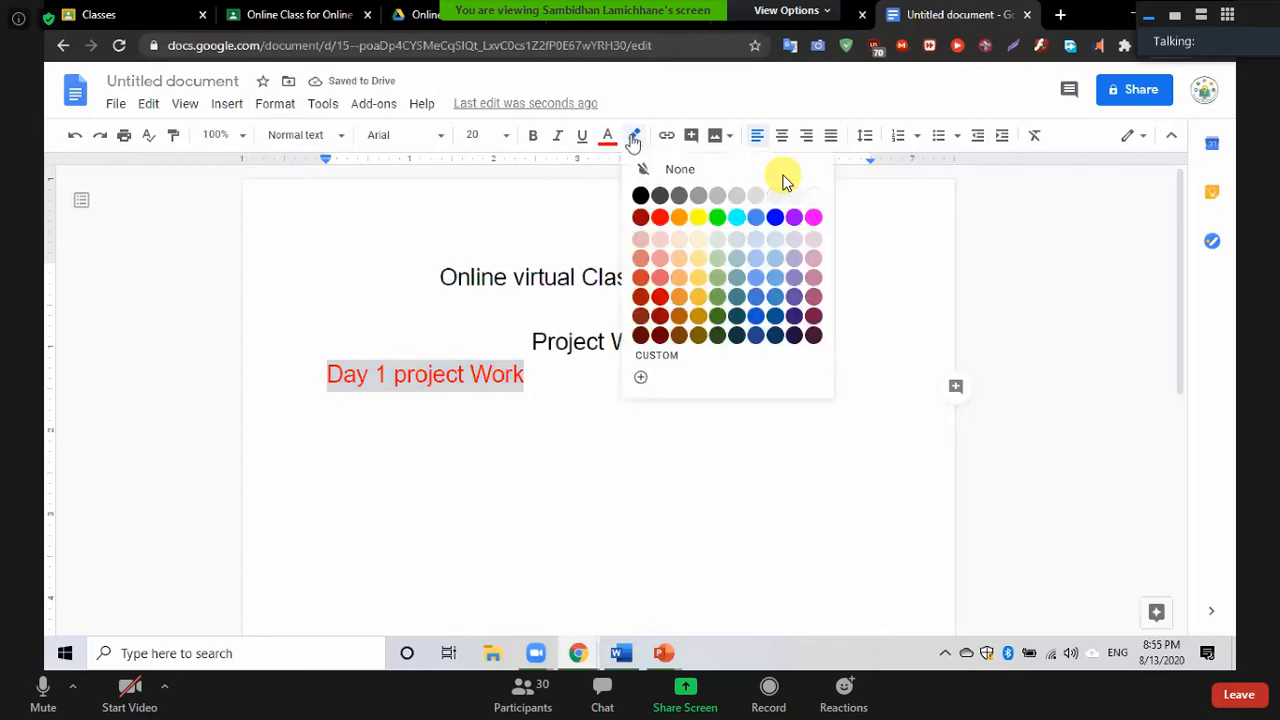
{"action": "left_click", "coordinate": [737, 219]}
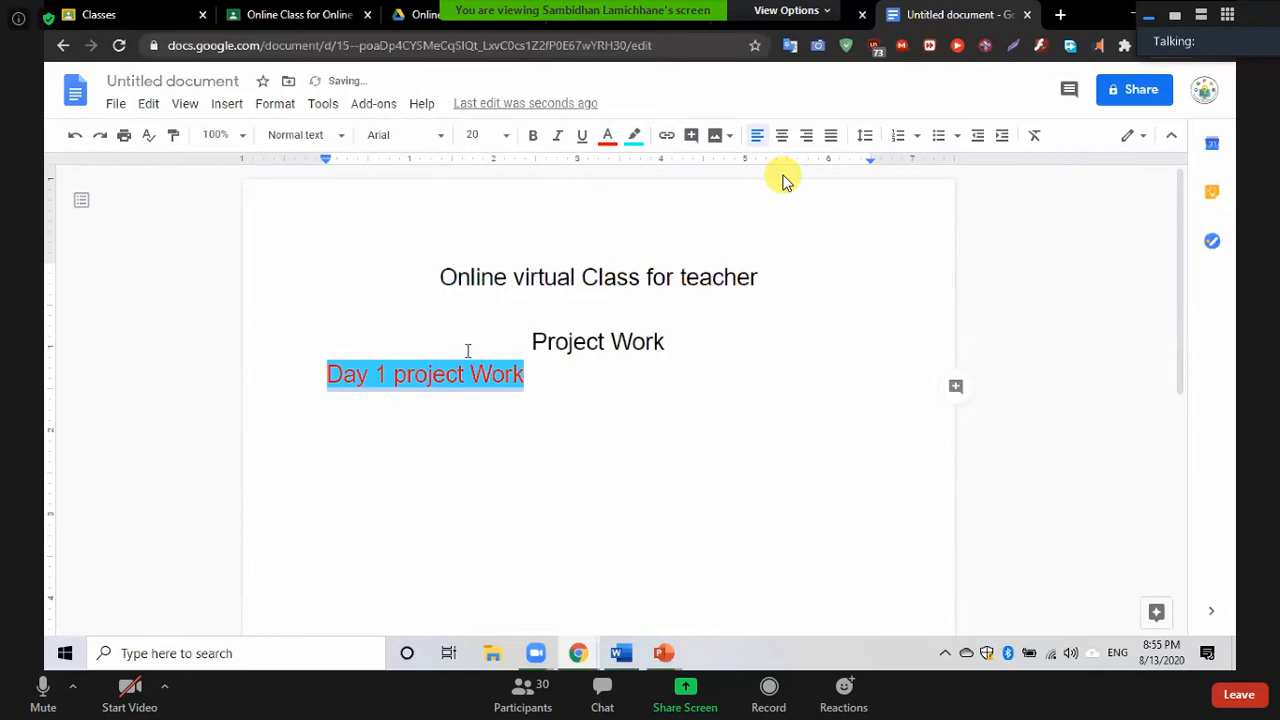
Start a new line below it with formatting cleared
{"action": "left_click", "coordinate": [356, 430]}
{"action": "left_click", "coordinate": [579, 375]}
{"action": "key", "text": "Return"}
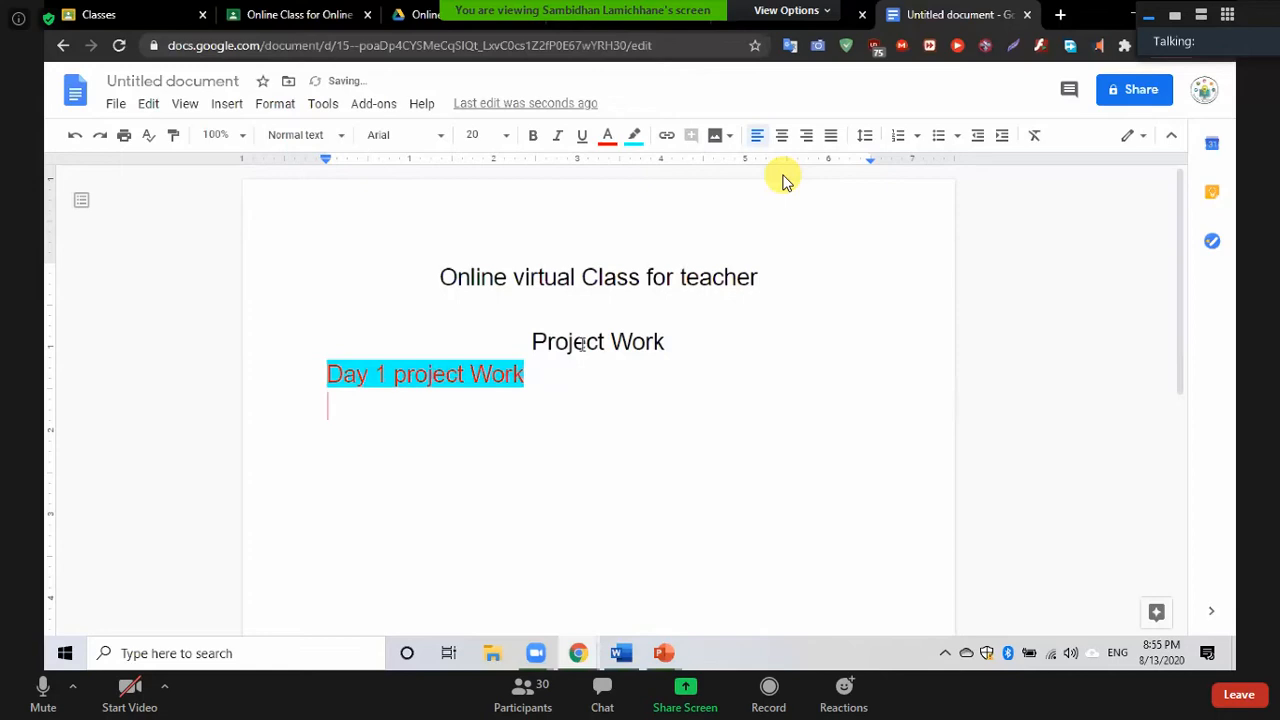
{"action": "left_click", "coordinate": [1032, 137]}
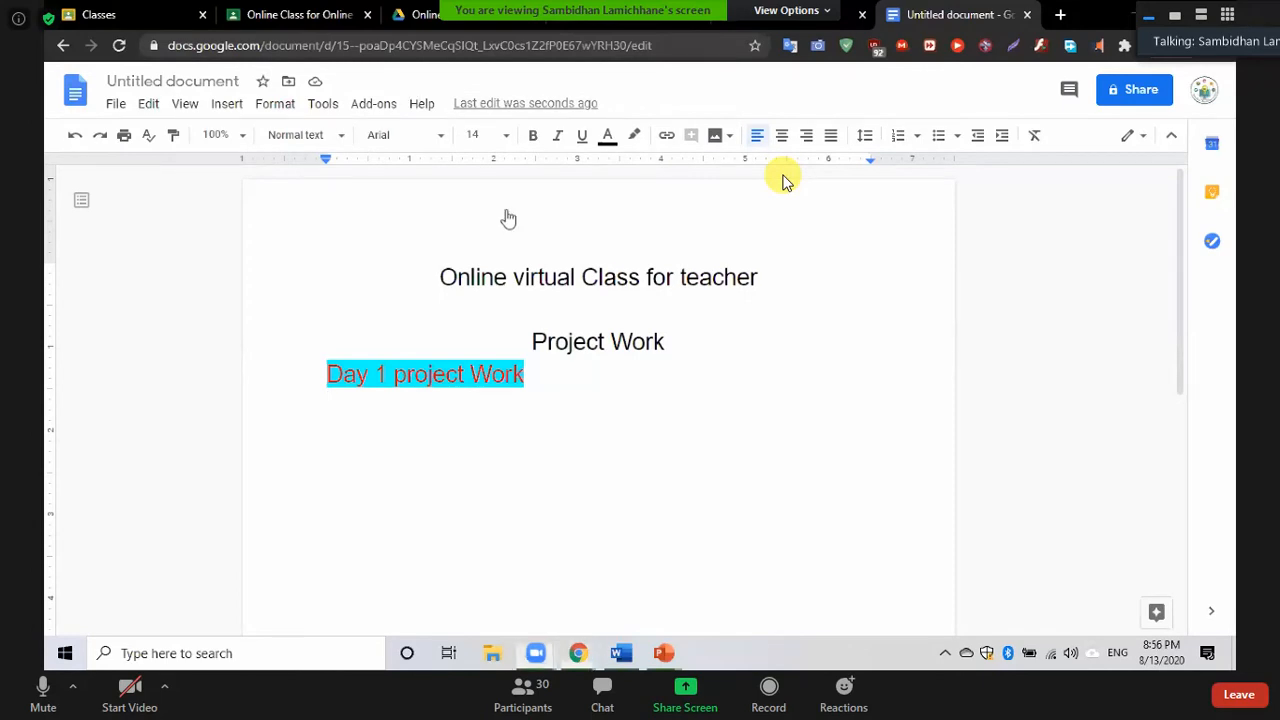
Copy the Classroom class page's URL, then return to the document on a new line
{"action": "left_click", "coordinate": [292, 19]}
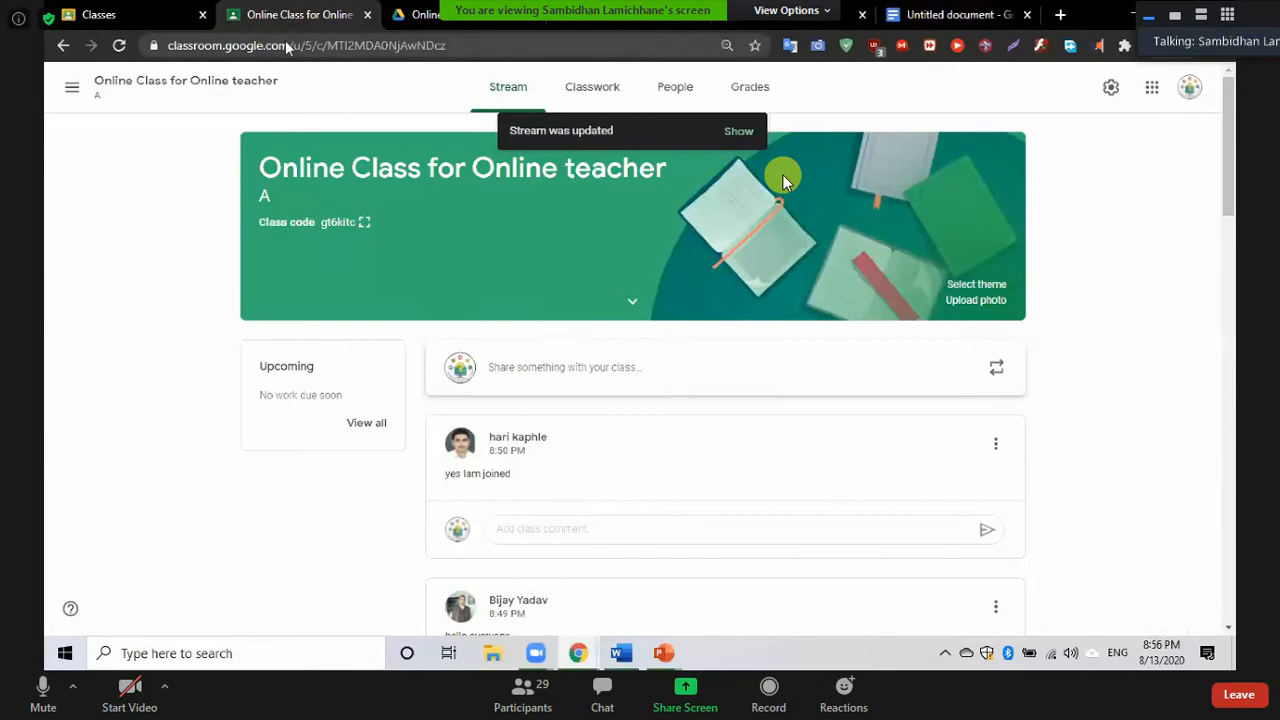
{"action": "left_click", "coordinate": [288, 46]}
{"action": "key", "text": "ctrl+c"}
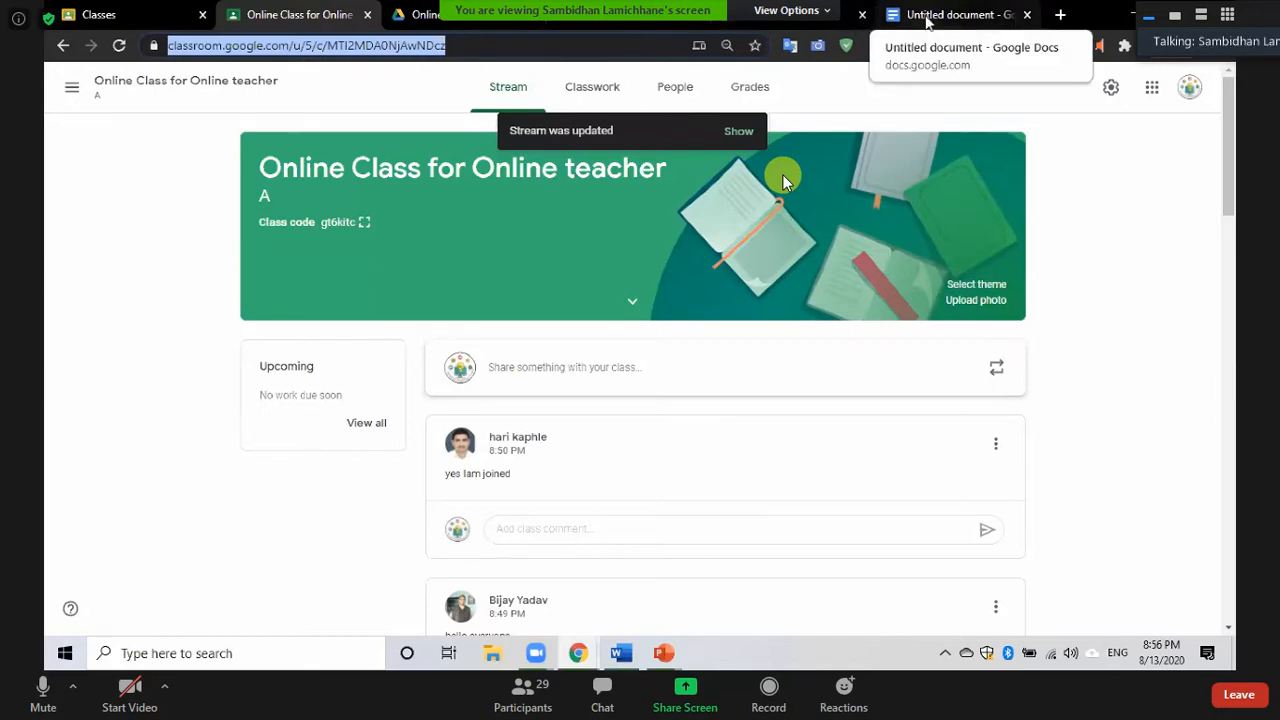
{"action": "left_click", "coordinate": [930, 15]}
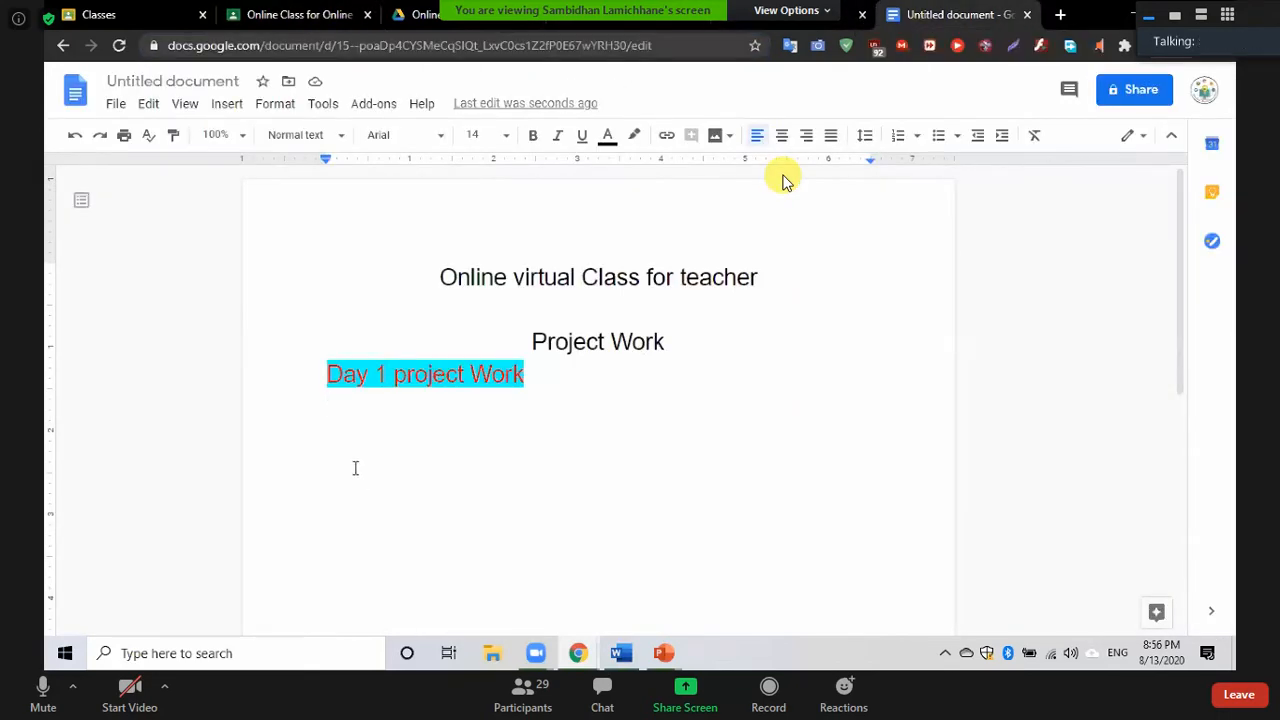
{"action": "key", "text": "Return"}
Type '1st class work:' followed by the pasted Classroom class link, then start a new line
{"action": "type", "text": "1st "}
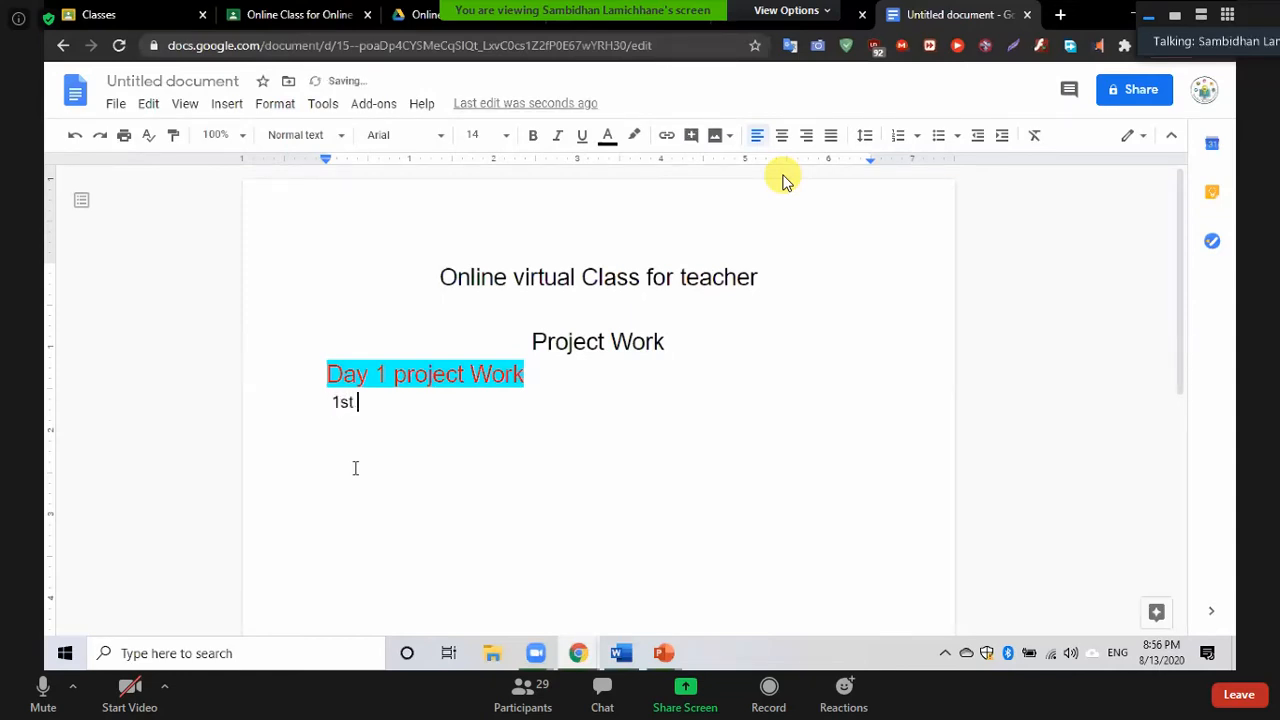
{"action": "type", "text": "class wor"}
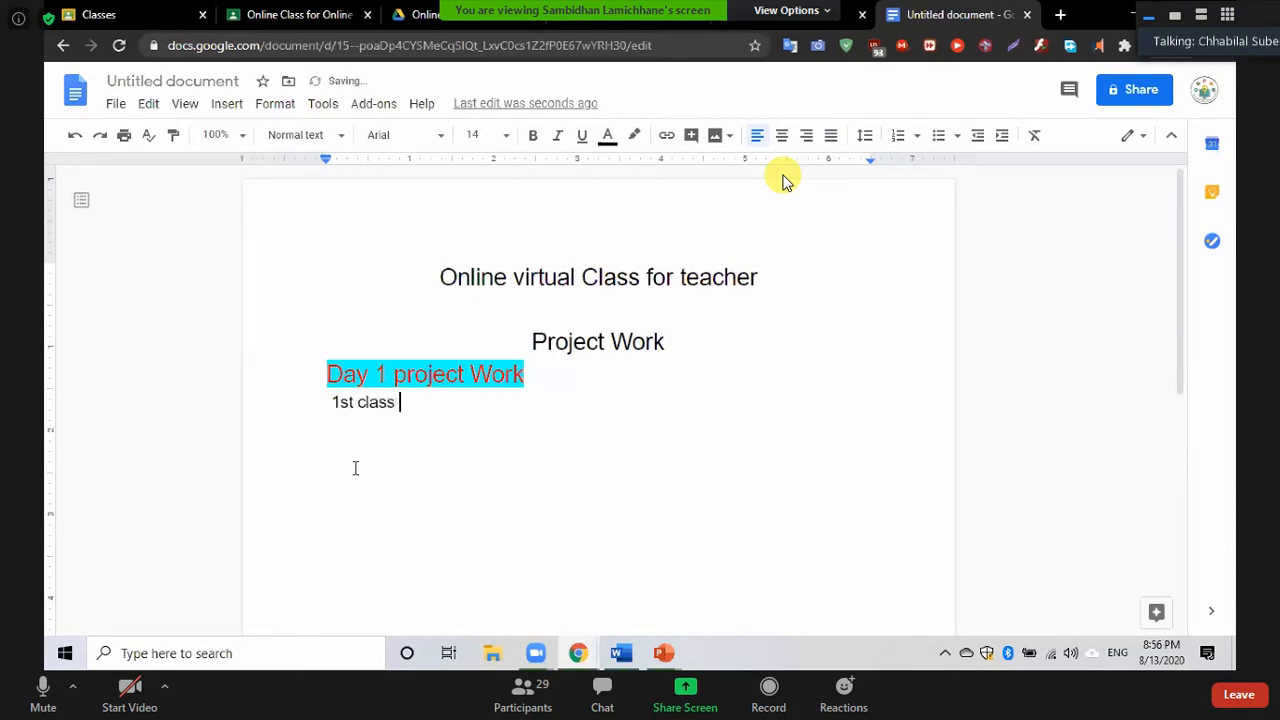
{"action": "type", "text": "k:"}
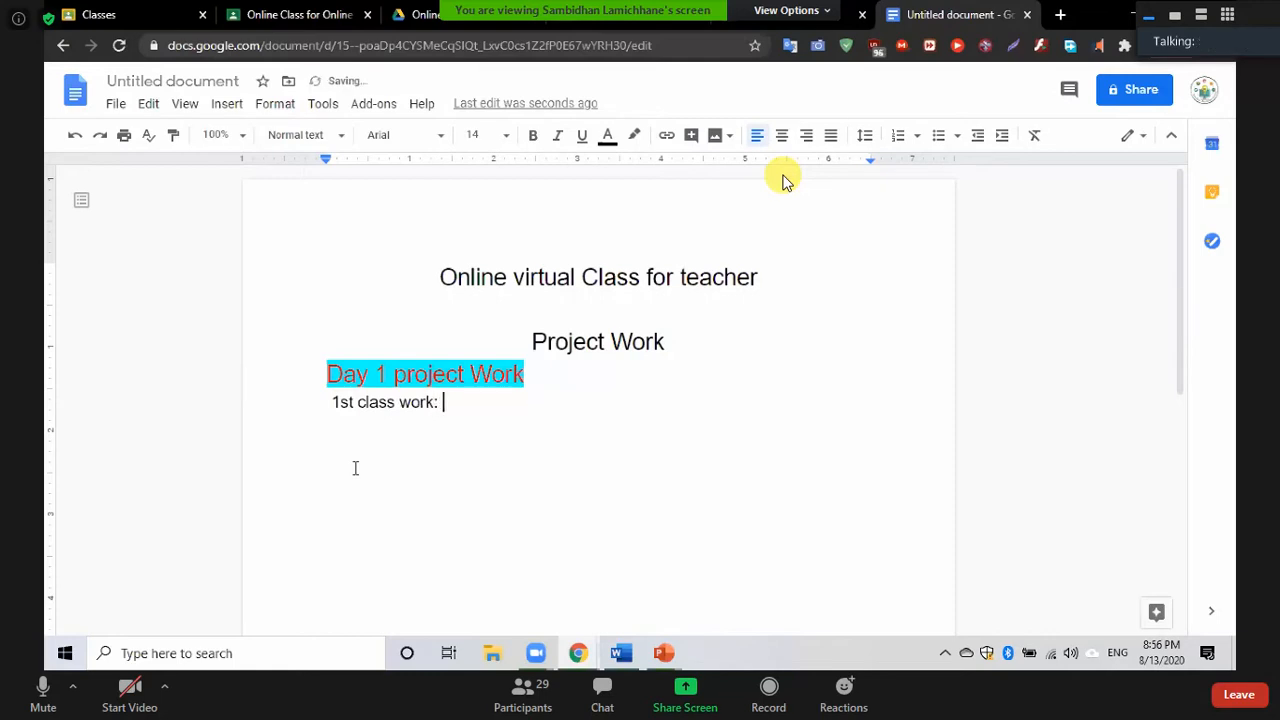
{"action": "key", "text": "ctrl+v"}
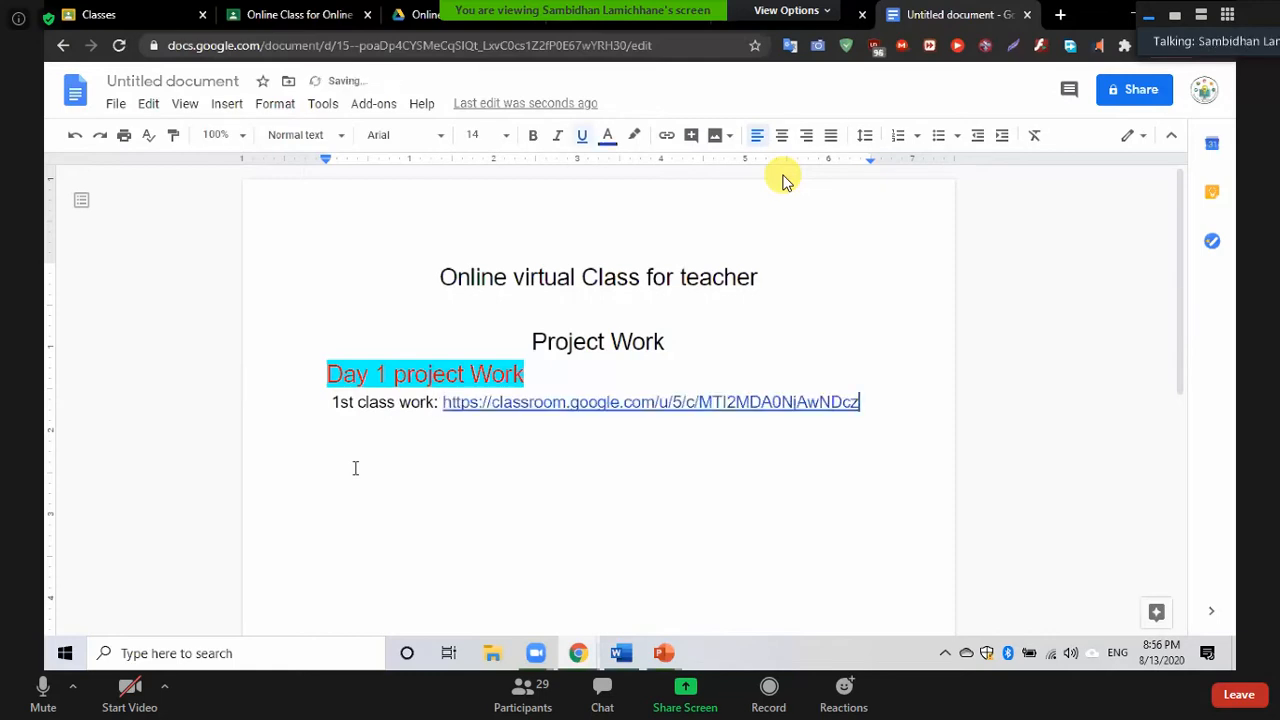
{"action": "key", "text": "Return"}
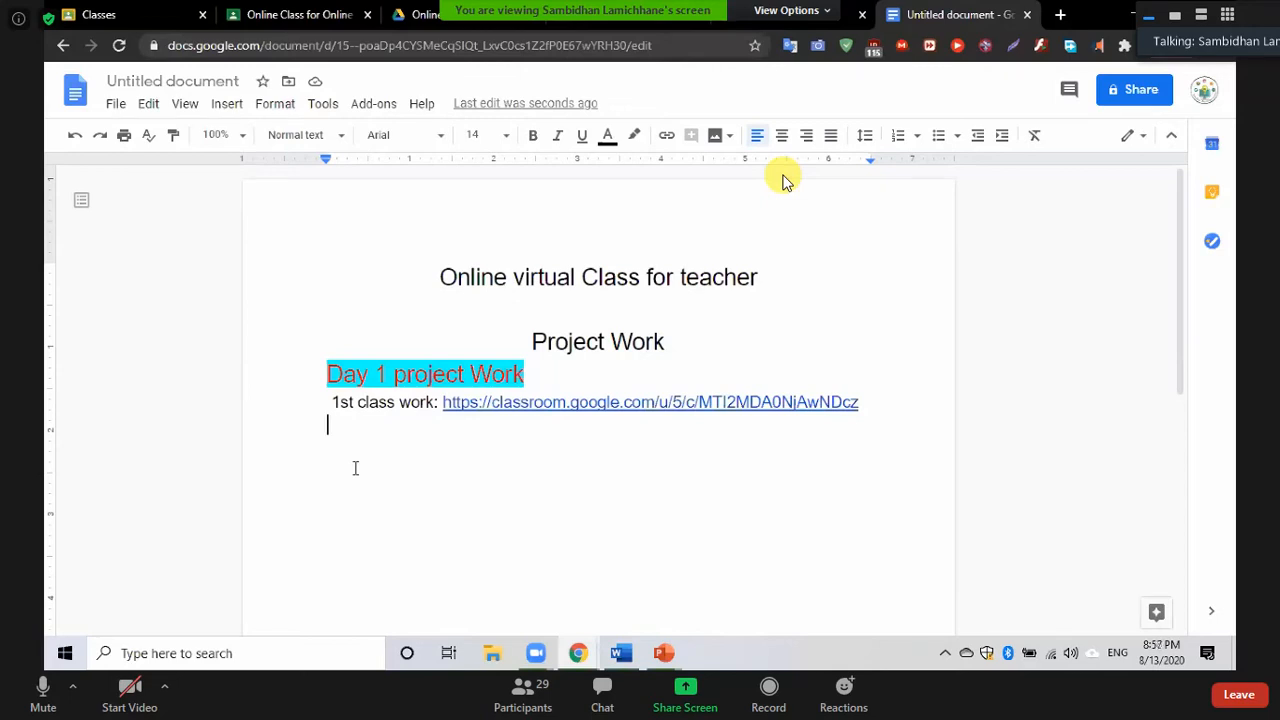
Type the label '2nd classwork :' on the new line, correcting a typo
{"action": "type", "text": "2n"}
{"action": "key", "text": "BackSpace"}
{"action": "type", "text": "nd classwork"}
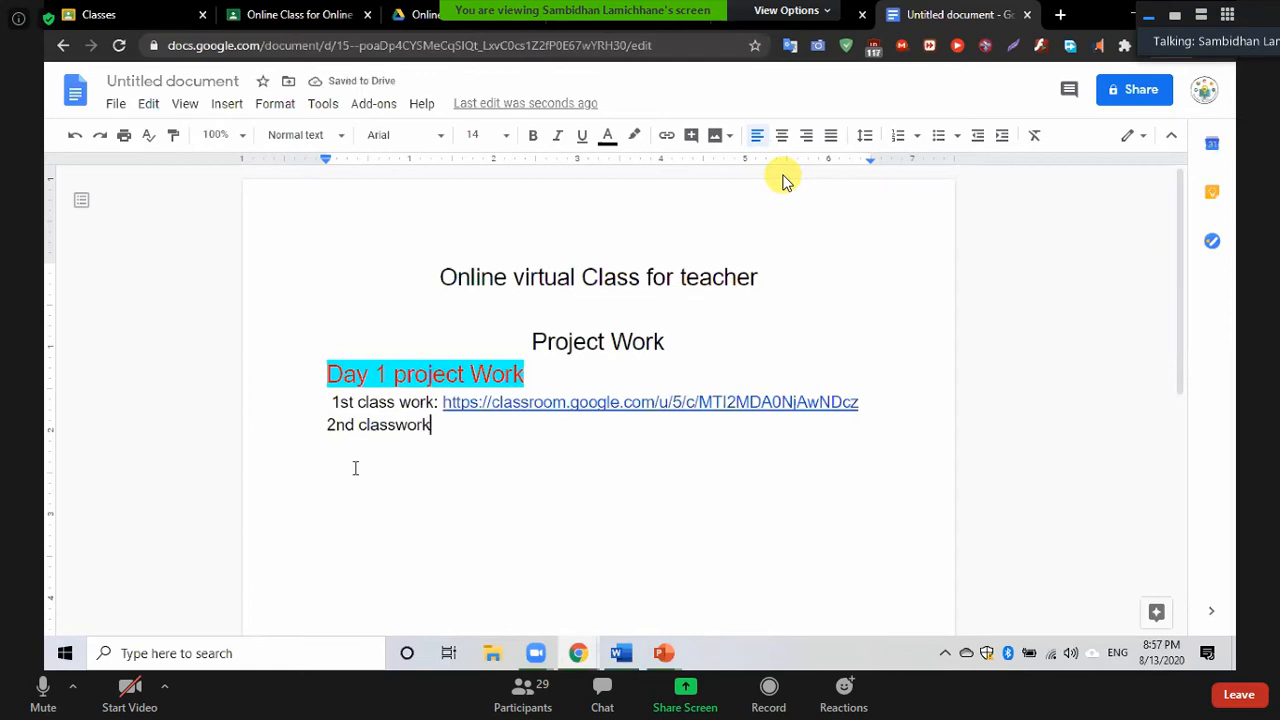
{"action": "type", "text": " :"}
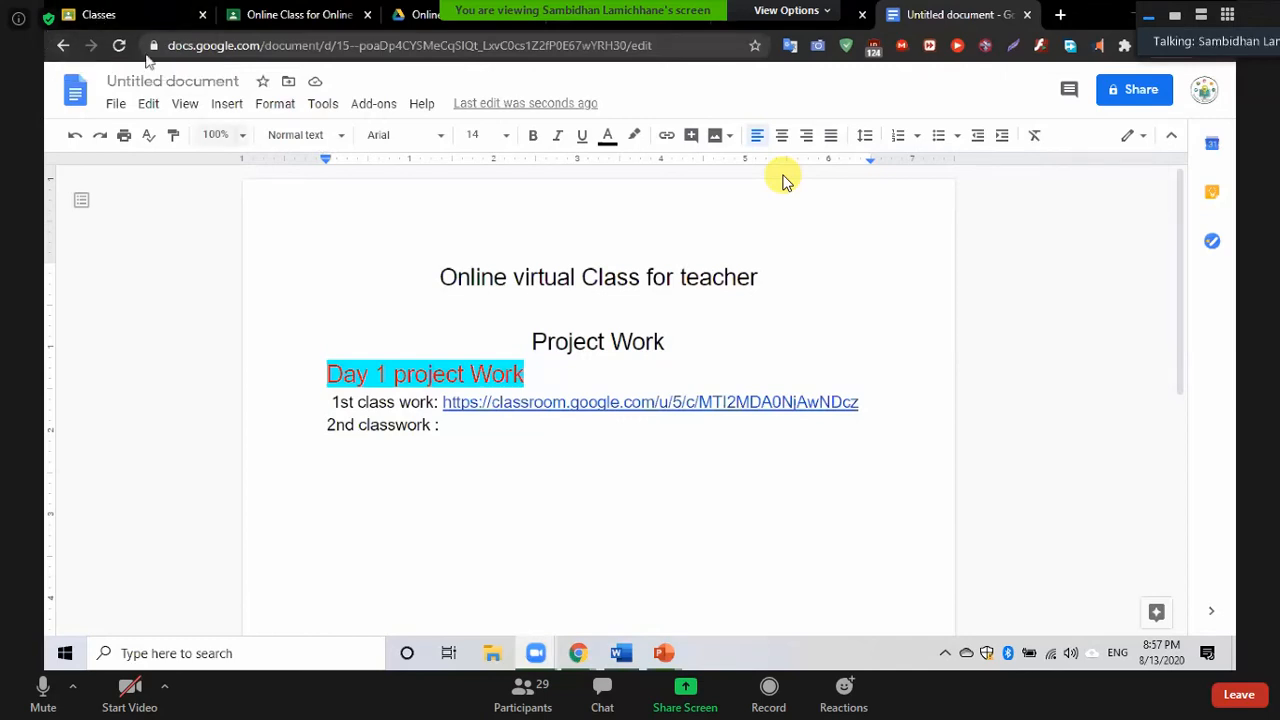
Select the class page's web address in the Classroom tab, then open a new browser tab
{"action": "left_click", "coordinate": [299, 17]}
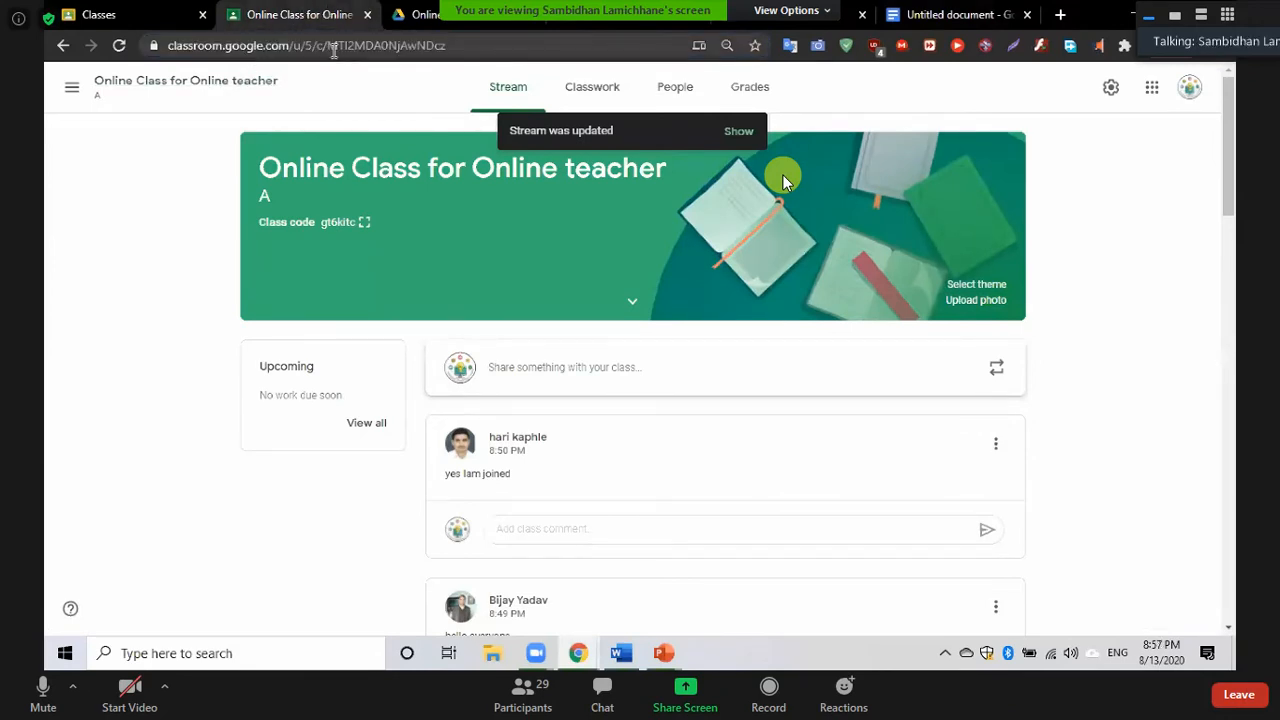
{"action": "left_click", "coordinate": [334, 50]}
{"action": "triple_click", "coordinate": [334, 46]}
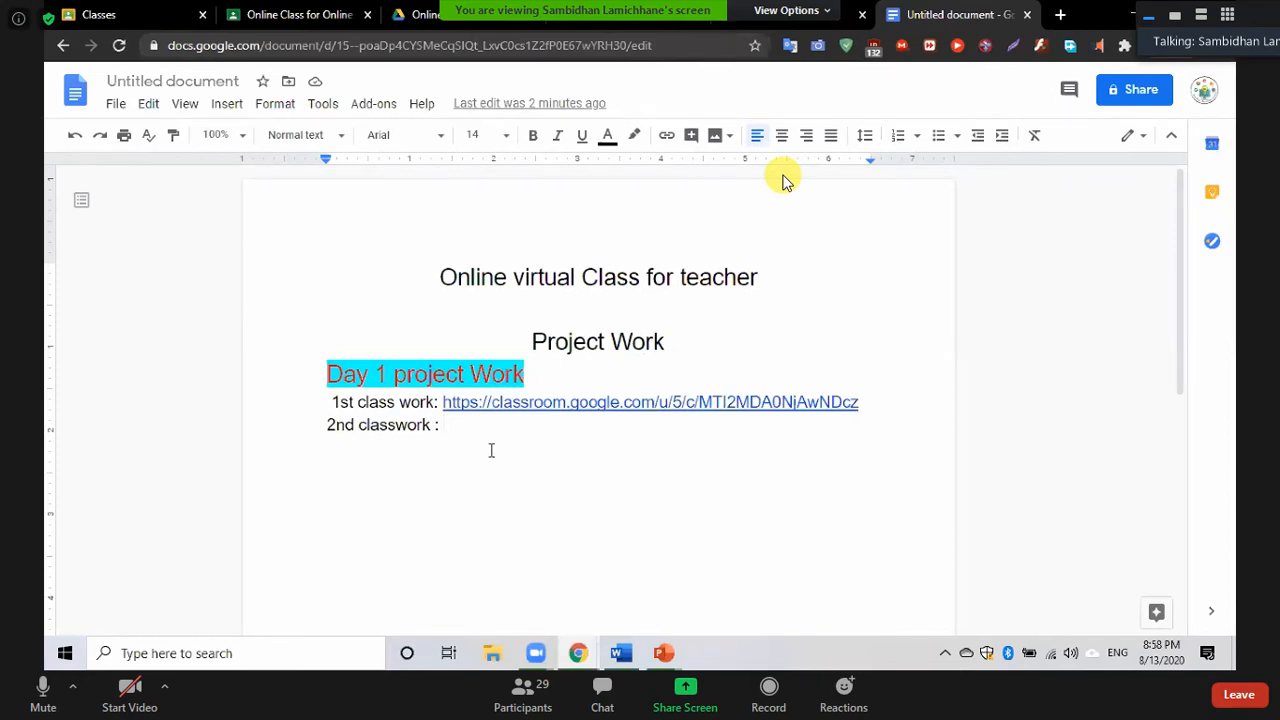
{"action": "left_click", "coordinate": [1060, 15]}
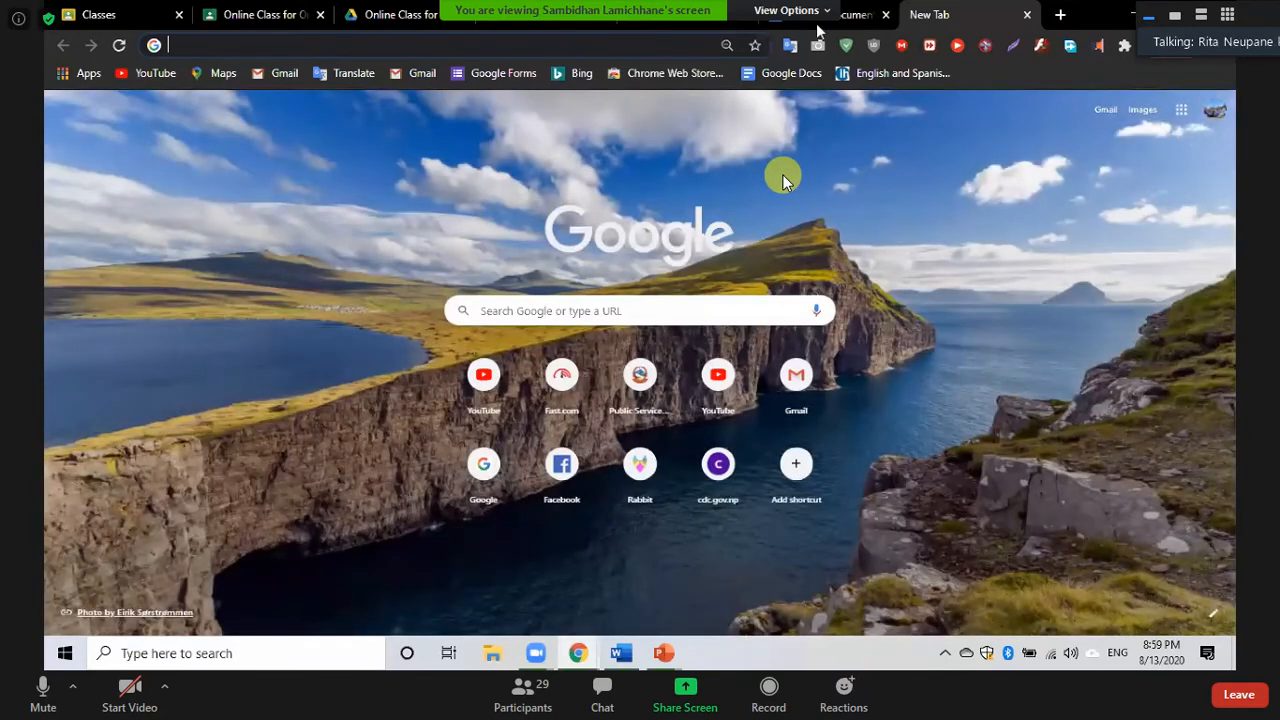
Return to the Untitled document and mute the meeting microphone
{"action": "left_click", "coordinate": [817, 28]}
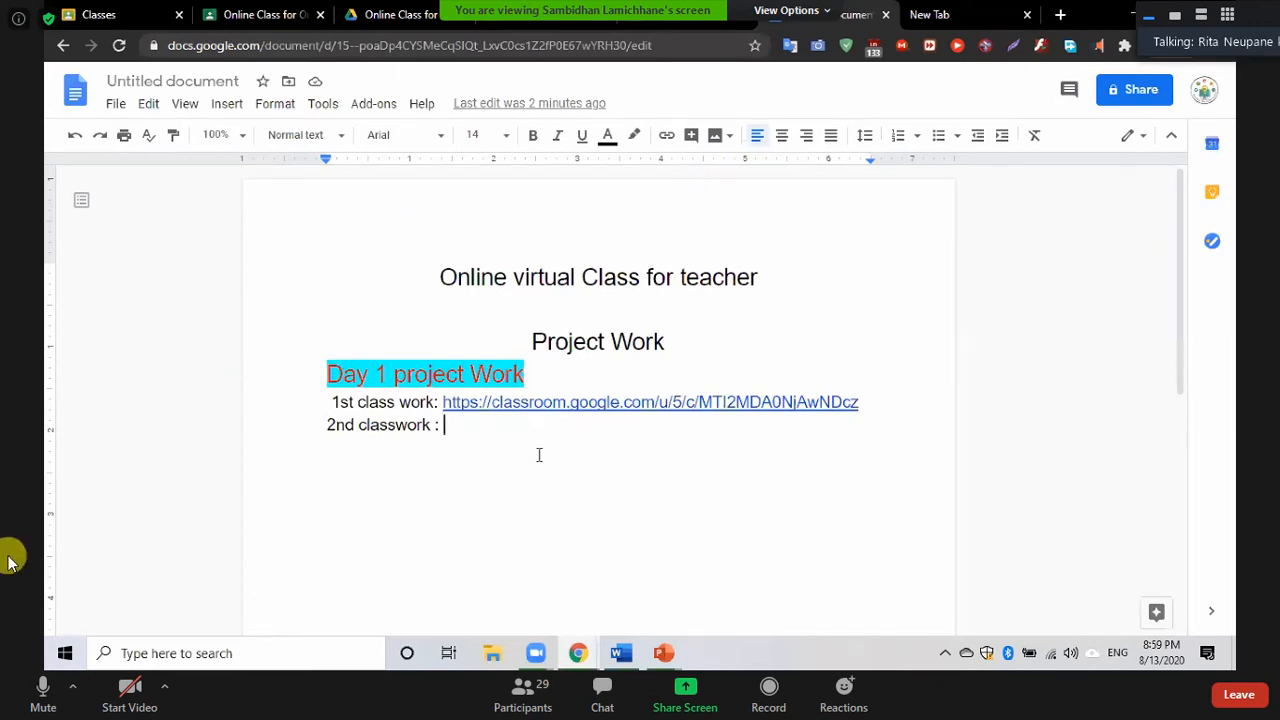
{"action": "left_click", "coordinate": [42, 688]}
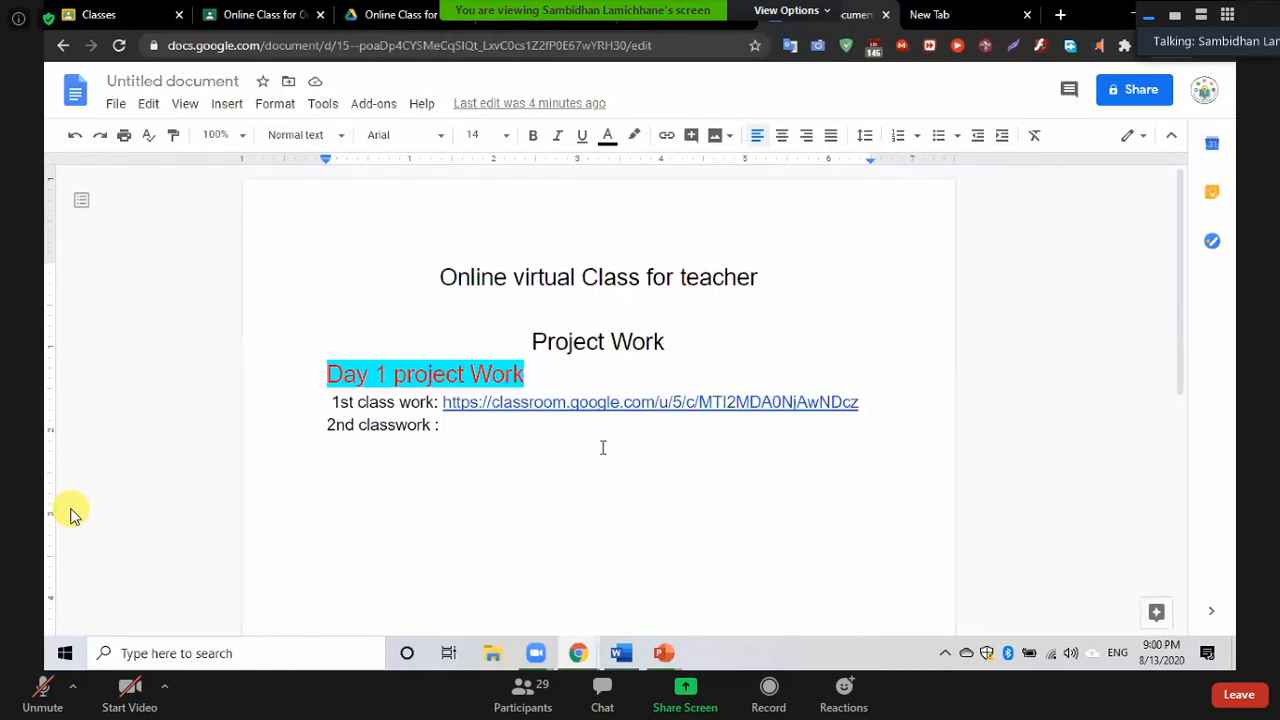
Open the Google Forms site in a new tab, unmute the meeting, then return to the document
{"action": "left_click", "coordinate": [952, 17]}
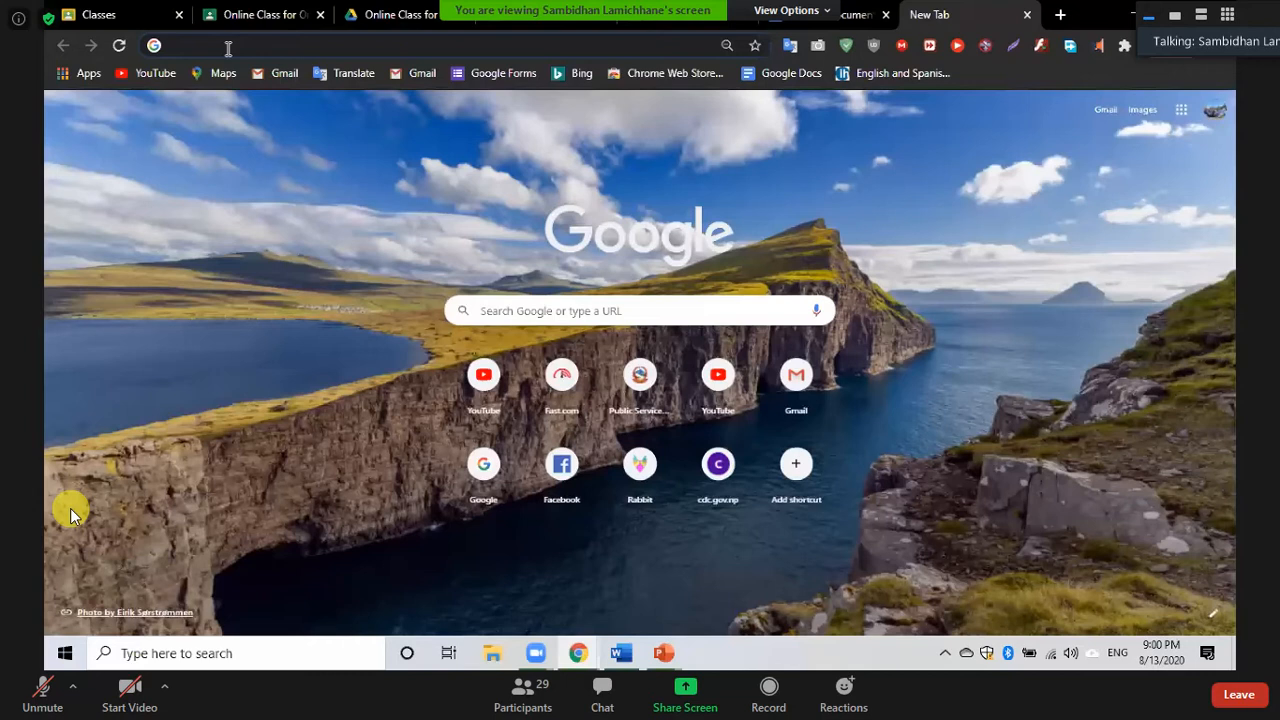
{"action": "left_click", "coordinate": [228, 46]}
{"action": "type", "text": "for"}
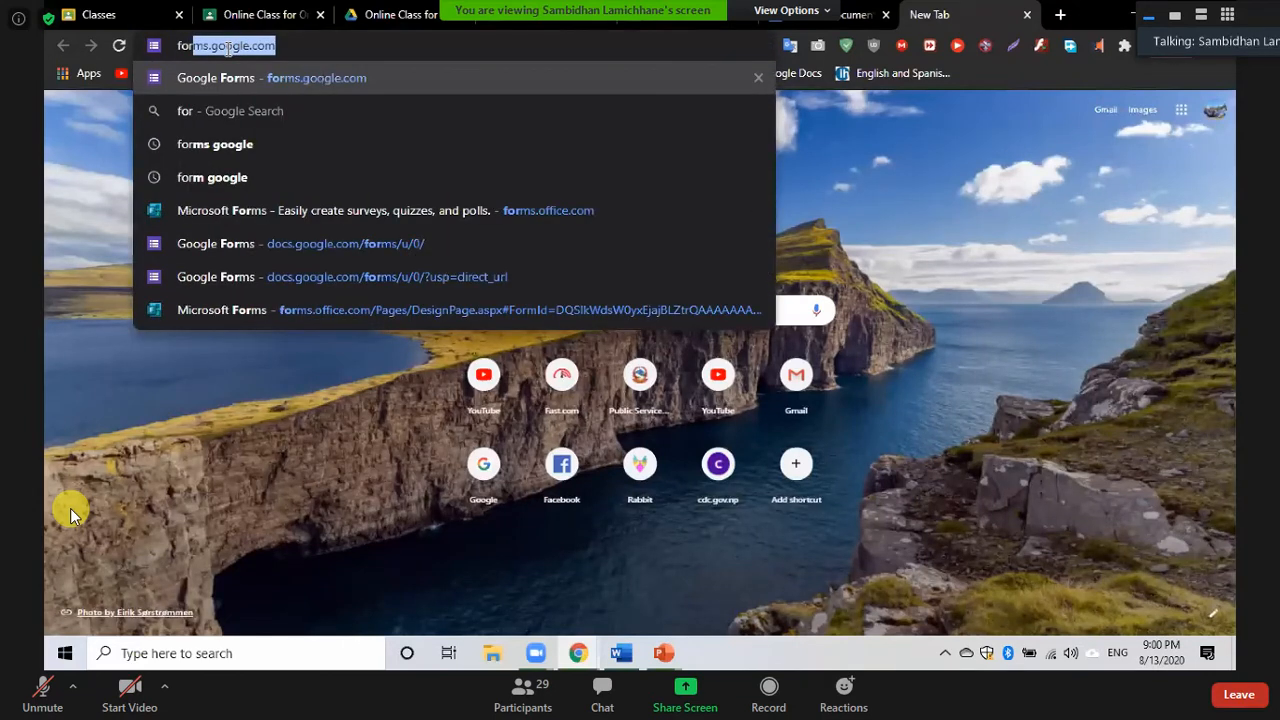
{"action": "key", "text": "Return"}
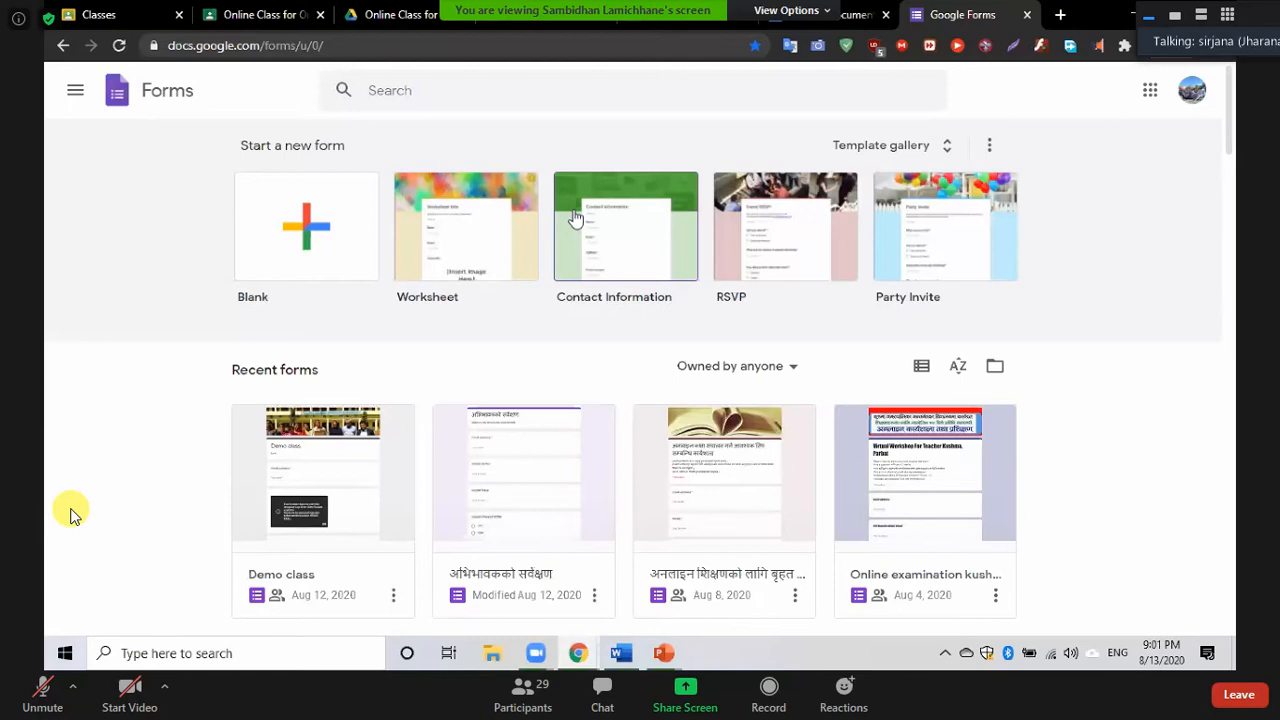
{"action": "left_click", "coordinate": [43, 692]}
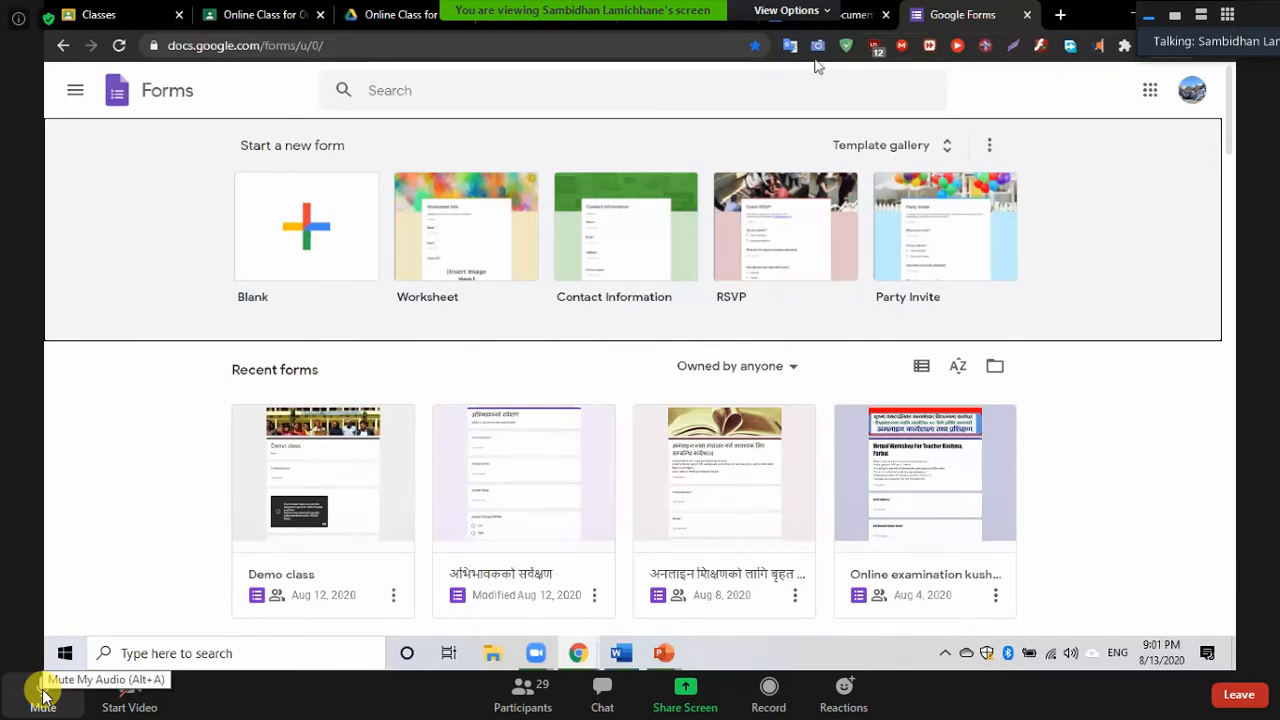
{"action": "key", "text": "ctrl+shift+Tab"}
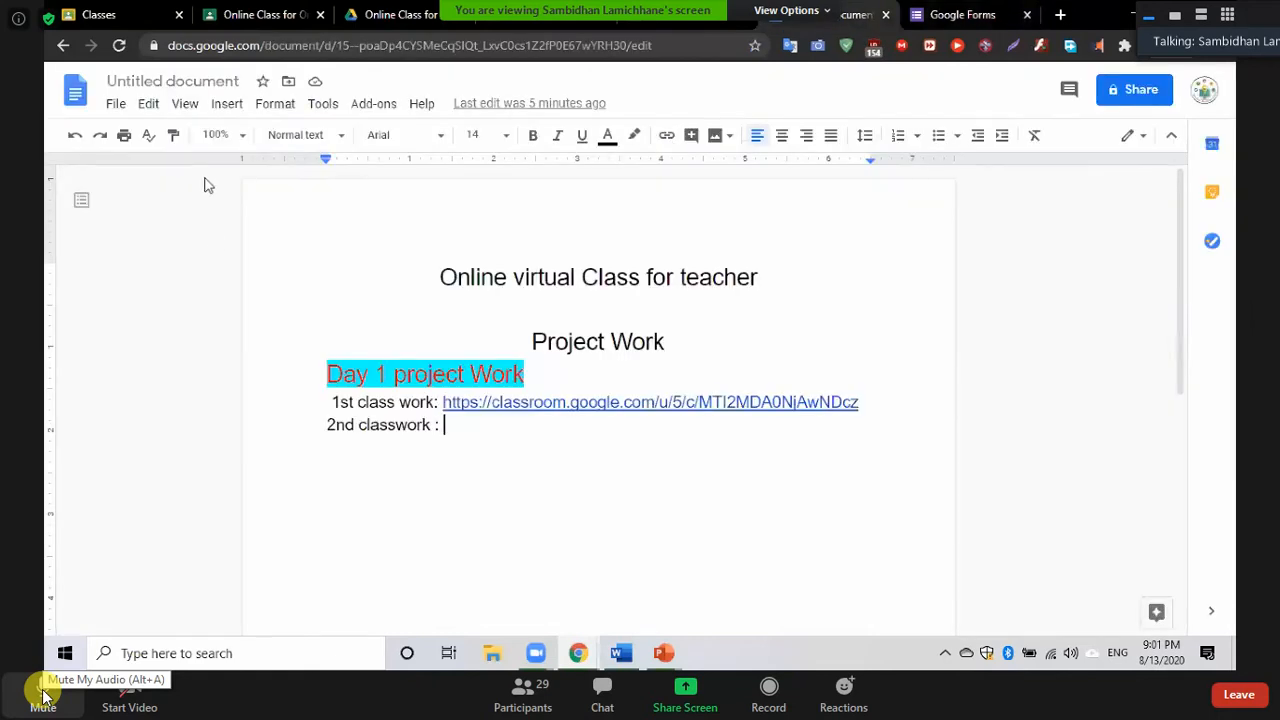
Change the document title from Untitled to 'project Work'
{"action": "left_click", "coordinate": [180, 83]}
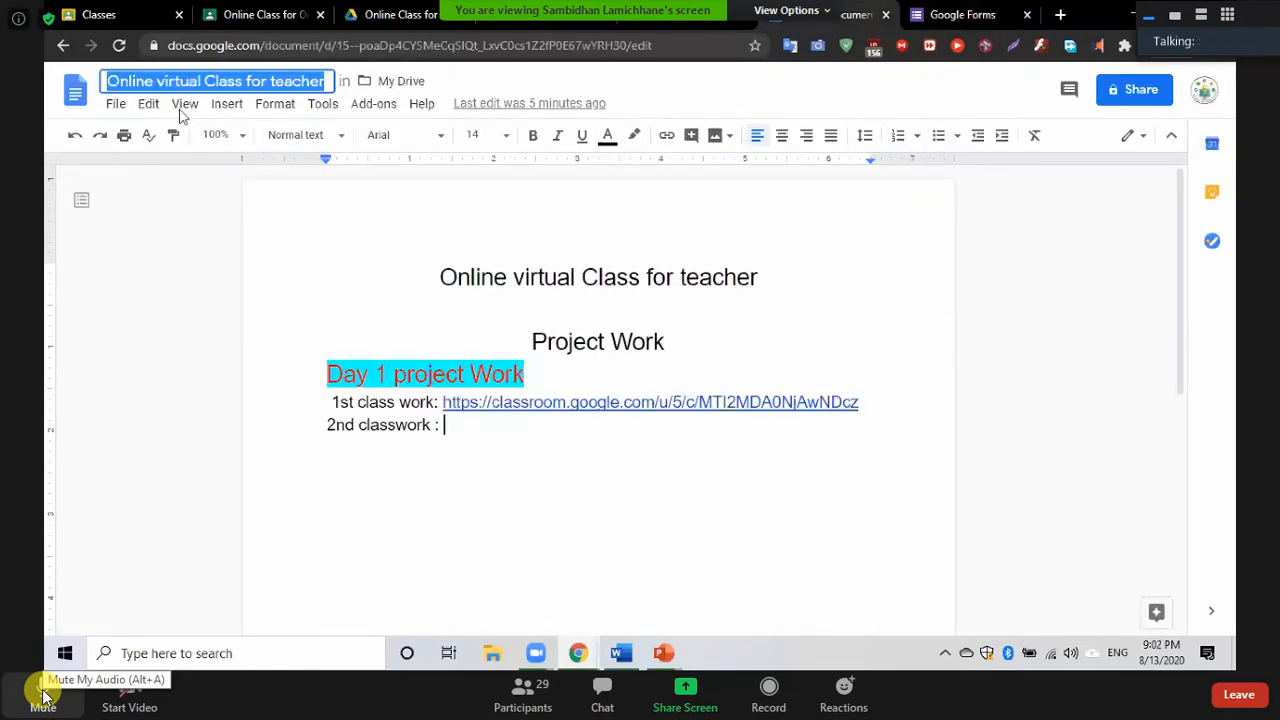
{"action": "type", "text": "proje"}
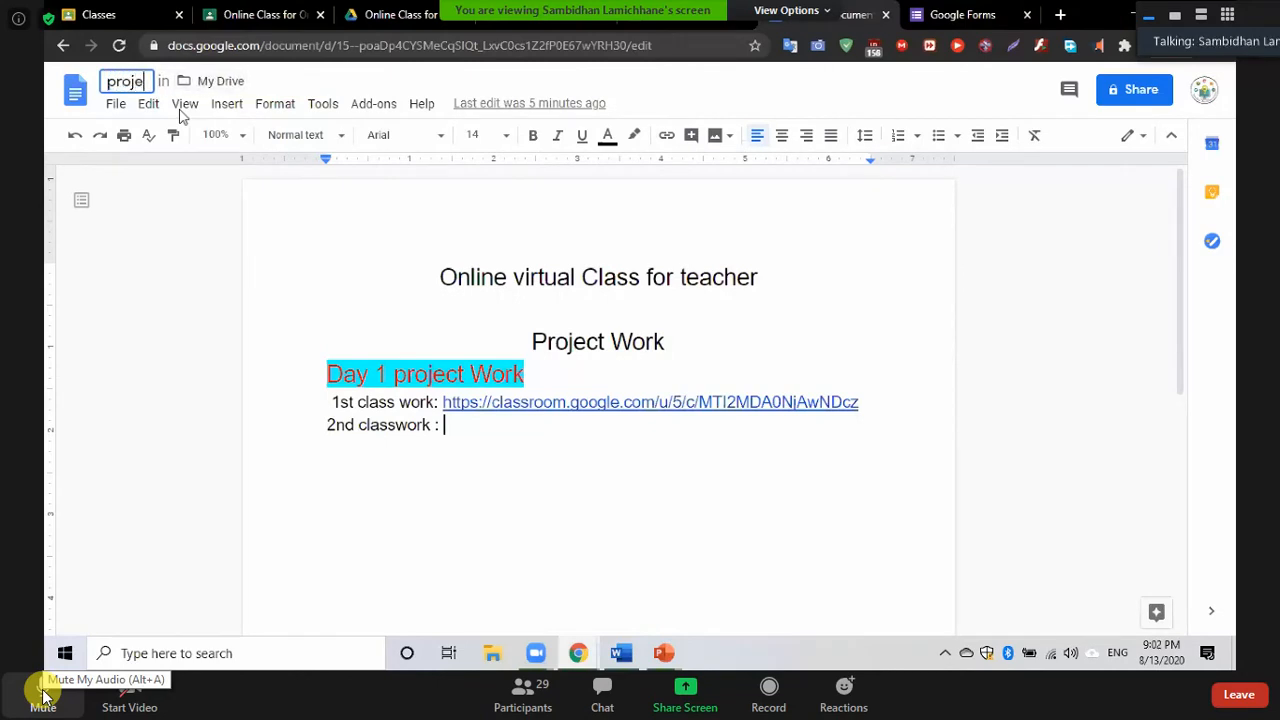
{"action": "type", "text": "ct Work"}
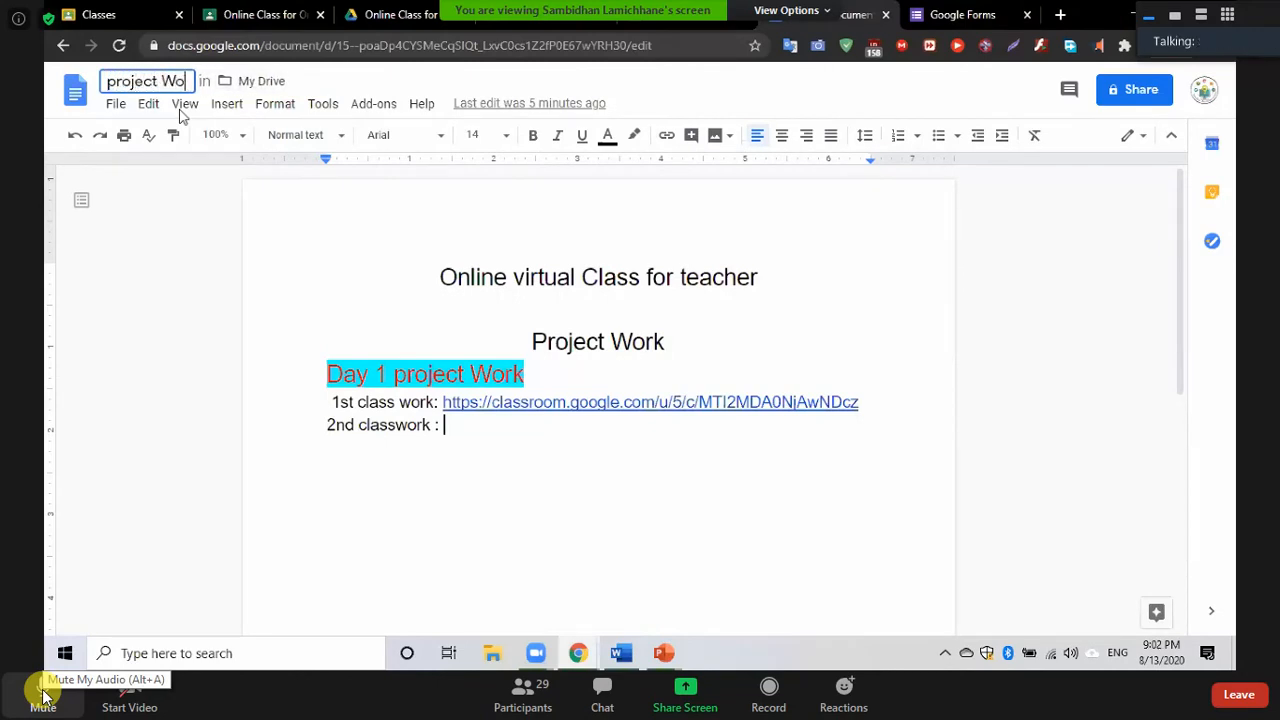
{"action": "left_click", "coordinate": [311, 241]}
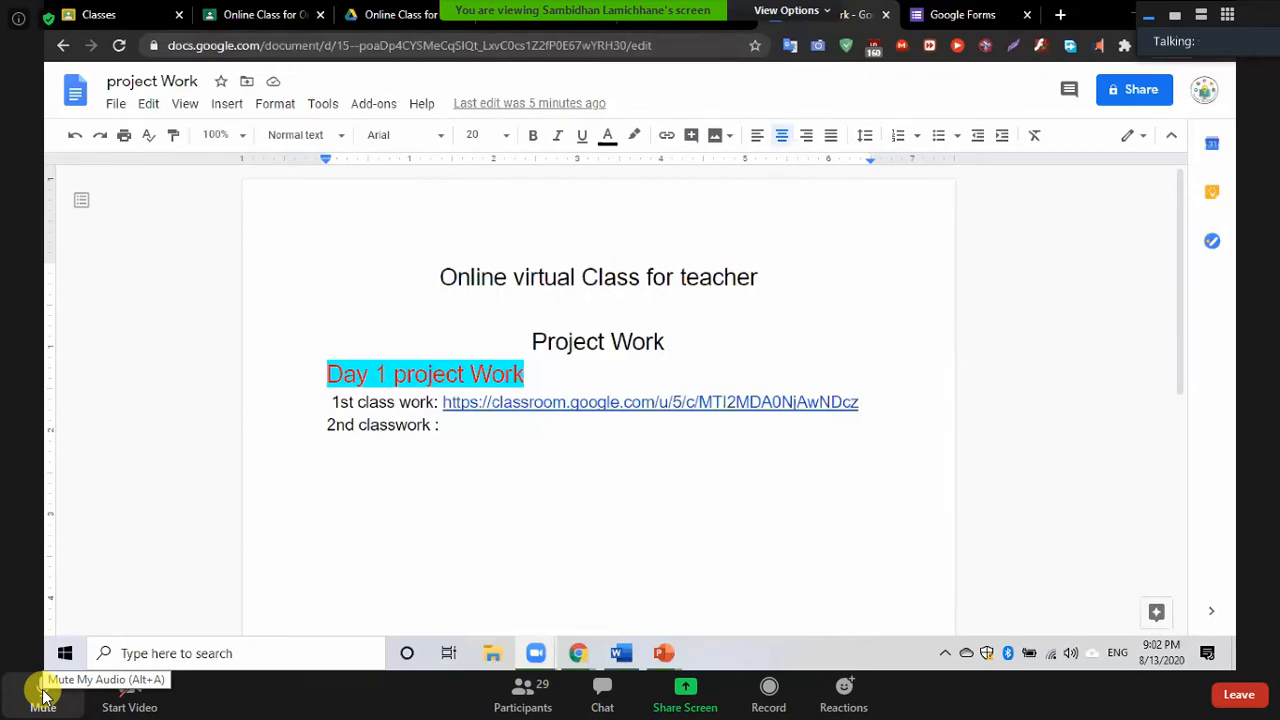
{"action": "left_click", "coordinate": [43, 693]}
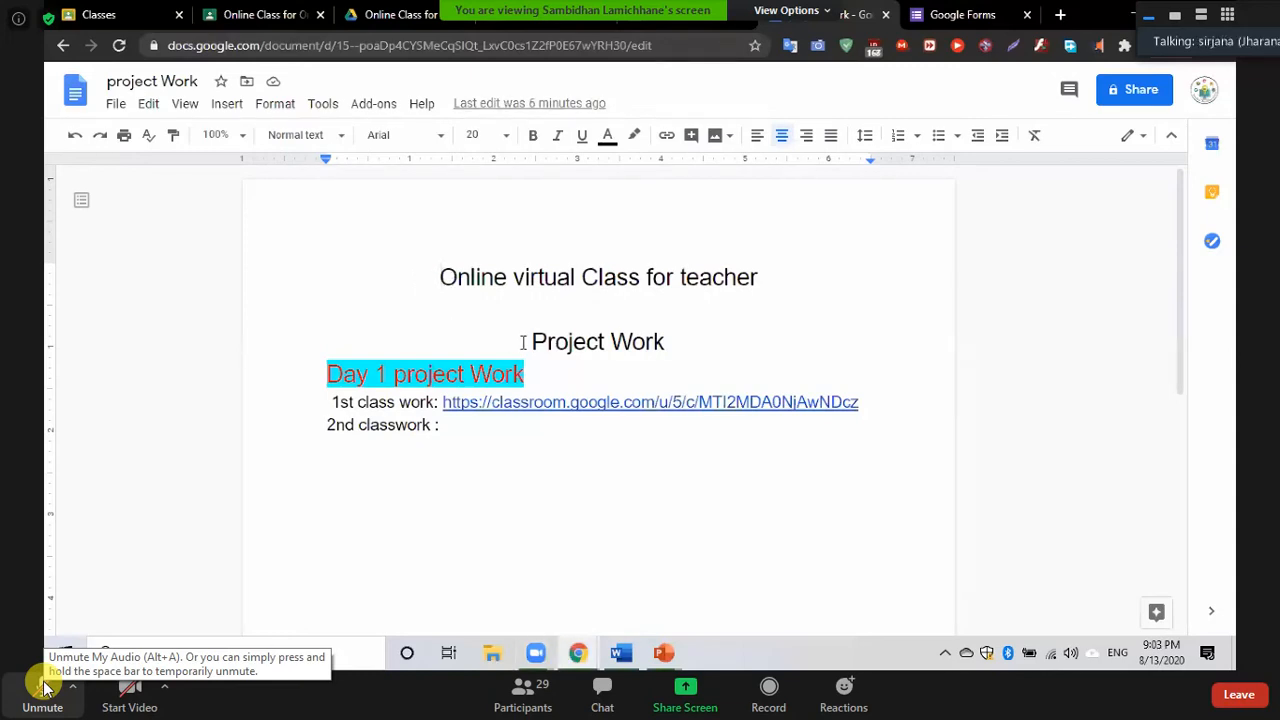
{"action": "scroll", "coordinate": [512, 320], "scroll_direction": "down", "scroll_amount": 5}
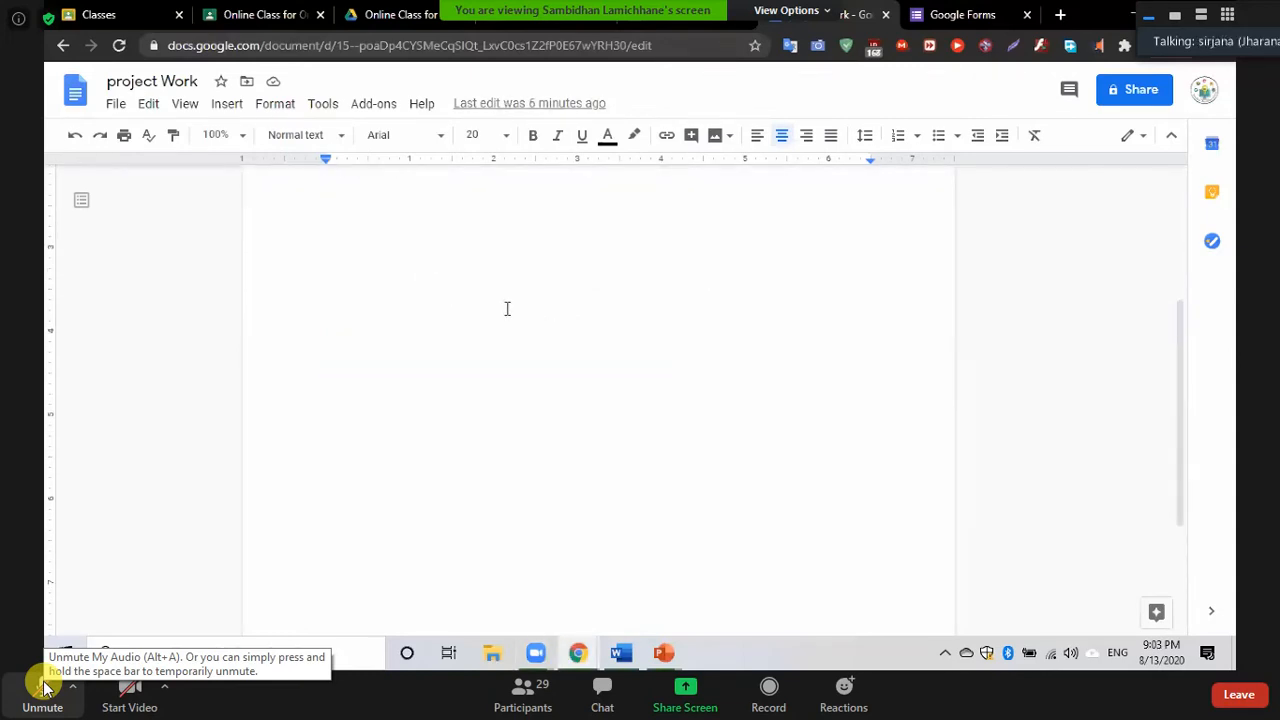
{"action": "scroll", "coordinate": [507, 308], "scroll_direction": "up", "scroll_amount": 5}
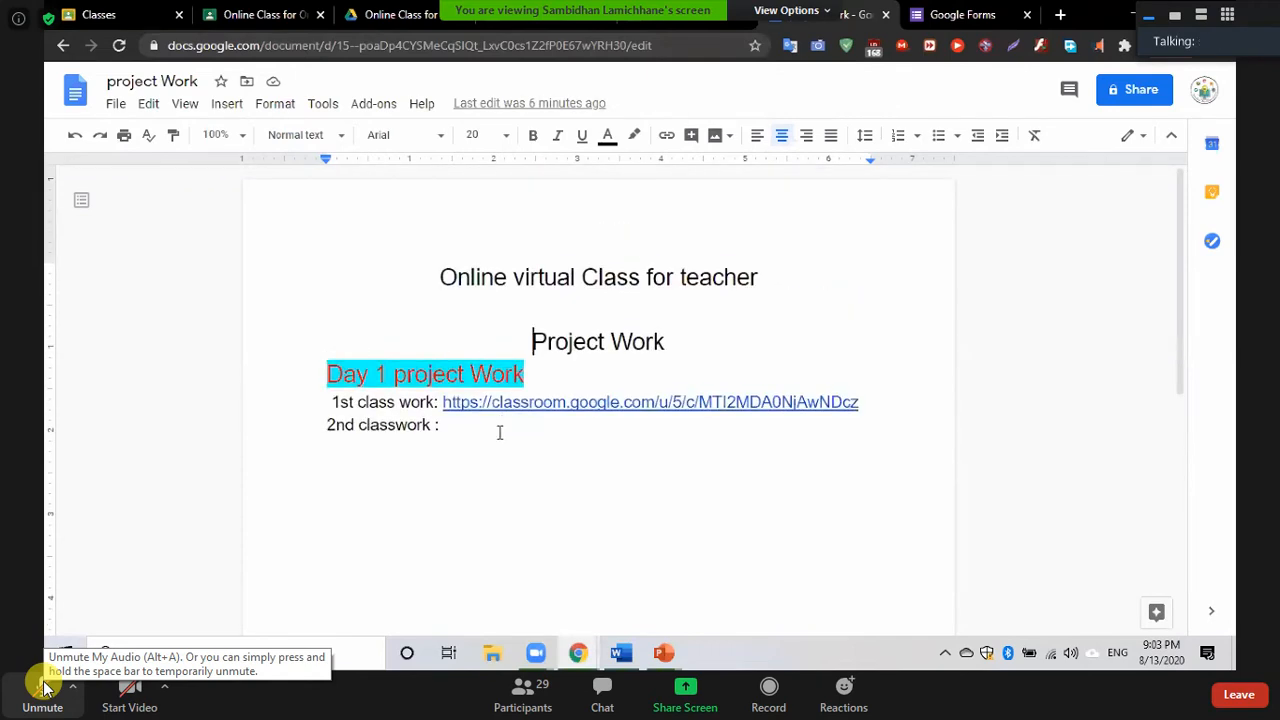
Switch to Google Forms and name the new blank form 'Online Class'
{"action": "left_click", "coordinate": [948, 18]}
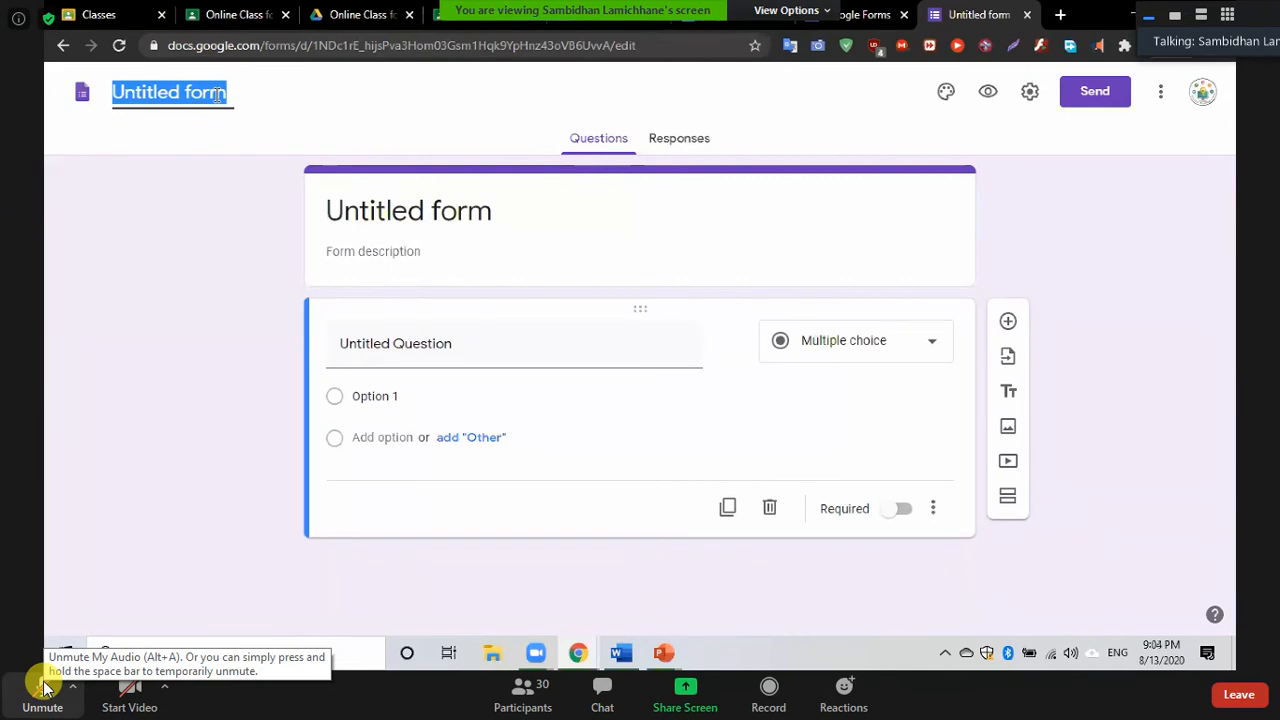
{"action": "type", "text": "Online "}
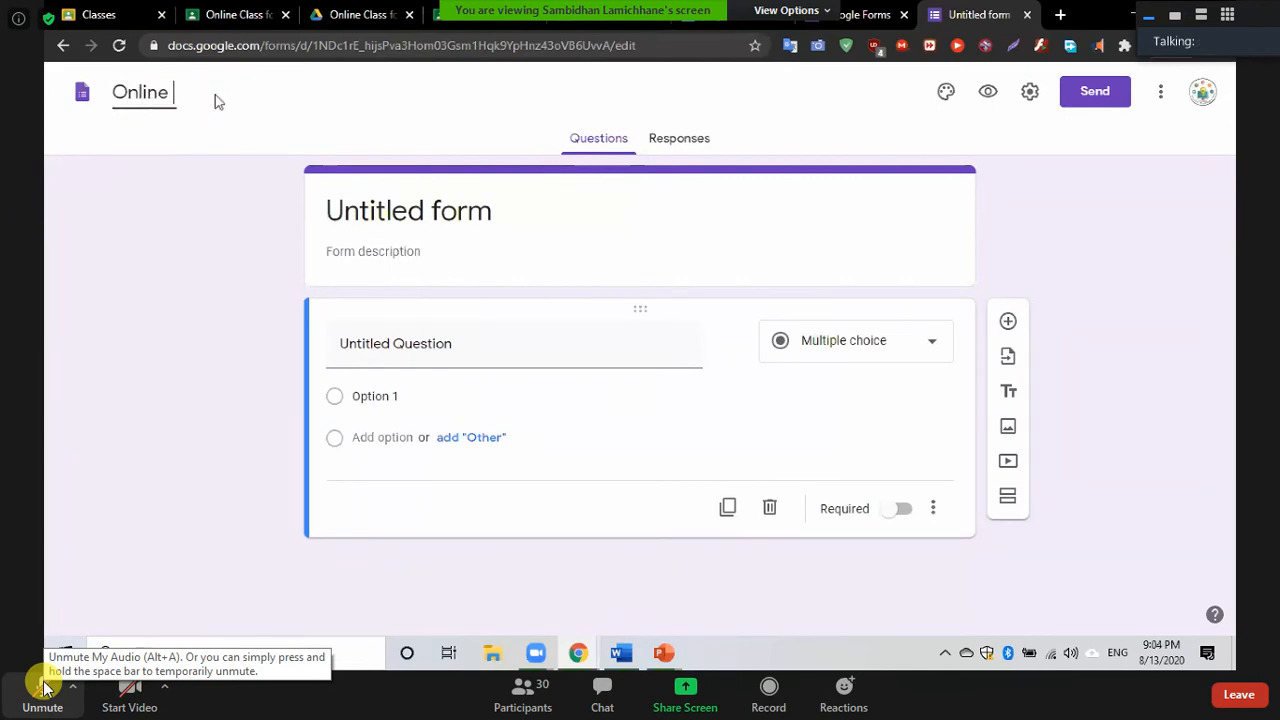
{"action": "type", "text": "Class"}
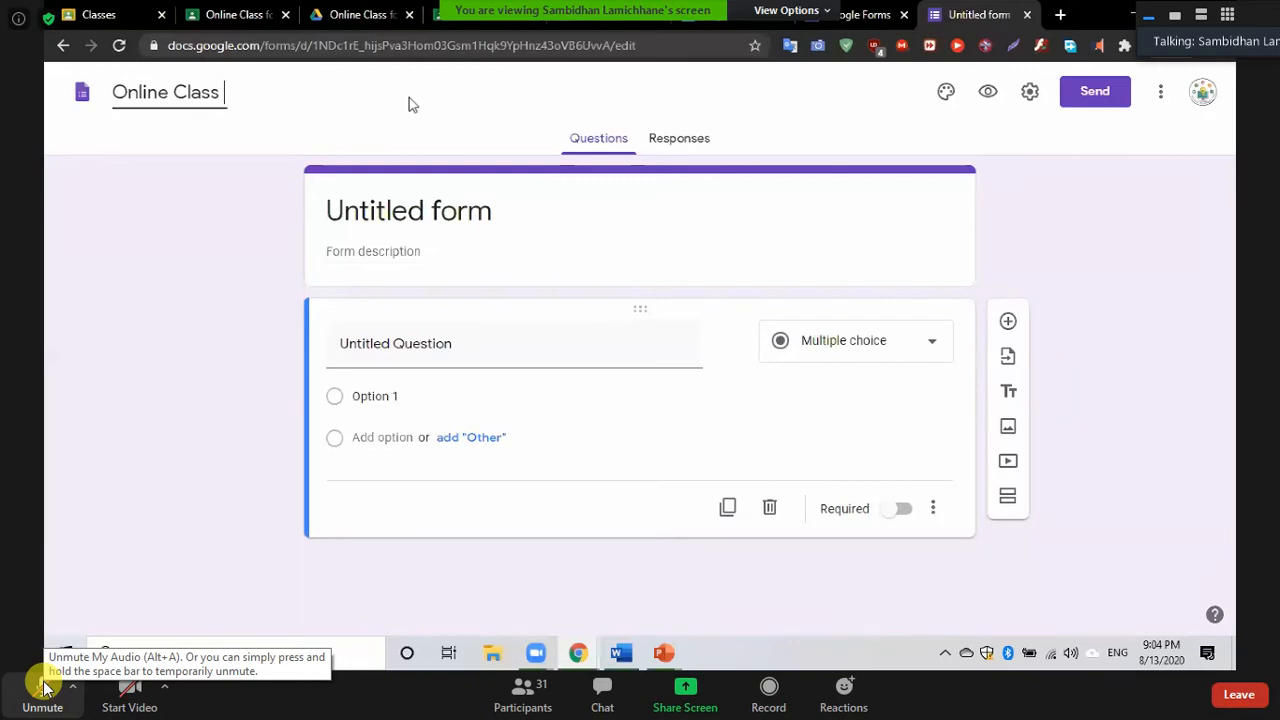
{"action": "left_click", "coordinate": [443, 113]}
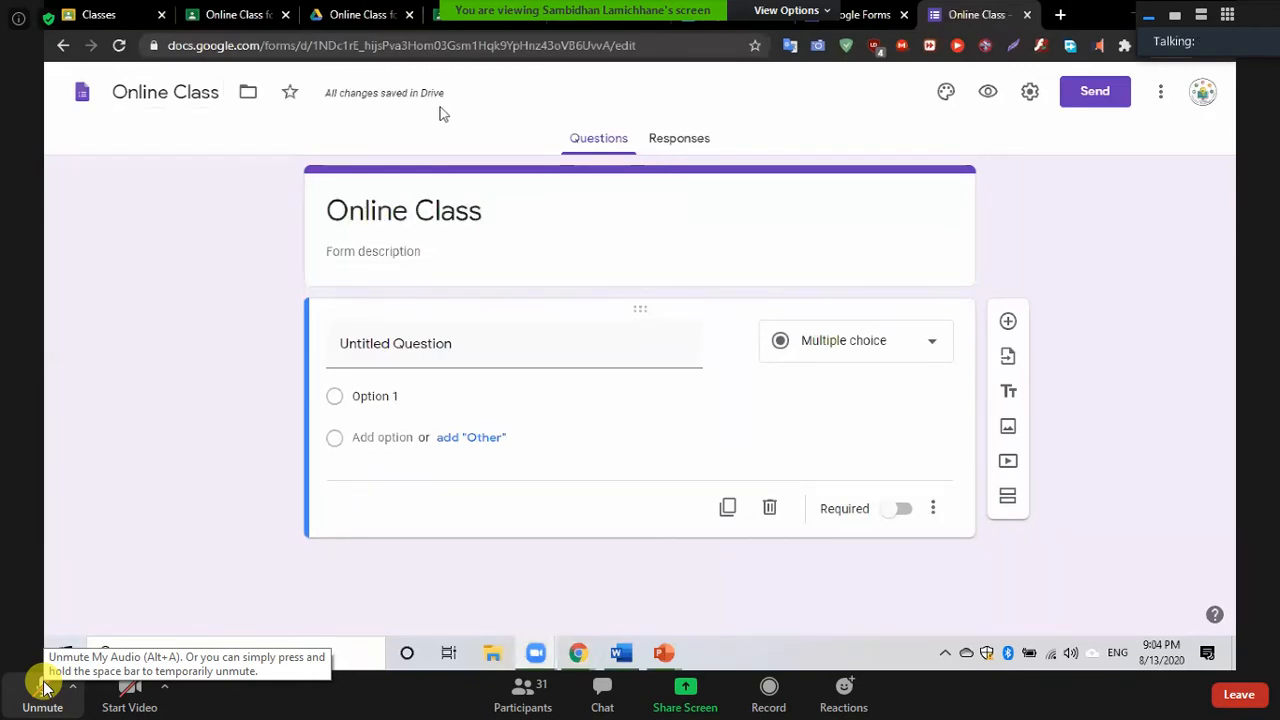
{"action": "left_click", "coordinate": [236, 48]}
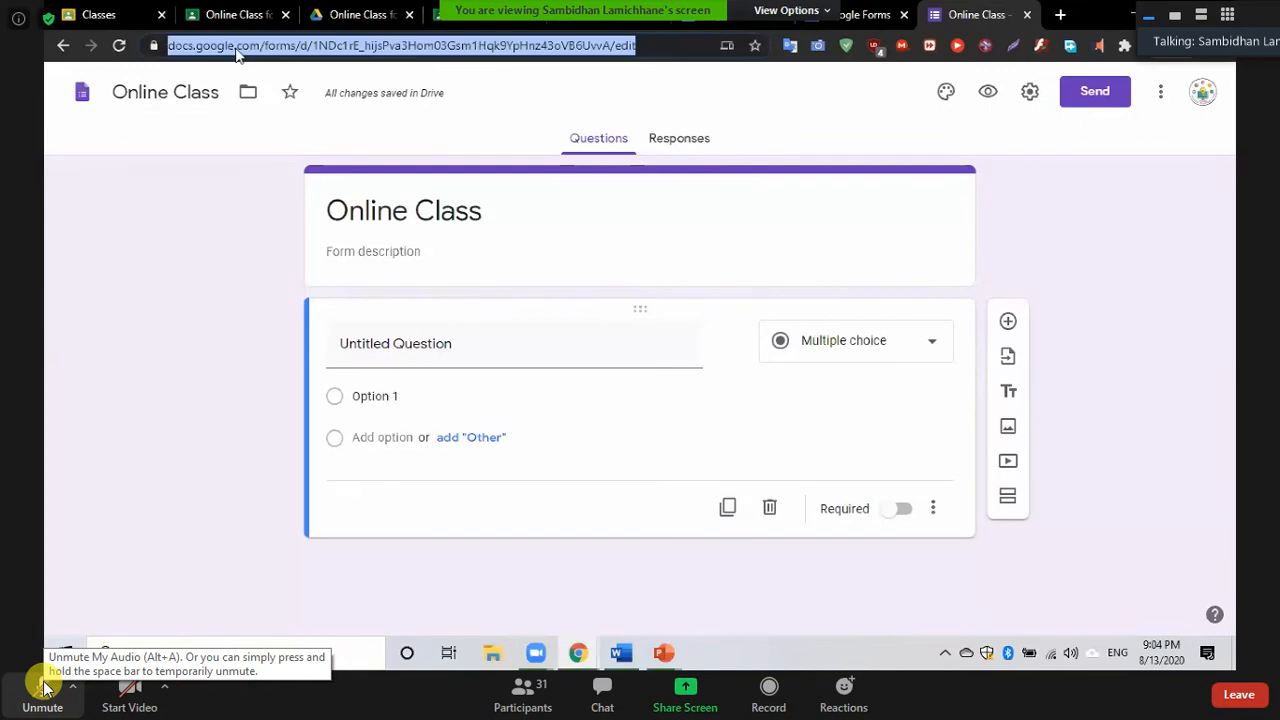
{"action": "type", "text": "forms"}
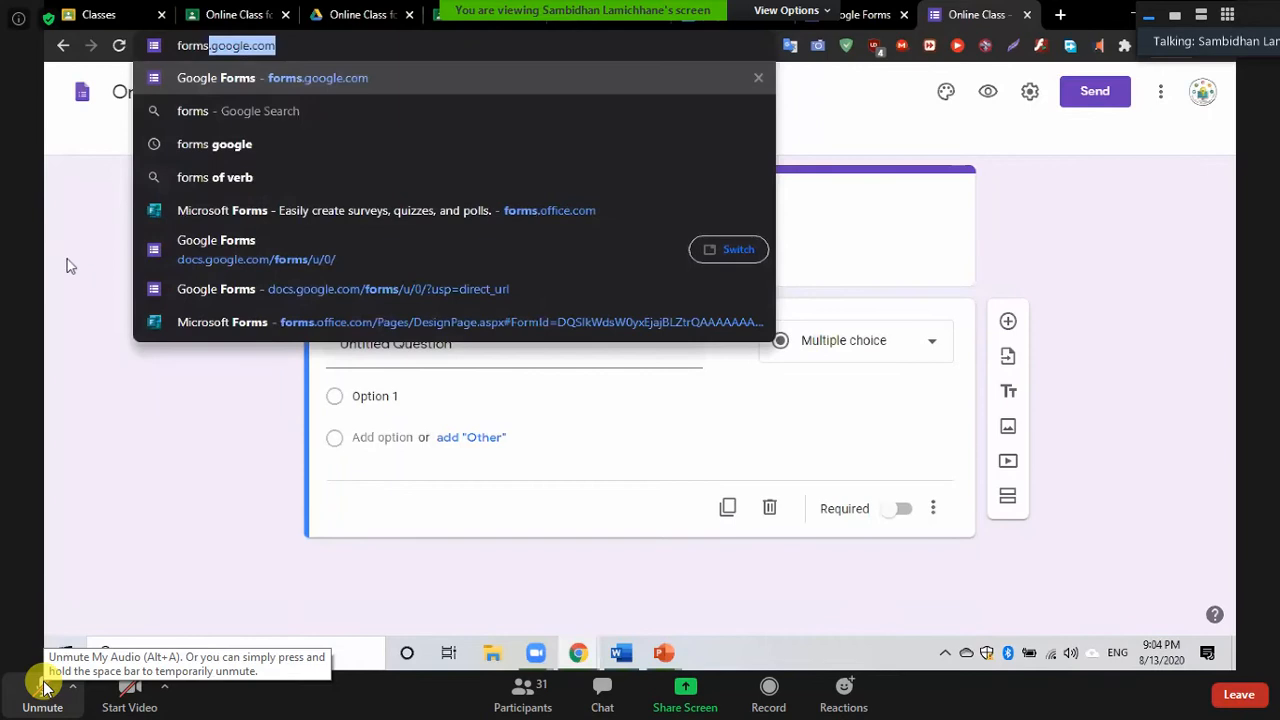
{"action": "key", "text": "Return"}
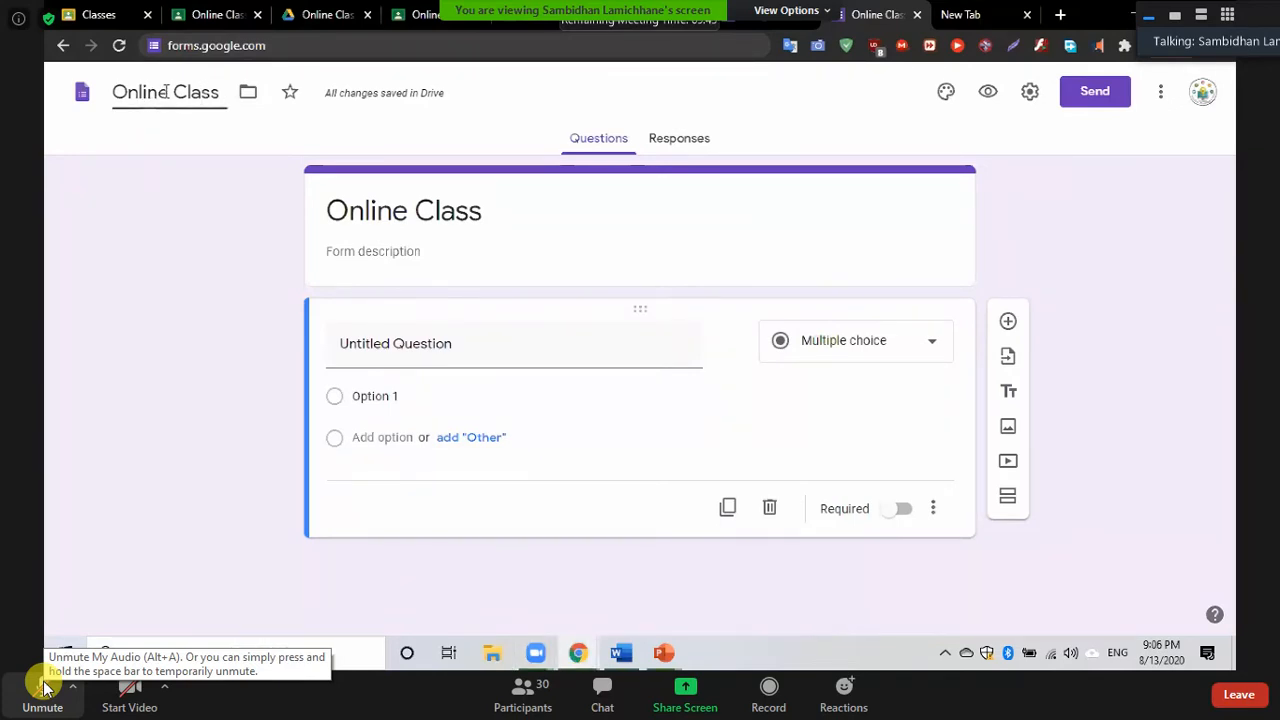
Rename the form file to 'Online Class Attendance'
{"action": "left_click", "coordinate": [219, 94]}
{"action": "key", "text": "BackSpace"}
{"action": "key", "text": "BackSpace"}
{"action": "key", "text": "BackSpace"}
{"action": "key", "text": "BackSpace"}
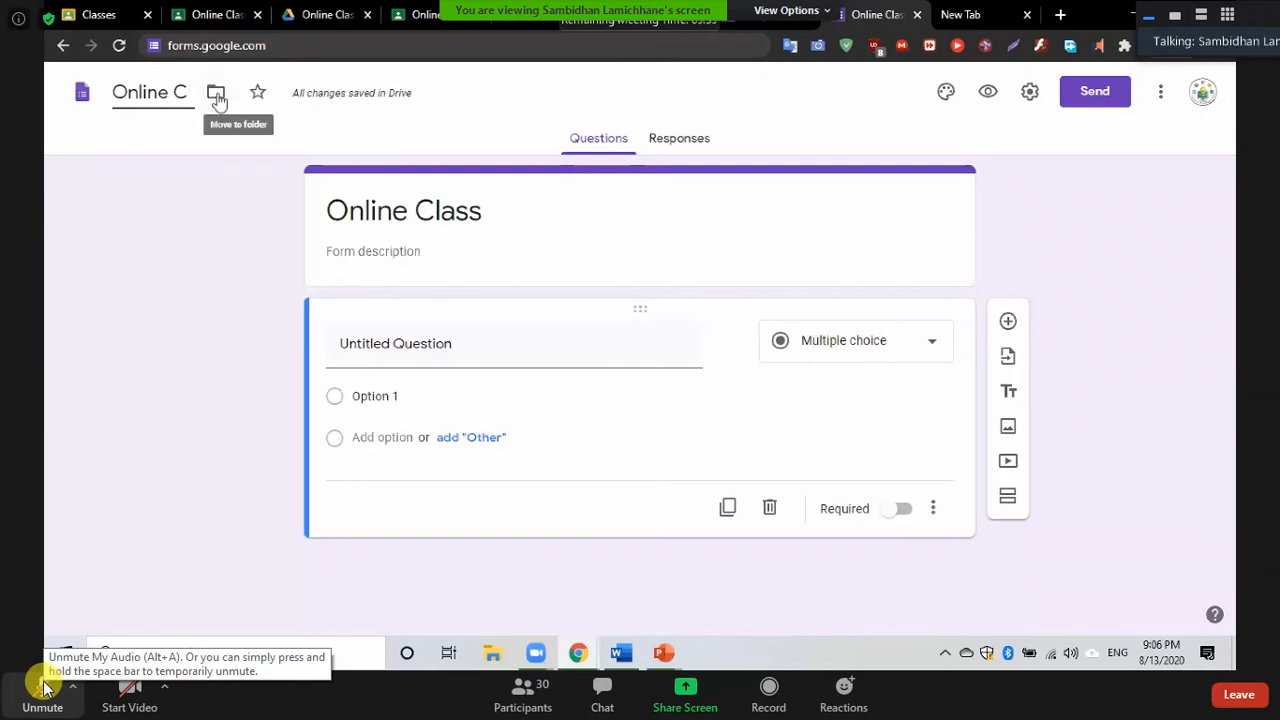
{"action": "type", "text": "lass A"}
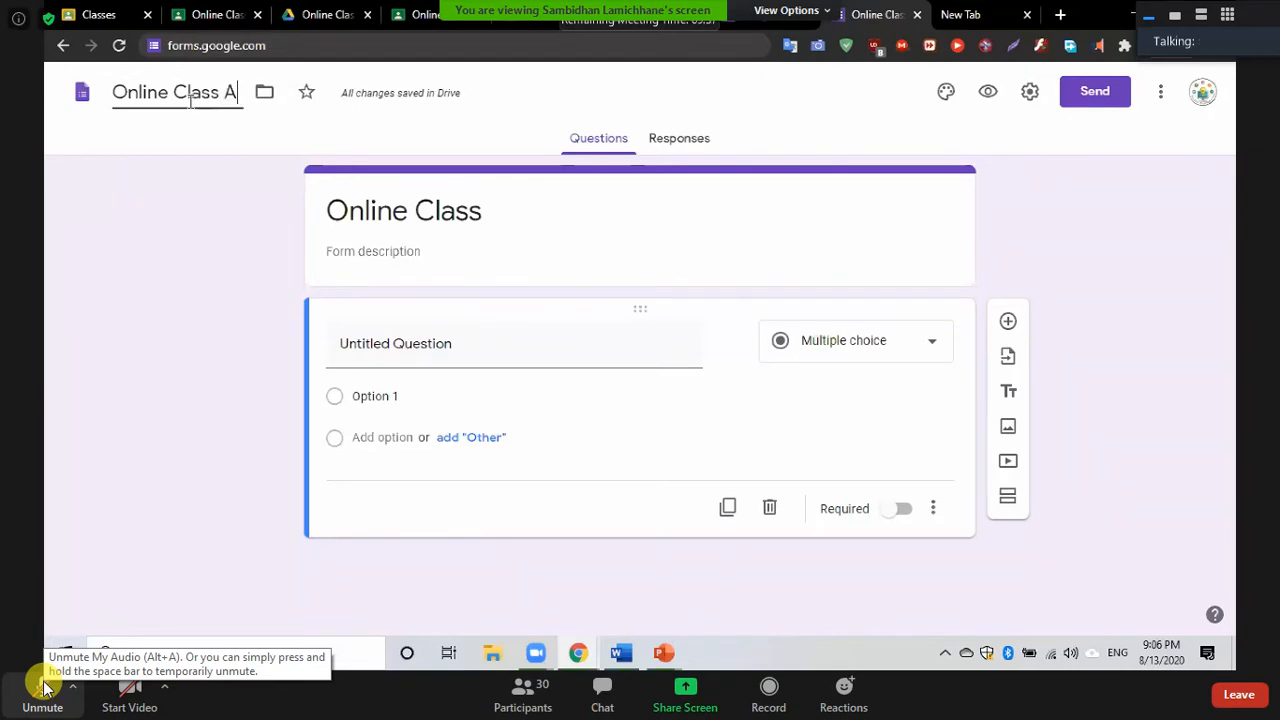
{"action": "type", "text": "ttendance"}
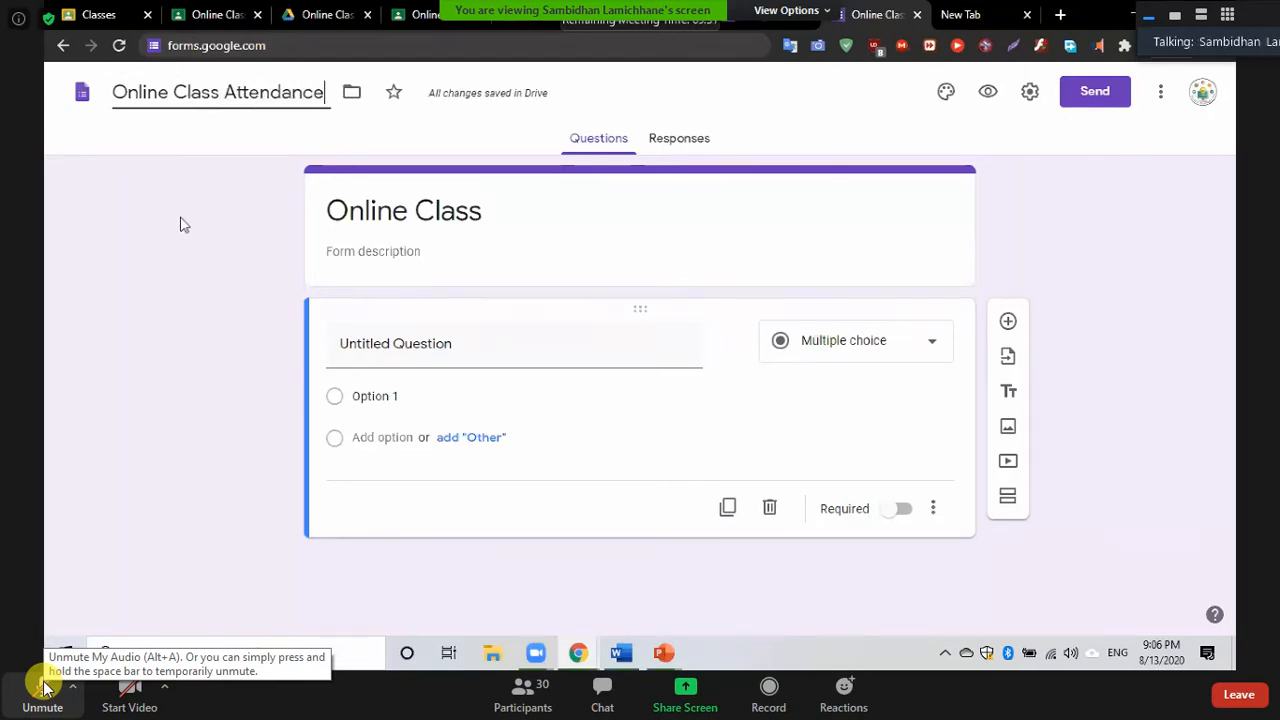
{"action": "left_click", "coordinate": [243, 191]}
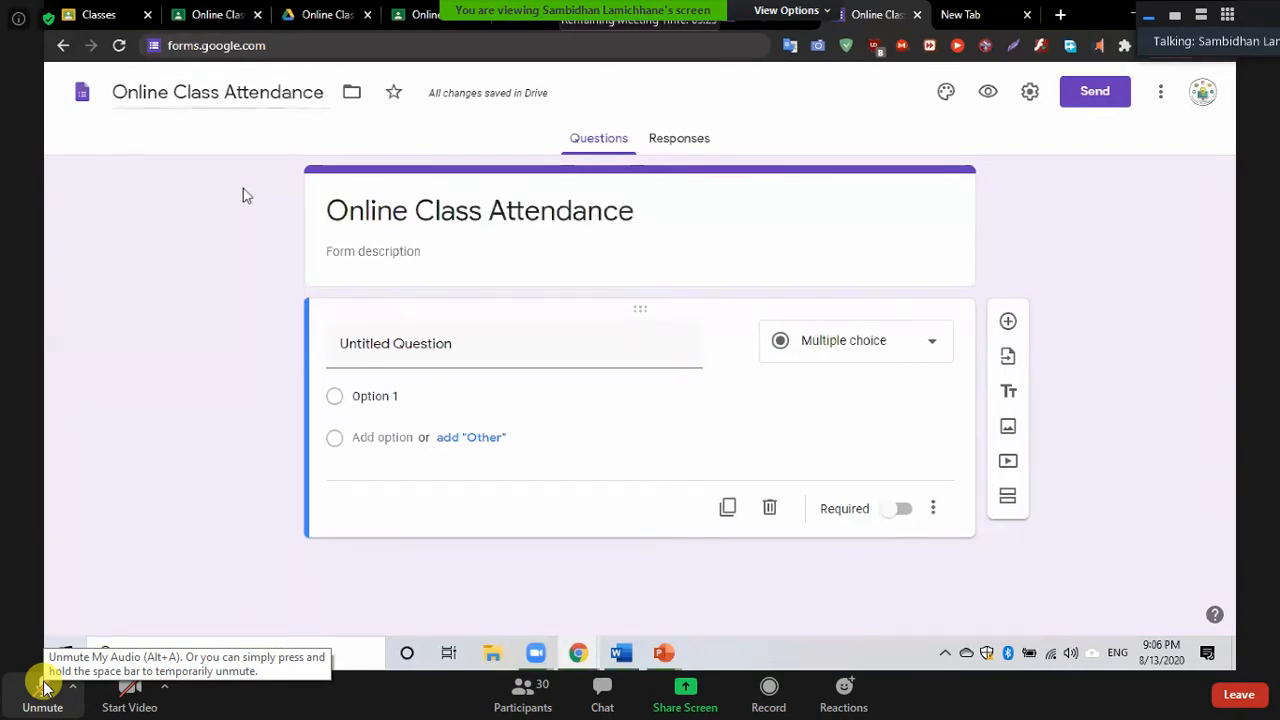
Replace the form heading title with 'Attendance of 1st day'
{"action": "left_click", "coordinate": [645, 219]}
{"action": "left_click", "coordinate": [645, 219]}
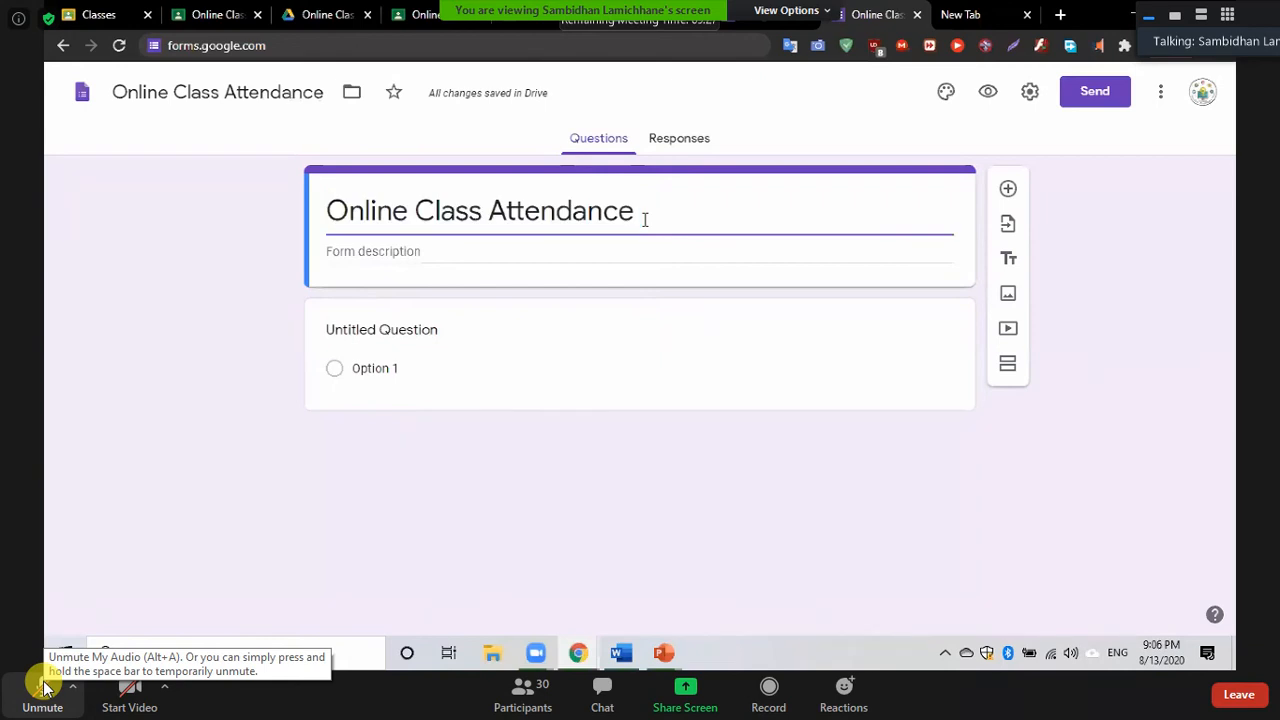
{"action": "key", "text": "BackSpace"}
{"action": "key", "text": "BackSpace"}
{"action": "key", "text": "BackSpace"}
{"action": "key", "text": "BackSpace"}
{"action": "key", "text": "BackSpace"}
{"action": "key", "text": "BackSpace"}
{"action": "key", "text": "BackSpace"}
{"action": "key", "text": "BackSpace"}
{"action": "key", "text": "BackSpace"}
{"action": "key", "text": "BackSpace"}
{"action": "key", "text": "BackSpace"}
{"action": "key", "text": "BackSpace"}
{"action": "key", "text": "BackSpace"}
{"action": "key", "text": "BackSpace"}
{"action": "key", "text": "BackSpace"}
{"action": "key", "text": "BackSpace"}
{"action": "key", "text": "BackSpace"}
{"action": "key", "text": "BackSpace"}
{"action": "key", "text": "BackSpace"}
{"action": "key", "text": "BackSpace"}
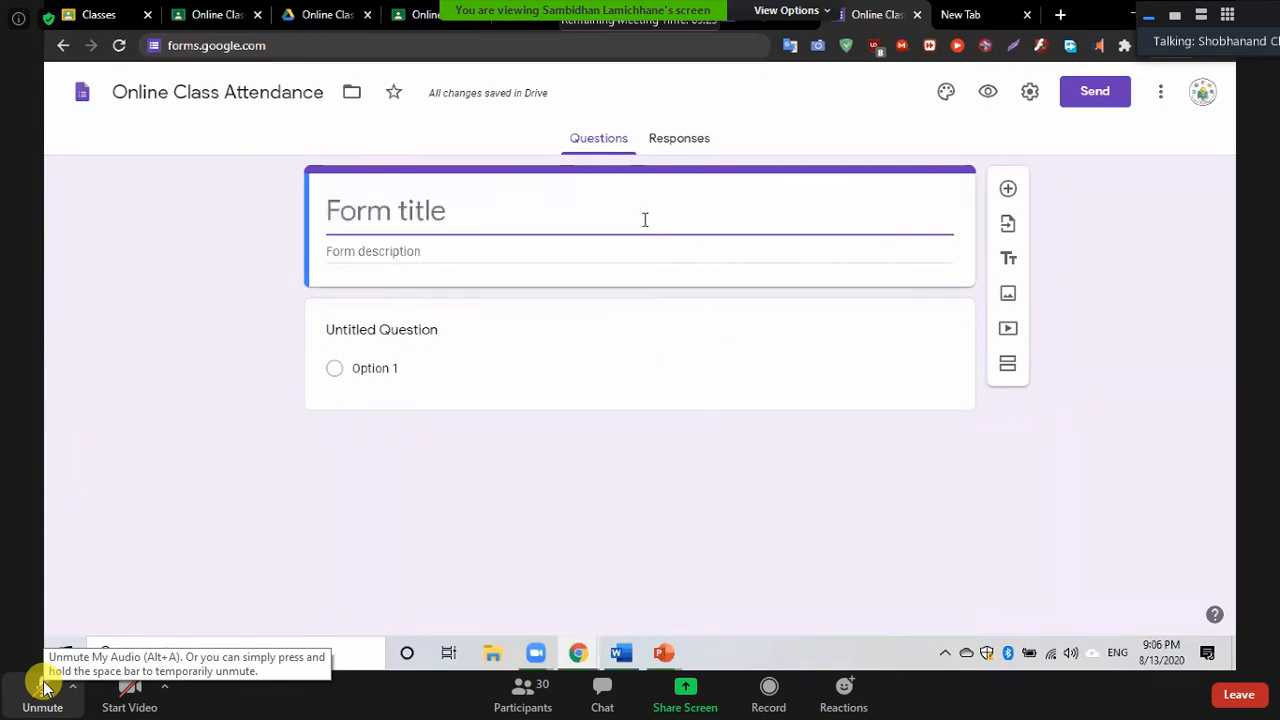
{"action": "type", "text": "Attenda"}
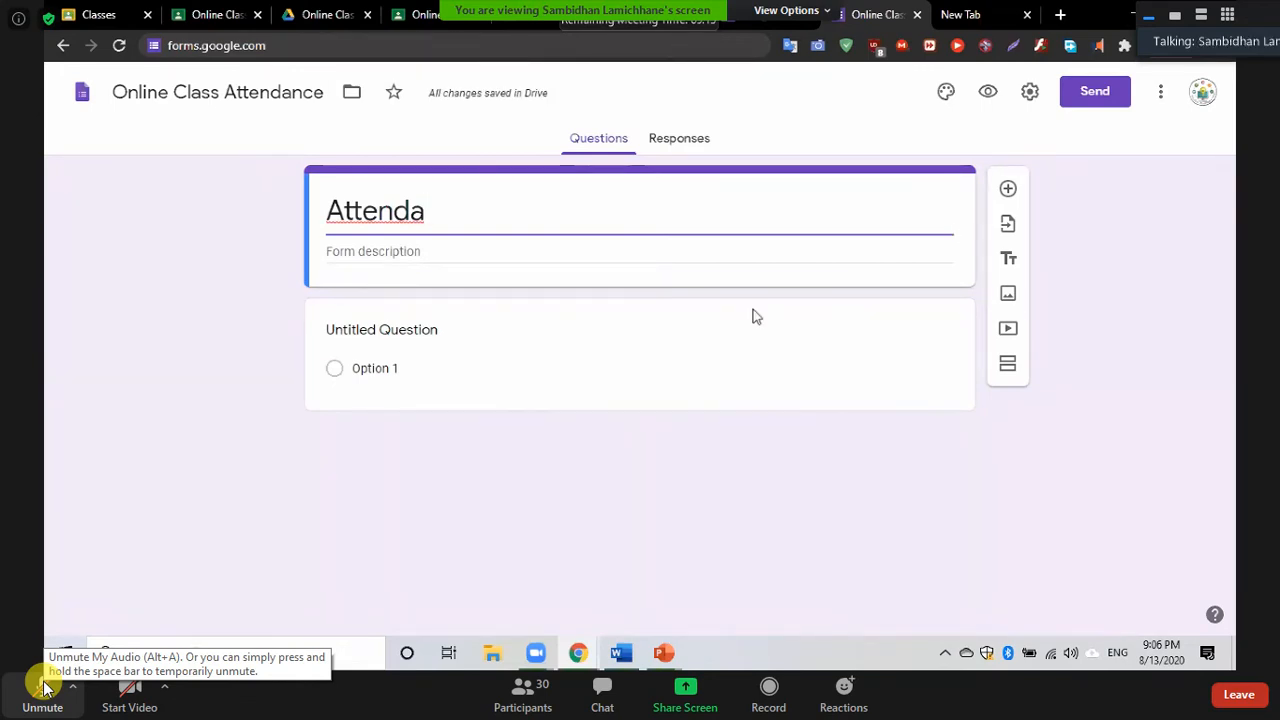
{"action": "type", "text": "nce of "}
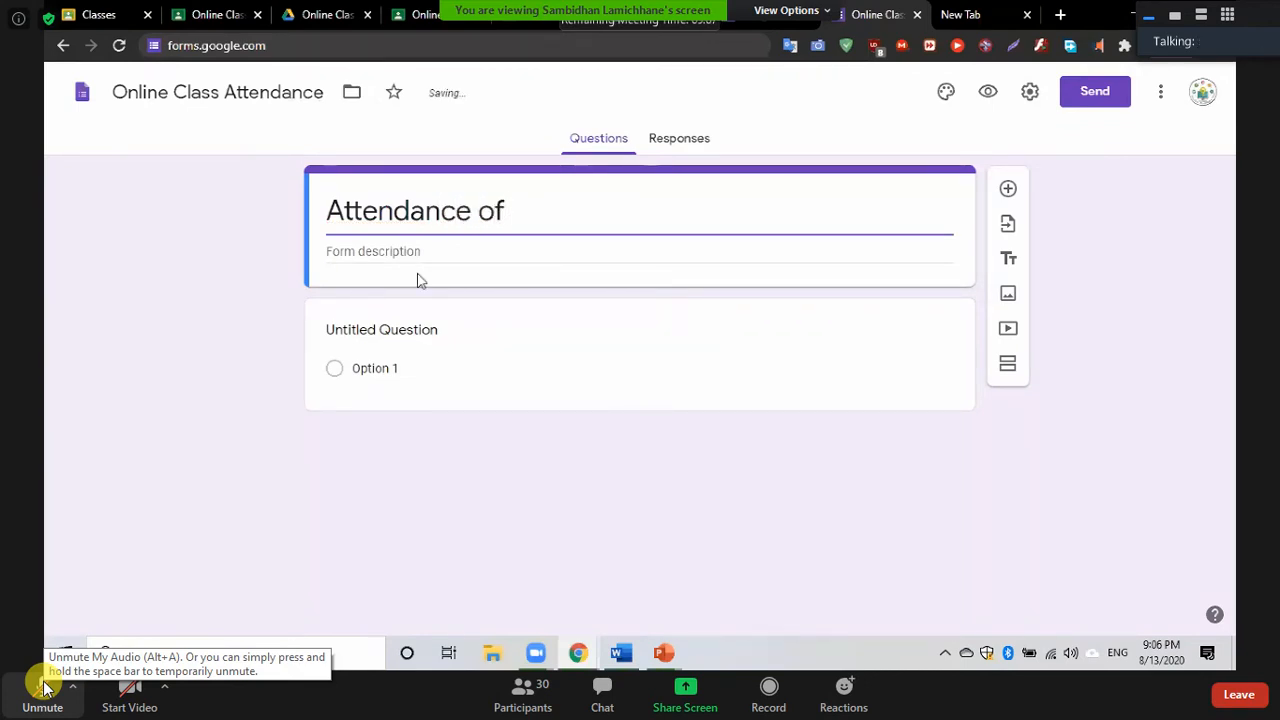
{"action": "type", "text": "1st"}
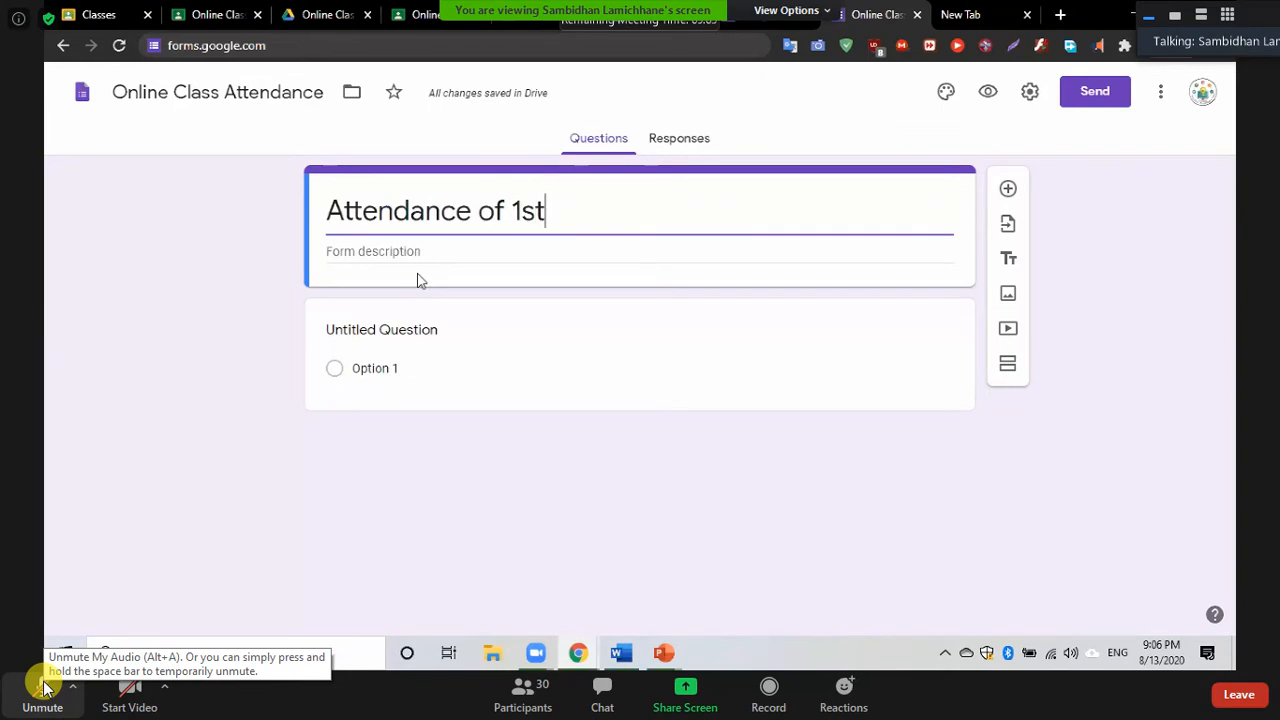
{"action": "type", "text": " day"}
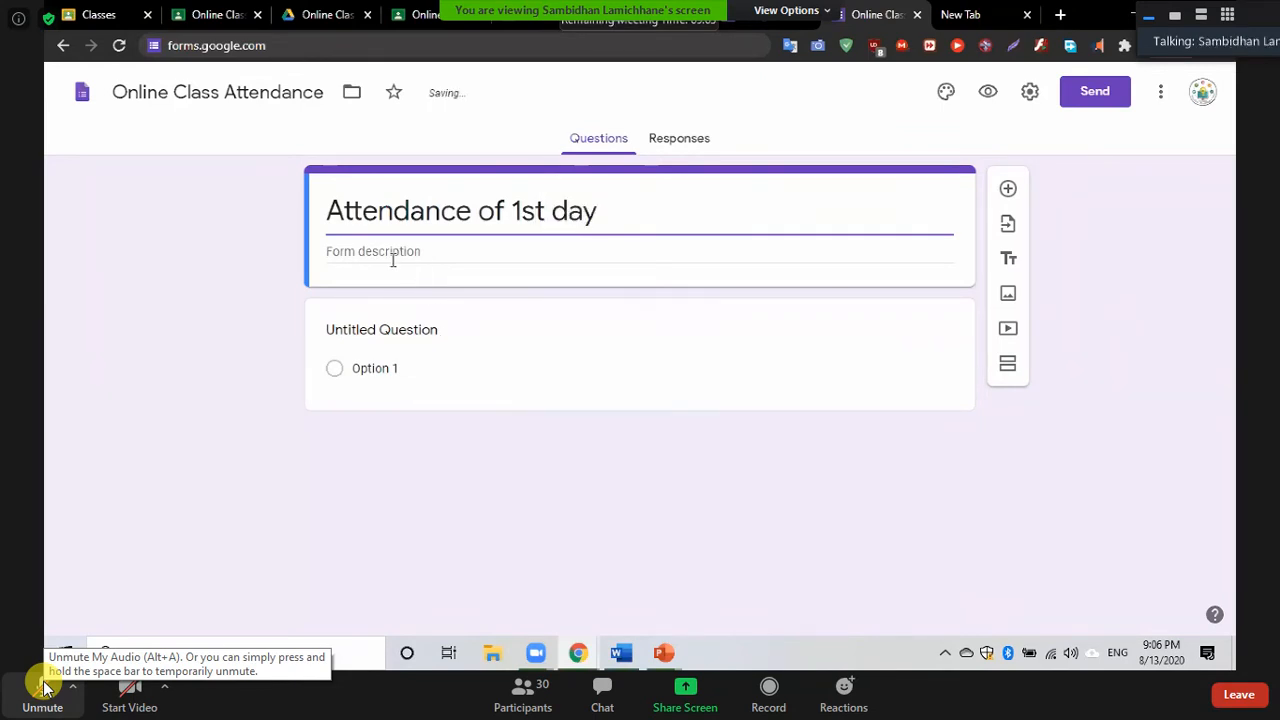
In form settings, collect respondents' emails and disable the submit-another-response link
{"action": "left_click", "coordinate": [1031, 94]}
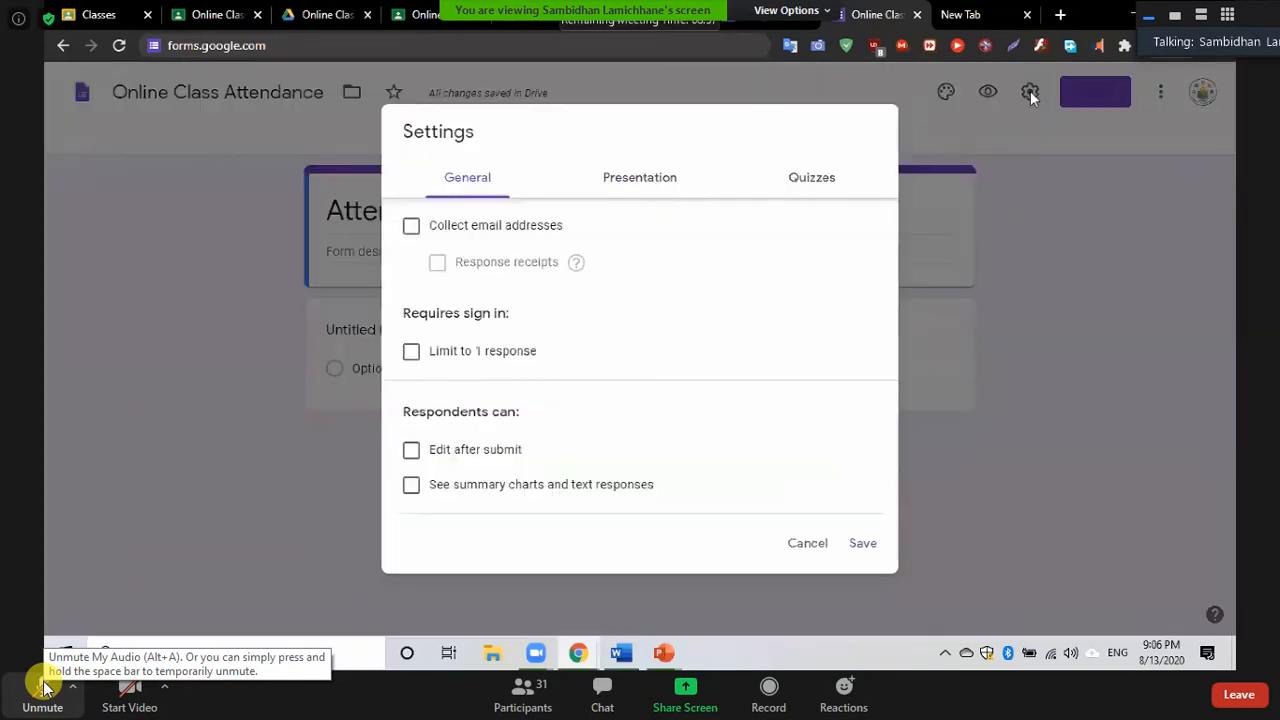
{"action": "left_click", "coordinate": [410, 232]}
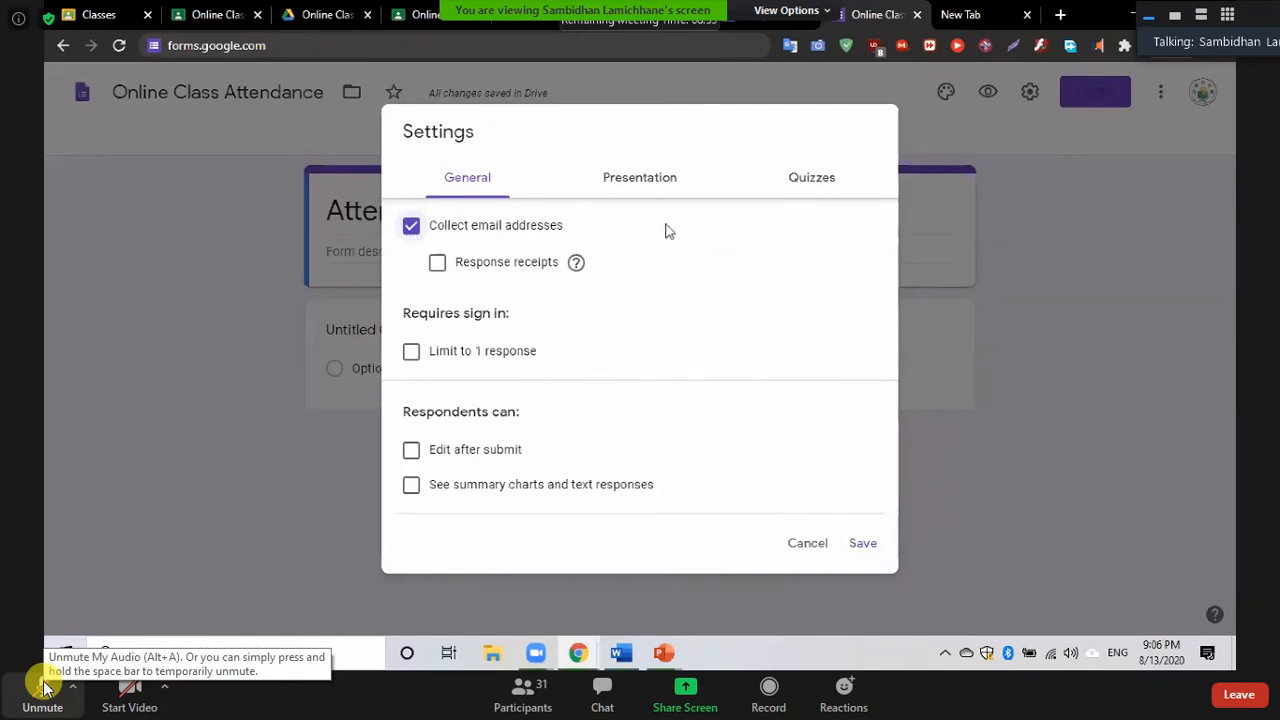
{"action": "left_click", "coordinate": [650, 191]}
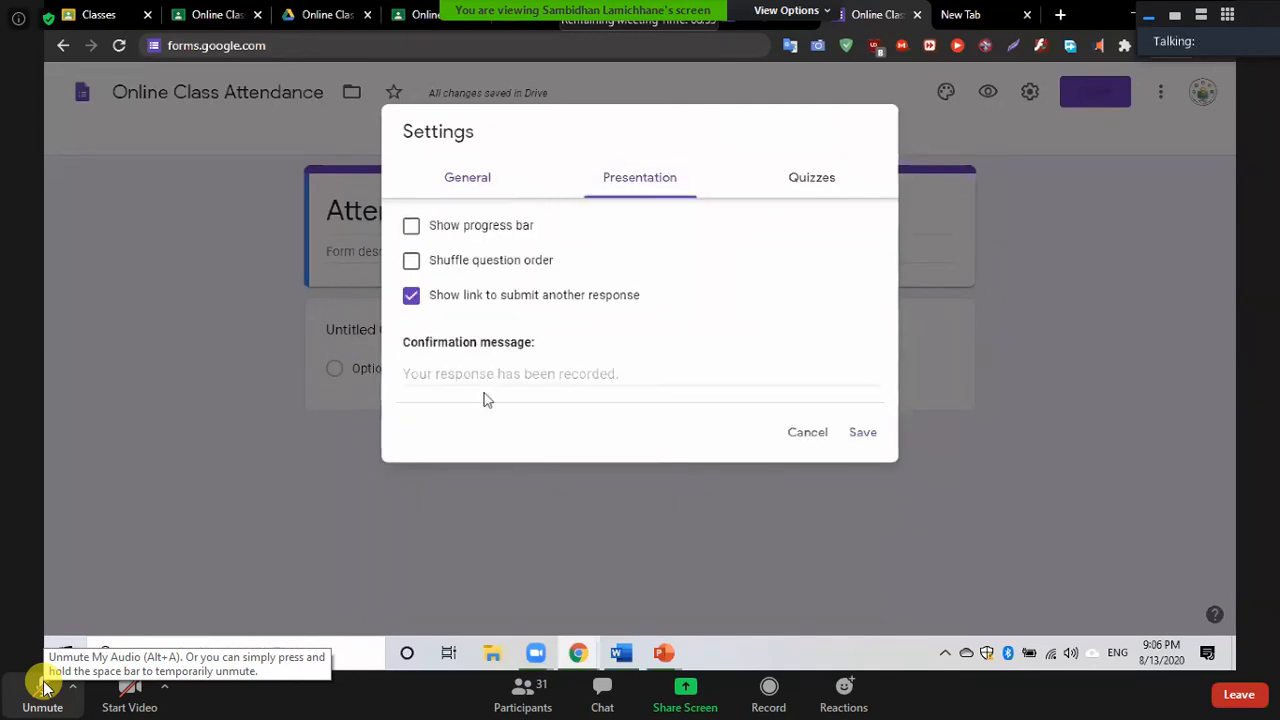
{"action": "left_click", "coordinate": [410, 298]}
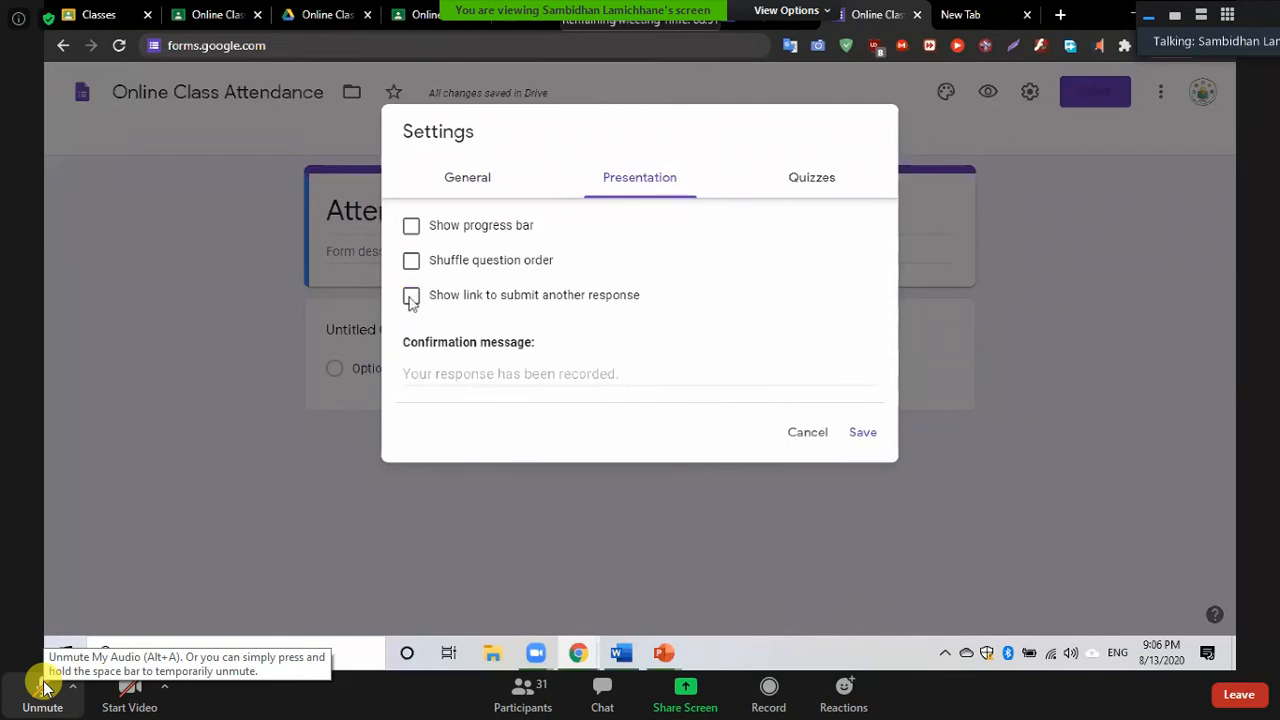
Enter the confirmation message 'Thank you for your participation'
{"action": "left_click", "coordinate": [439, 375]}
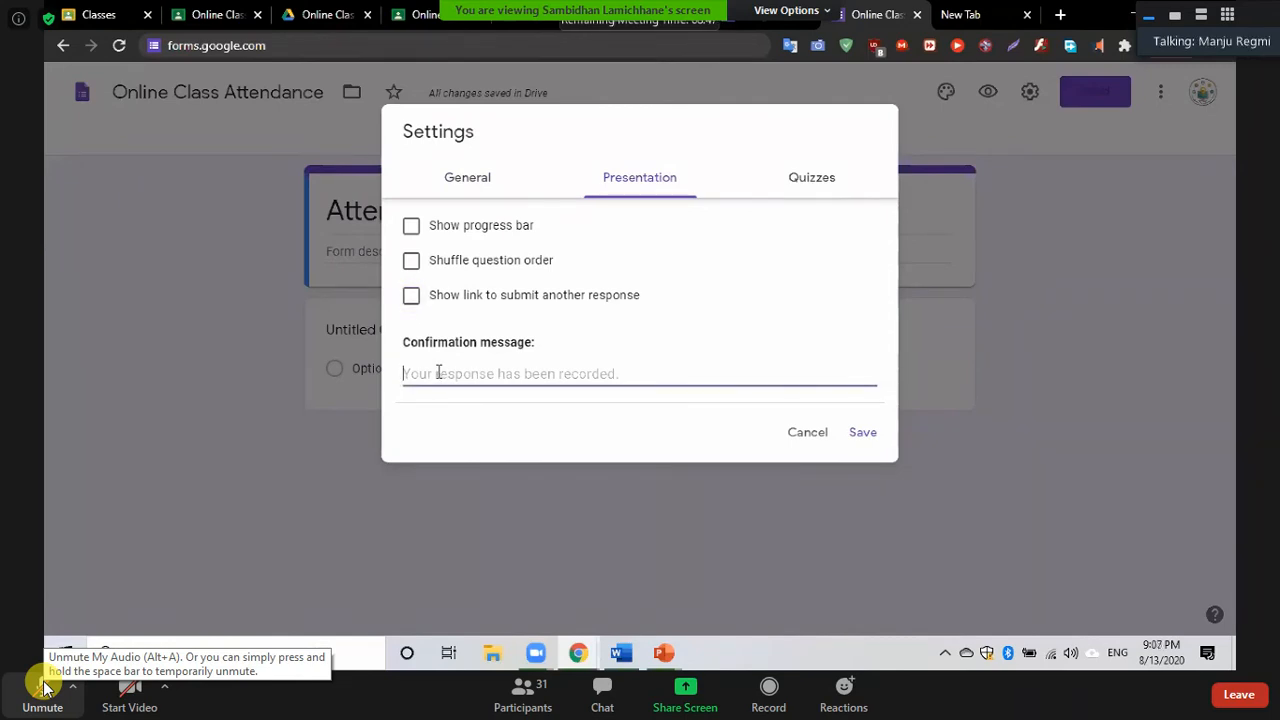
{"action": "type", "text": "Thga"}
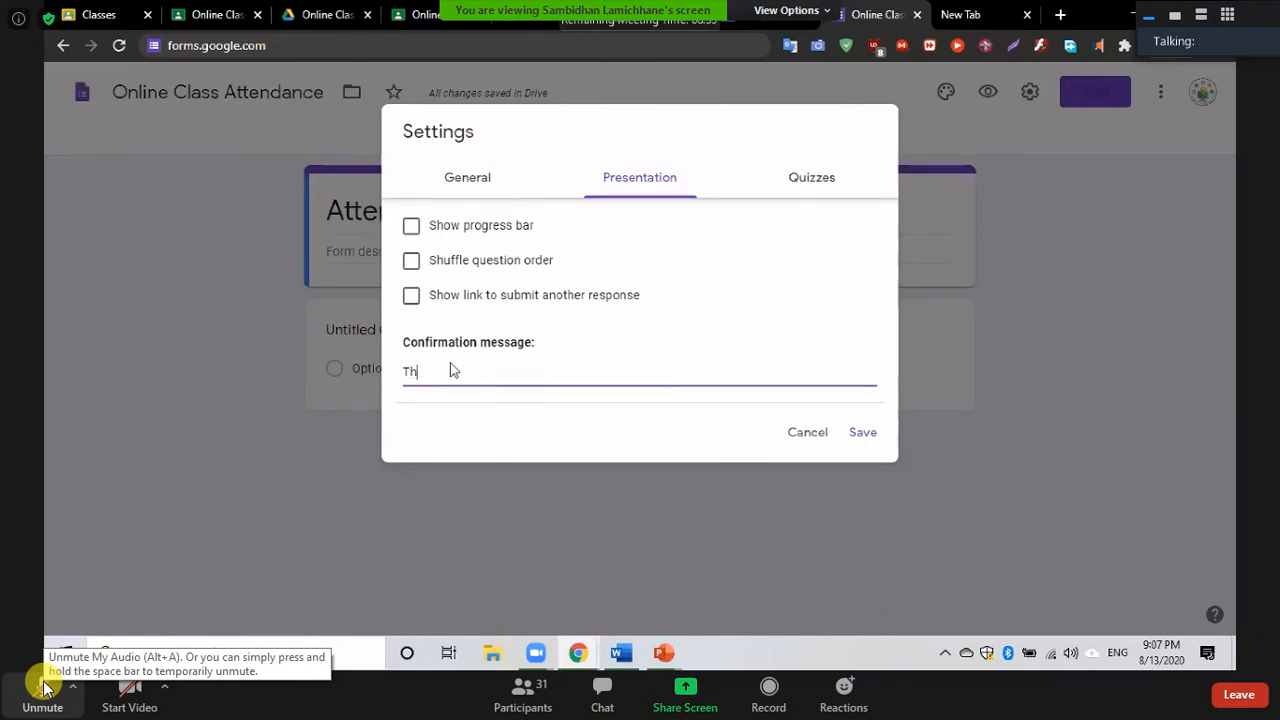
{"action": "type", "text": "ank you for your participation"}
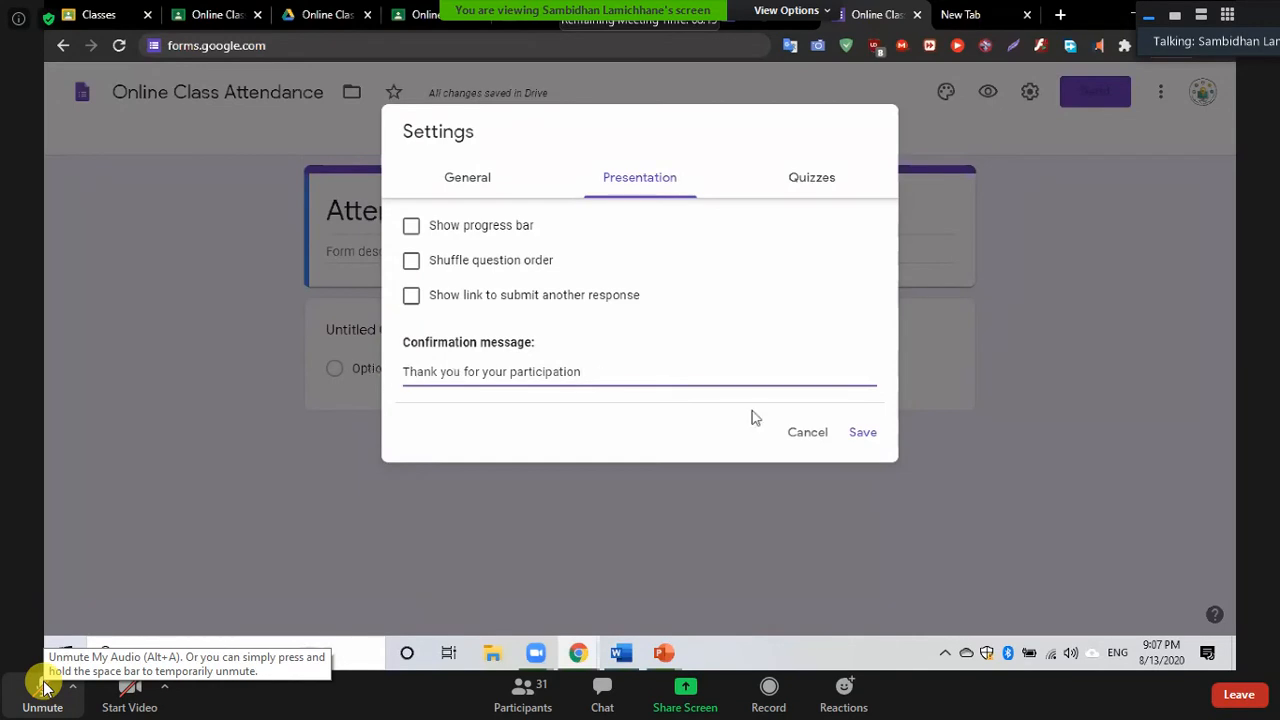
Save the confirmation message and title the first question 'Full Name'
{"action": "left_click", "coordinate": [863, 433]}
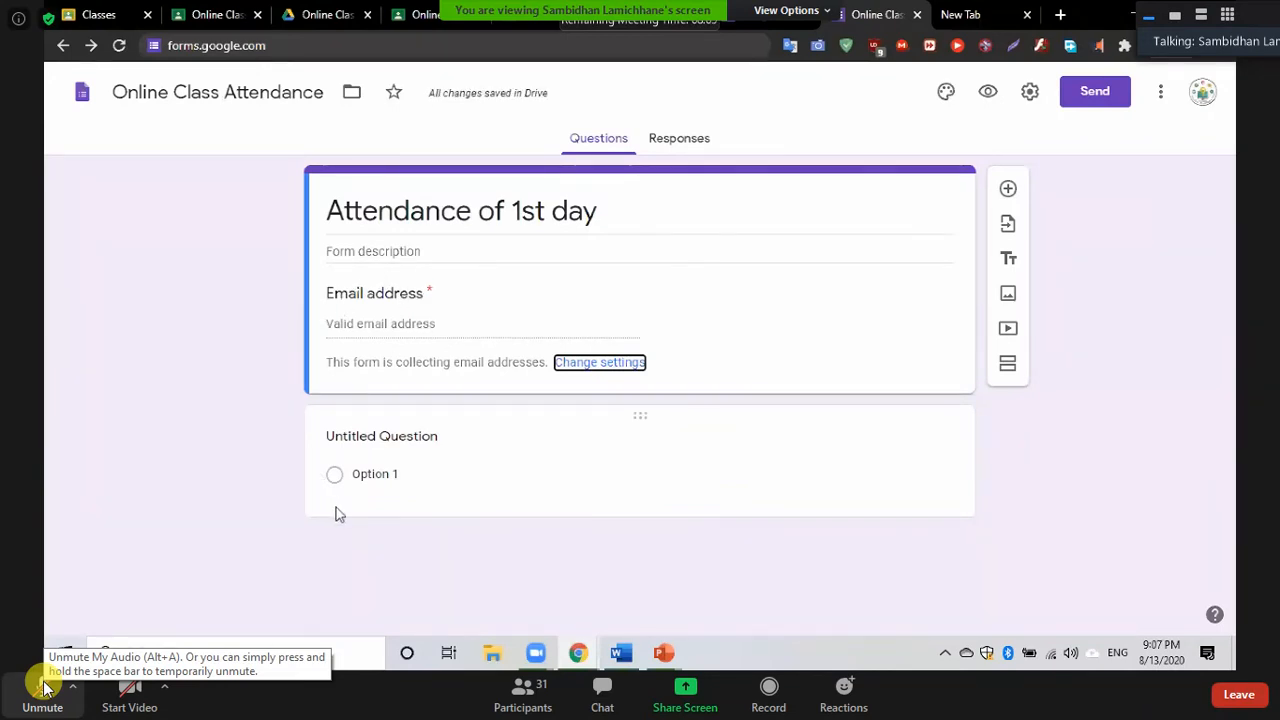
{"action": "left_click", "coordinate": [378, 443]}
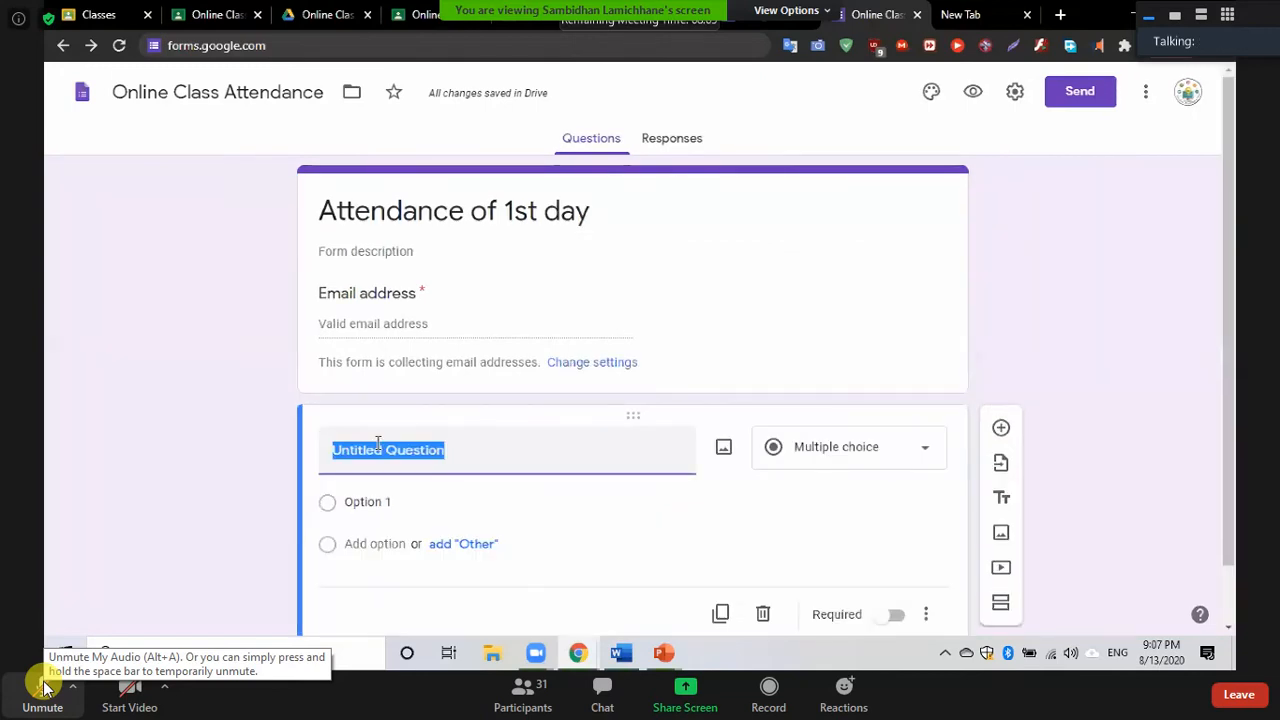
{"action": "type", "text": "Full Ne"}
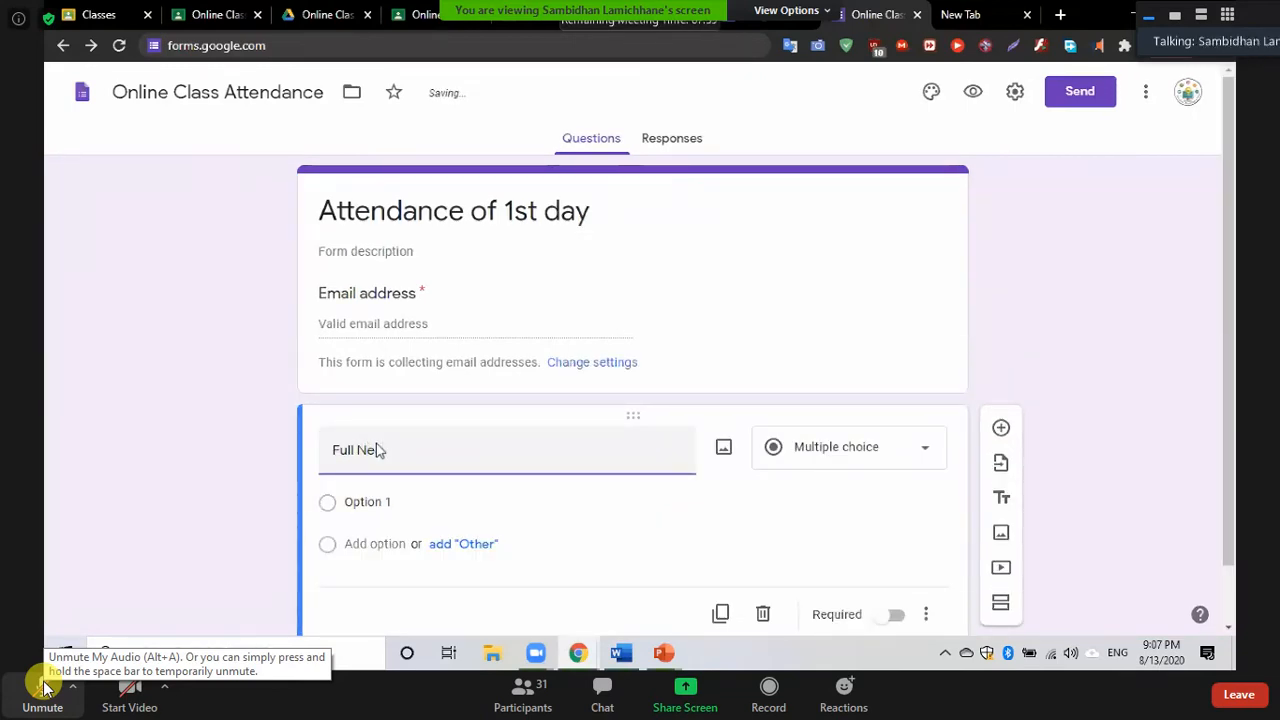
{"action": "key", "text": "BackSpace"}
{"action": "type", "text": "ame"}
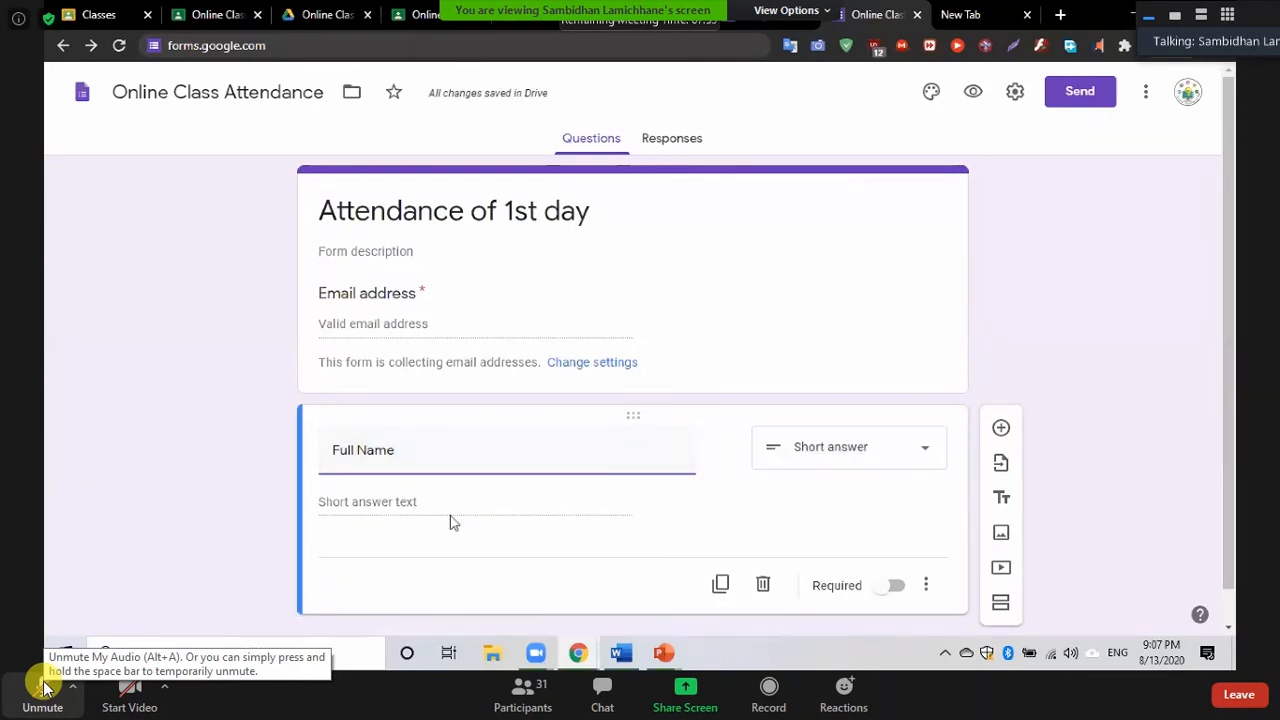
{"action": "scroll", "coordinate": [396, 515], "scroll_direction": "down", "scroll_amount": 1}
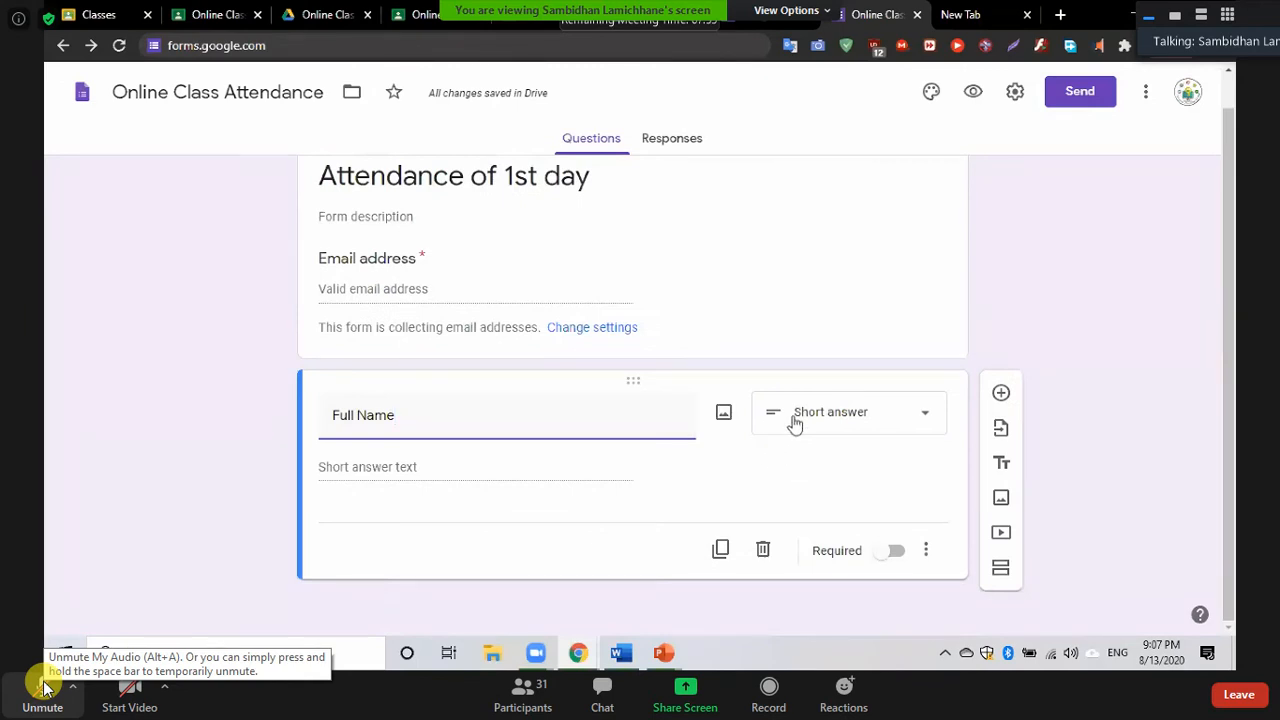
Add a question titled 'Address (district)'
{"action": "left_click", "coordinate": [1001, 392]}
{"action": "type", "text": "Addres"}
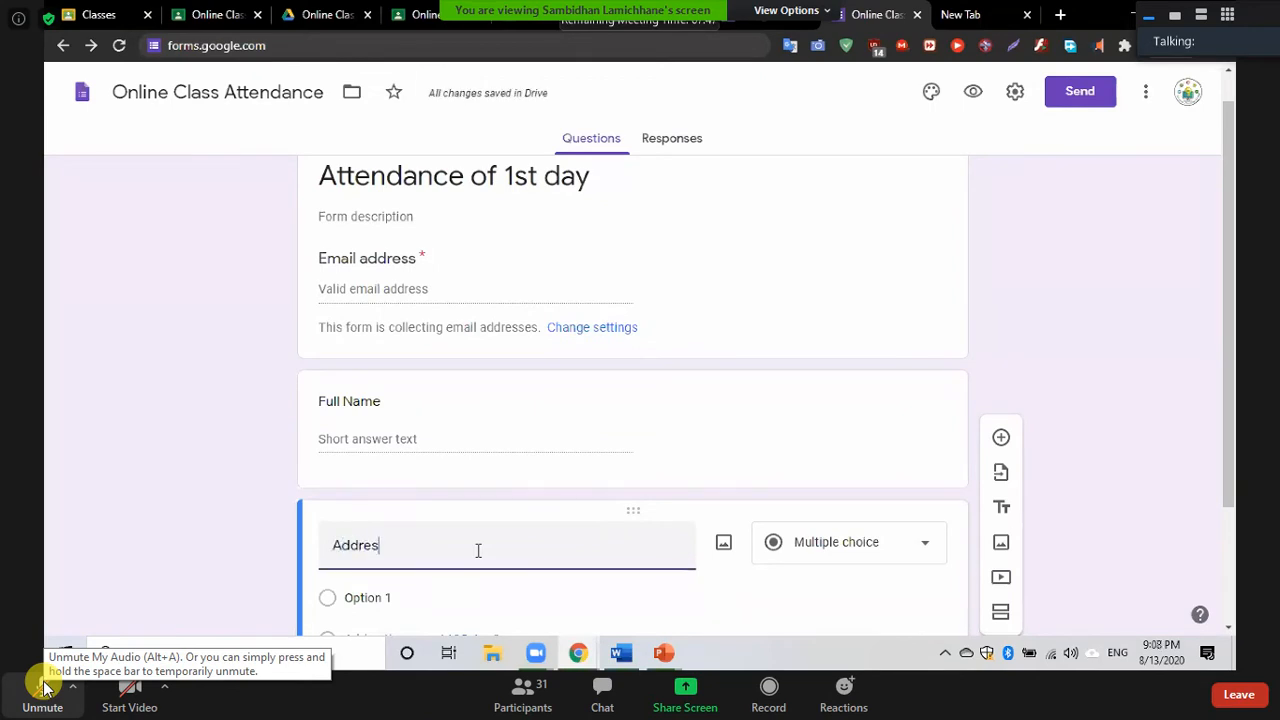
{"action": "type", "text": "s ("}
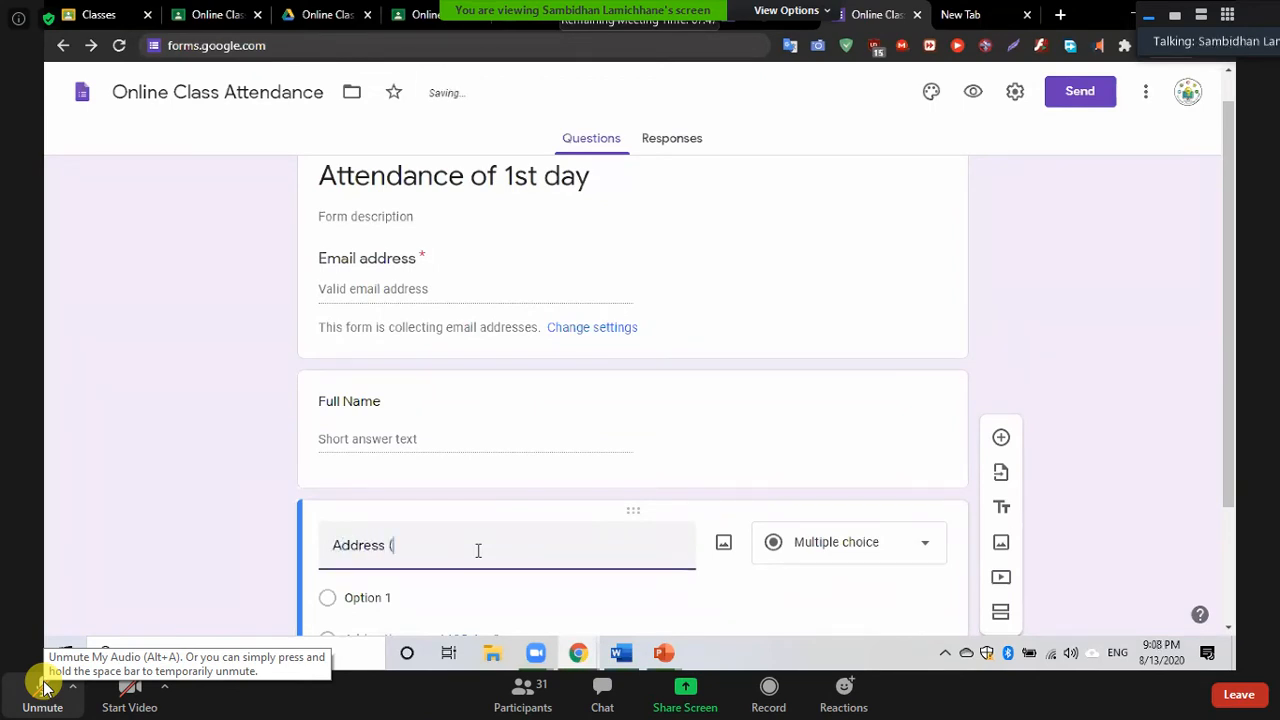
{"action": "type", "text": "distr"}
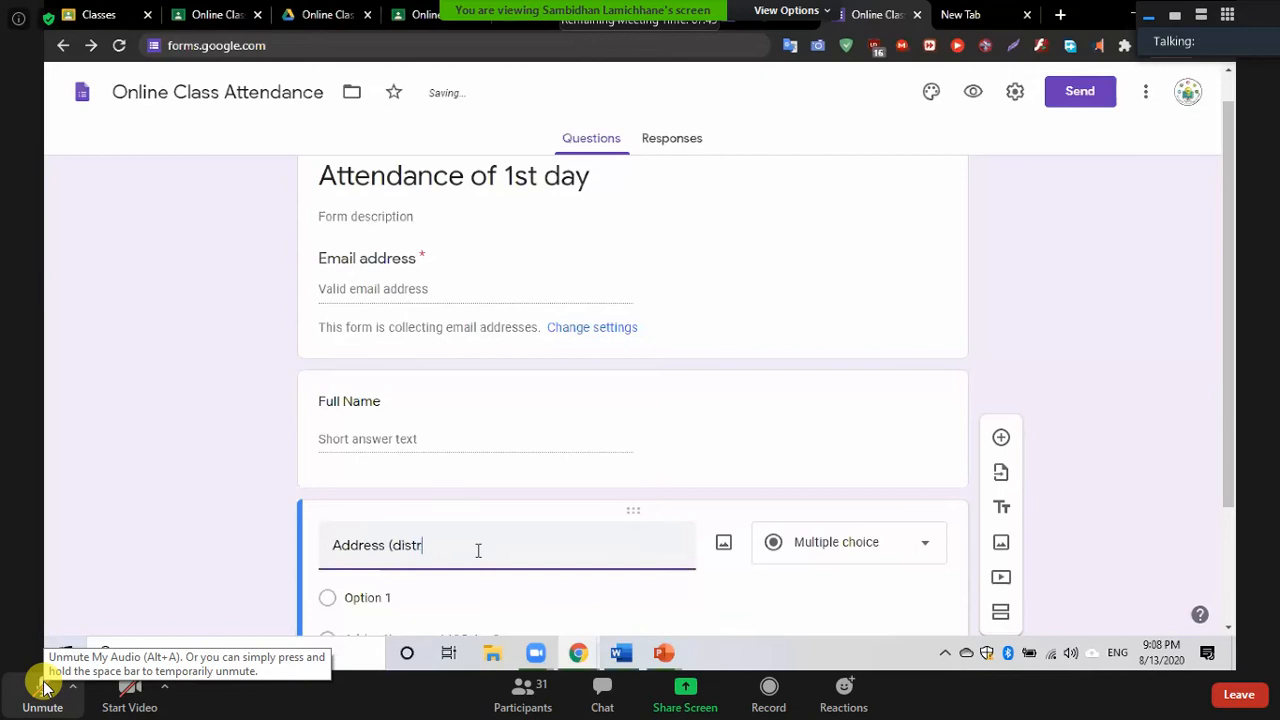
{"action": "type", "text": "ict)"}
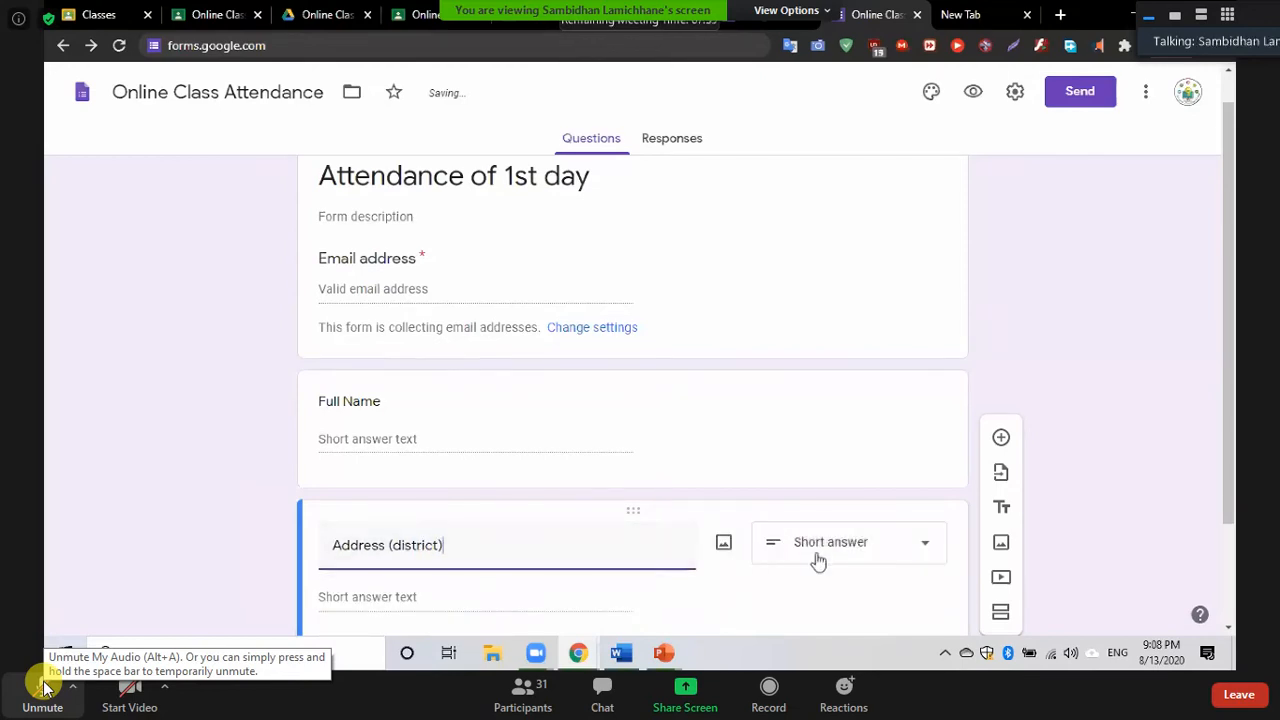
{"action": "scroll", "coordinate": [658, 500], "scroll_direction": "down", "scroll_amount": 2}
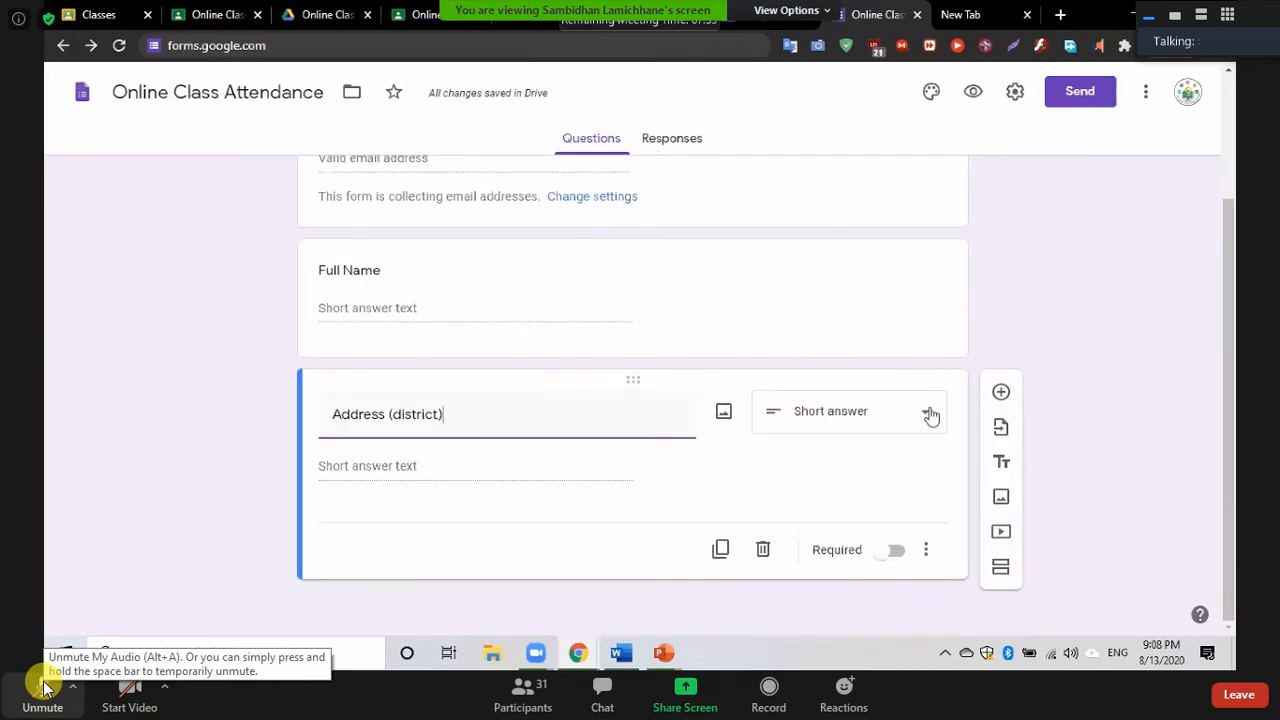
Add a question titled 'Schools Name'
{"action": "left_click", "coordinate": [1002, 393]}
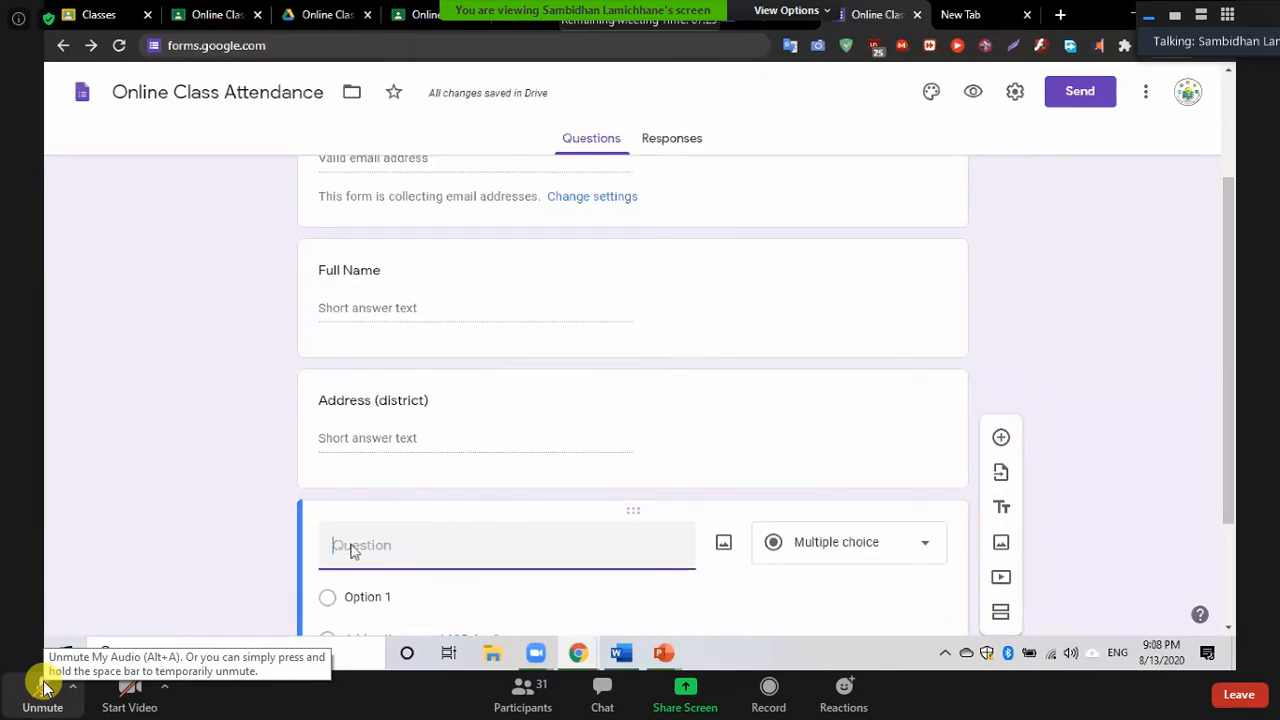
{"action": "type", "text": "School"}
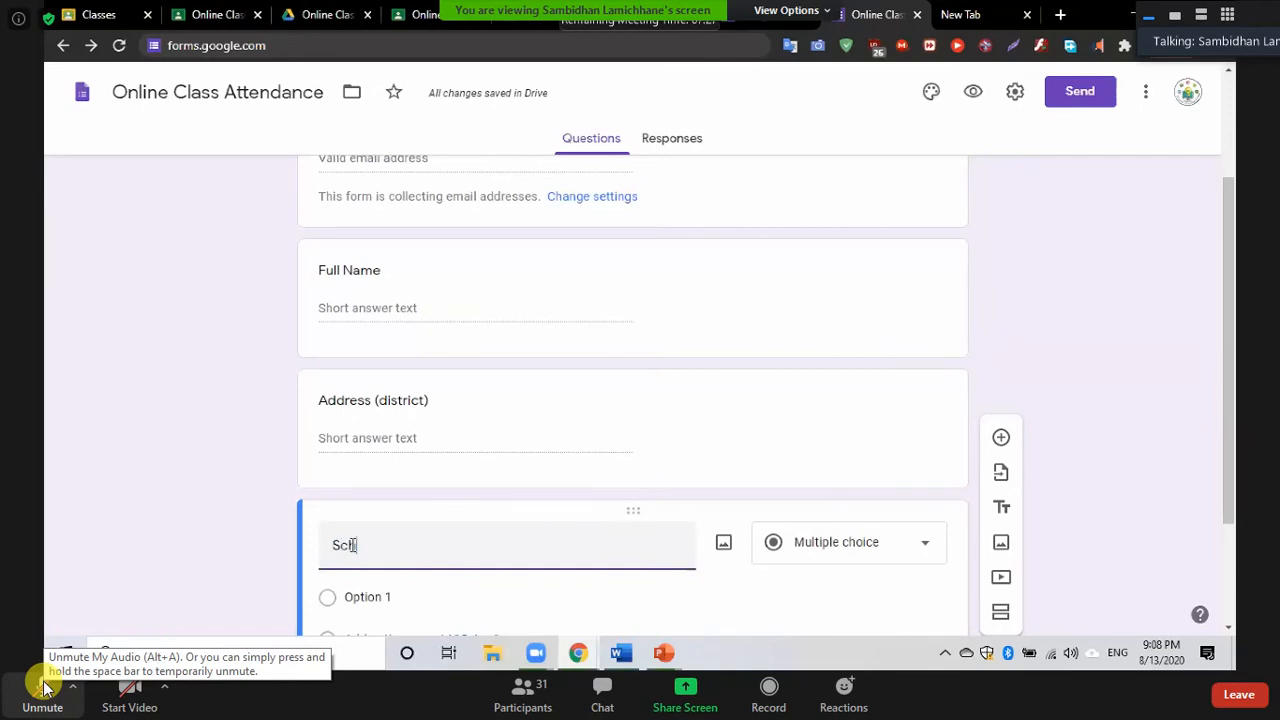
{"action": "type", "text": "Name"}
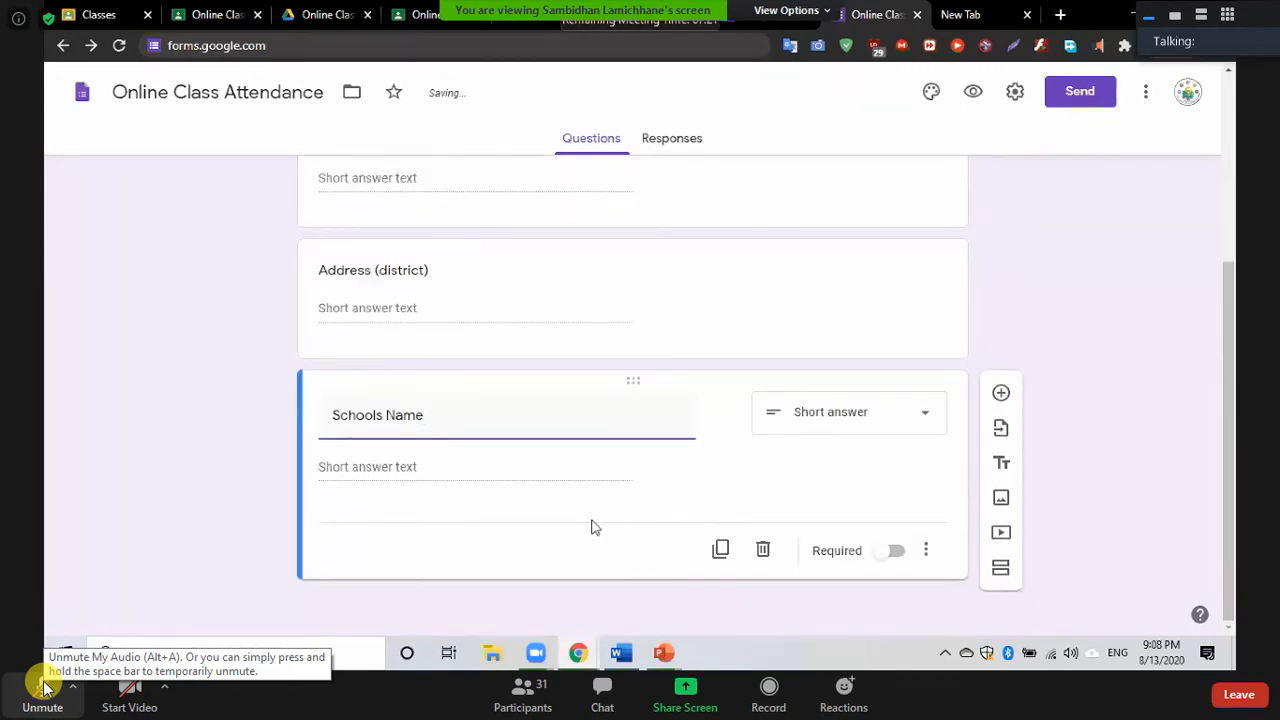
Add a 'School's Address (district)' question, then another blank question below it
{"action": "left_click", "coordinate": [1001, 396]}
{"action": "type", "text": "Sahool"}
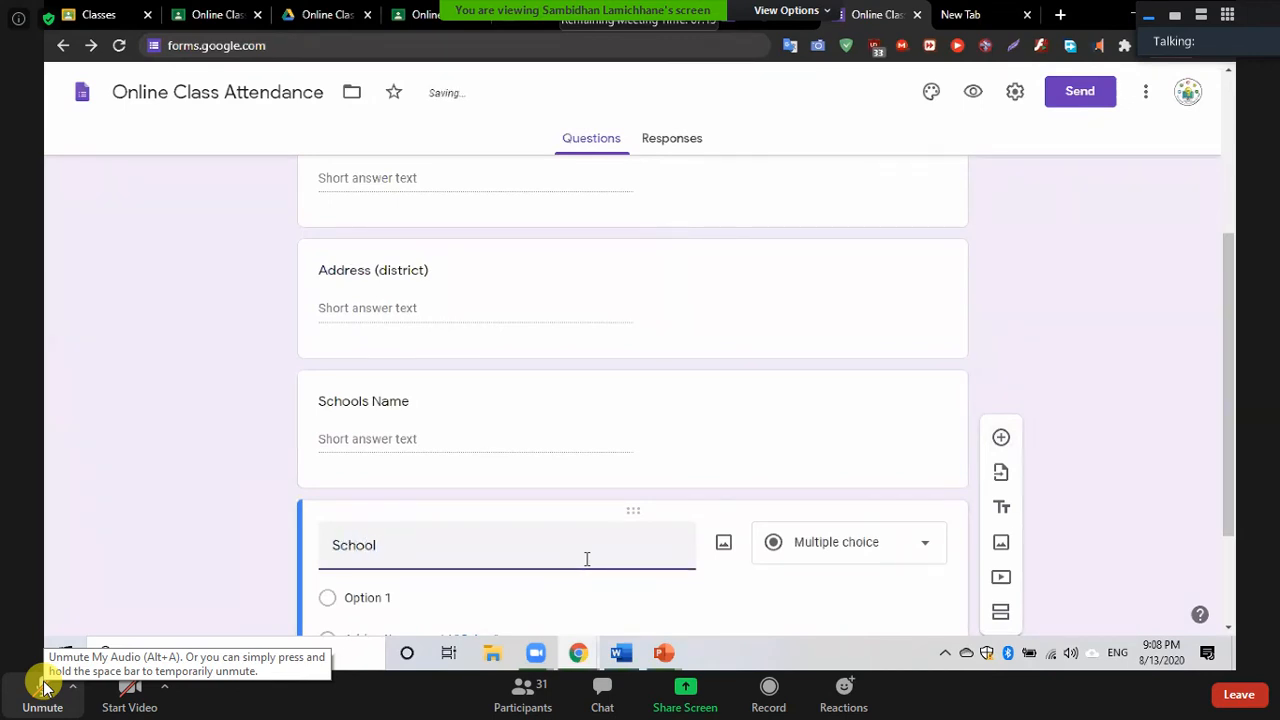
{"action": "type", "text": "'s Add"}
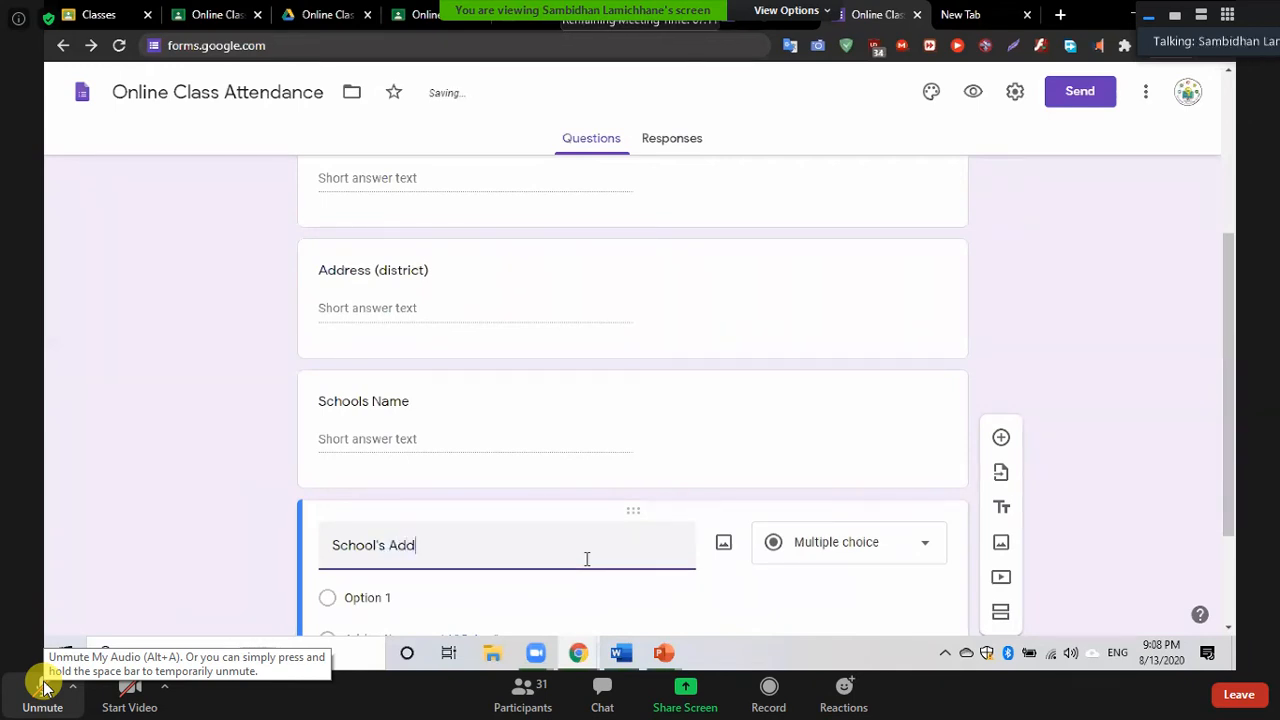
{"action": "type", "text": "ress"}
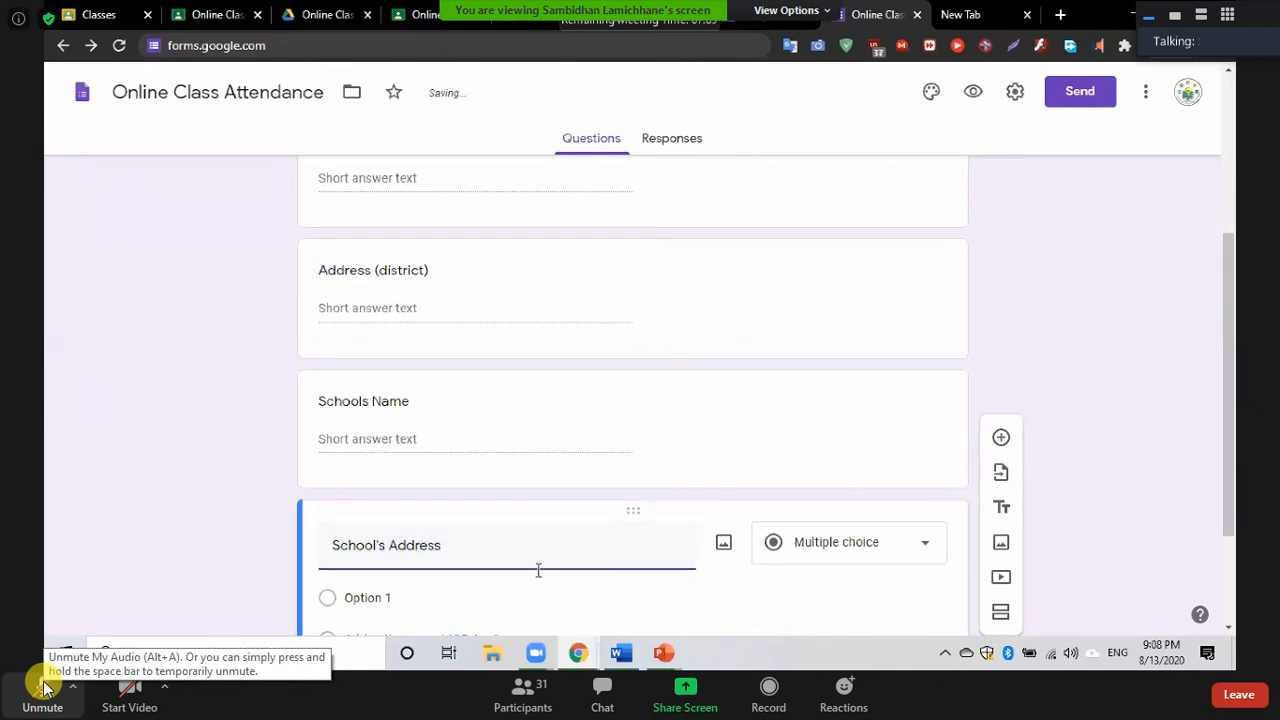
{"action": "type", "text": " ("}
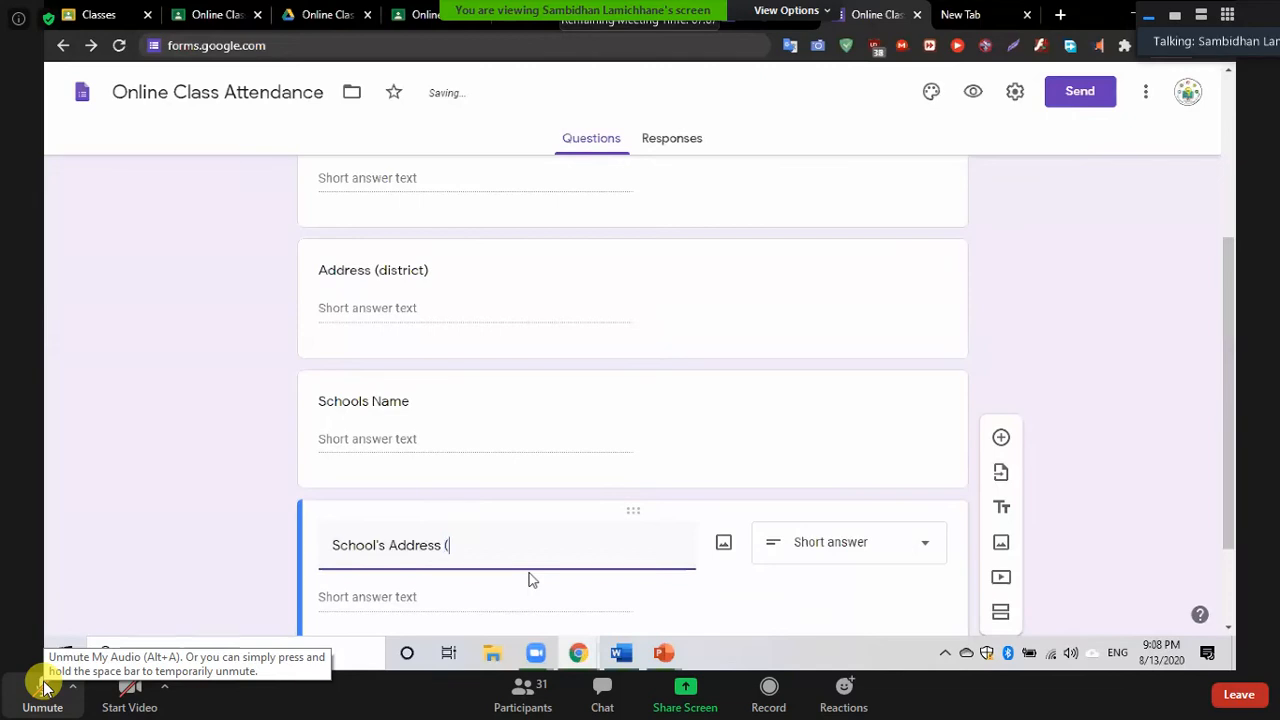
{"action": "type", "text": "district"}
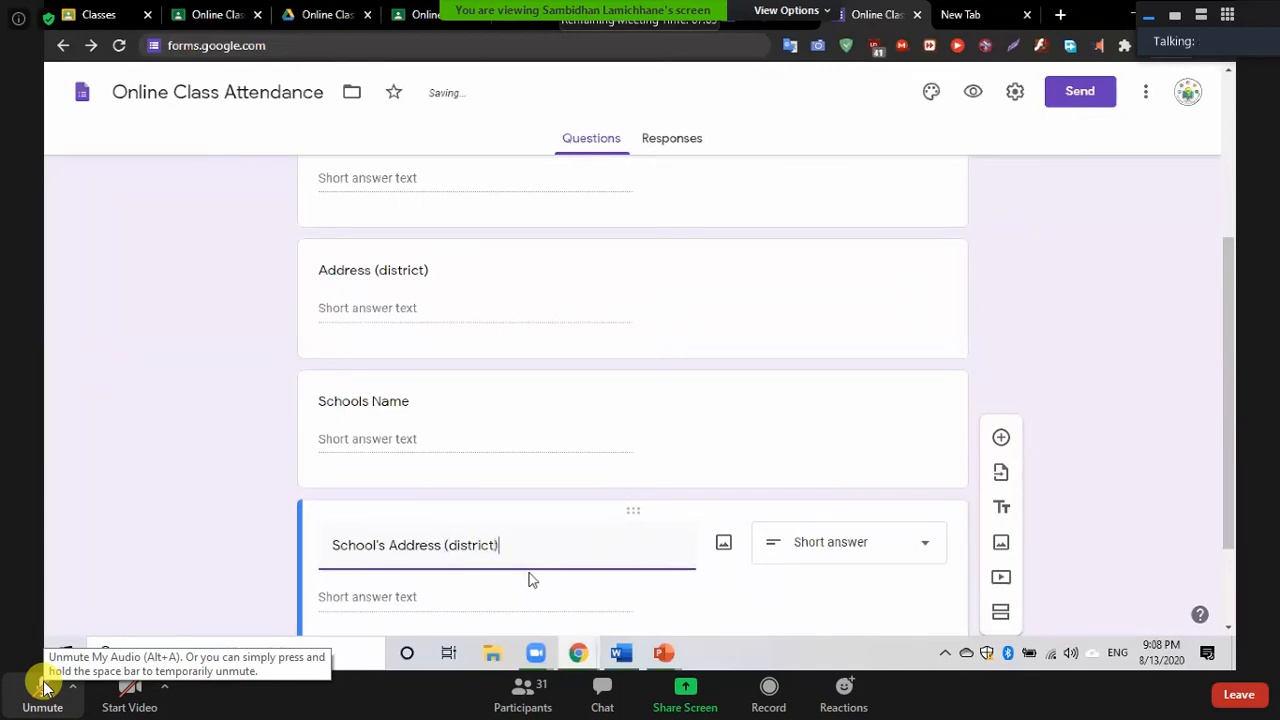
{"action": "scroll", "coordinate": [530, 580], "scroll_direction": "down", "scroll_amount": 3}
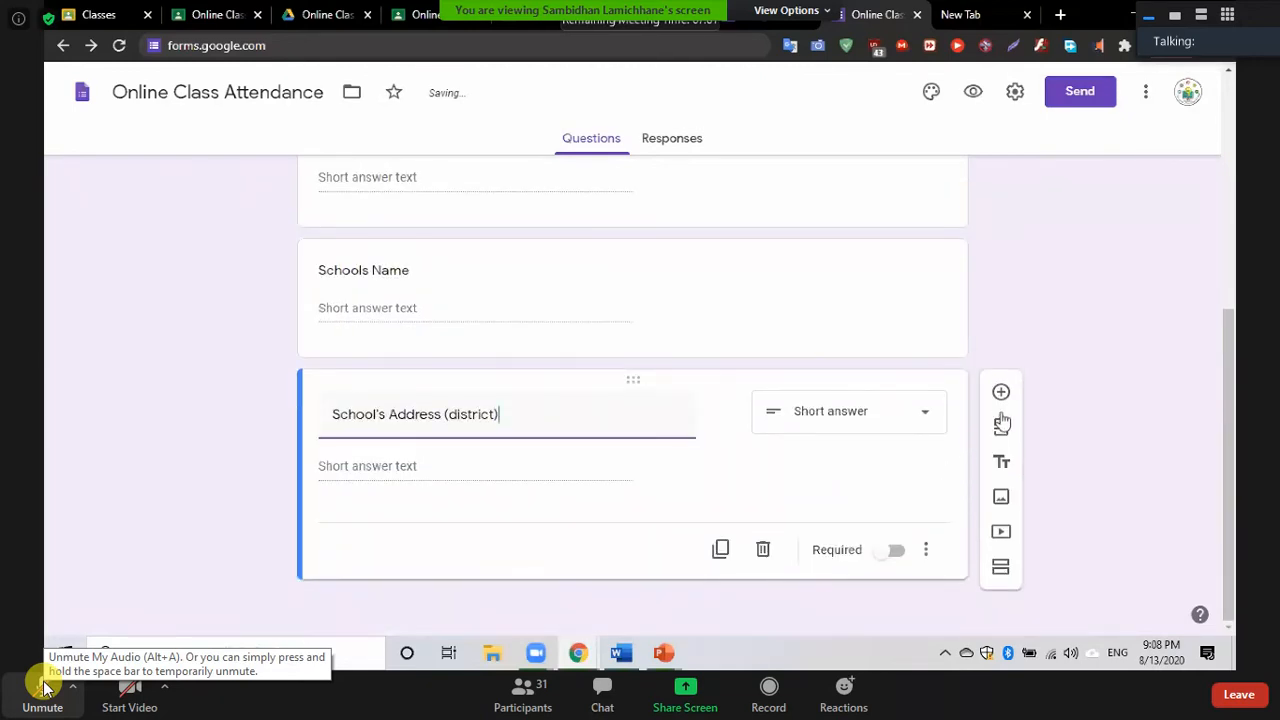
{"action": "left_click", "coordinate": [1001, 392]}
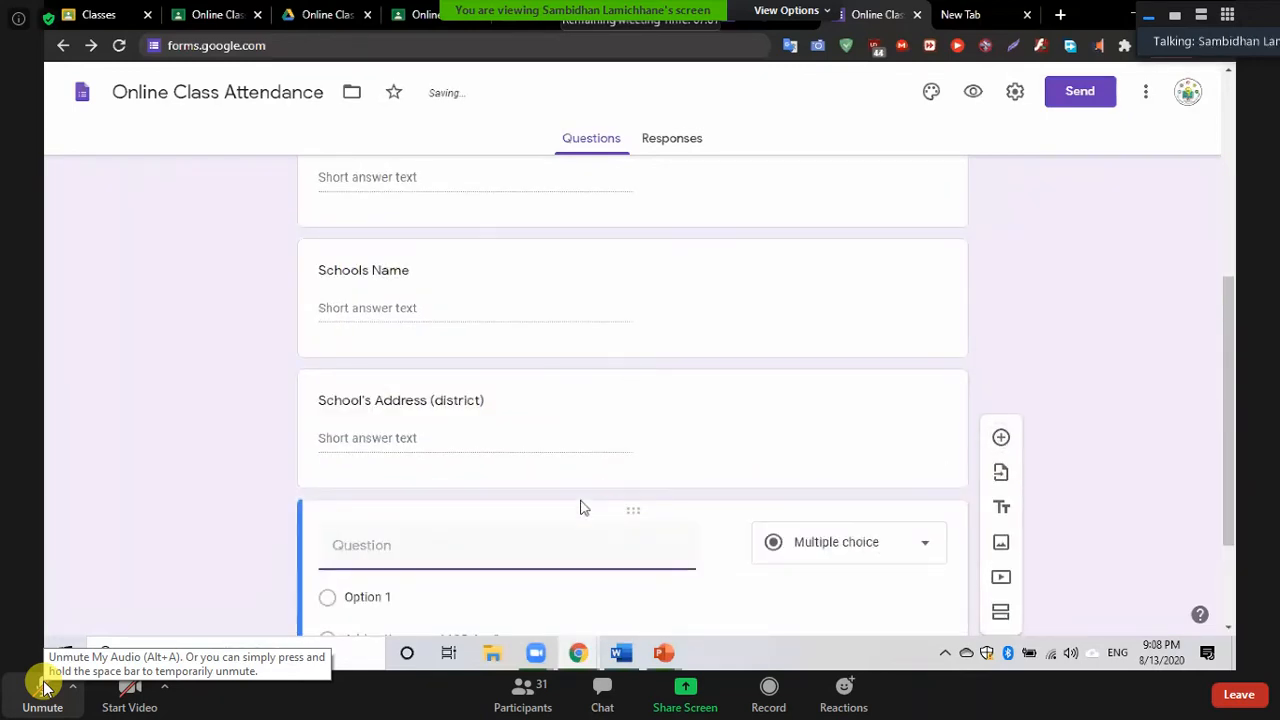
Title the new question 'Contact No.' and unmute the meeting microphone
{"action": "type", "text": "Contact No"}
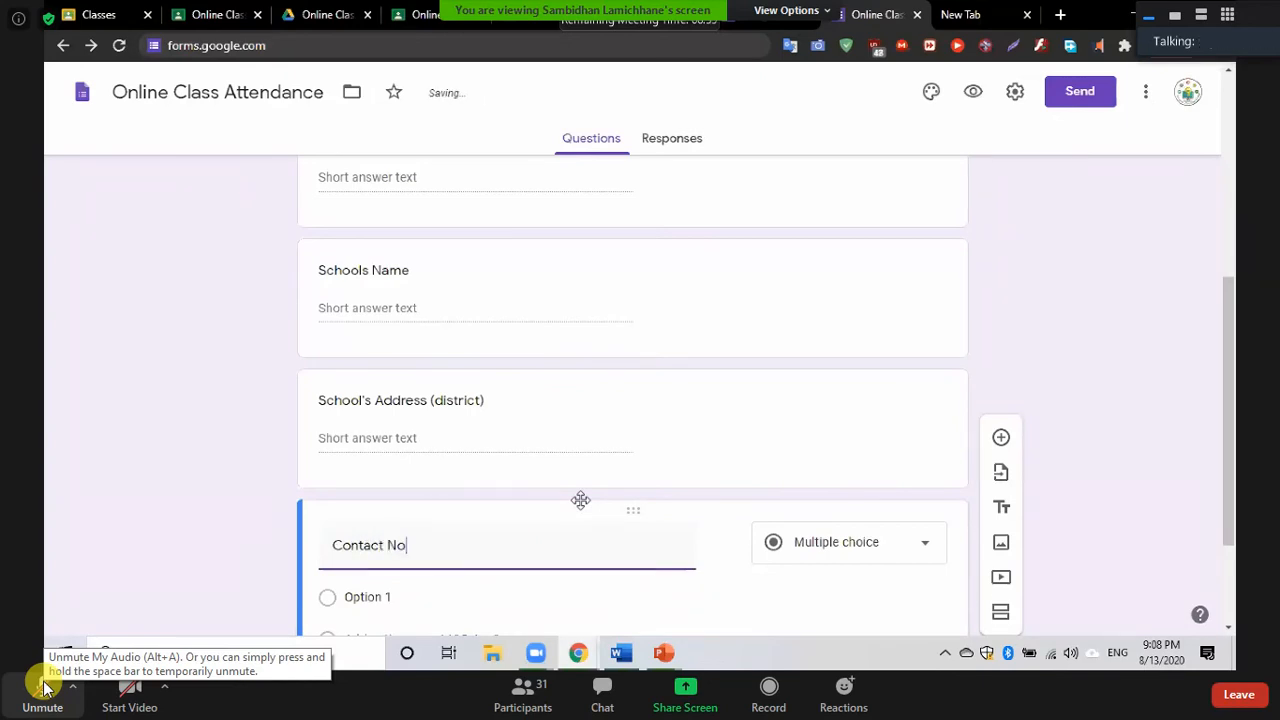
{"action": "type", "text": "."}
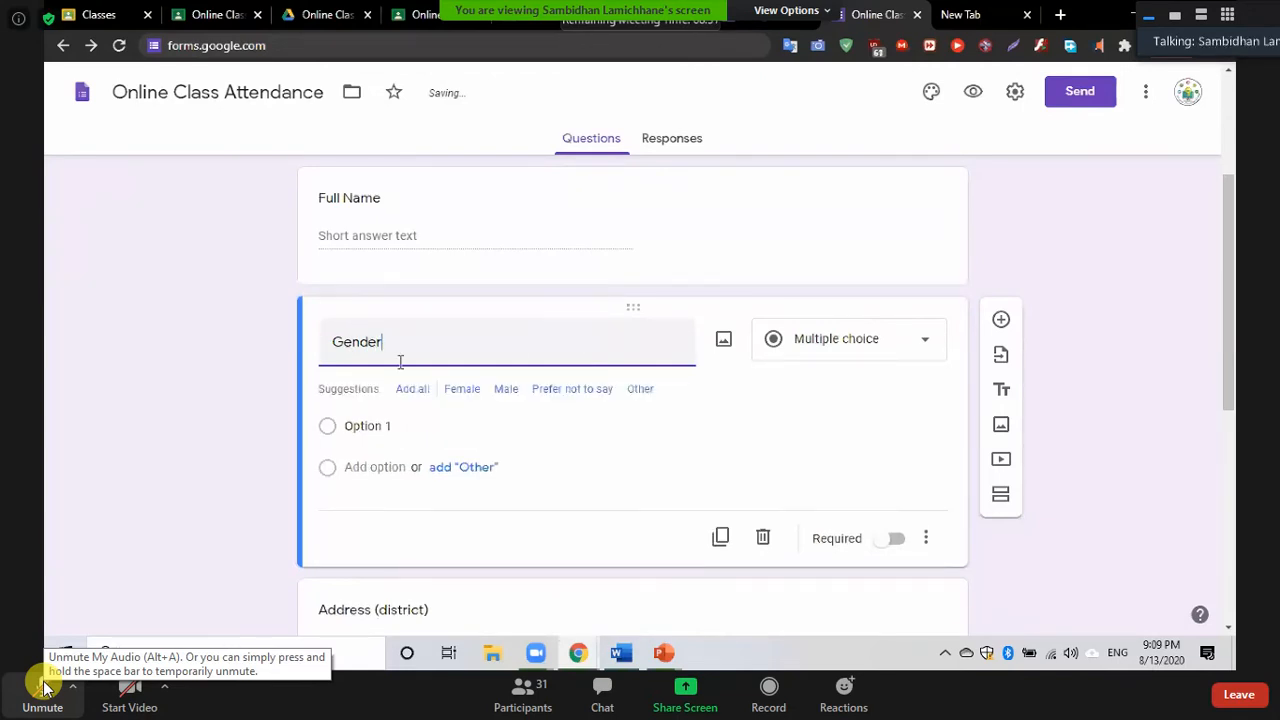
{"action": "left_click", "coordinate": [43, 688]}
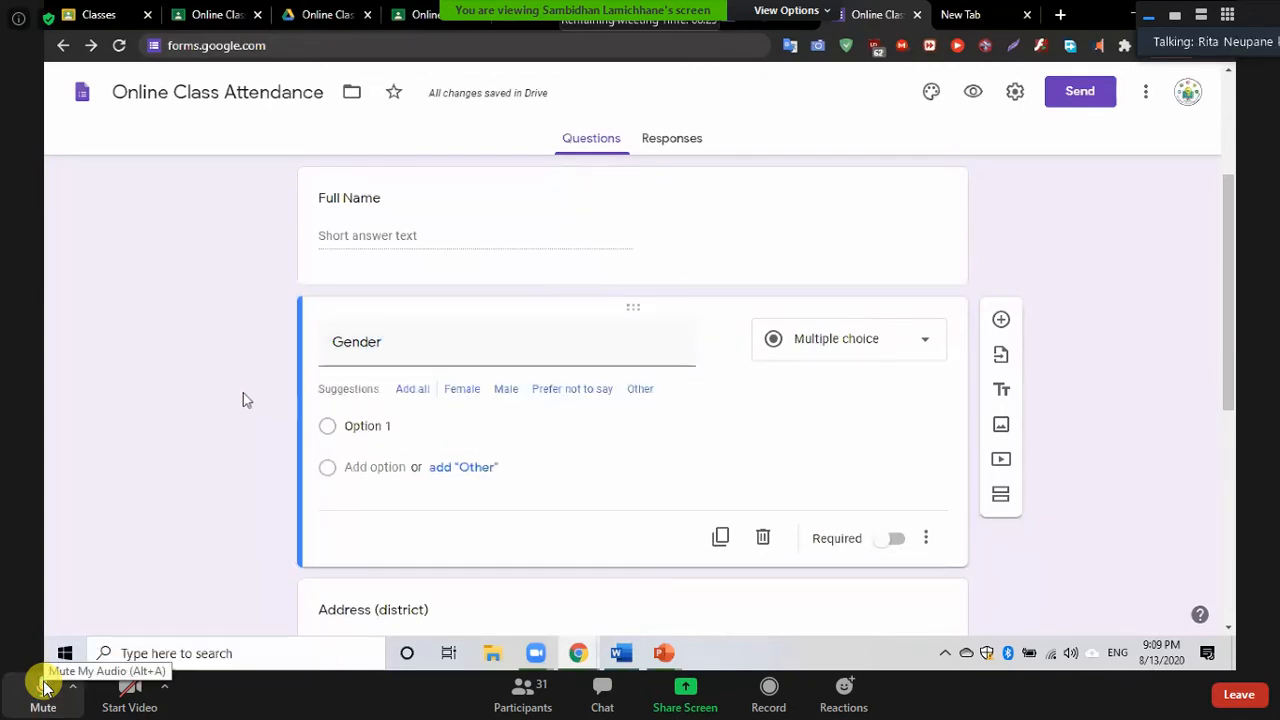
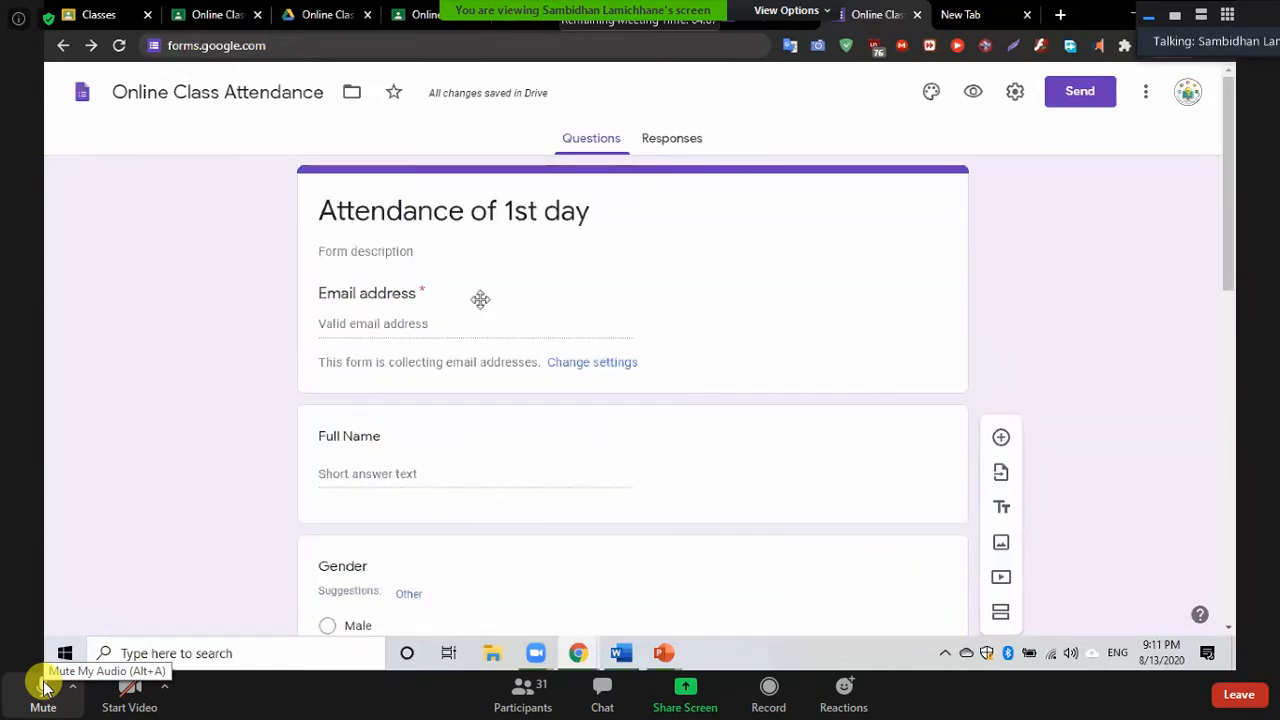
Add a blank question below Contact No., then switch to the empty new browser tab
{"action": "scroll", "coordinate": [480, 307], "scroll_direction": "down", "scroll_amount": 10}
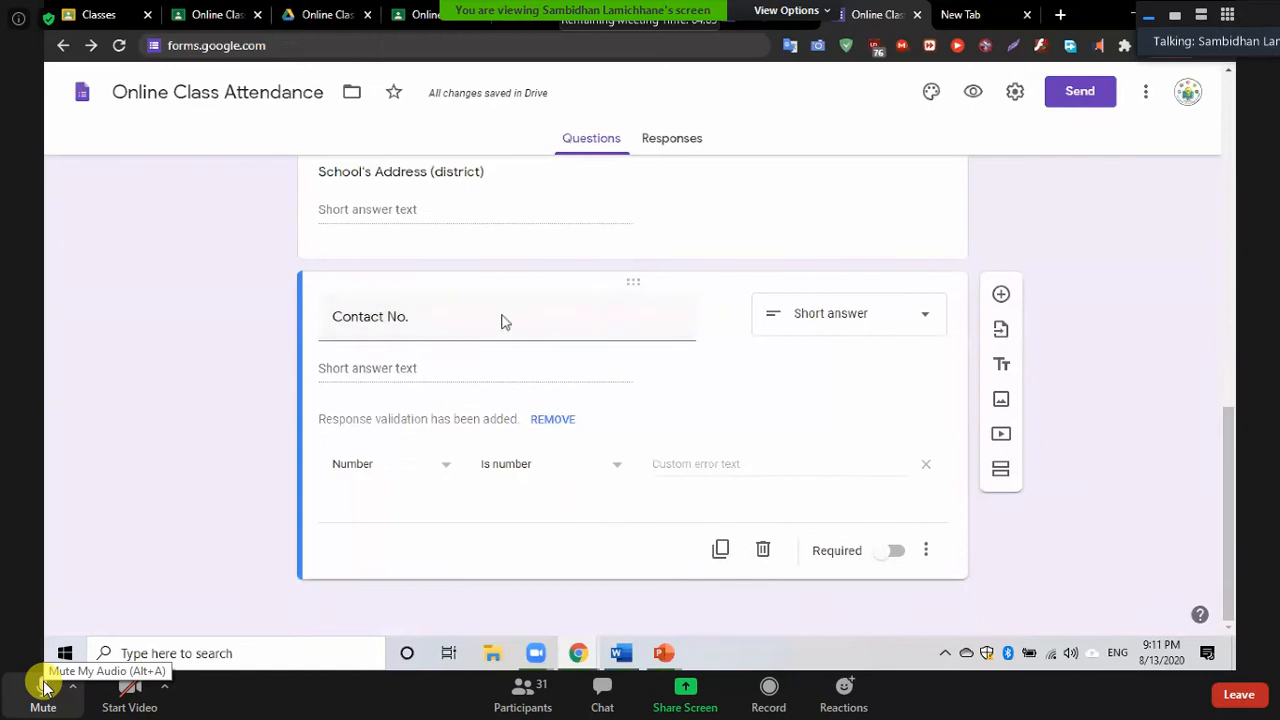
{"action": "left_click", "coordinate": [1002, 296]}
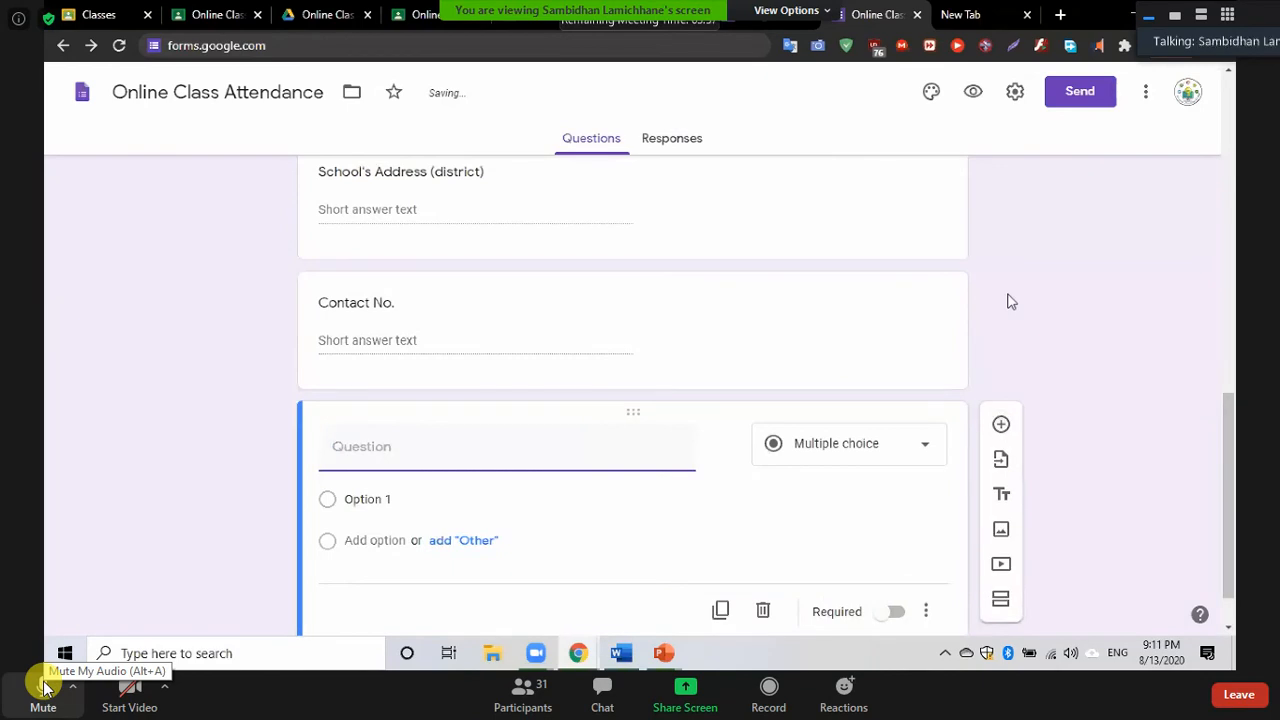
{"action": "left_click", "coordinate": [948, 16]}
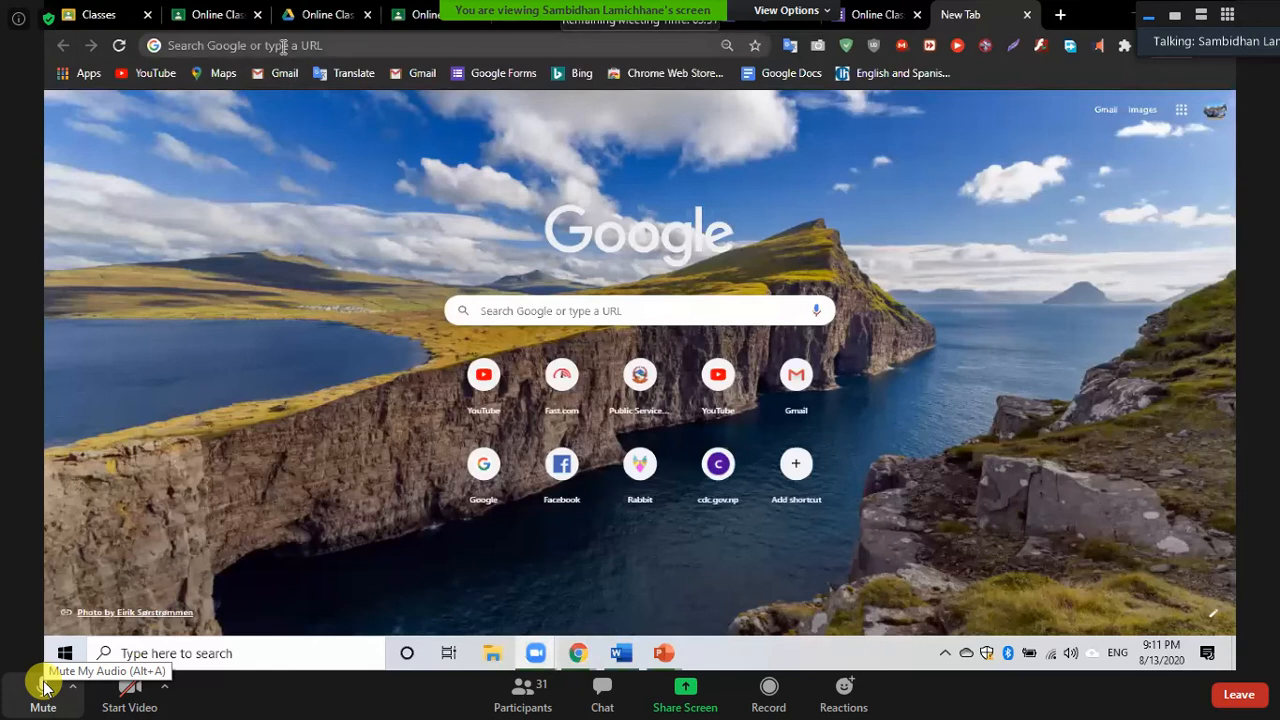
Go to forms.google.com in the new tab
{"action": "left_click", "coordinate": [284, 46]}
{"action": "type", "text": "forms"}
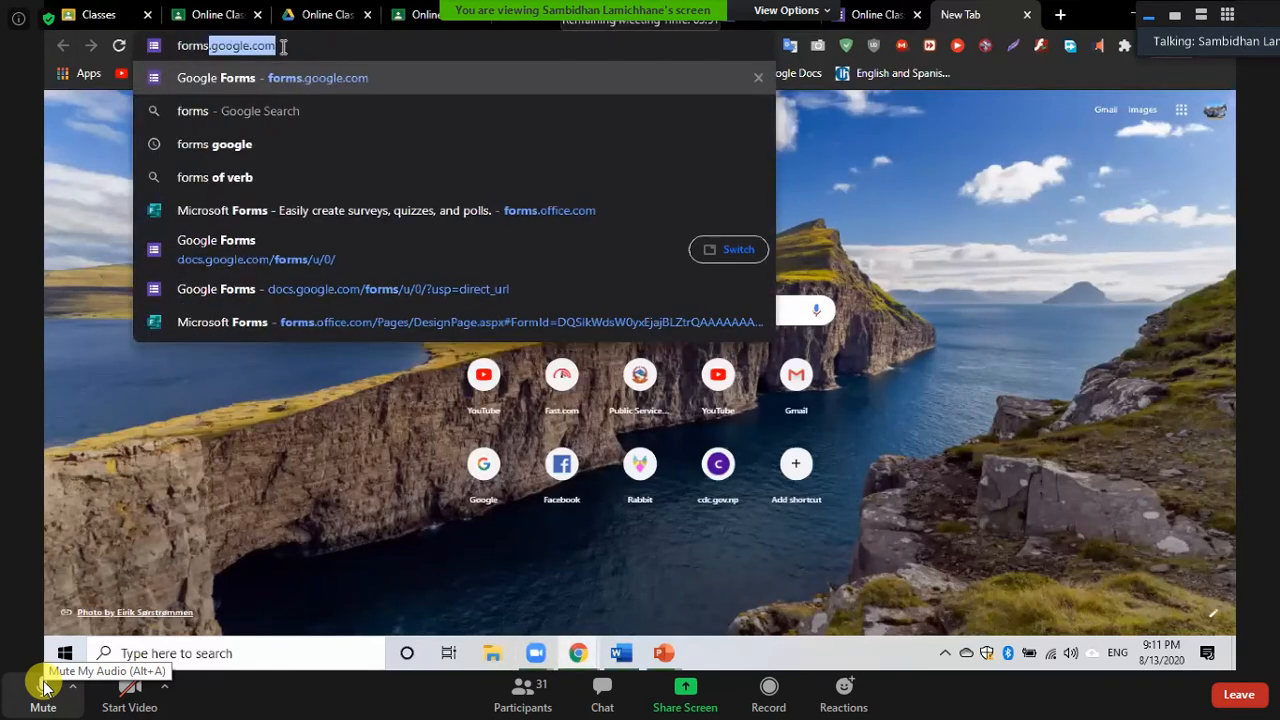
{"action": "key", "text": "Return"}
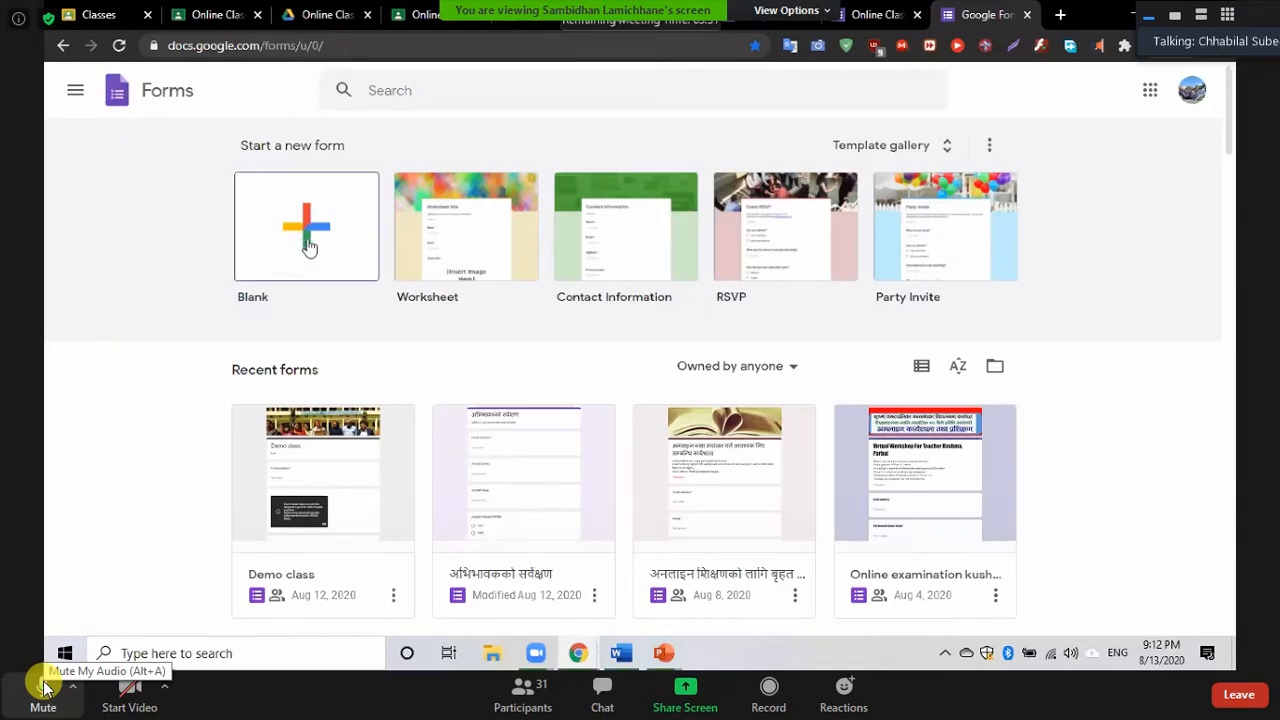
Create an Untitled form from the Blank tile under Start a new form
{"action": "left_click", "coordinate": [276, 246]}
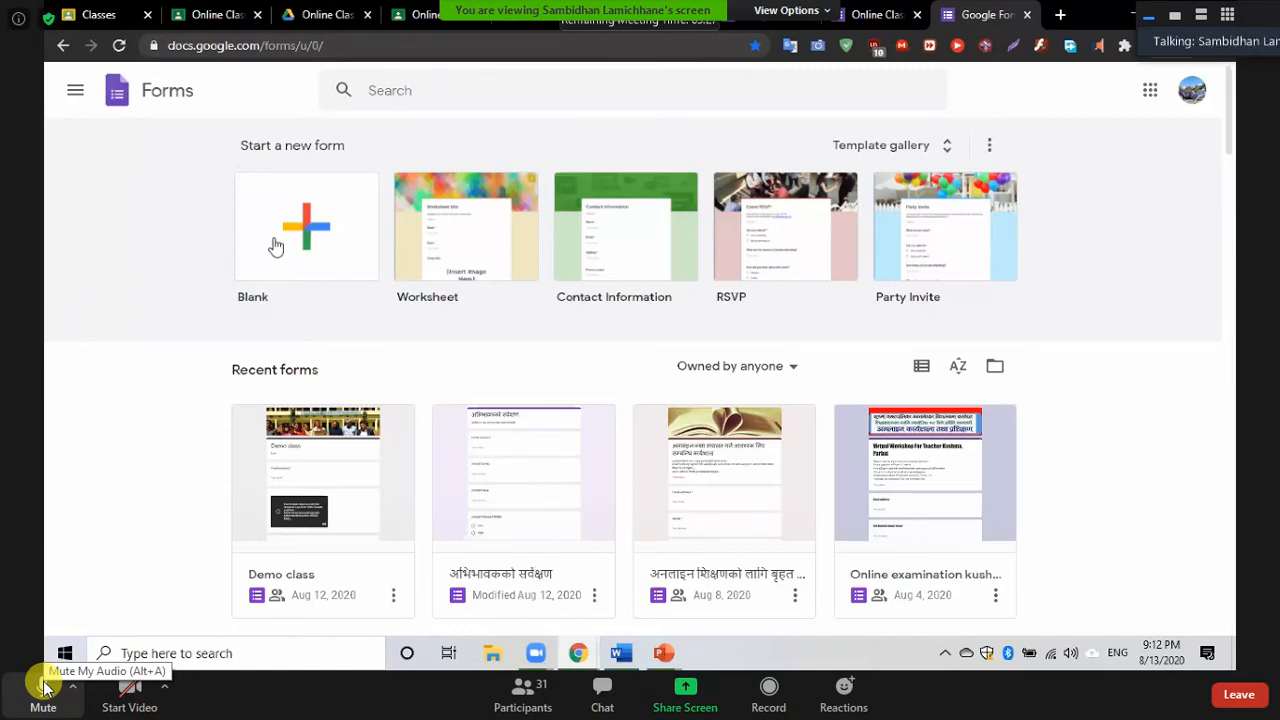
{"action": "left_click", "coordinate": [329, 245]}
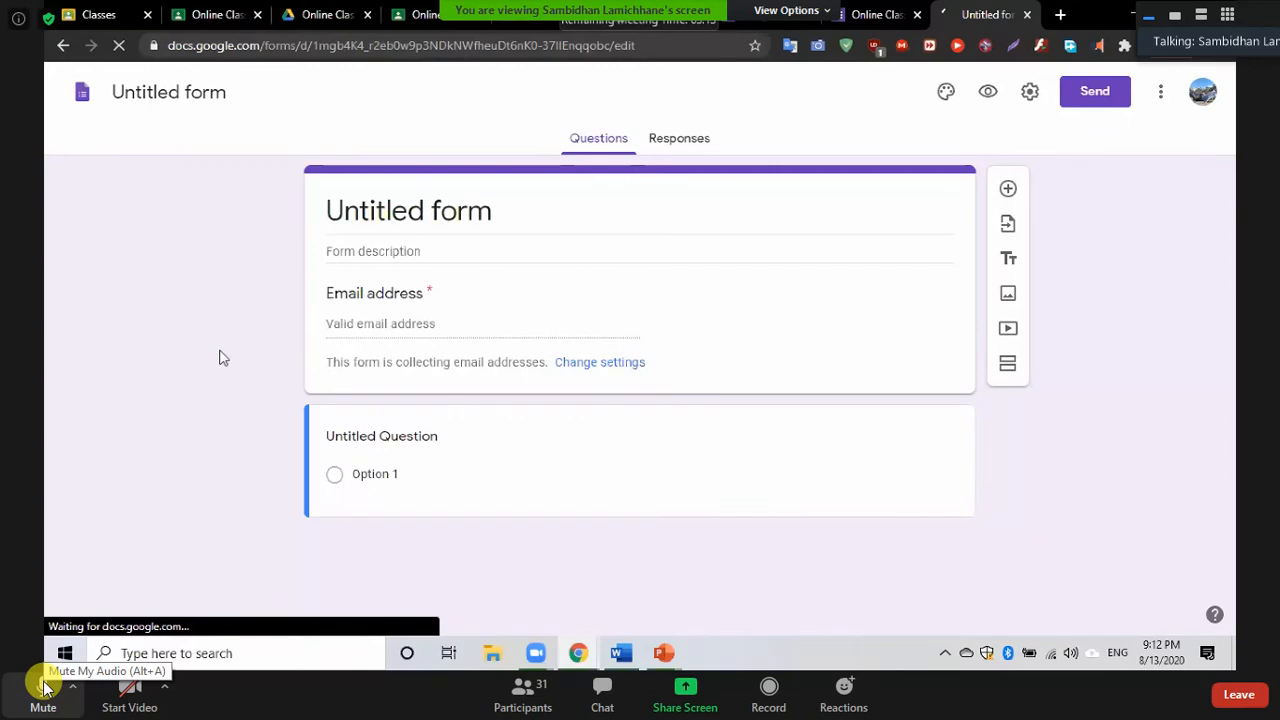
Rename the untitled form file to 'Attendance form'
{"action": "left_click", "coordinate": [153, 96]}
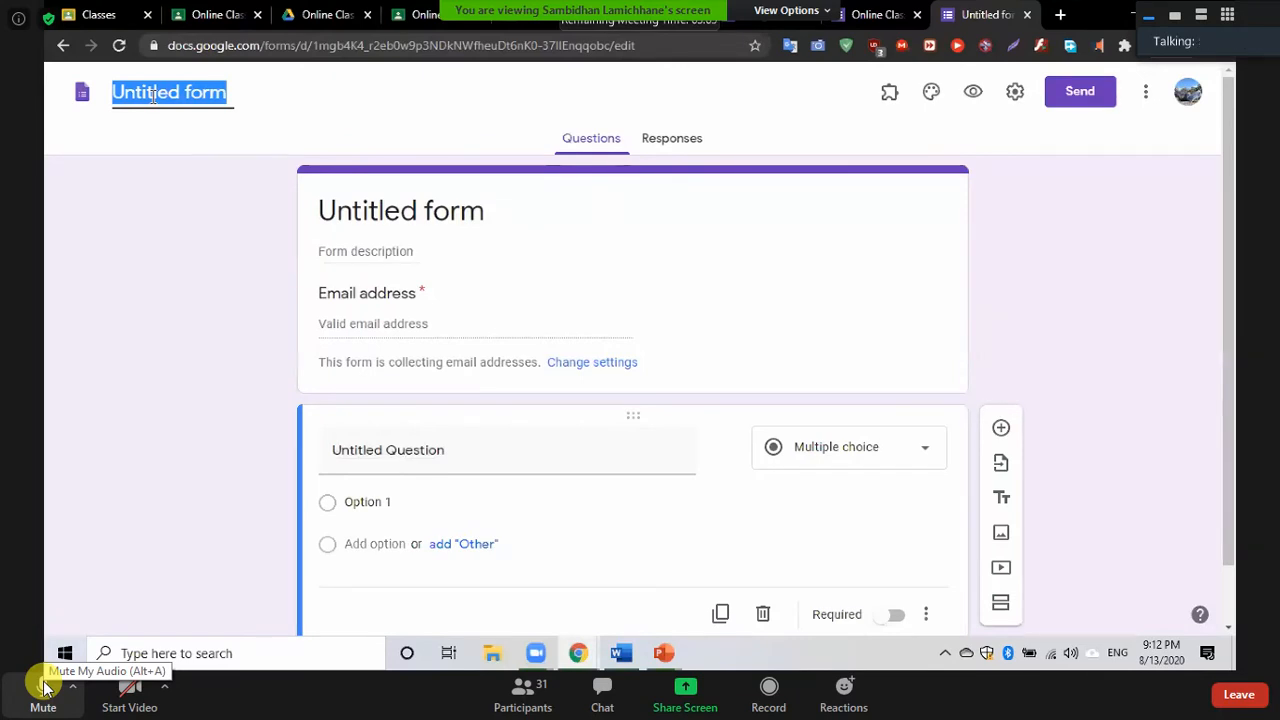
{"action": "type", "text": "Atte"}
{"action": "type", "text": "dacna"}
{"action": "key", "text": "BackSpace"}
{"action": "key", "text": "BackSpace"}
{"action": "key", "text": "BackSpace"}
{"action": "type", "text": "ce"}
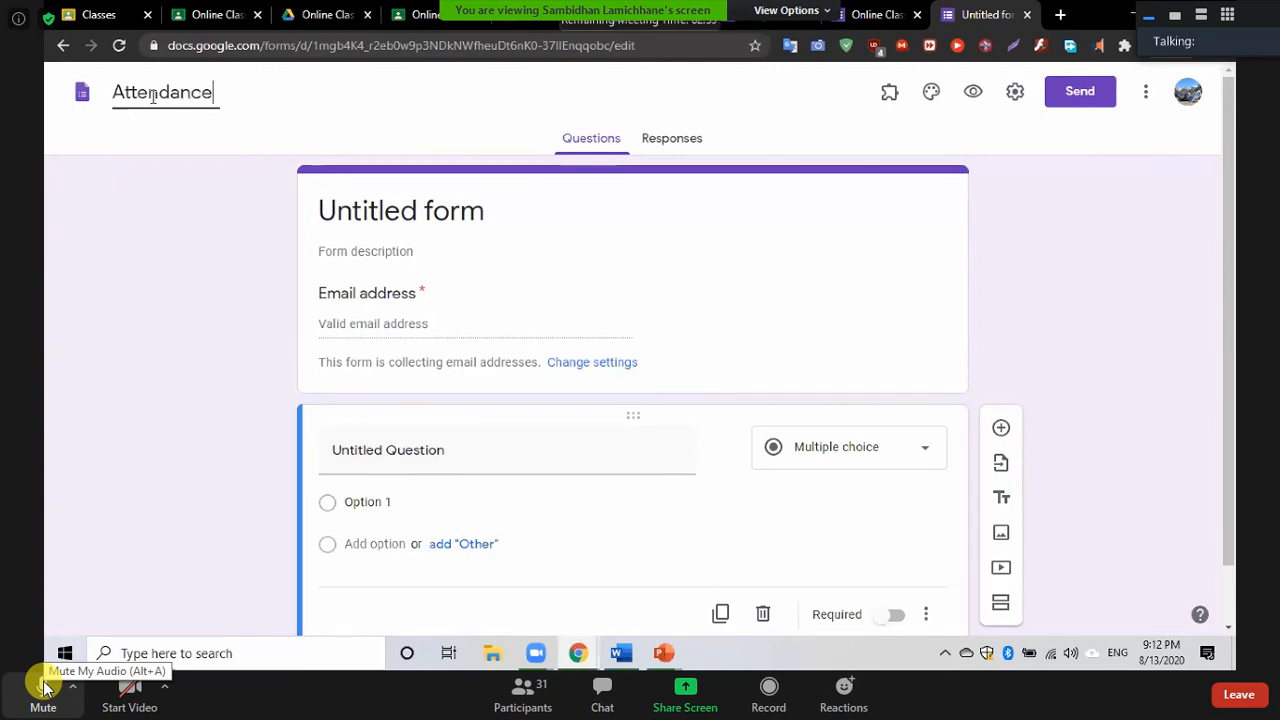
{"action": "type", "text": " form"}
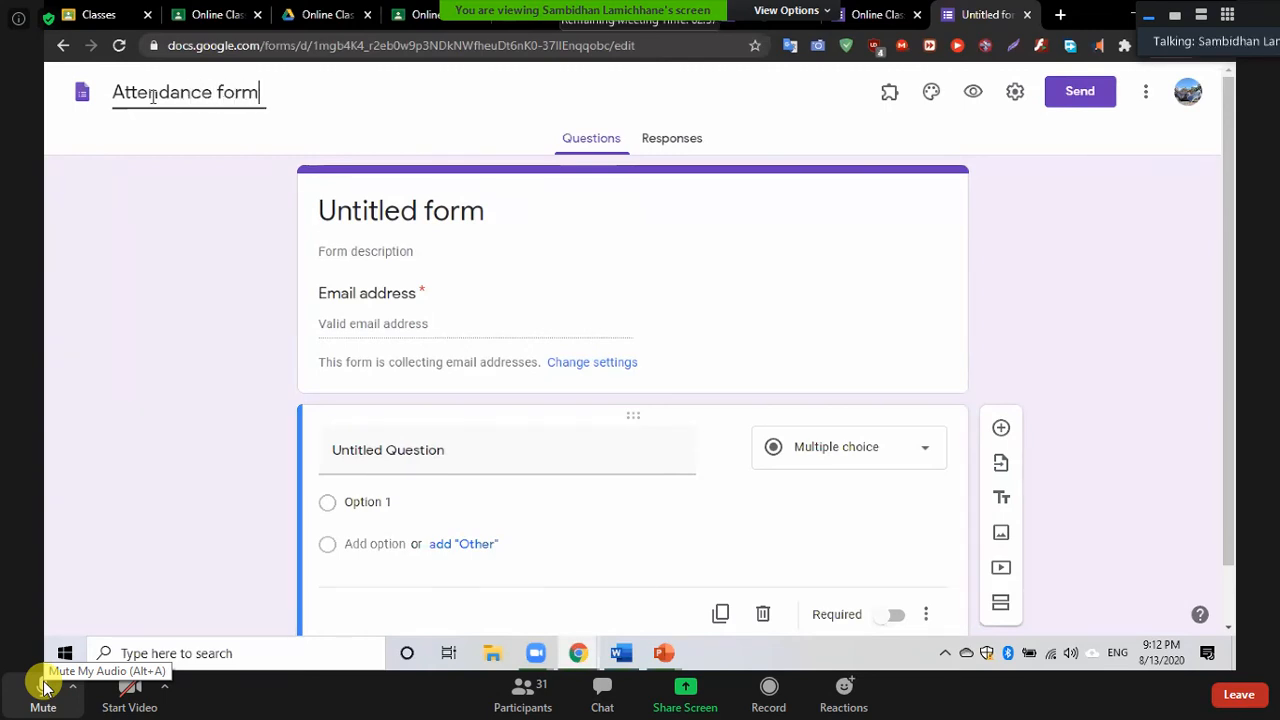
{"action": "left_click", "coordinate": [89, 171]}
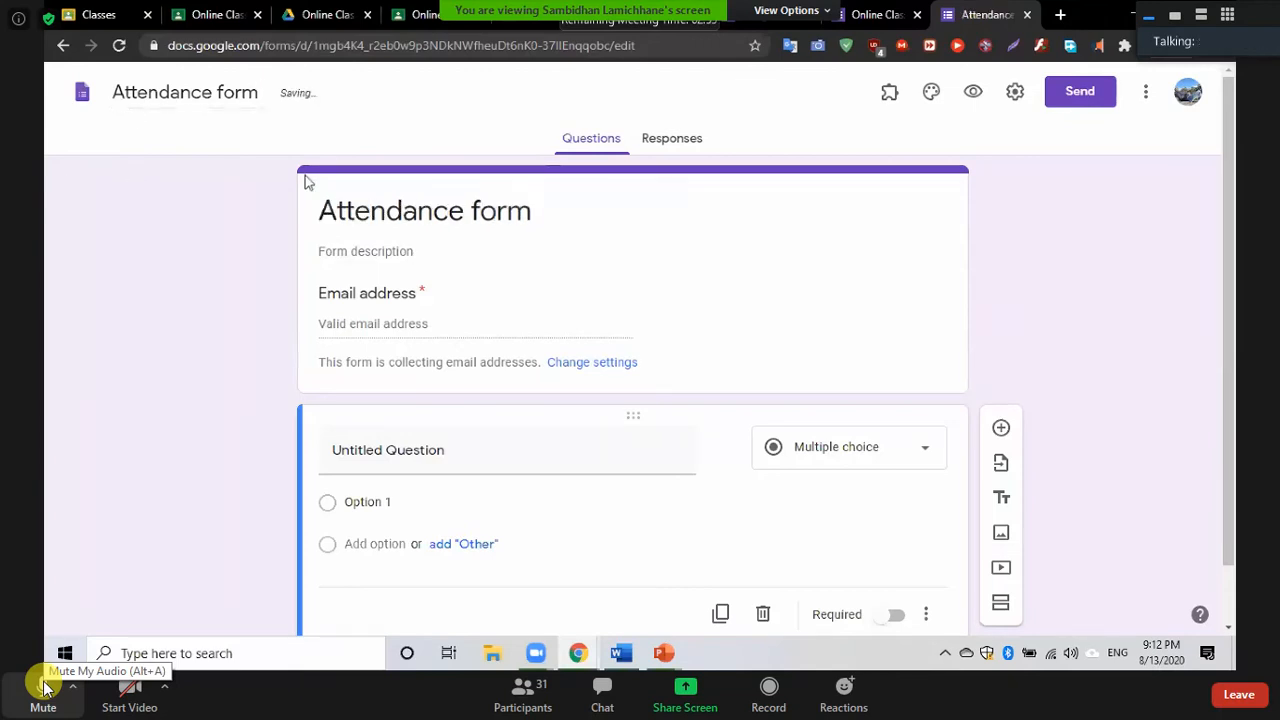
Change the form heading to 'Attendance of the 1st day'
{"action": "left_click", "coordinate": [446, 218]}
{"action": "double_click", "coordinate": [446, 220]}
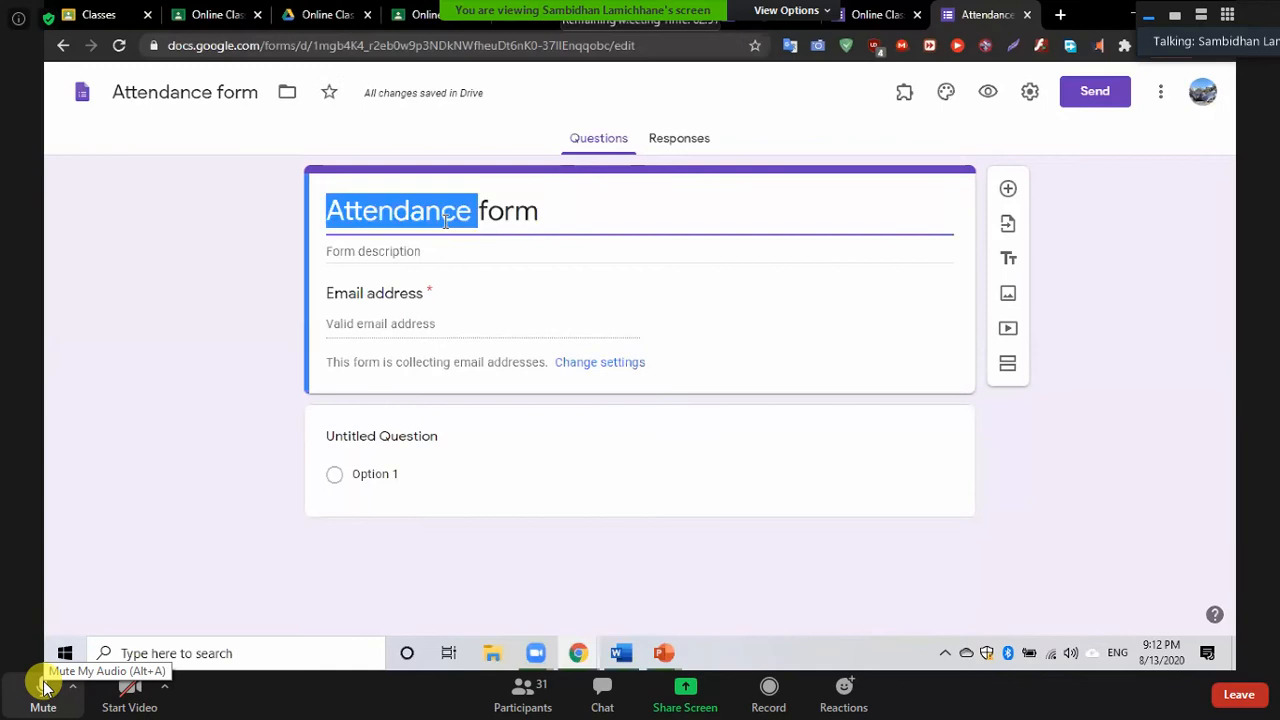
{"action": "left_click", "coordinate": [446, 222]}
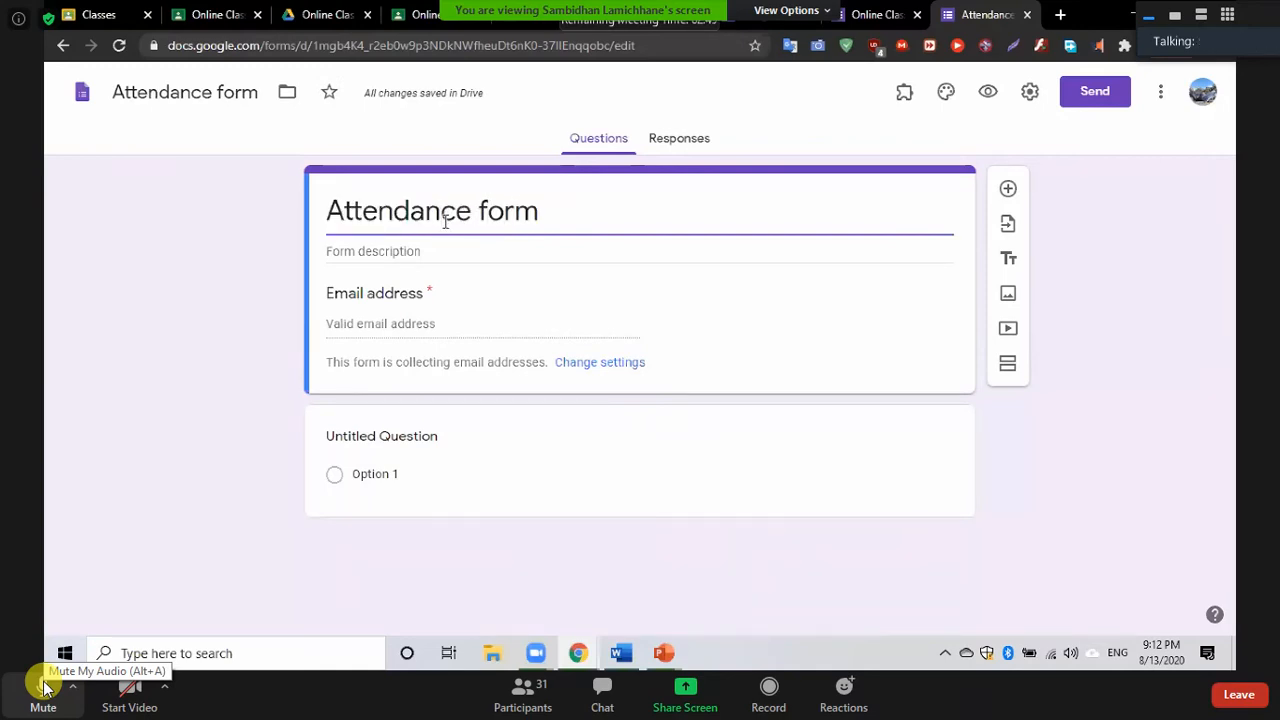
{"action": "key", "text": "Right"}
{"action": "key", "text": "Right"}
{"action": "key", "text": "Right"}
{"action": "key", "text": "Right"}
{"action": "key", "text": "Right"}
{"action": "key", "text": "Right"}
{"action": "key", "text": "BackSpace"}
{"action": "key", "text": "BackSpace"}
{"action": "key", "text": "BackSpace"}
{"action": "key", "text": "BackSpace"}
{"action": "type", "text": "of t"}
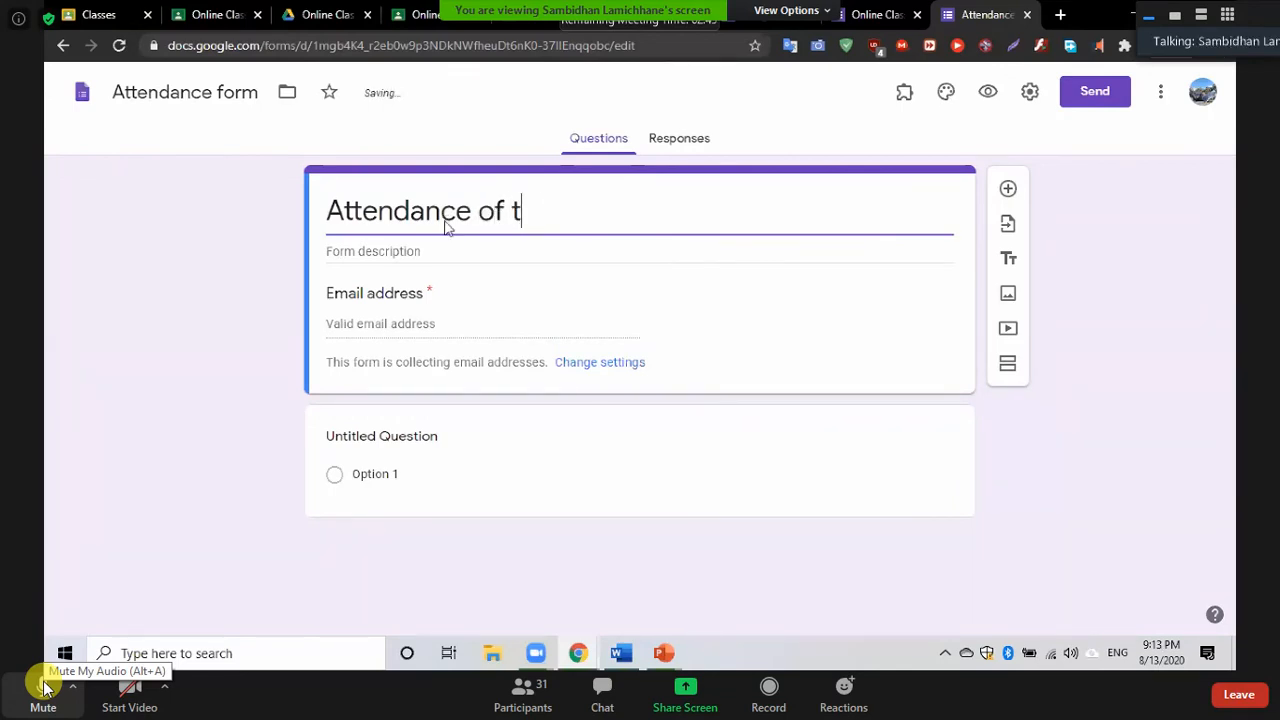
{"action": "type", "text": "he"}
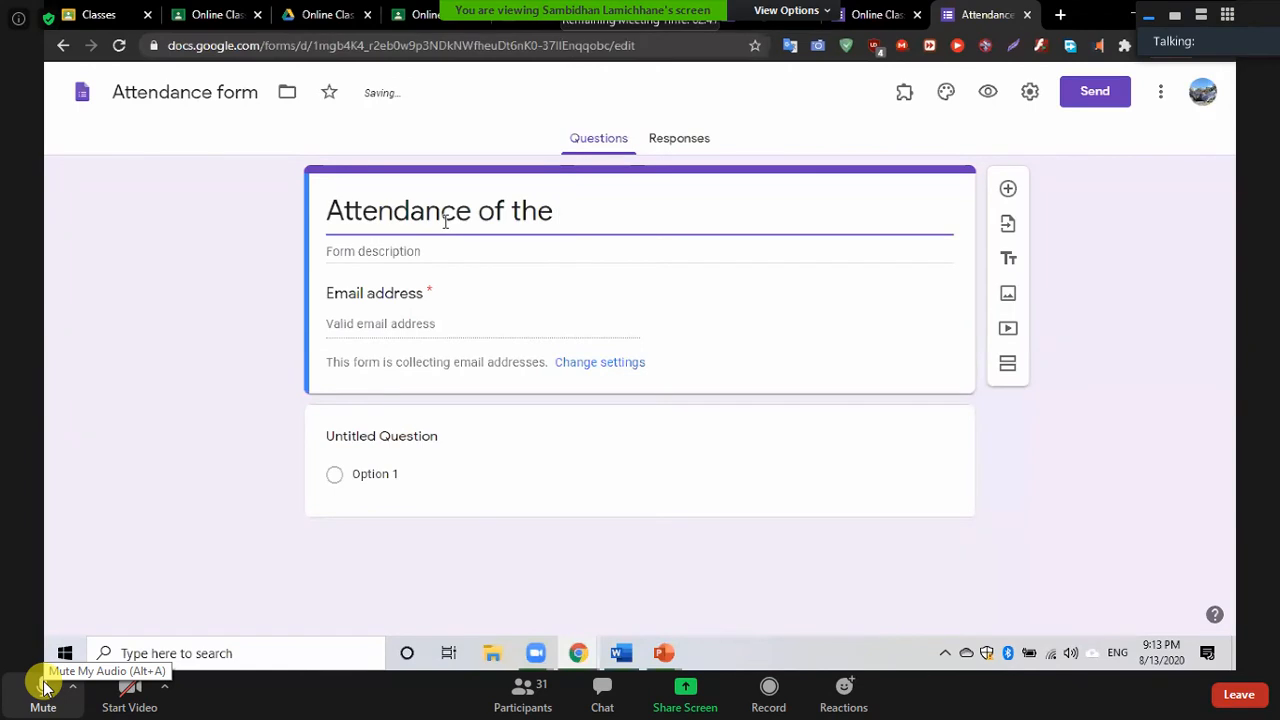
{"action": "type", "text": " 1st day"}
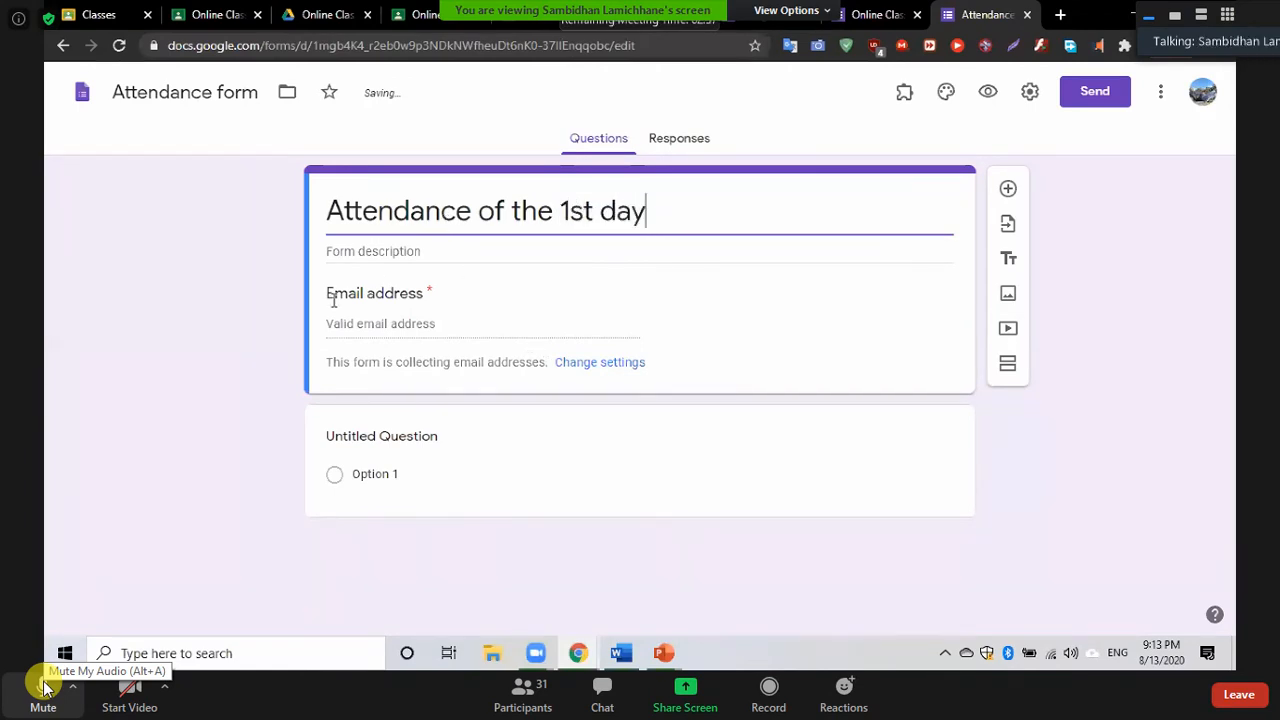
{"action": "left_click", "coordinate": [347, 255]}
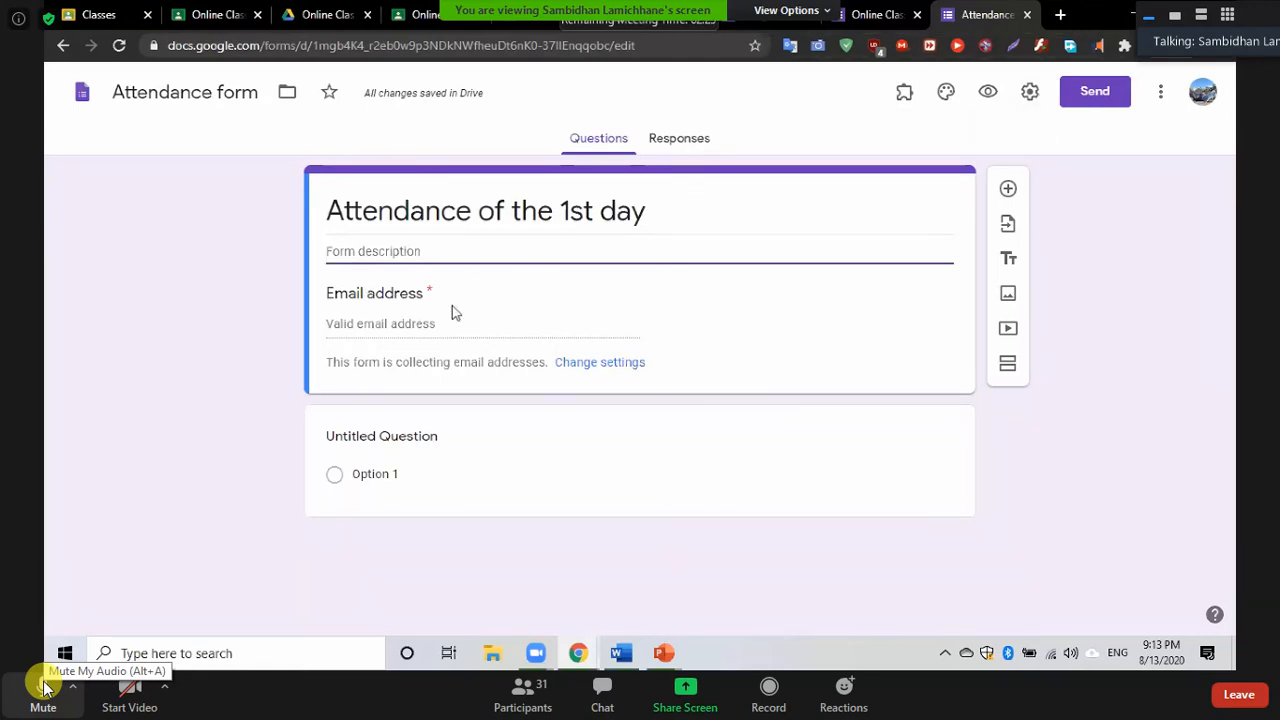
In Settings, keep Collect email addresses on with response receipts off, and save
{"action": "left_click", "coordinate": [1030, 91]}
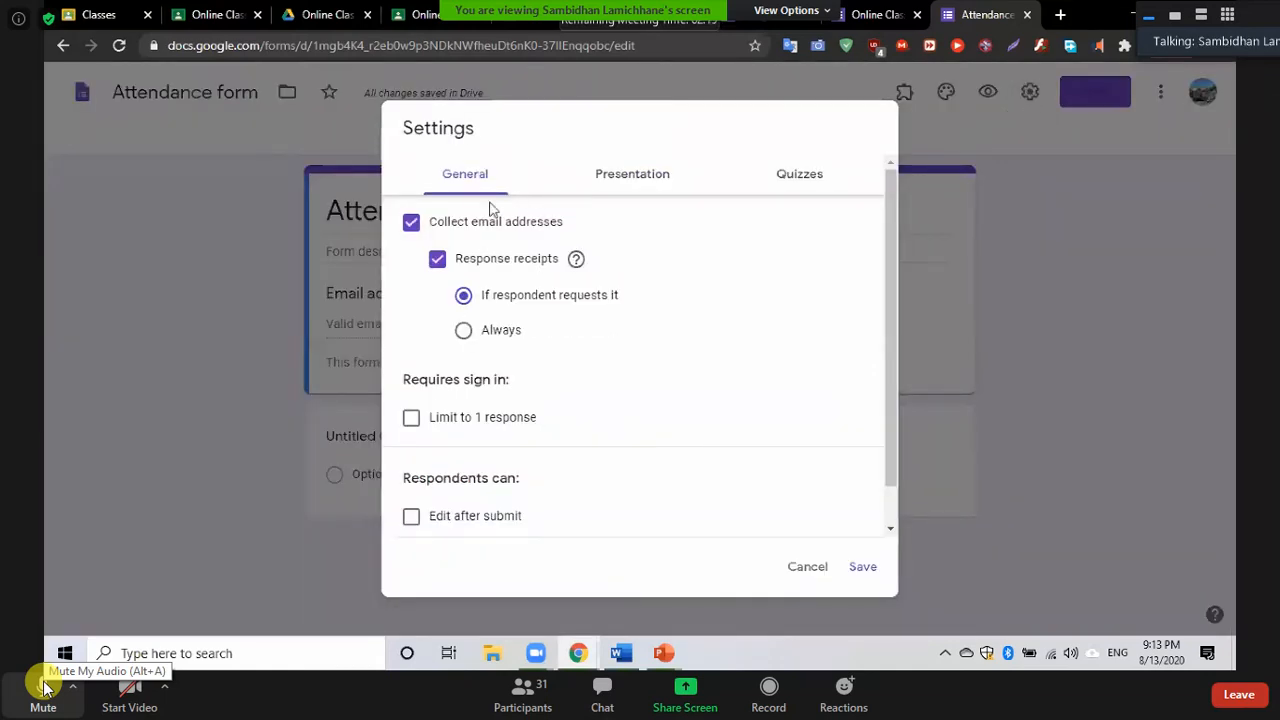
{"action": "left_click", "coordinate": [412, 223]}
{"action": "left_click", "coordinate": [412, 226]}
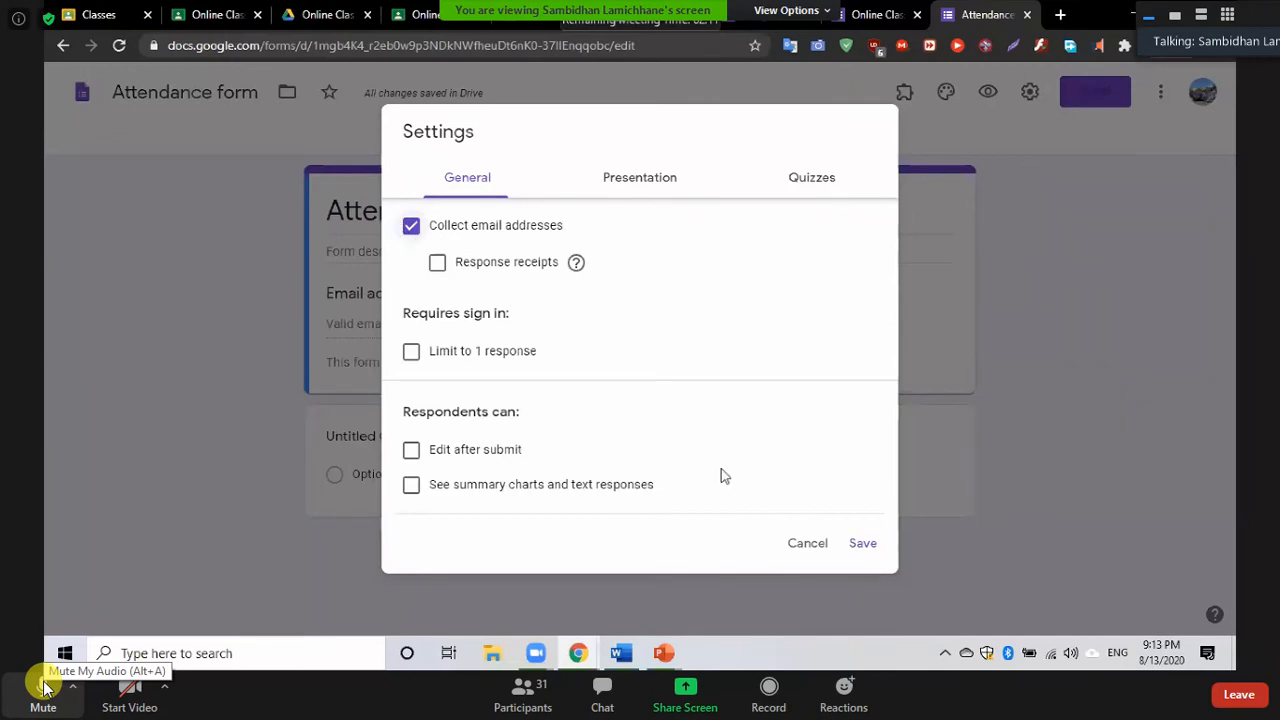
{"action": "left_click", "coordinate": [862, 545]}
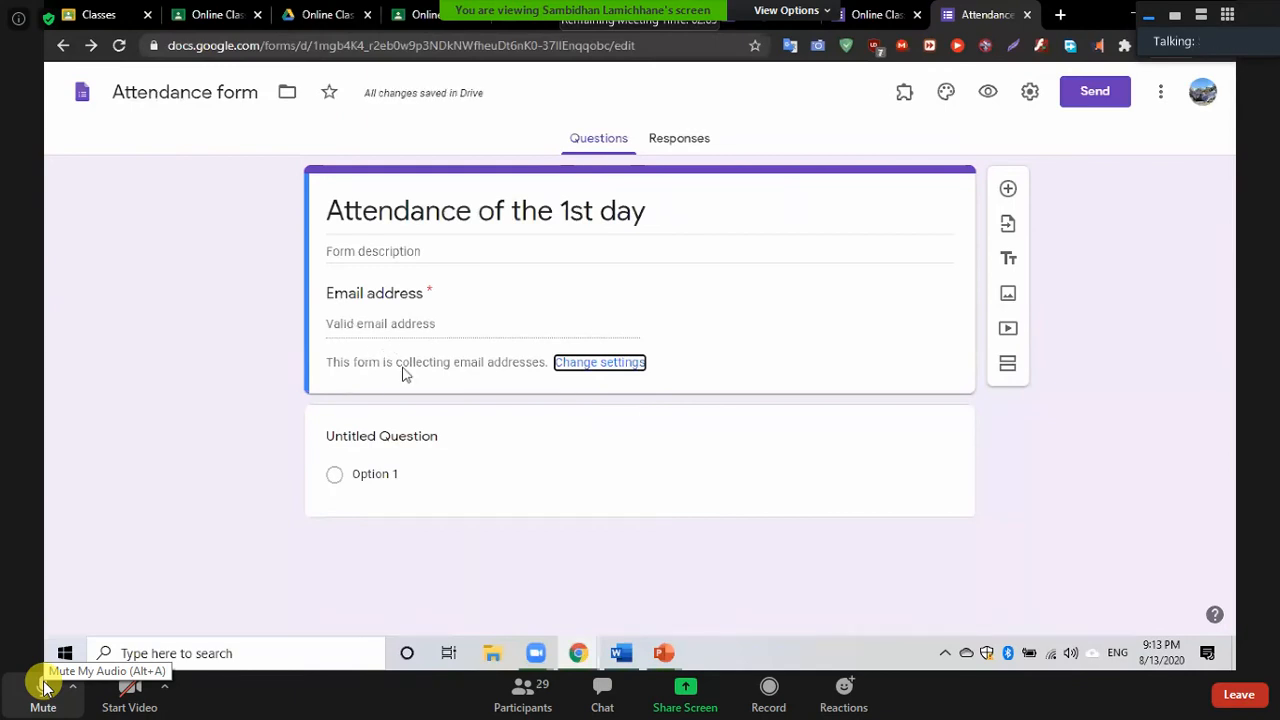
{"action": "left_click", "coordinate": [417, 441]}
Title the first short-answer question 'Full Name'
{"action": "left_click", "coordinate": [416, 326]}
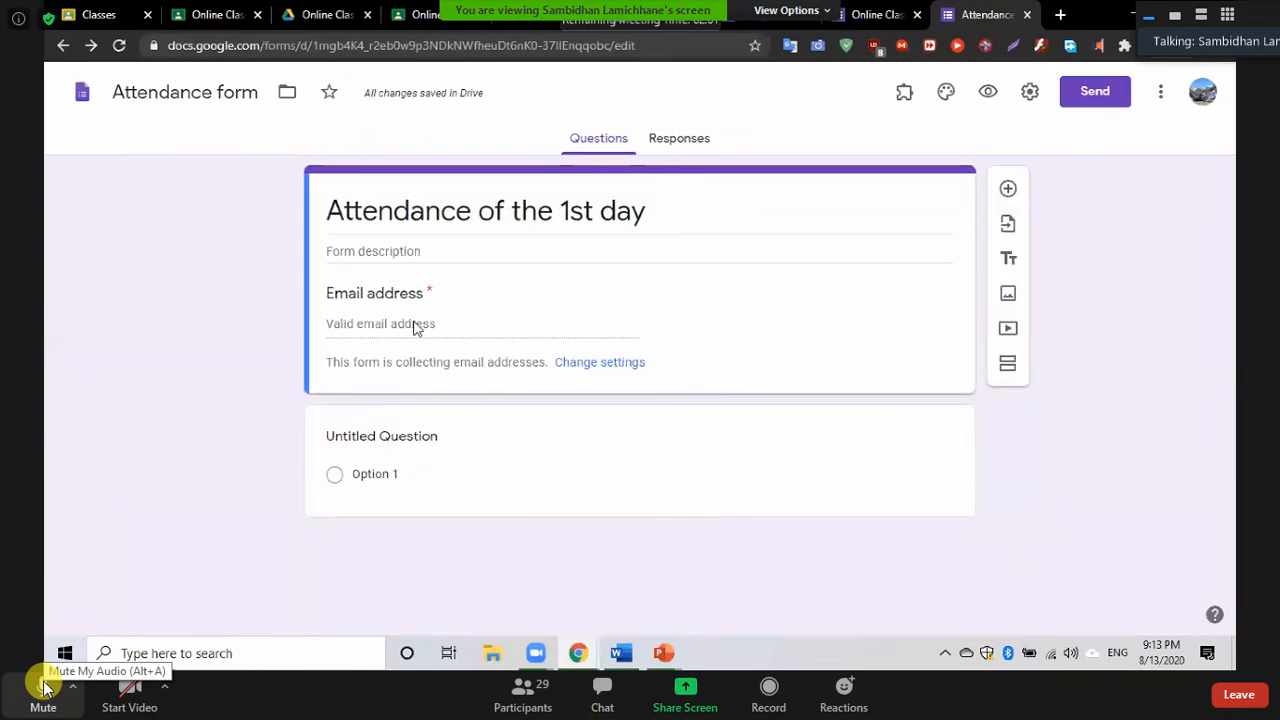
{"action": "left_click", "coordinate": [425, 441]}
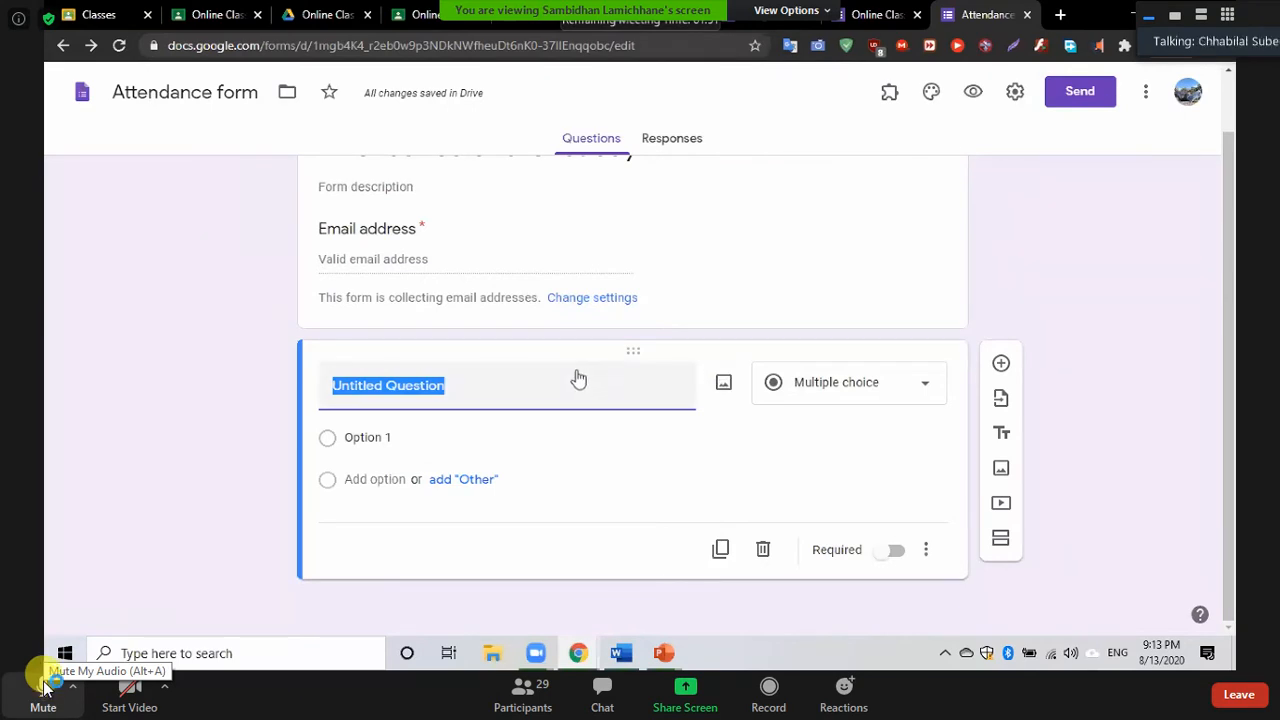
{"action": "type", "text": "Ful"}
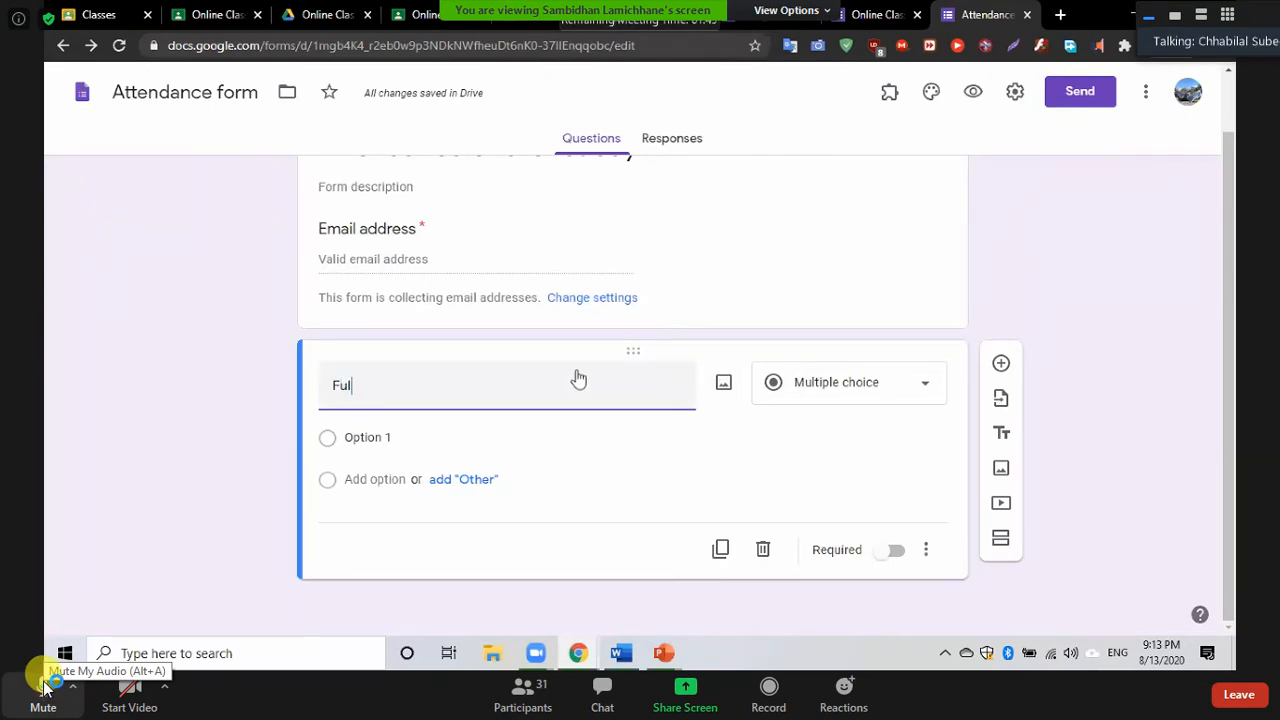
{"action": "type", "text": "l name"}
{"action": "key", "text": "BackSpace"}
{"action": "key", "text": "BackSpace"}
{"action": "key", "text": "BackSpace"}
{"action": "key", "text": "BackSpace"}
{"action": "type", "text": "Name"}
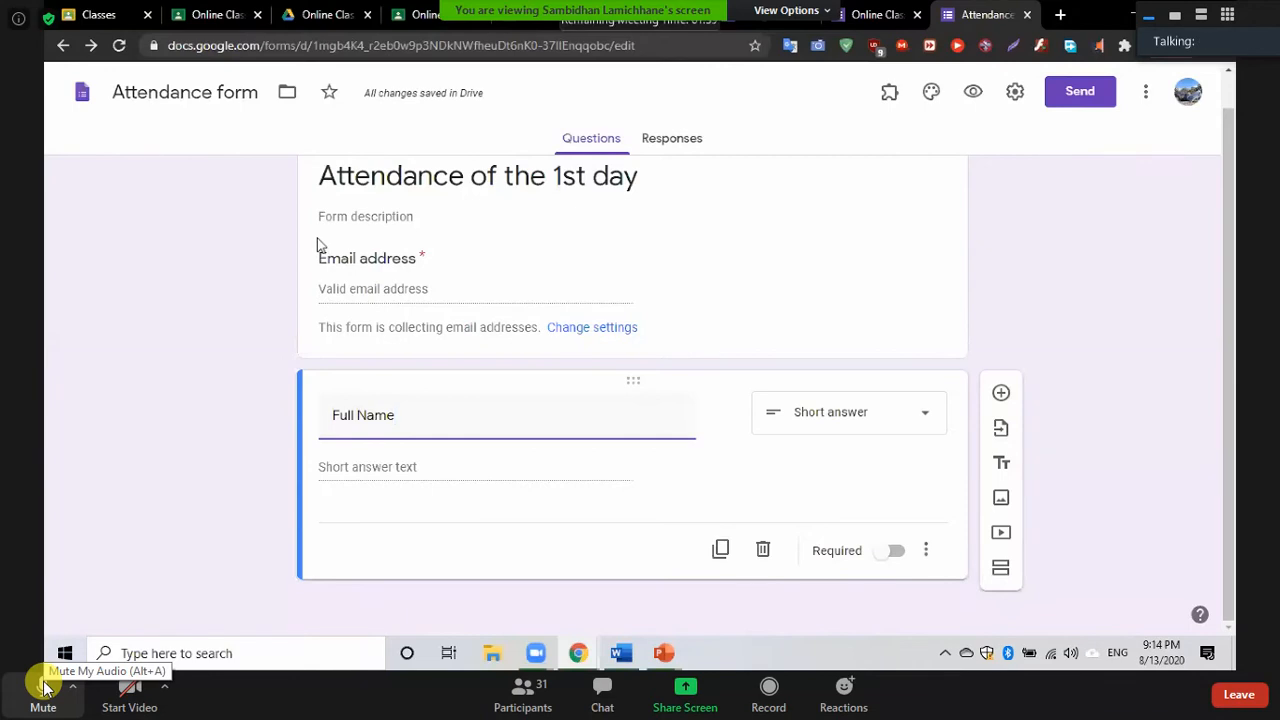
{"action": "left_click", "coordinate": [345, 225]}
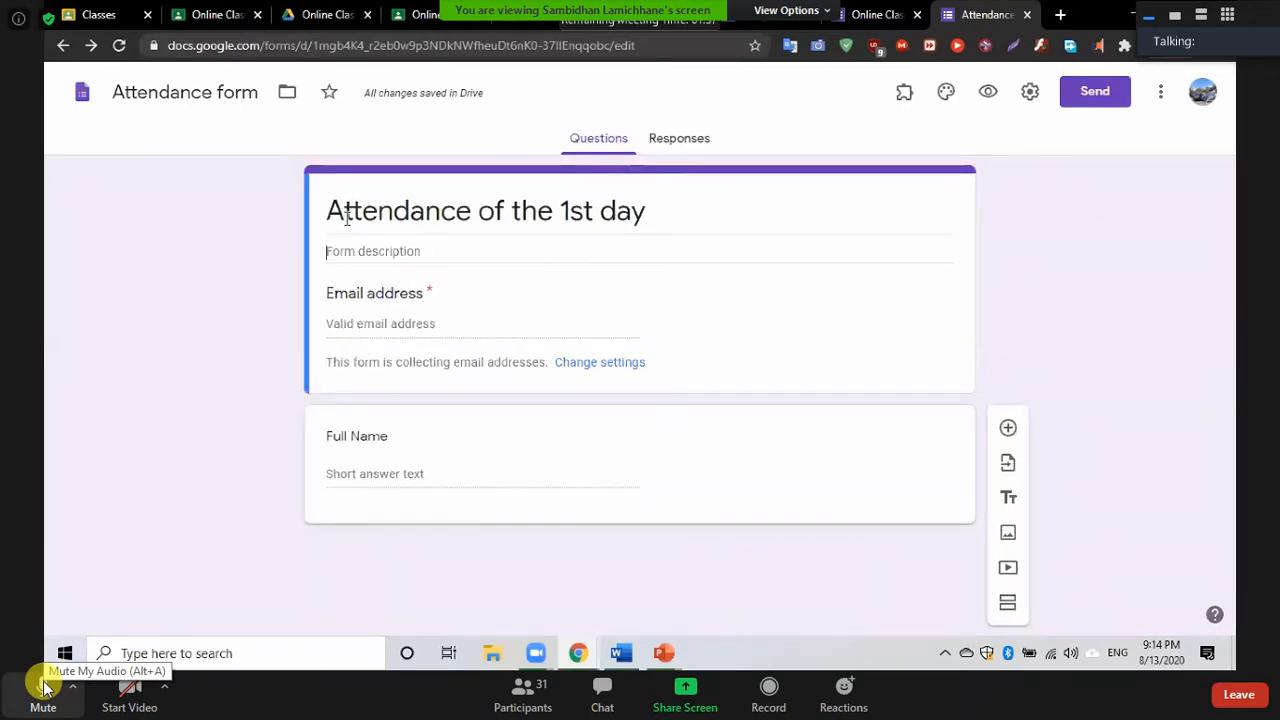
Enter the description 'Dear students Please fill the form for your regular attendance', correcting 'attendace'
{"action": "type", "text": "DEa"}
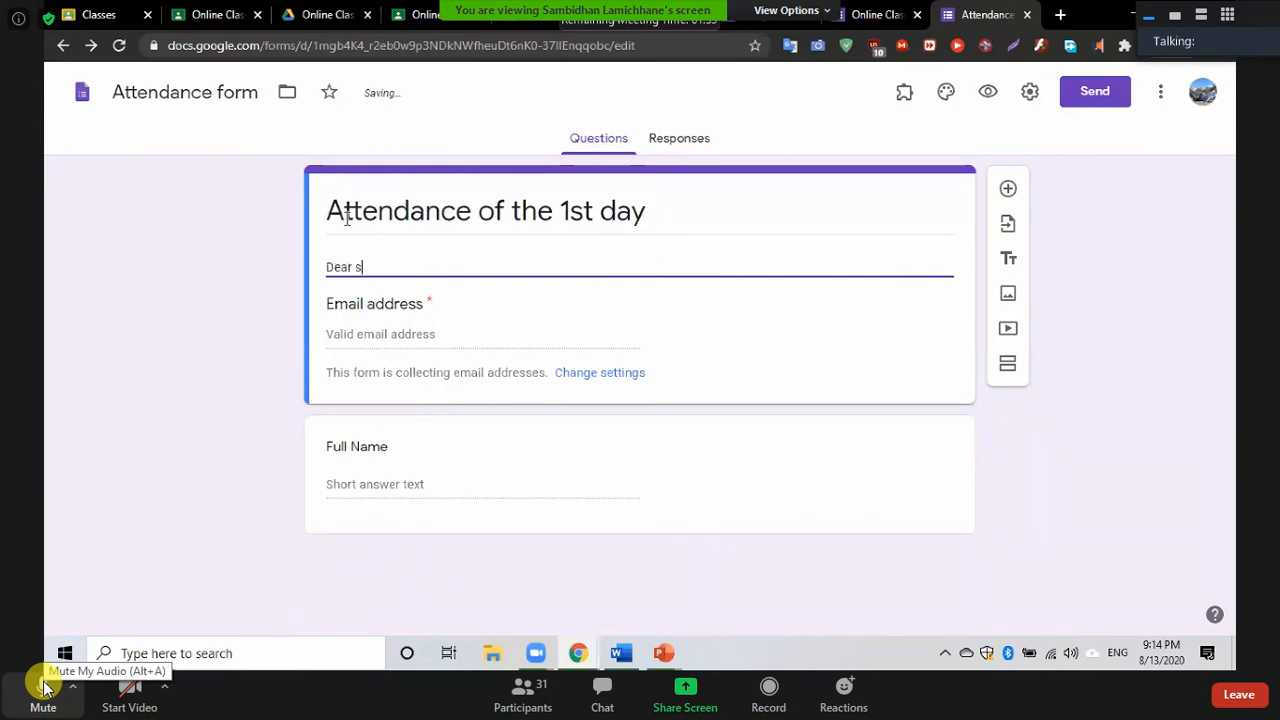
{"action": "type", "text": "r students Please fill"}
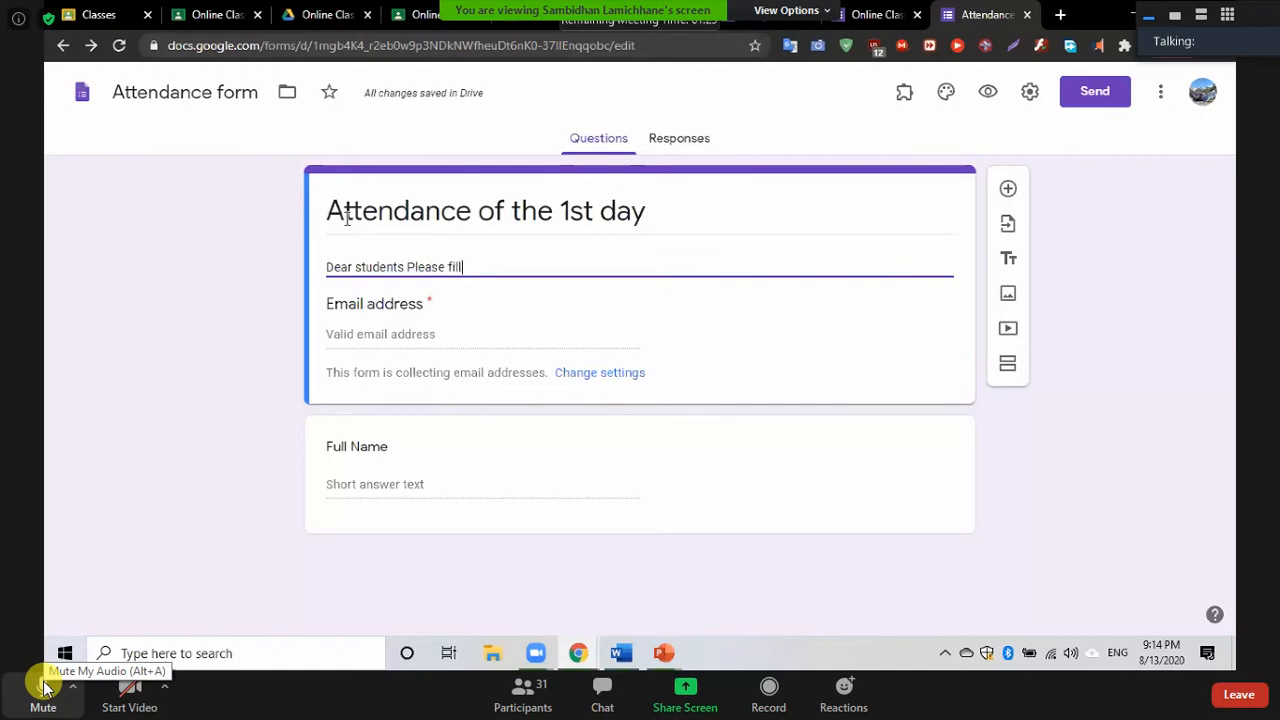
{"action": "type", "text": " the form"}
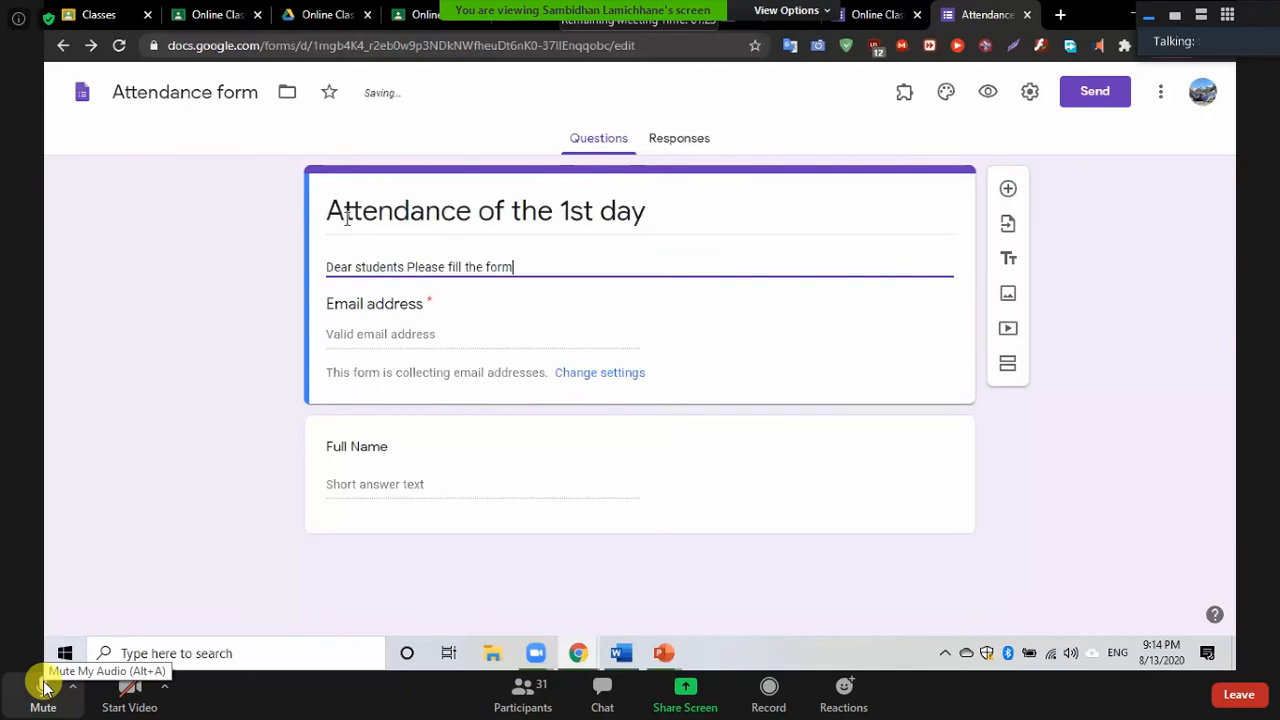
{"action": "type", "text": " for your regular attendace"}
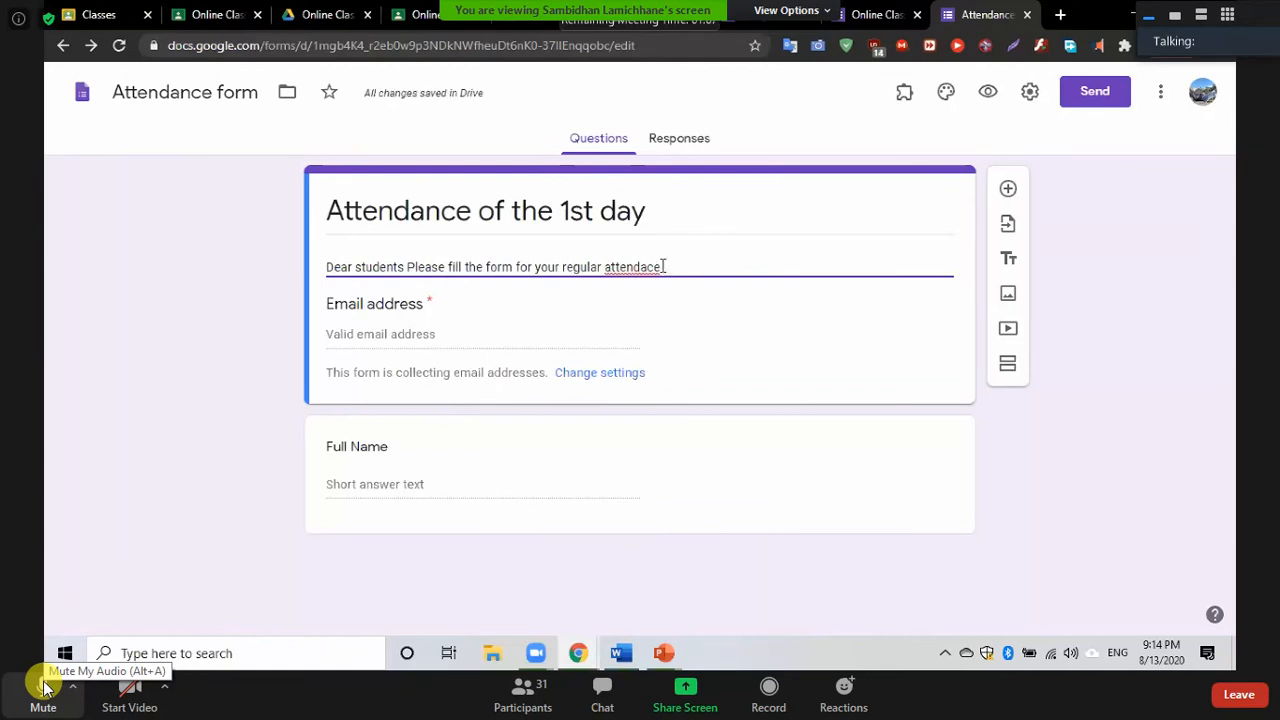
{"action": "left_click_drag", "start_coordinate": [660, 267], "coordinate": [642, 268]}
{"action": "left_click", "coordinate": [642, 267]}
{"action": "right_click", "coordinate": [642, 267]}
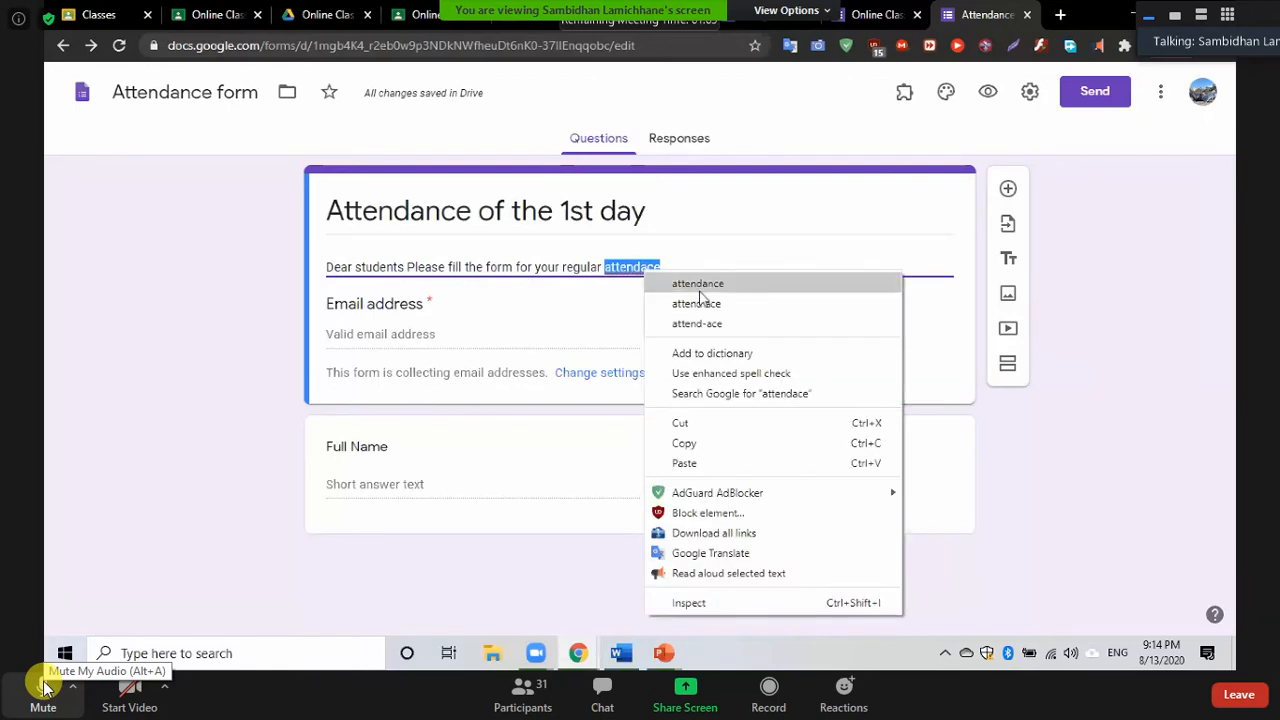
{"action": "left_click", "coordinate": [699, 285]}
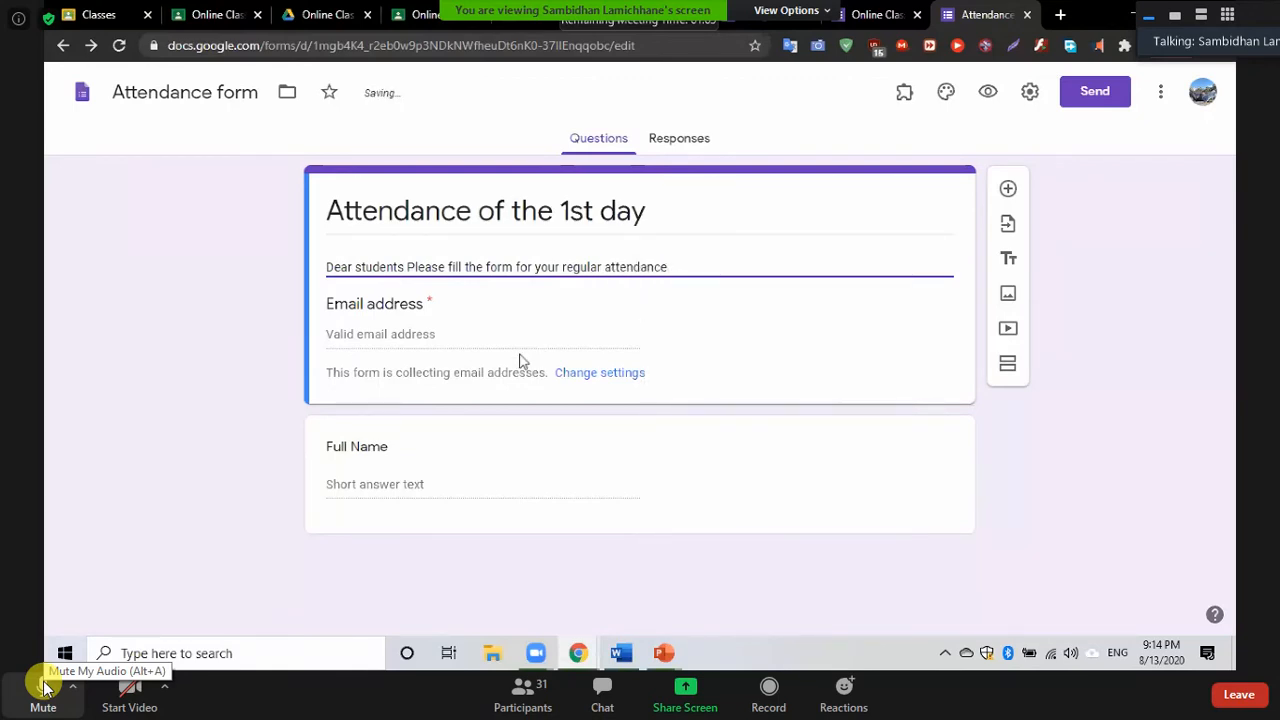
{"action": "left_click", "coordinate": [252, 356]}
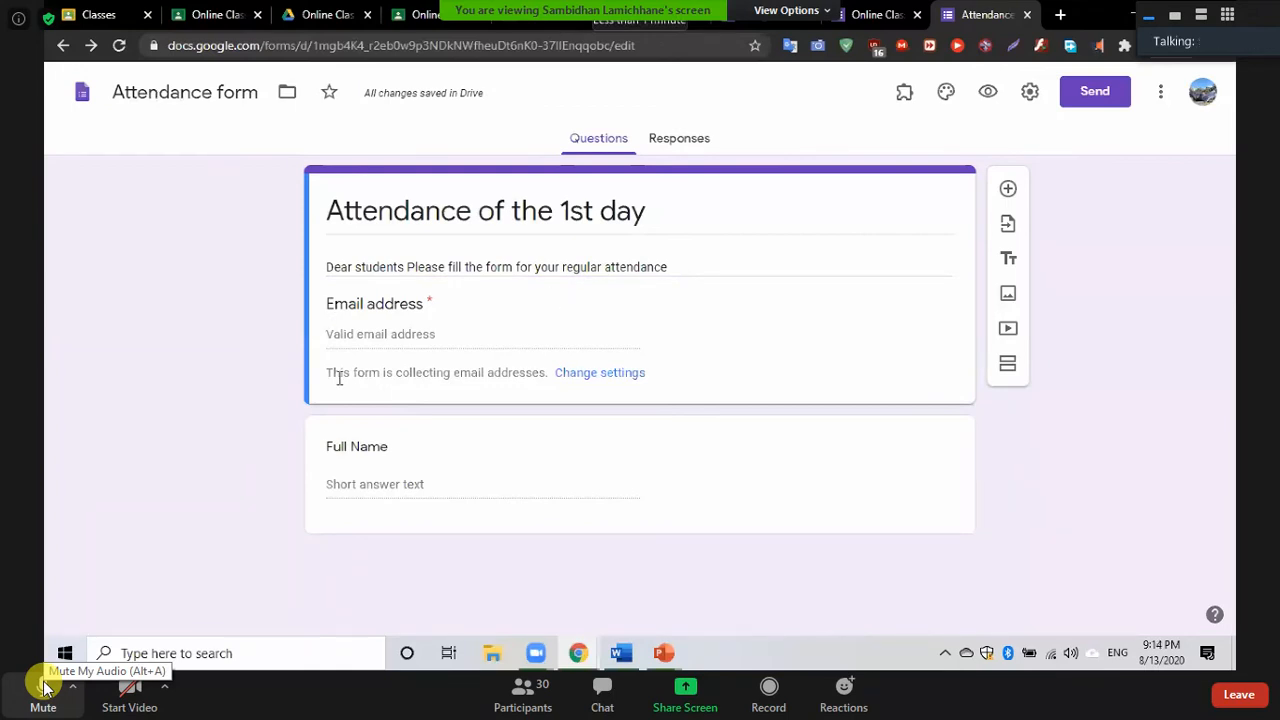
{"action": "left_click", "coordinate": [447, 489]}
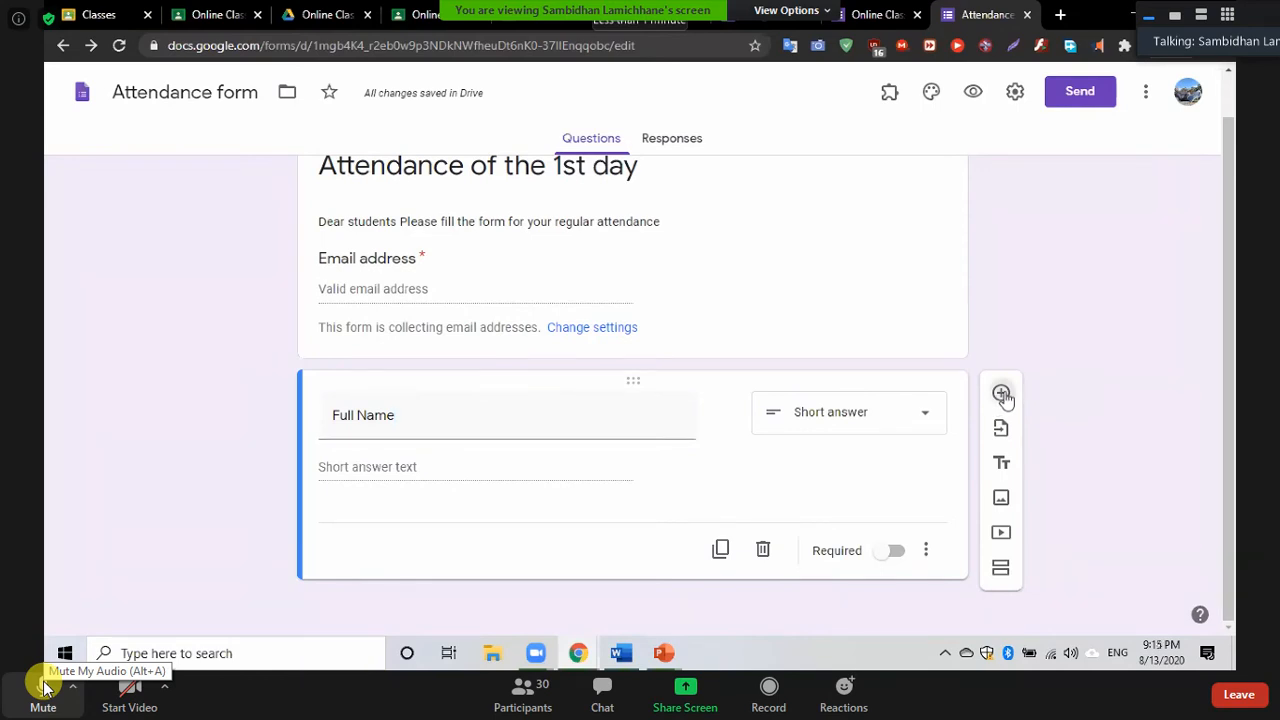
Add a blank question below Full Name, then switch to the other form's tab
{"action": "left_click", "coordinate": [1002, 395]}
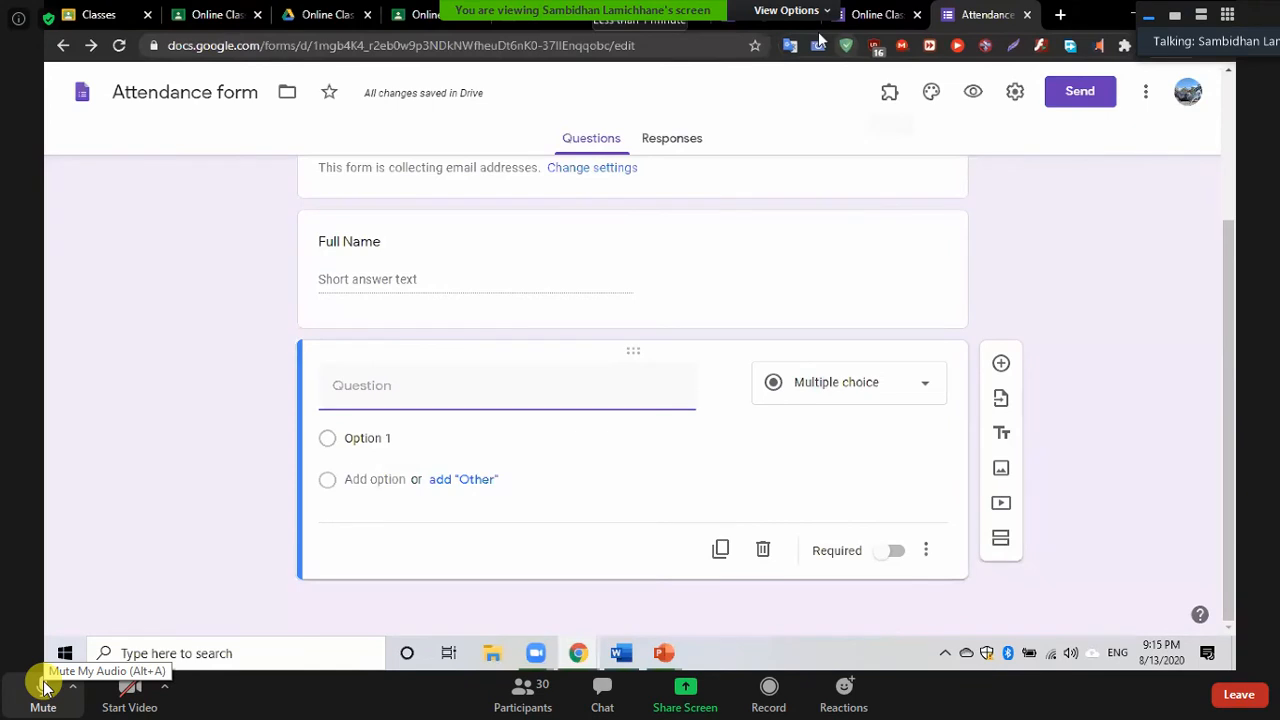
{"action": "left_click", "coordinate": [184, 132]}
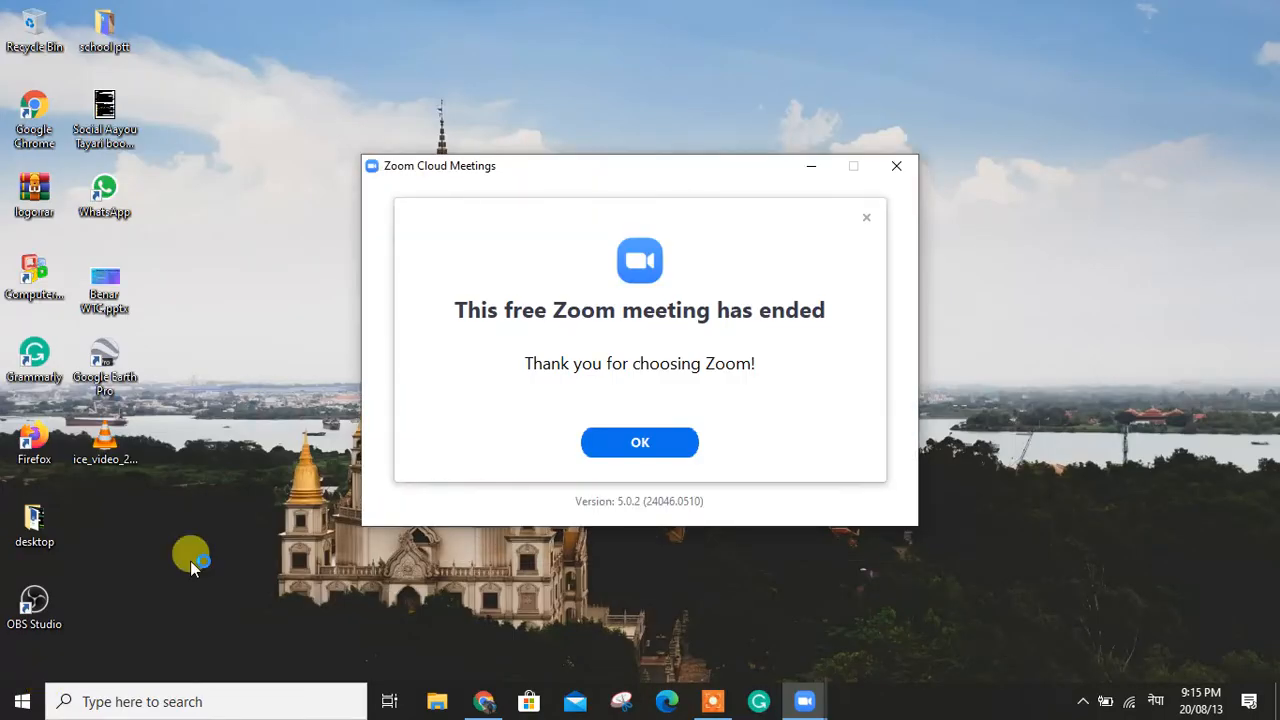
Dismiss the 'This free Zoom meeting has ended' notice with OK
{"action": "left_click", "coordinate": [632, 446]}
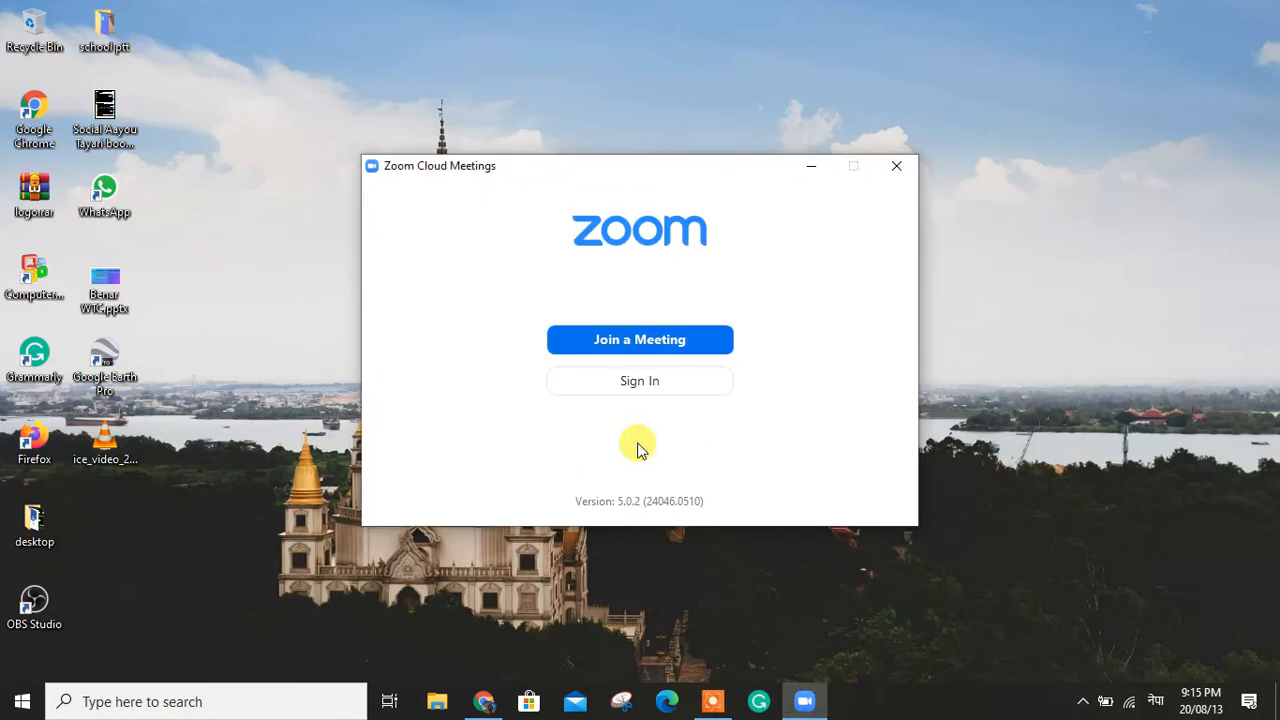
Cancel joining a meeting, close Zoom, minimise Chrome to the desktop, and pause the recording
{"action": "left_click", "coordinate": [639, 342]}
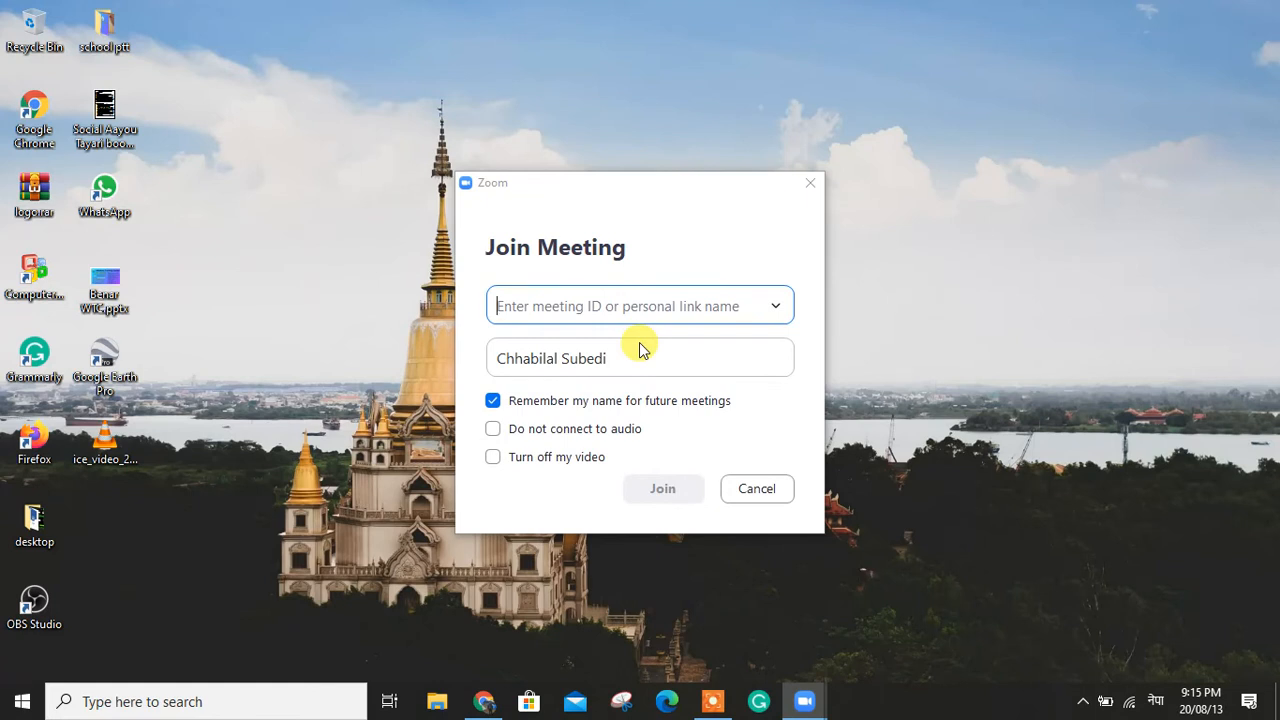
{"action": "left_click", "coordinate": [810, 184]}
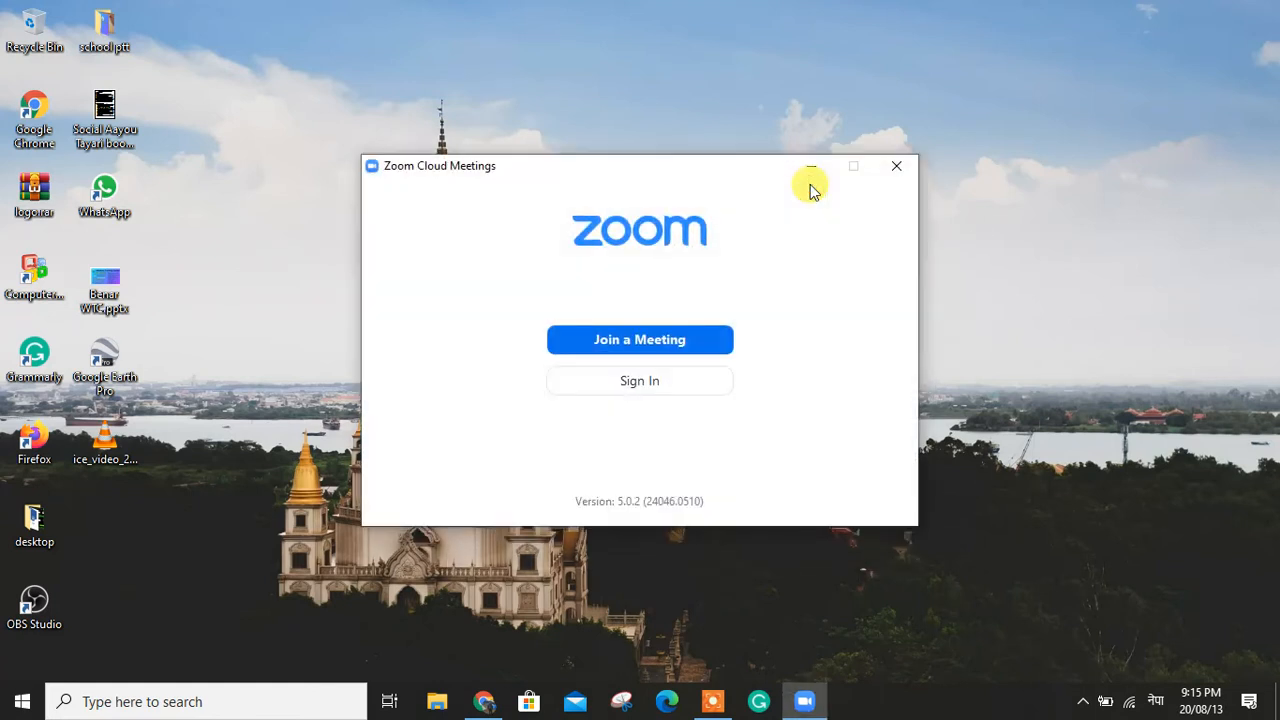
{"action": "left_click", "coordinate": [903, 172]}
{"action": "left_click", "coordinate": [483, 699]}
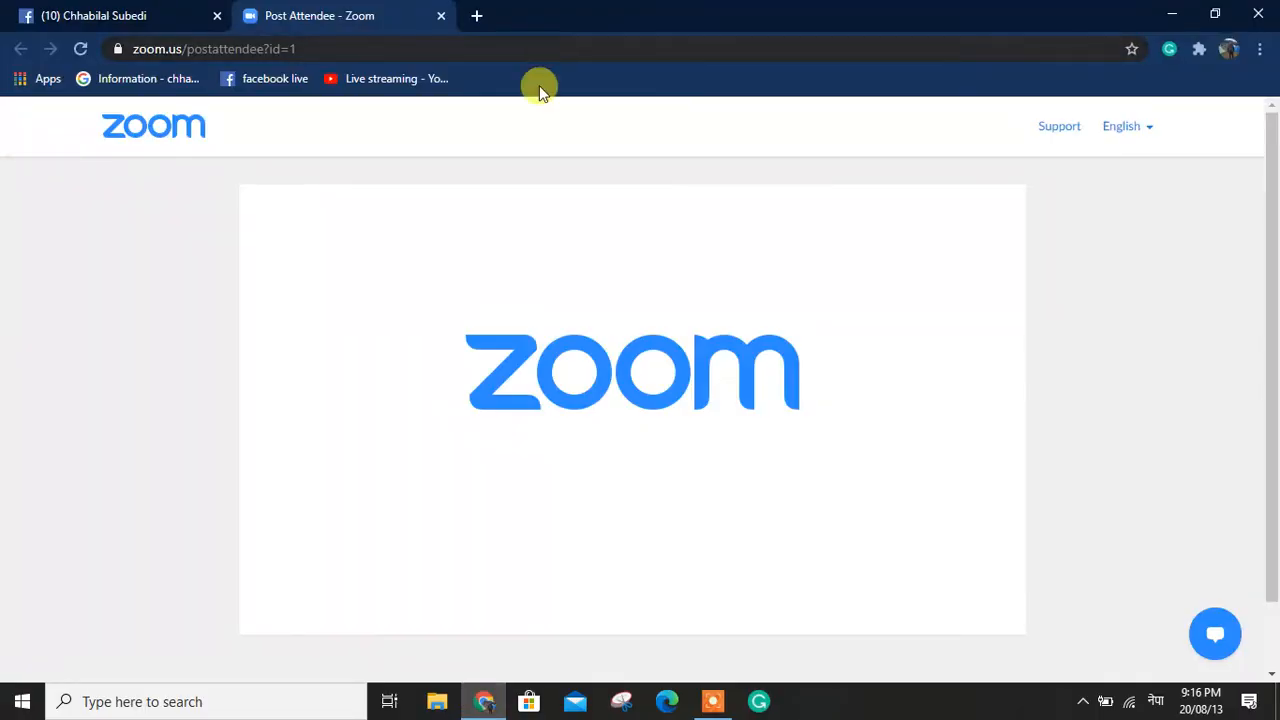
{"action": "key", "text": "super+d"}
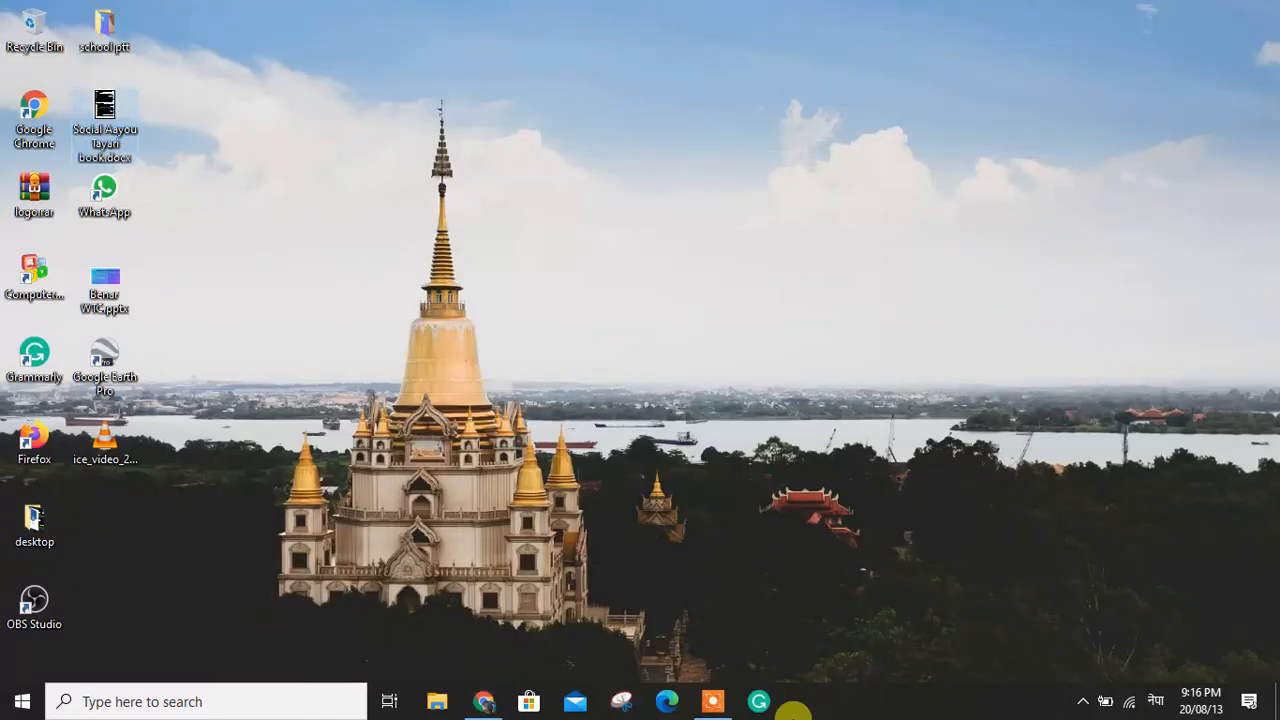
{"action": "left_click", "coordinate": [713, 701]}
{"action": "left_click", "coordinate": [660, 672]}
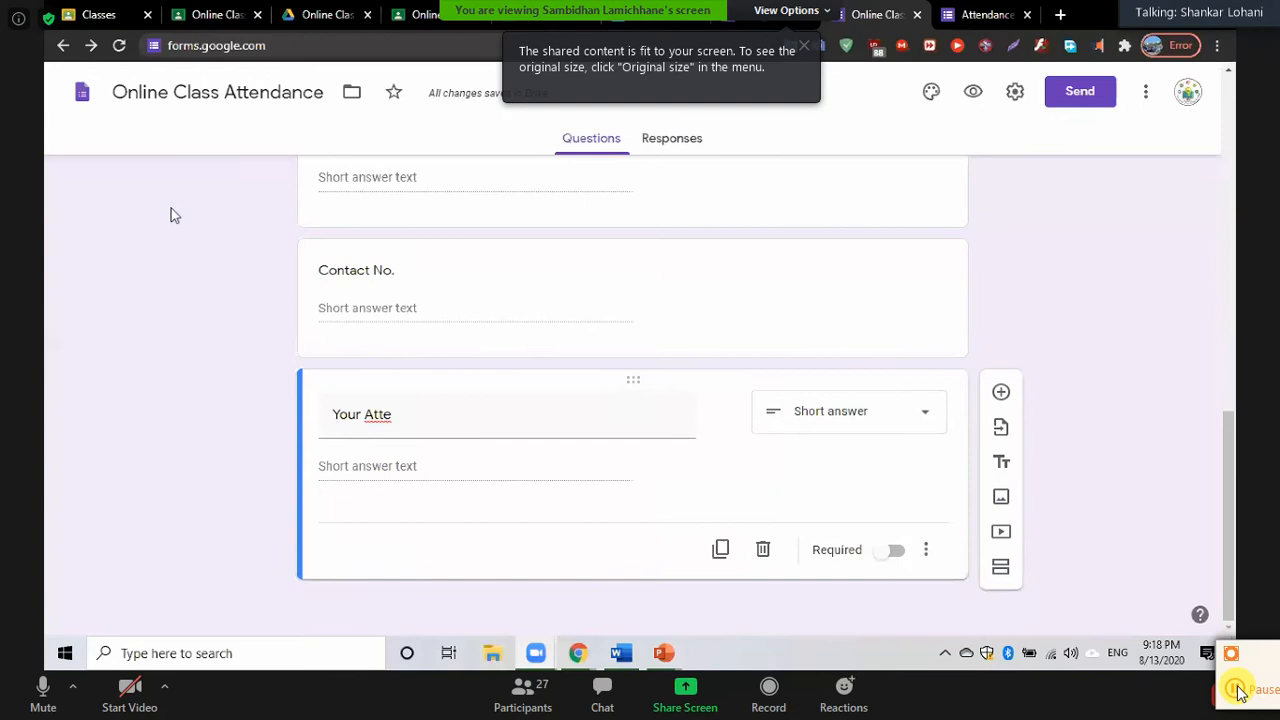
Complete the question title 'Your Attendance' and make the first option 'Full duration'
{"action": "left_click", "coordinate": [412, 425]}
{"action": "key", "text": "ctrl+a"}
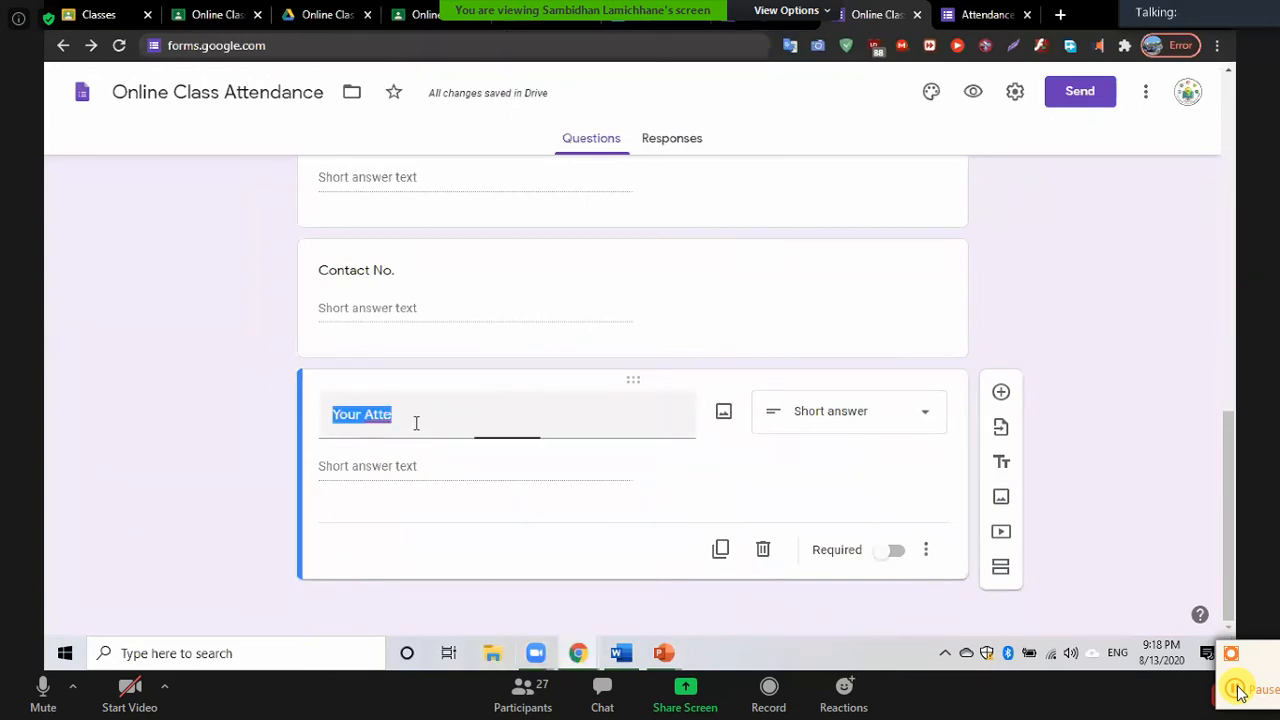
{"action": "left_click", "coordinate": [416, 423]}
{"action": "type", "text": "ndance"}
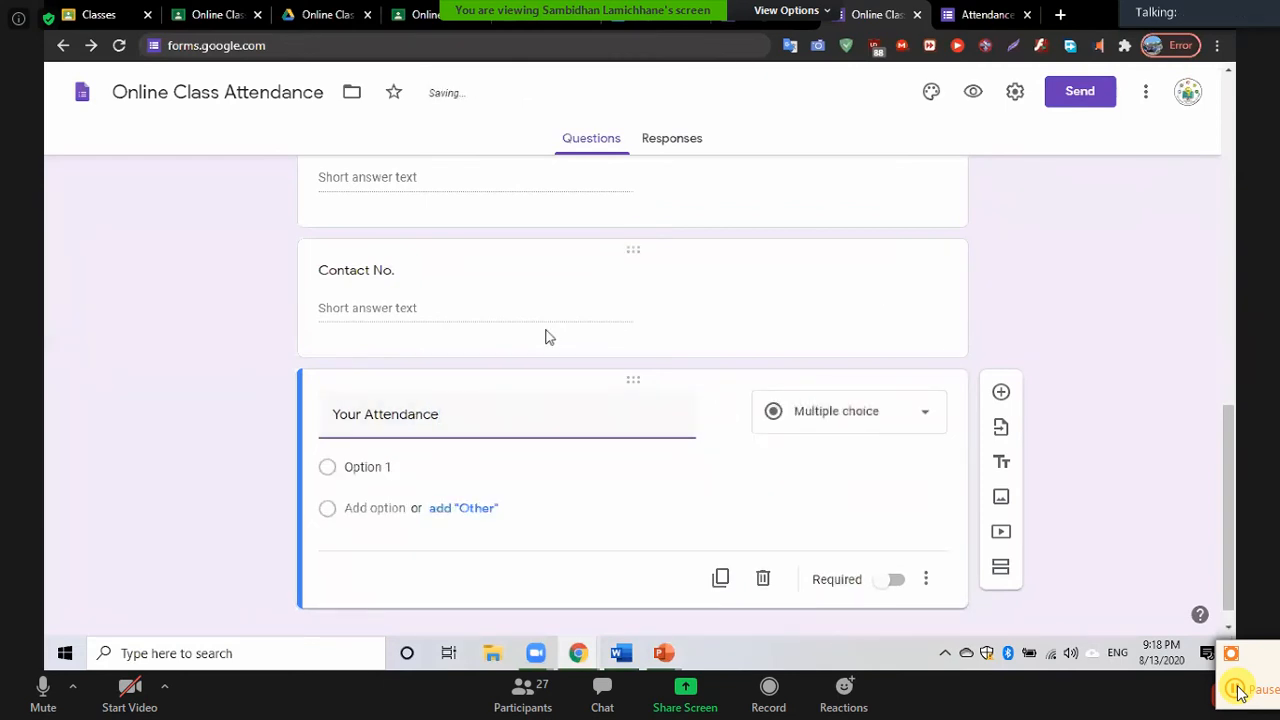
{"action": "left_click", "coordinate": [386, 466]}
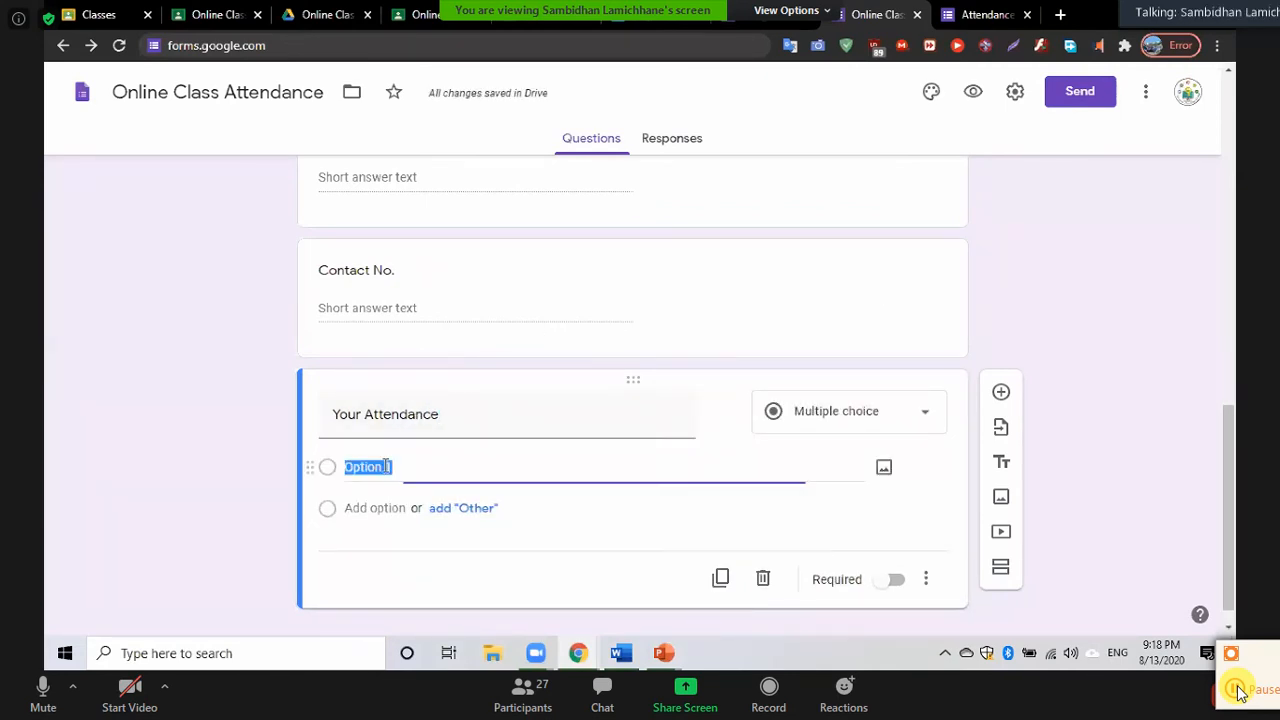
{"action": "type", "text": "F"}
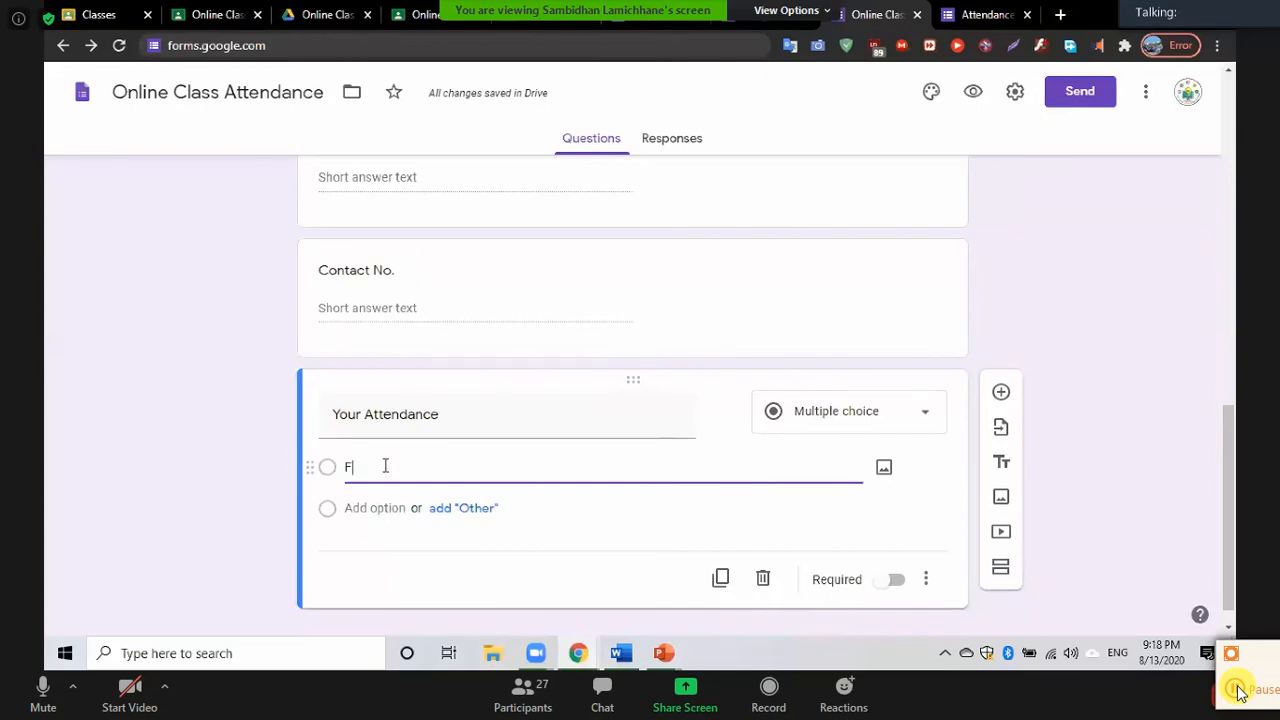
{"action": "type", "text": "ull duration"}
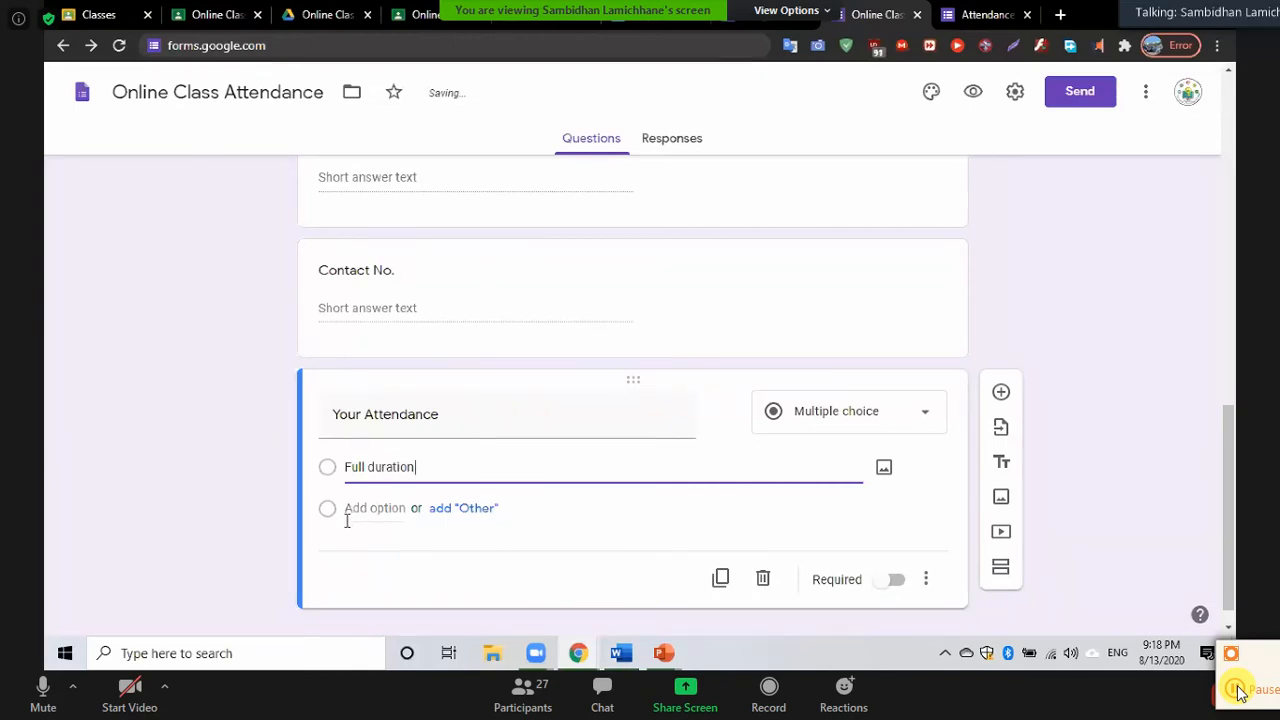
Add the options 'Approx. Full', 'Half of the duration' and 'Few duration'
{"action": "left_click", "coordinate": [347, 510]}
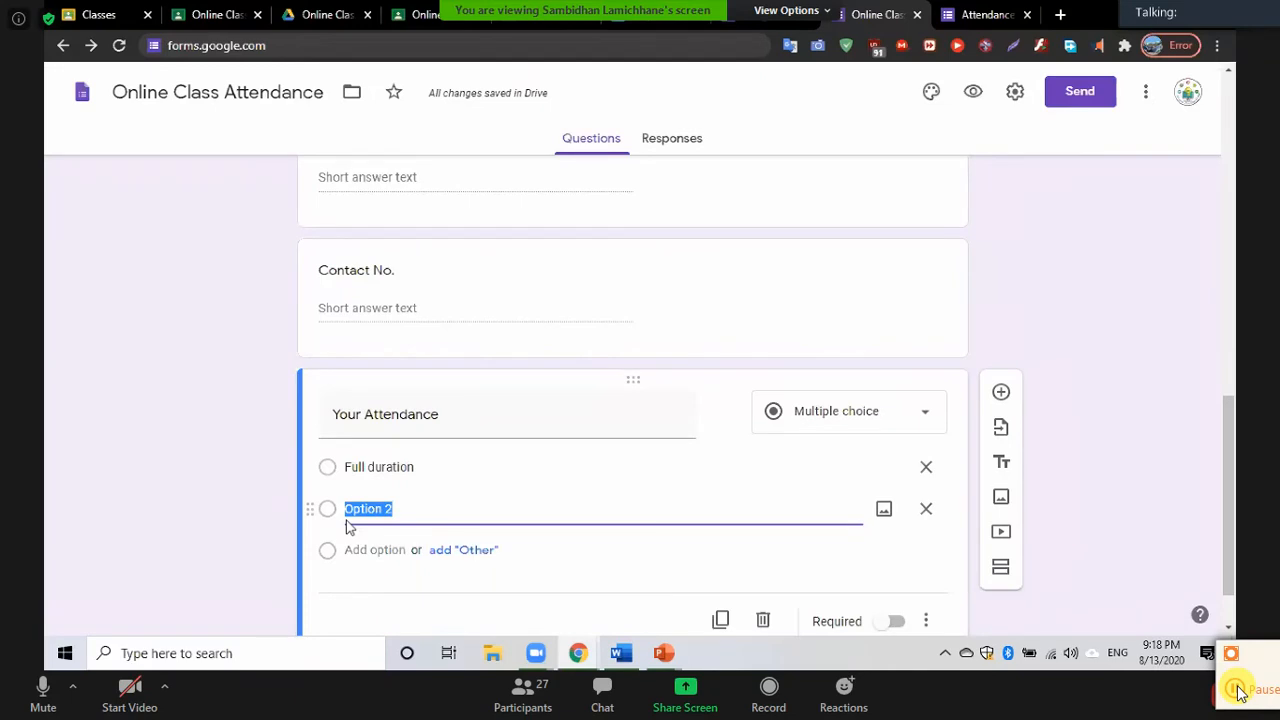
{"action": "type", "text": "Approx. Full"}
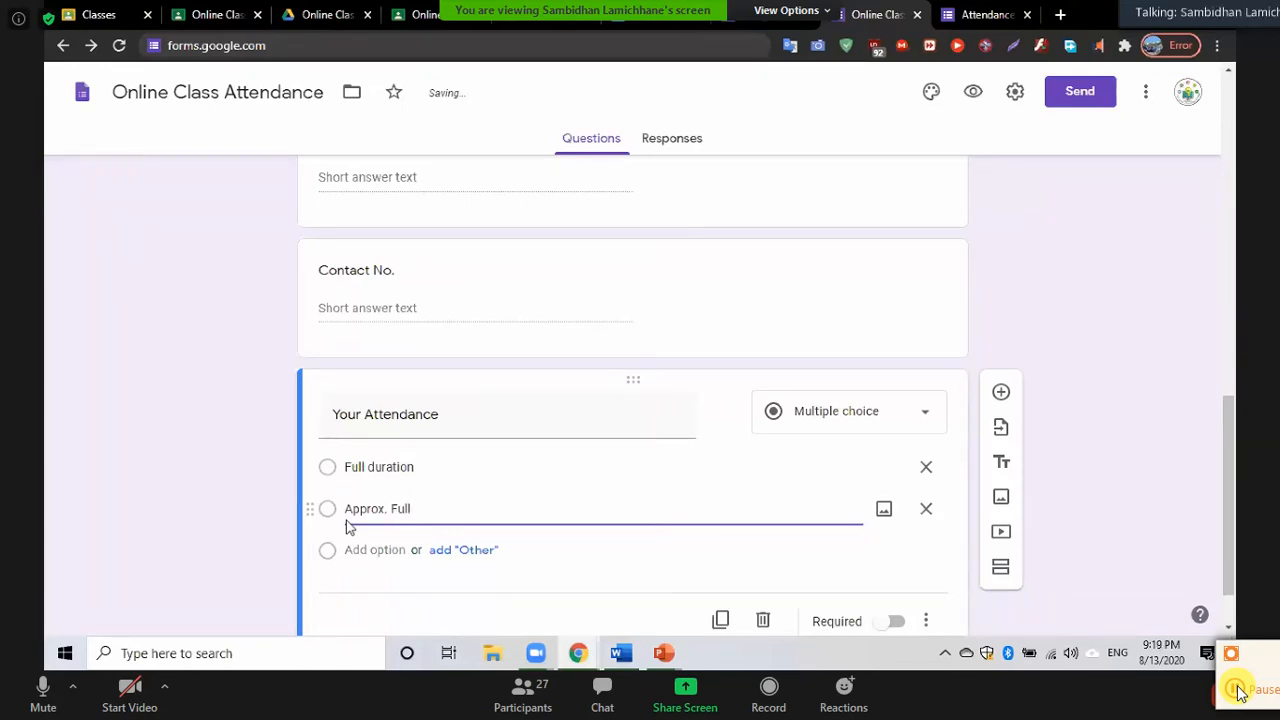
{"action": "key", "text": "Return"}
{"action": "type", "text": "Ha"}
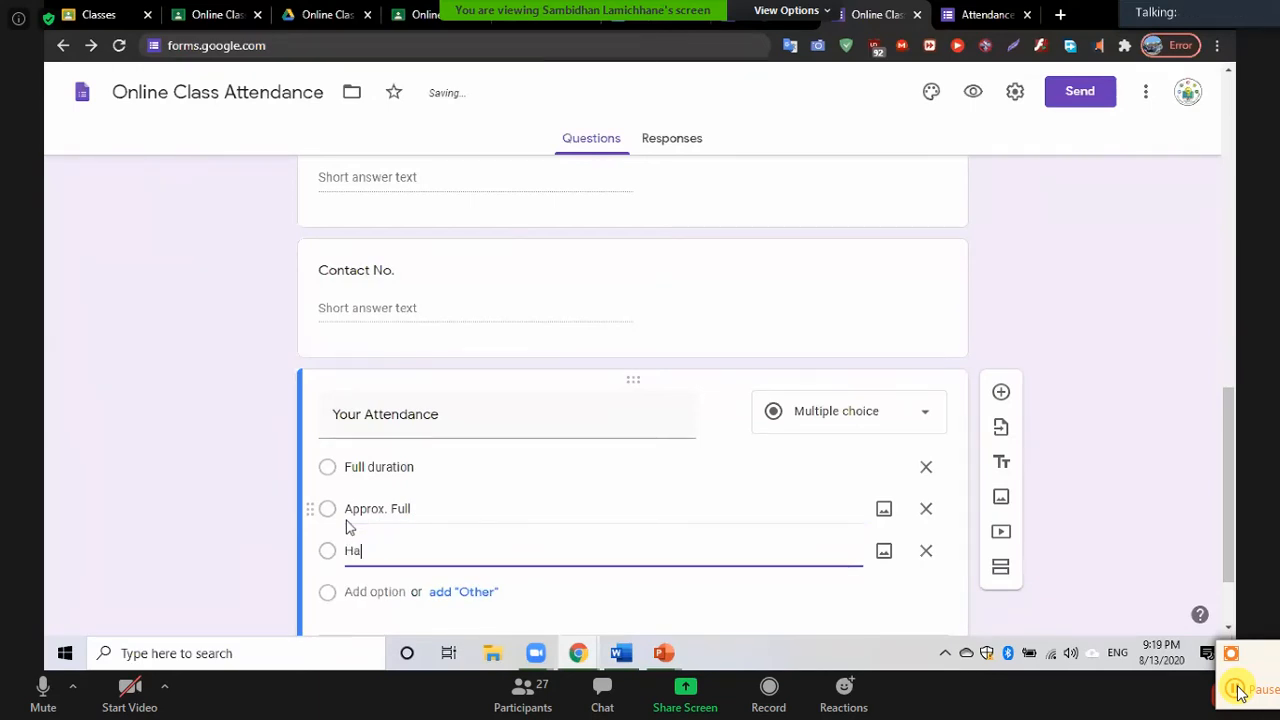
{"action": "type", "text": "lf of the duration"}
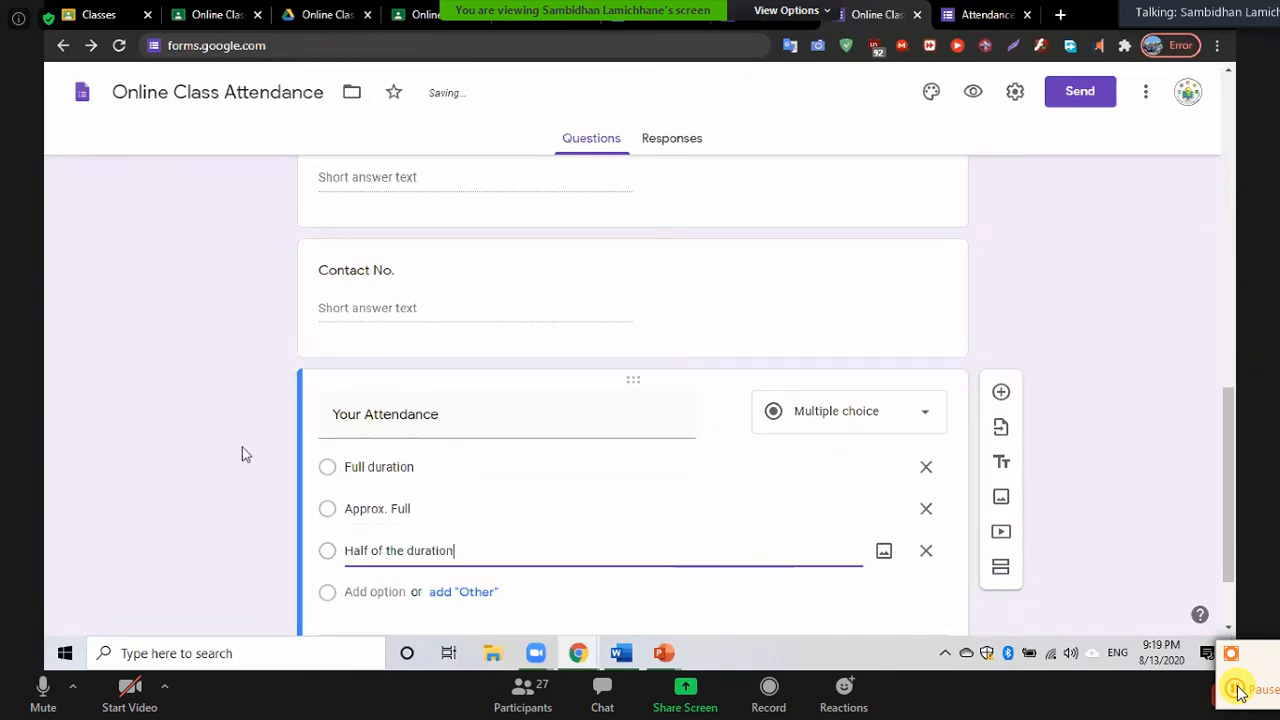
{"action": "scroll", "coordinate": [242, 447], "scroll_direction": "down", "scroll_amount": 1}
{"action": "scroll", "coordinate": [242, 447], "scroll_direction": "up", "scroll_amount": 3}
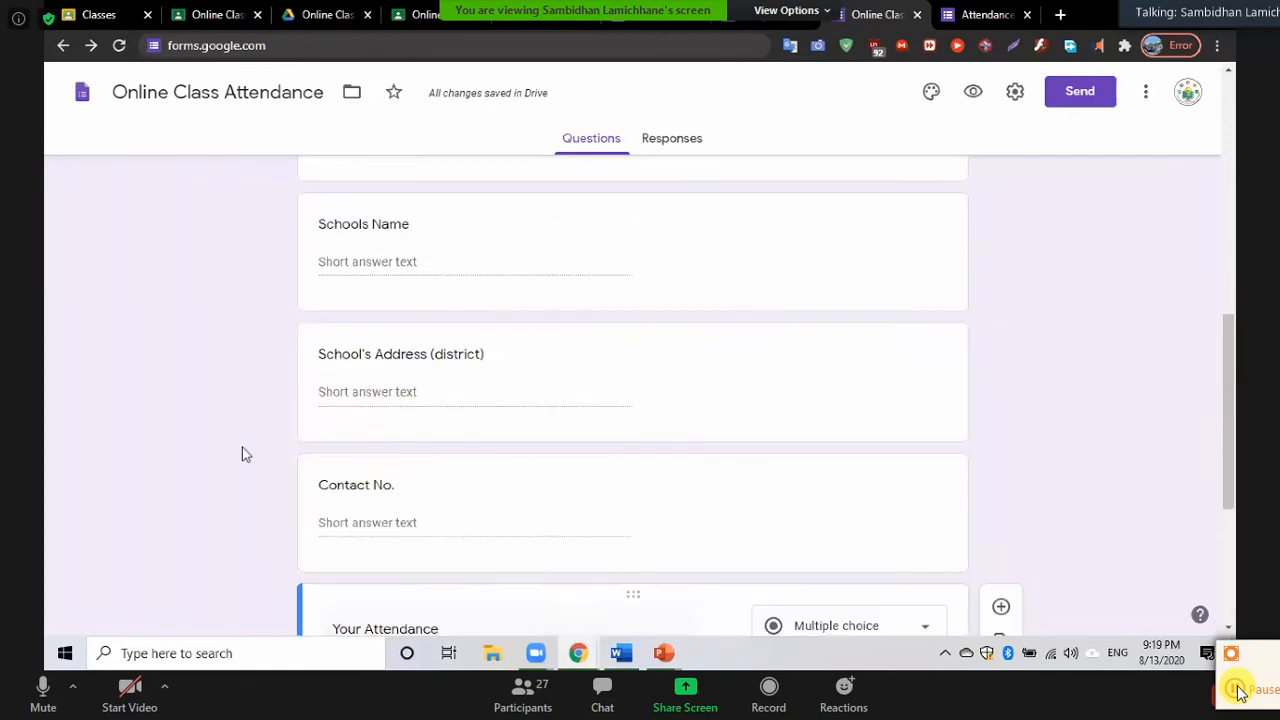
{"action": "scroll", "coordinate": [242, 454], "scroll_direction": "down", "scroll_amount": 2}
{"action": "scroll", "coordinate": [242, 454], "scroll_direction": "up", "scroll_amount": 10}
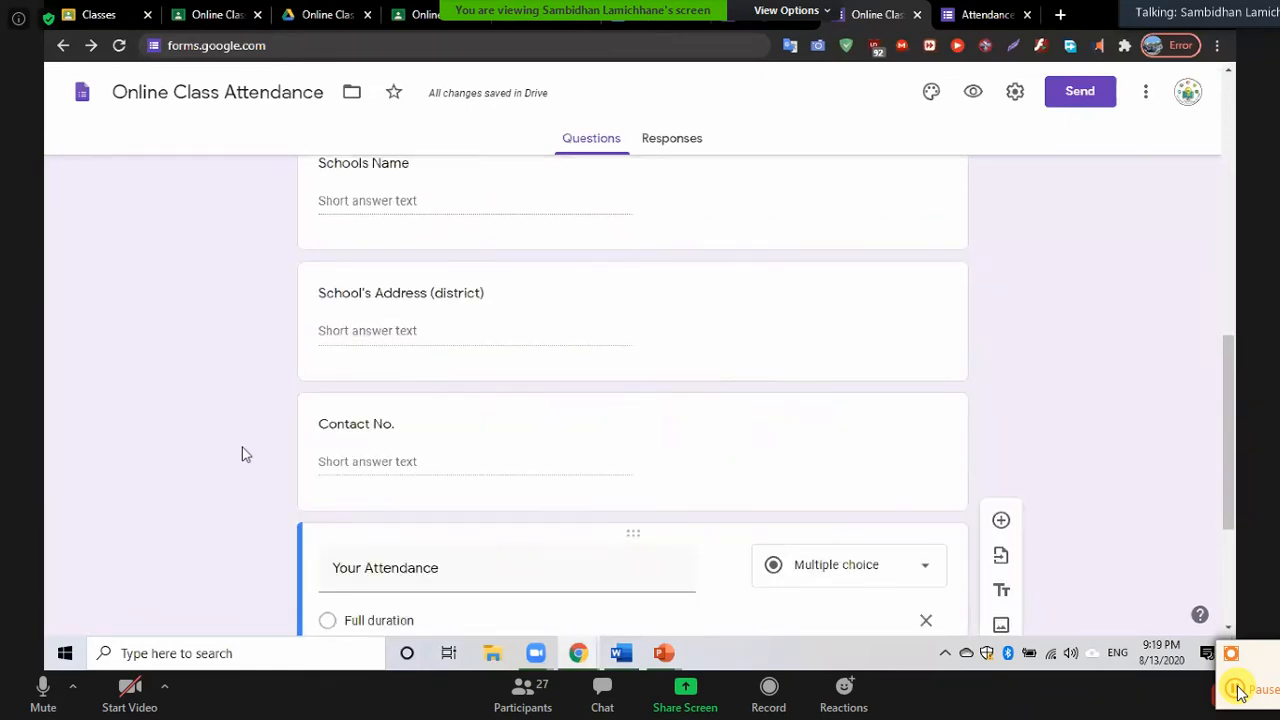
{"action": "scroll", "coordinate": [242, 448], "scroll_direction": "down", "scroll_amount": 10}
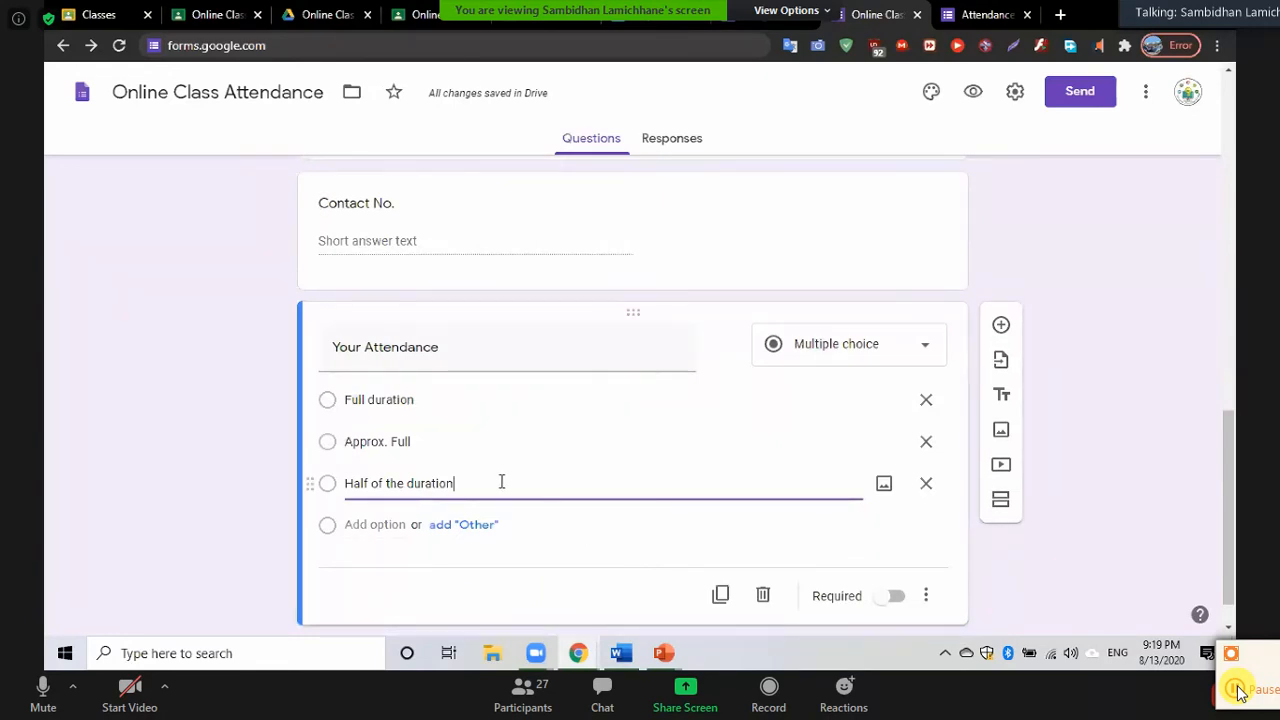
{"action": "key", "text": "Return"}
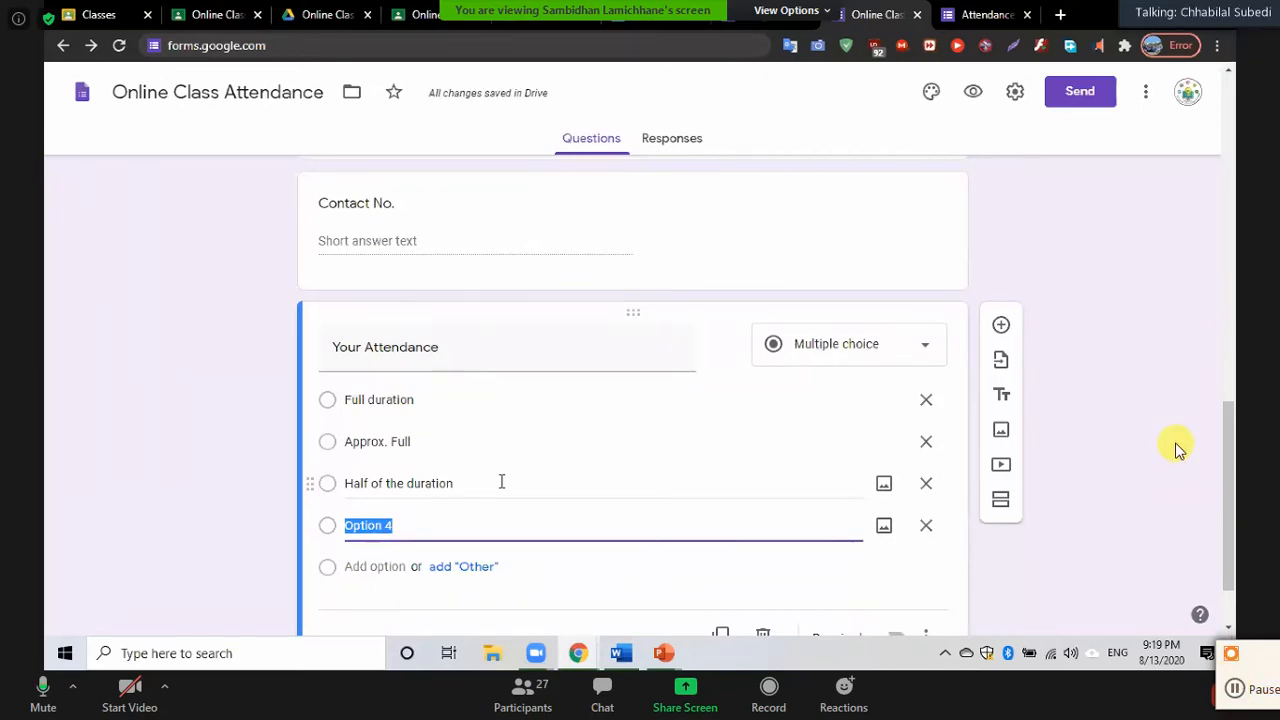
{"action": "type", "text": "Few "}
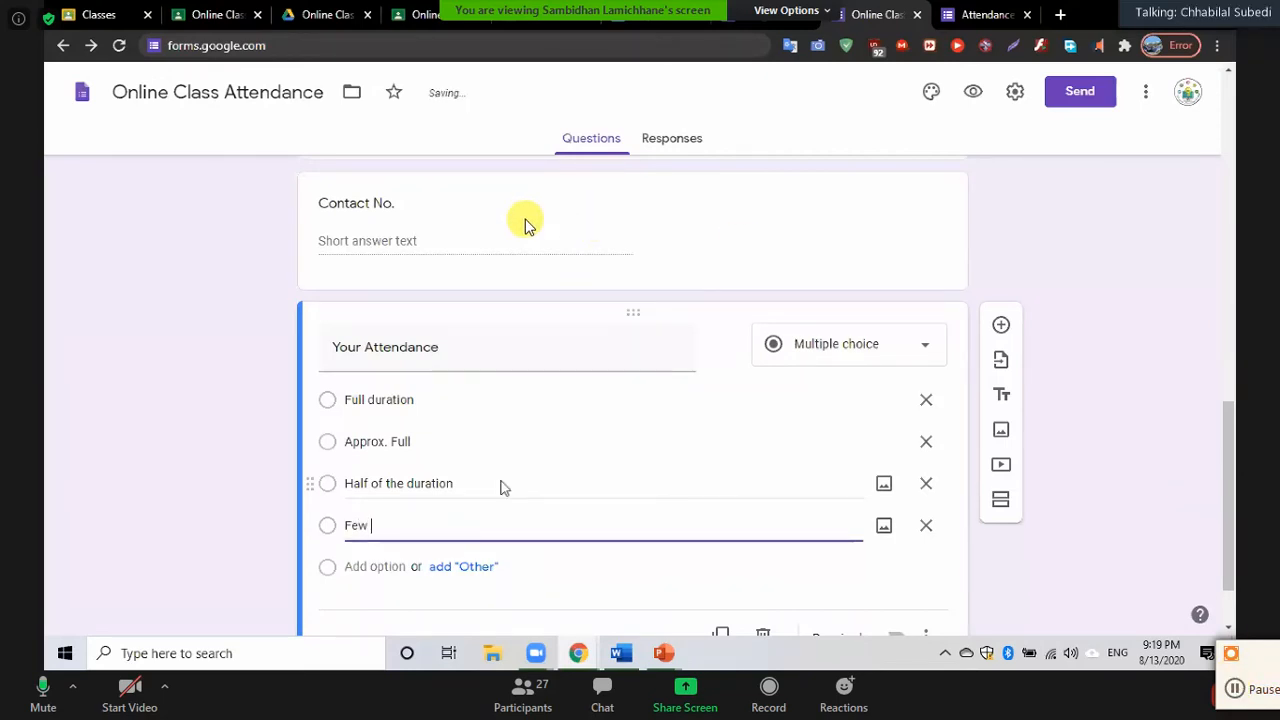
{"action": "type", "text": "duration"}
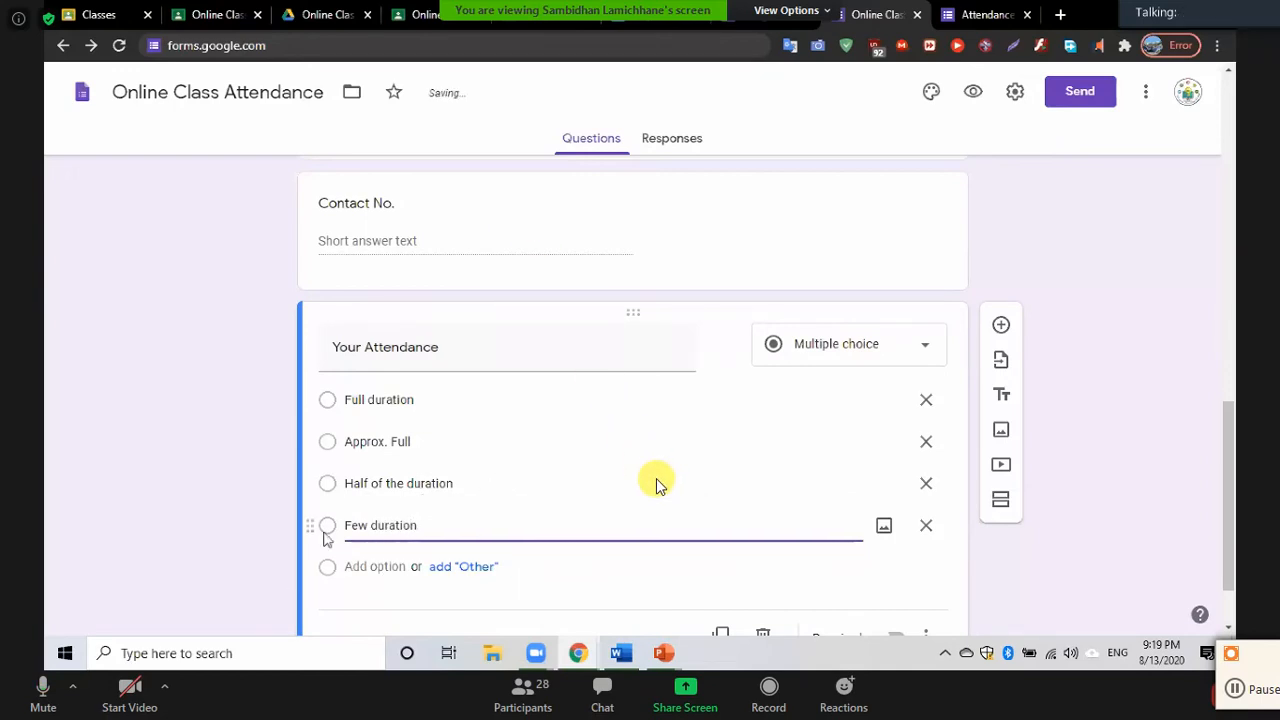
{"action": "left_click", "coordinate": [225, 517]}
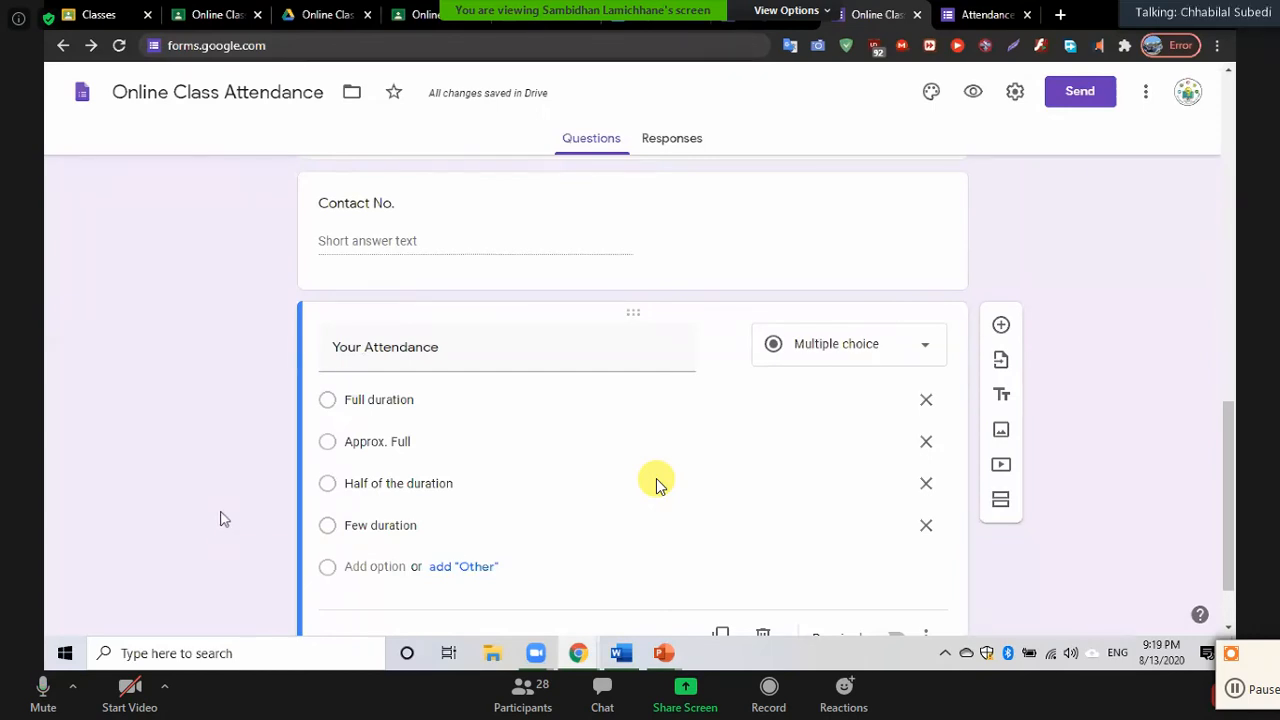
{"action": "scroll", "coordinate": [658, 484], "scroll_direction": "down", "scroll_amount": 1}
{"action": "scroll", "coordinate": [658, 484], "scroll_direction": "up", "scroll_amount": 8}
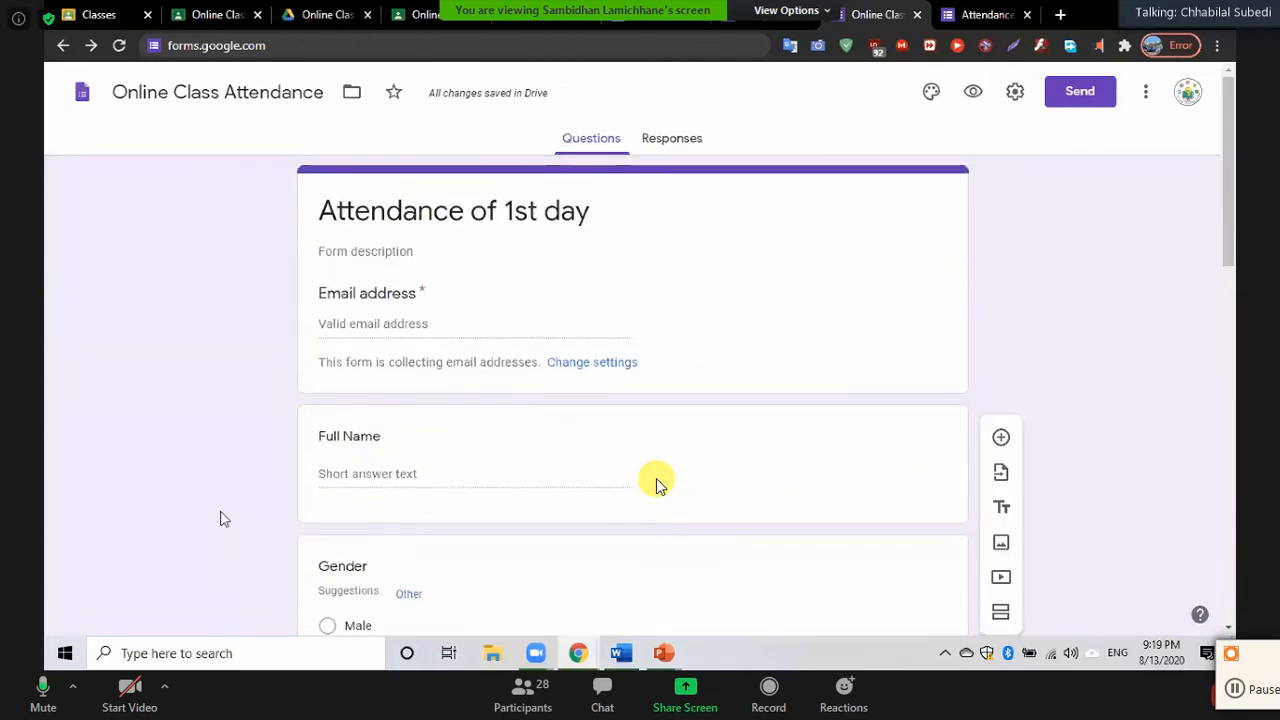
{"action": "scroll", "coordinate": [658, 484], "scroll_direction": "down", "scroll_amount": 8}
{"action": "scroll", "coordinate": [658, 484], "scroll_direction": "down", "scroll_amount": 1}
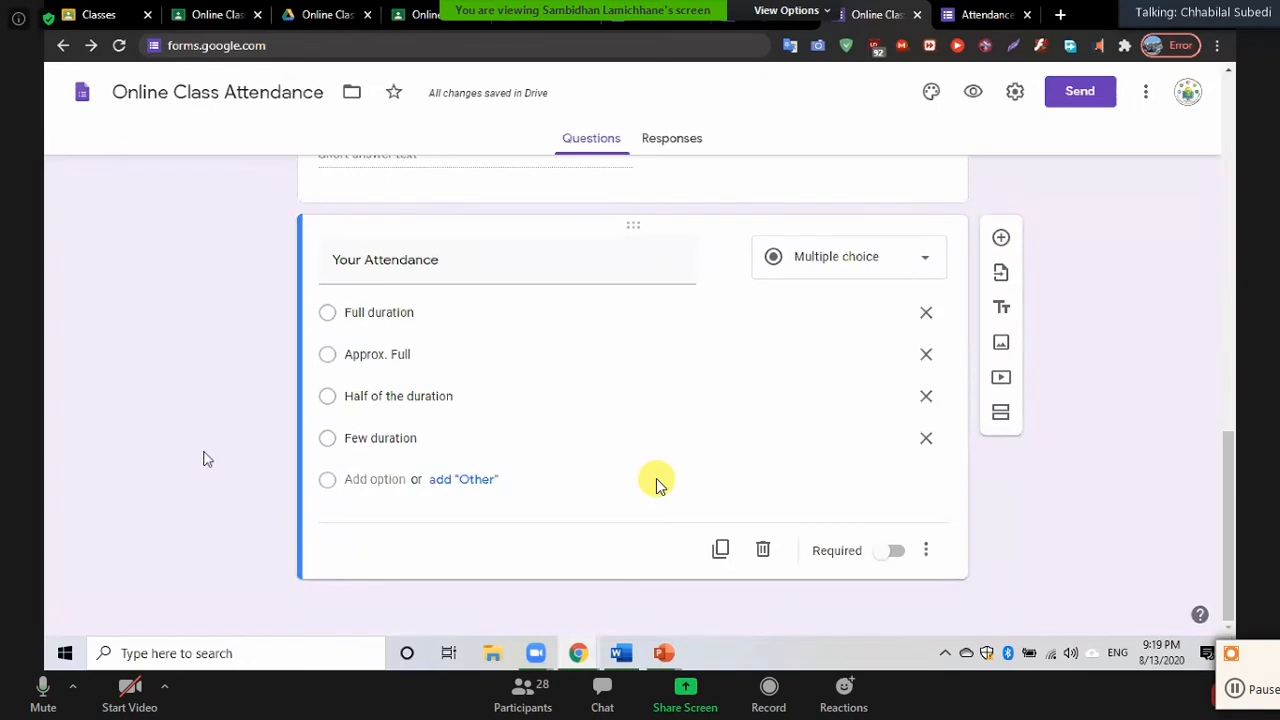
{"action": "scroll", "coordinate": [658, 484], "scroll_direction": "up", "scroll_amount": 2}
{"action": "scroll", "coordinate": [658, 484], "scroll_direction": "down", "scroll_amount": 2}
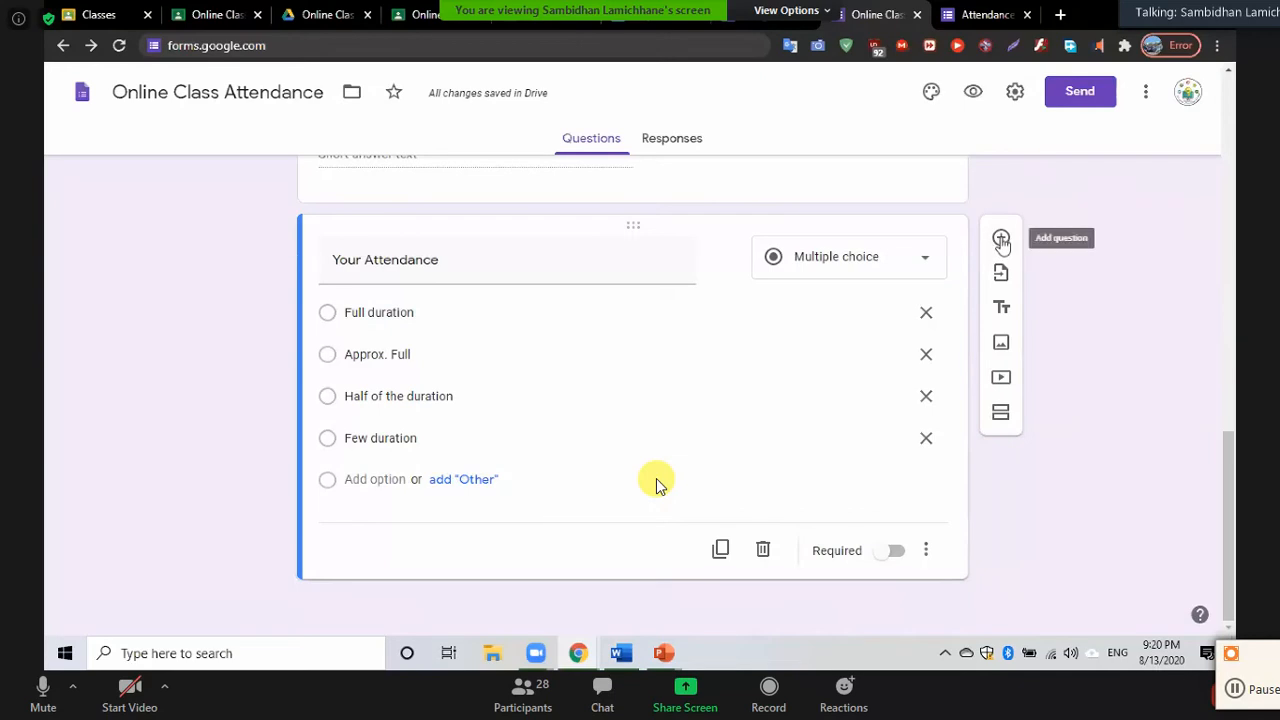
Add a new question 'Time of attendance' below Your Attendance and make it a Date question
{"action": "left_click", "coordinate": [1001, 240]}
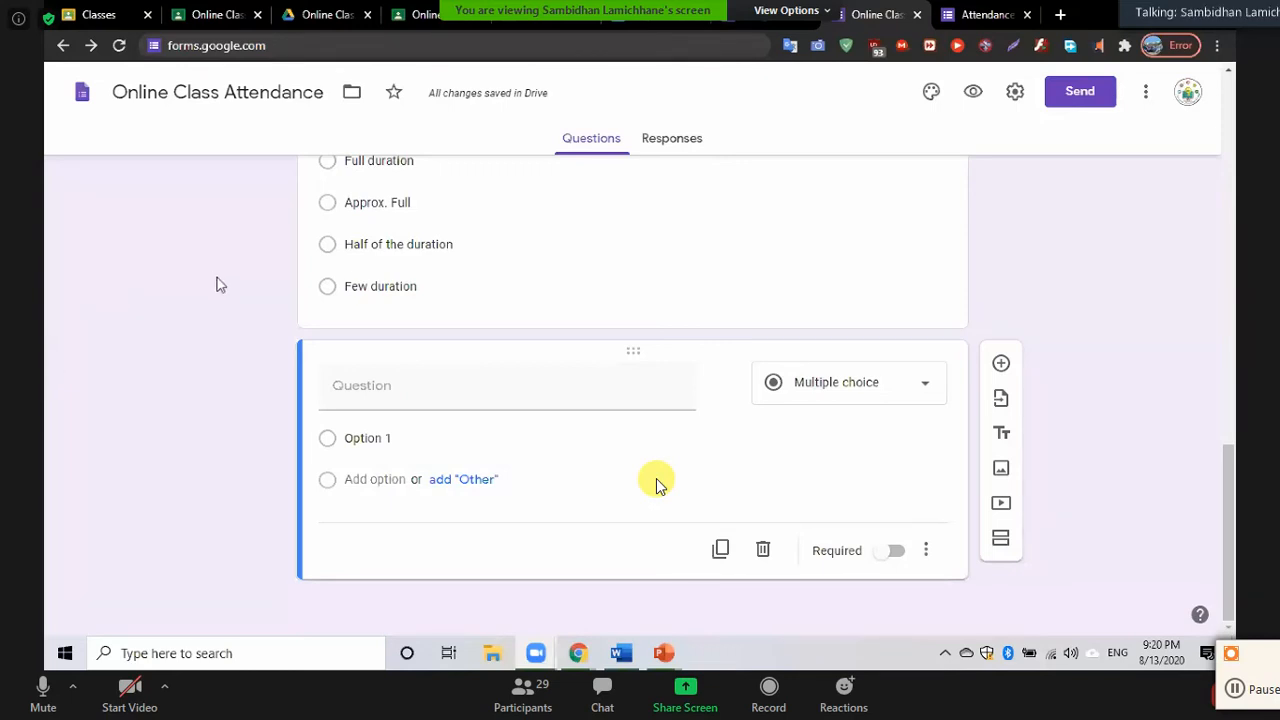
{"action": "left_click", "coordinate": [365, 394]}
{"action": "scroll", "coordinate": [196, 365], "scroll_direction": "up", "scroll_amount": 2}
{"action": "scroll", "coordinate": [196, 365], "scroll_direction": "down", "scroll_amount": 2}
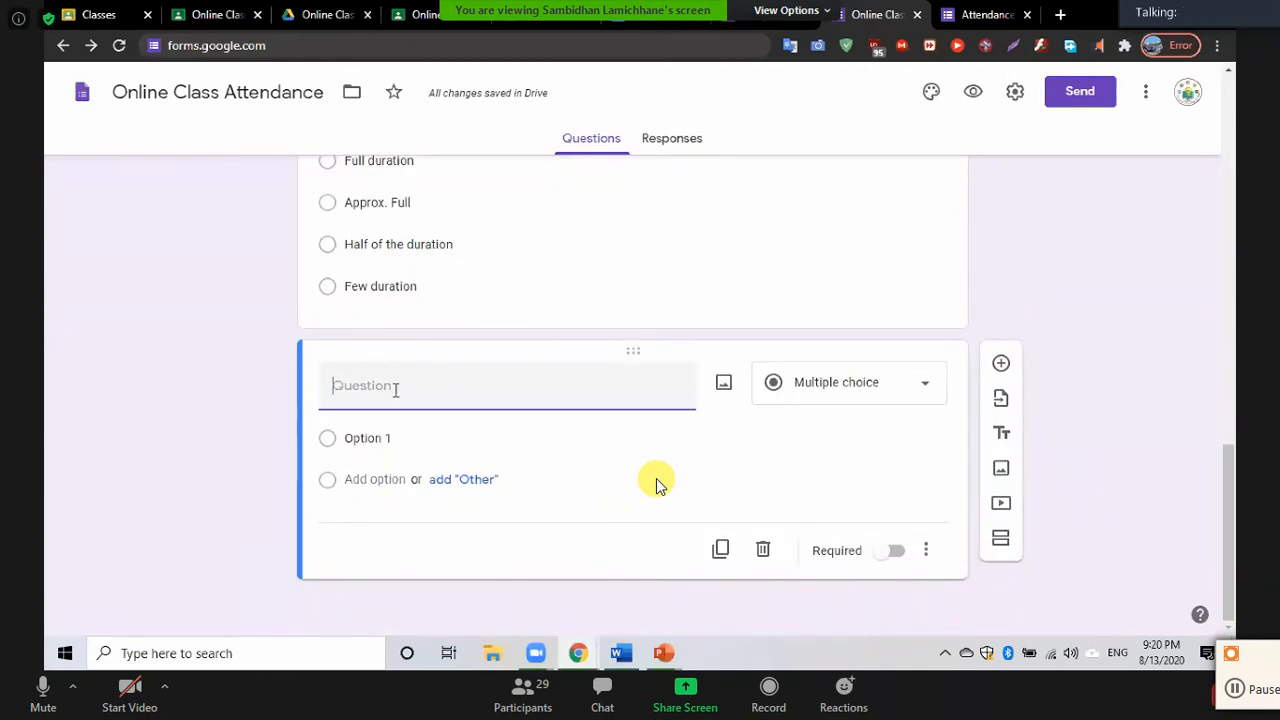
{"action": "type", "text": "Time of"}
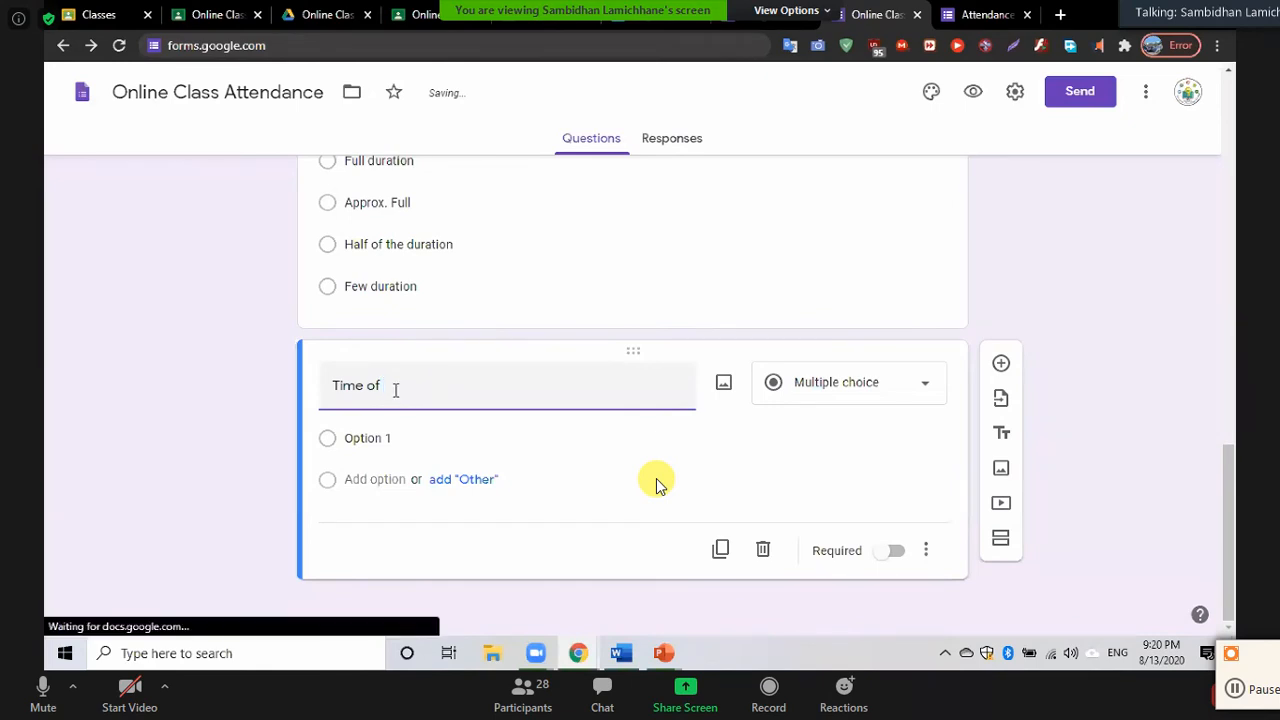
{"action": "type", "text": " attendance"}
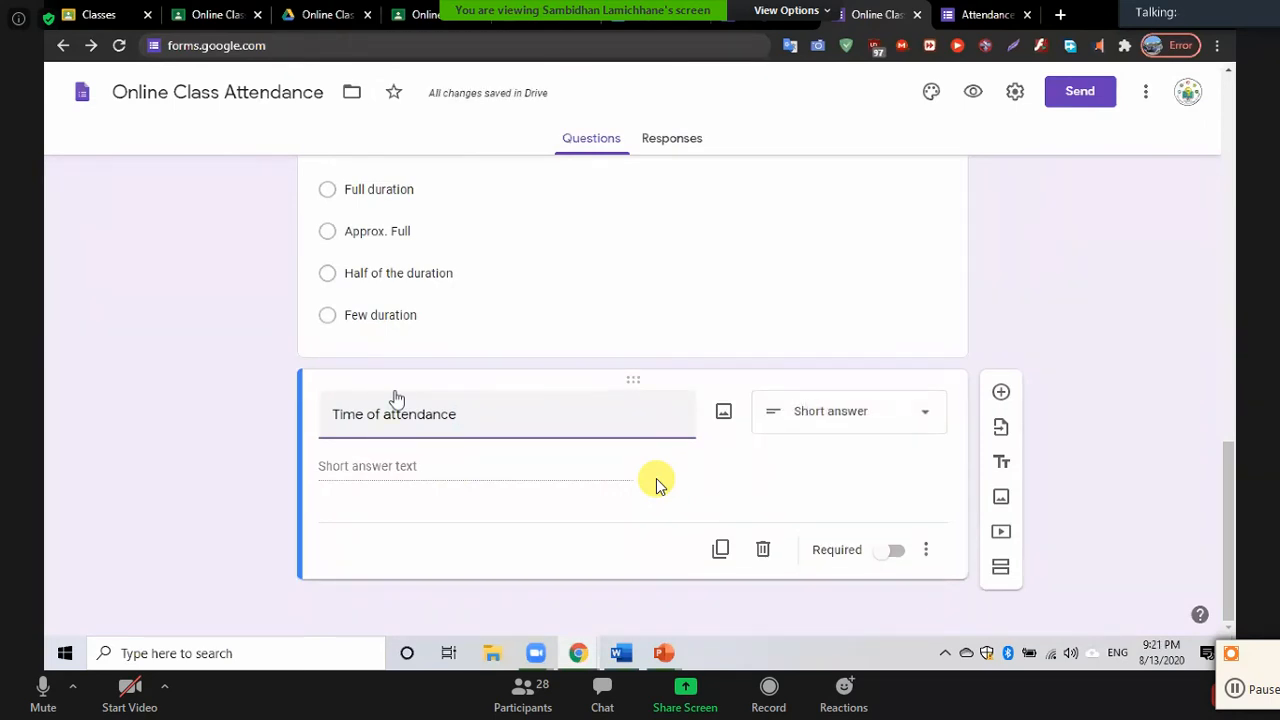
{"action": "left_click", "coordinate": [913, 418]}
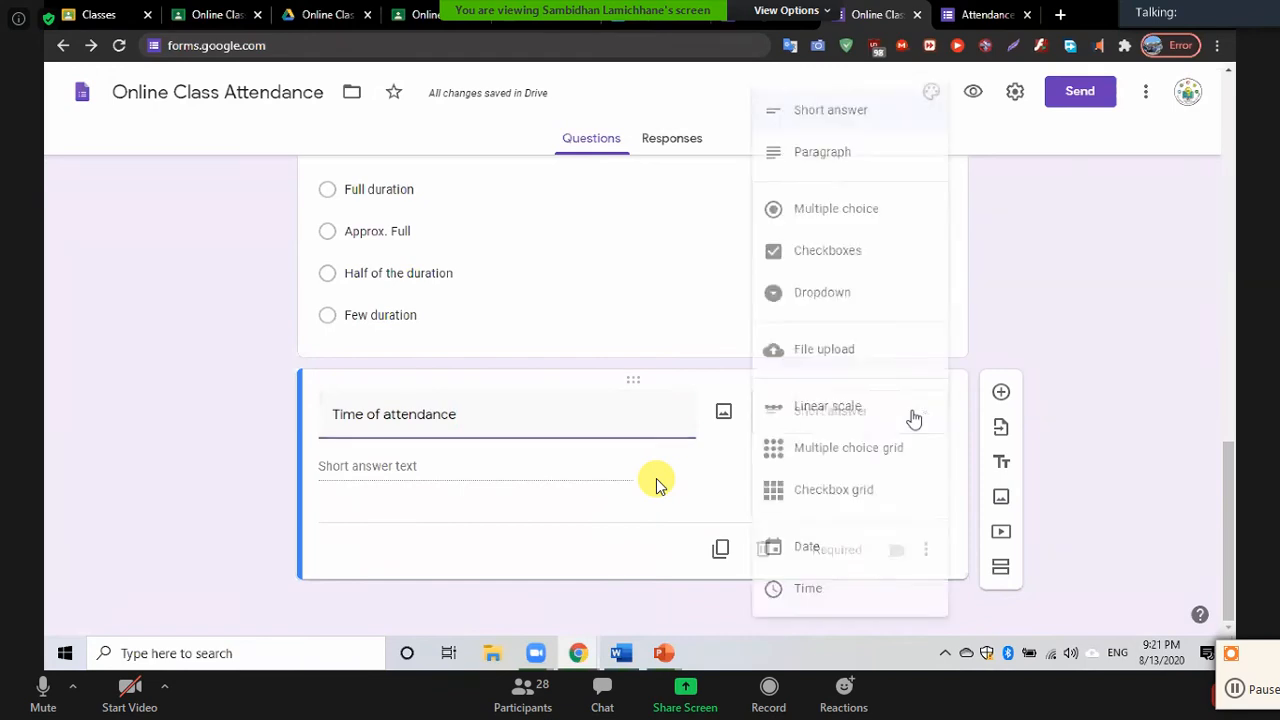
{"action": "left_click", "coordinate": [812, 553]}
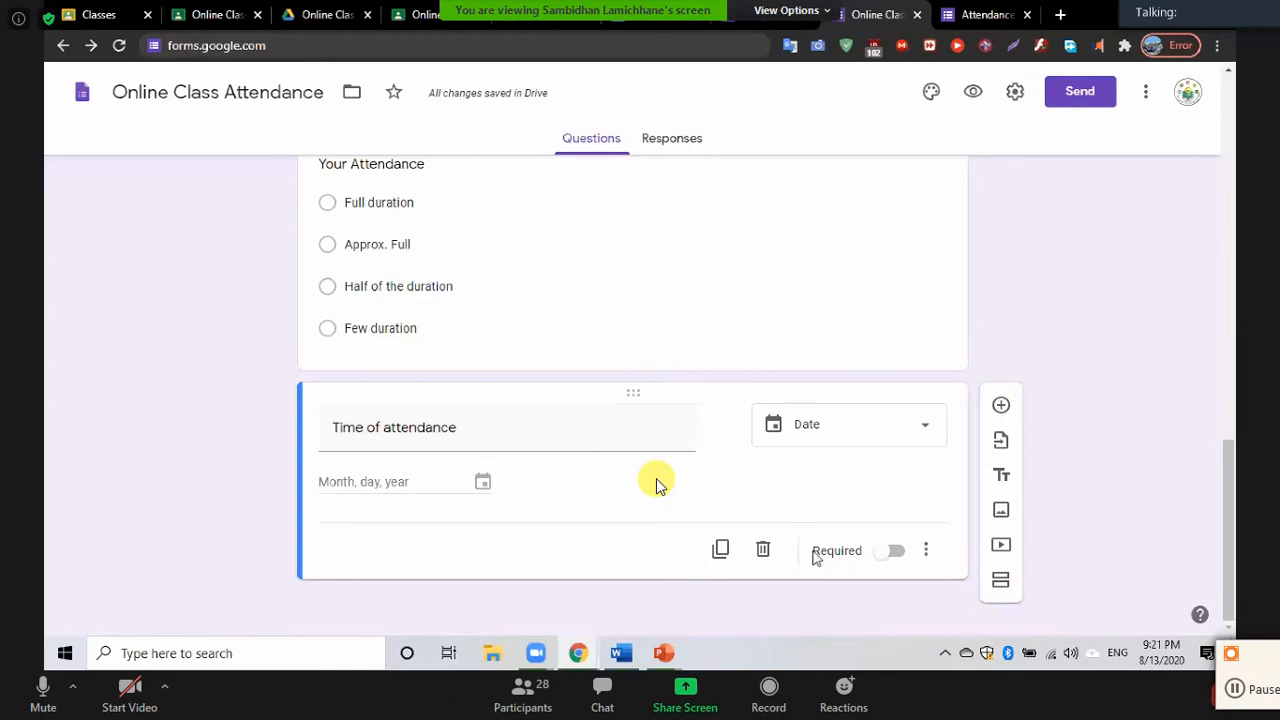
{"action": "left_click", "coordinate": [625, 287]}
{"action": "scroll", "coordinate": [625, 292], "scroll_direction": "up", "scroll_amount": 3}
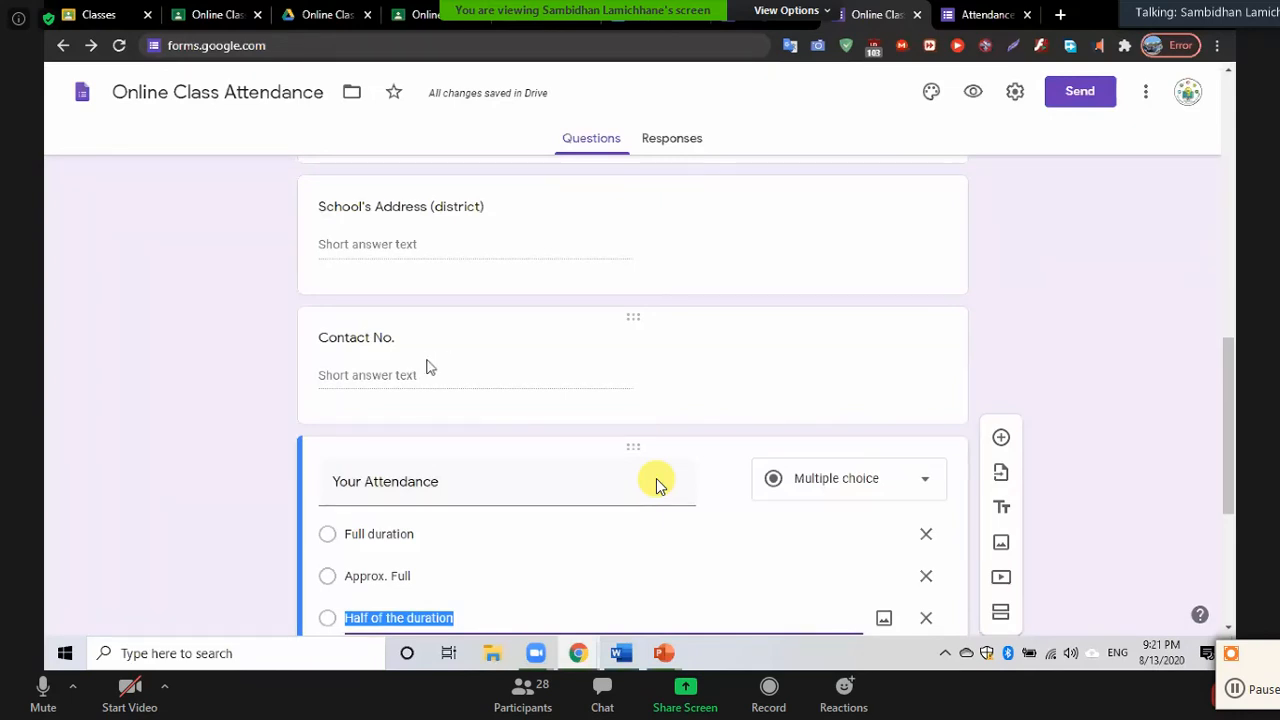
Turn on Length response validation for the Contact No. question
{"action": "left_click", "coordinate": [446, 360]}
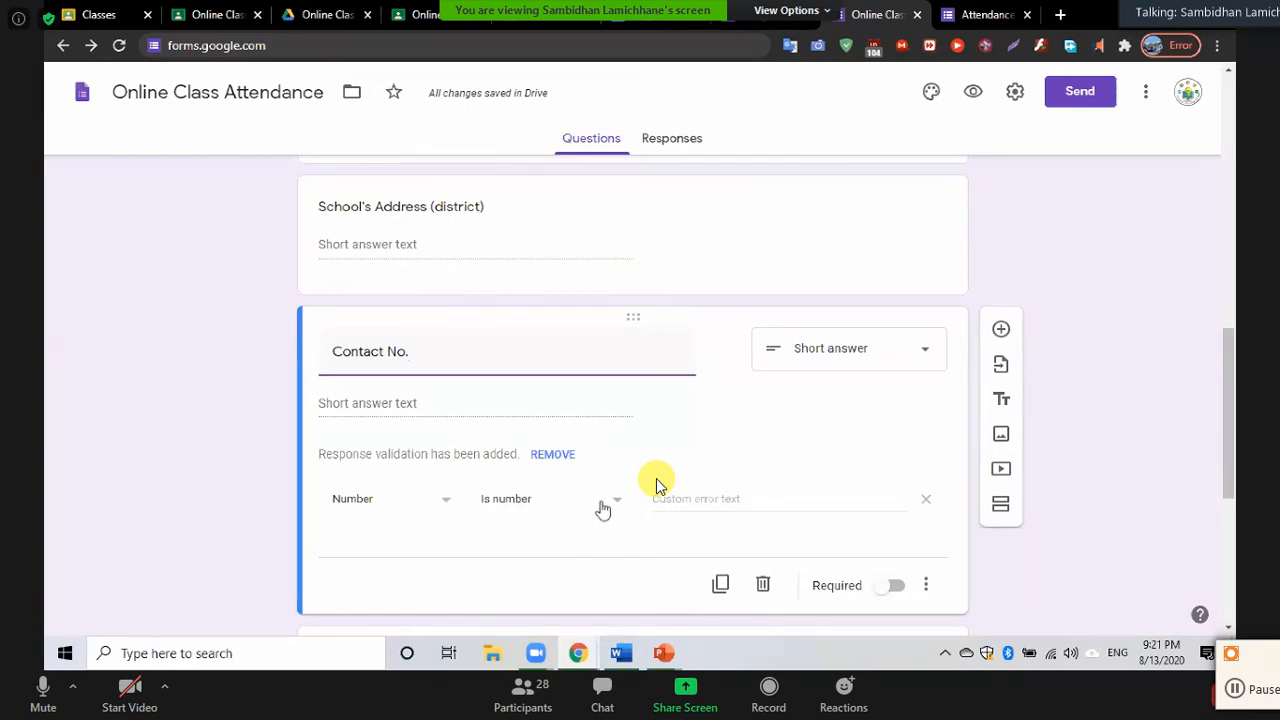
{"action": "left_click", "coordinate": [446, 508]}
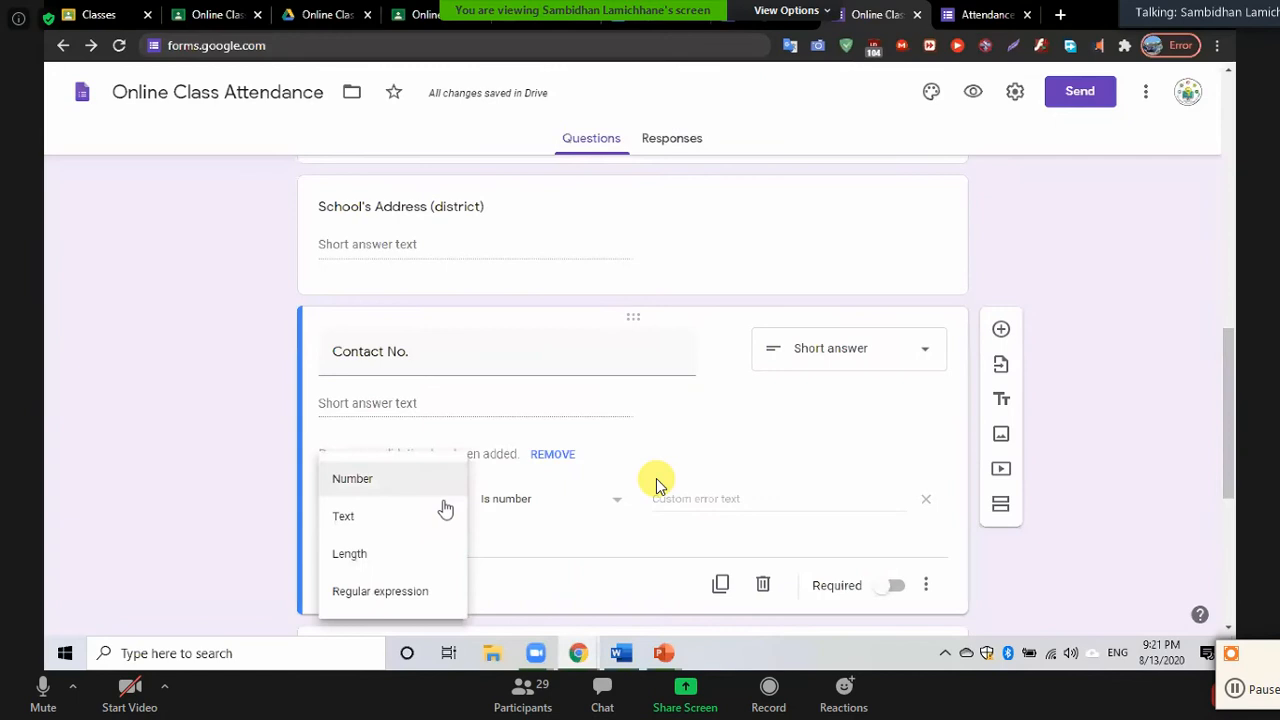
{"action": "left_click", "coordinate": [389, 566]}
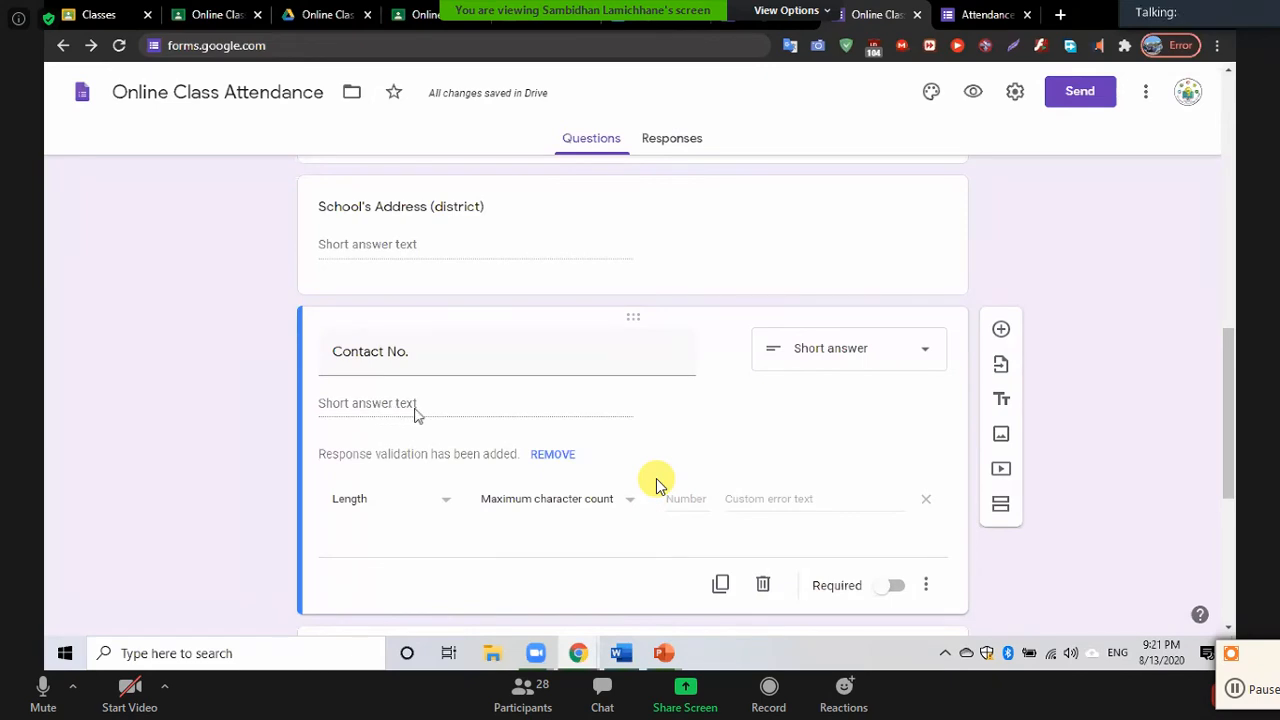
{"action": "triple_click", "coordinate": [429, 353]}
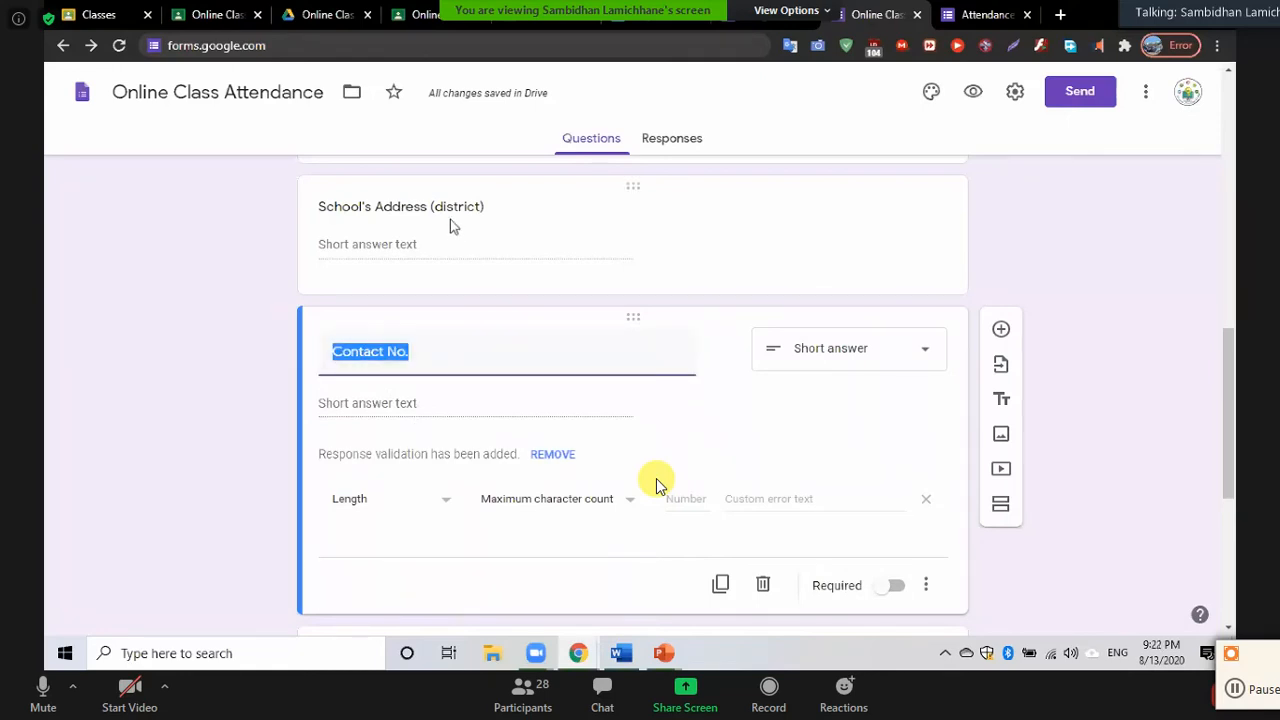
{"action": "left_click", "coordinate": [437, 405]}
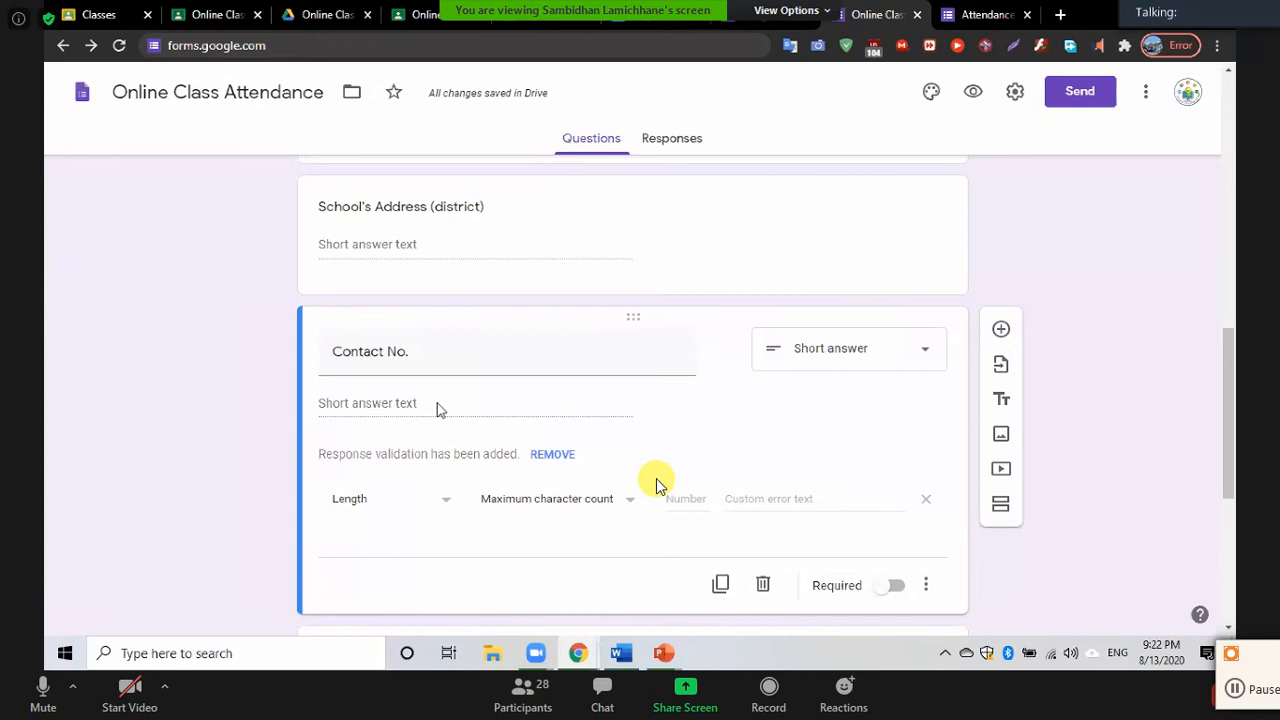
{"action": "left_click", "coordinate": [381, 511]}
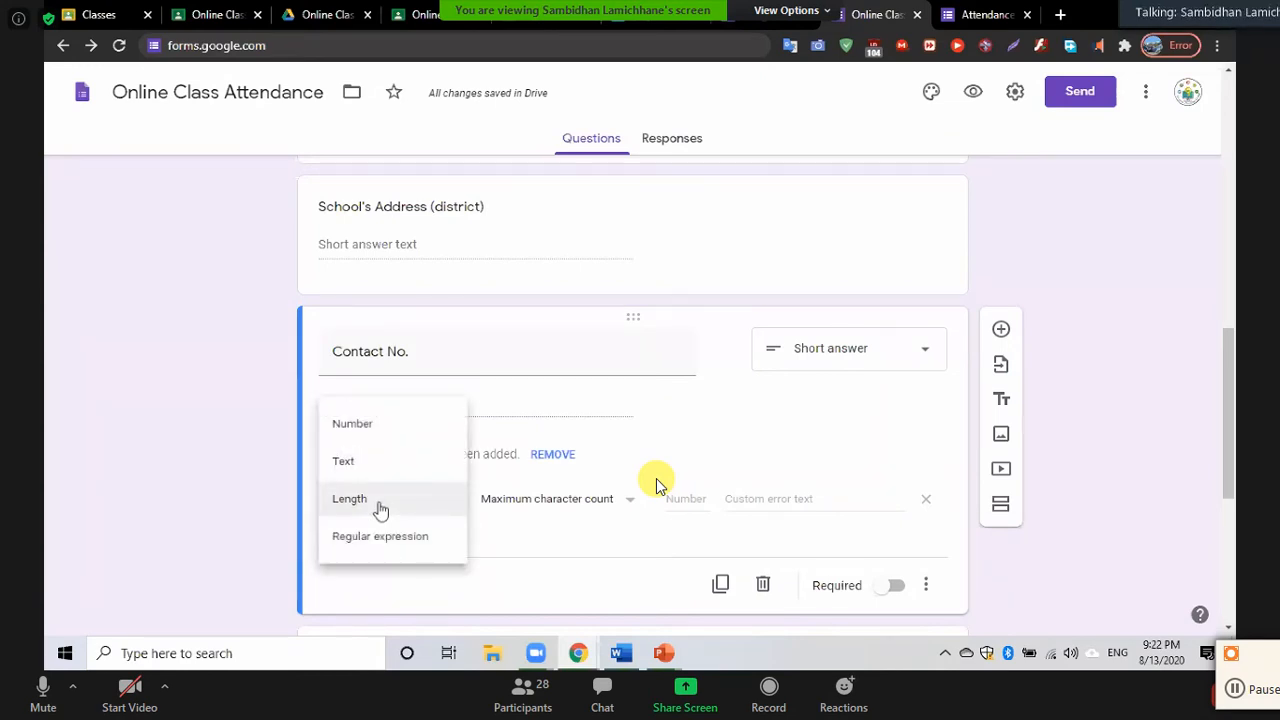
{"action": "left_click", "coordinate": [381, 511]}
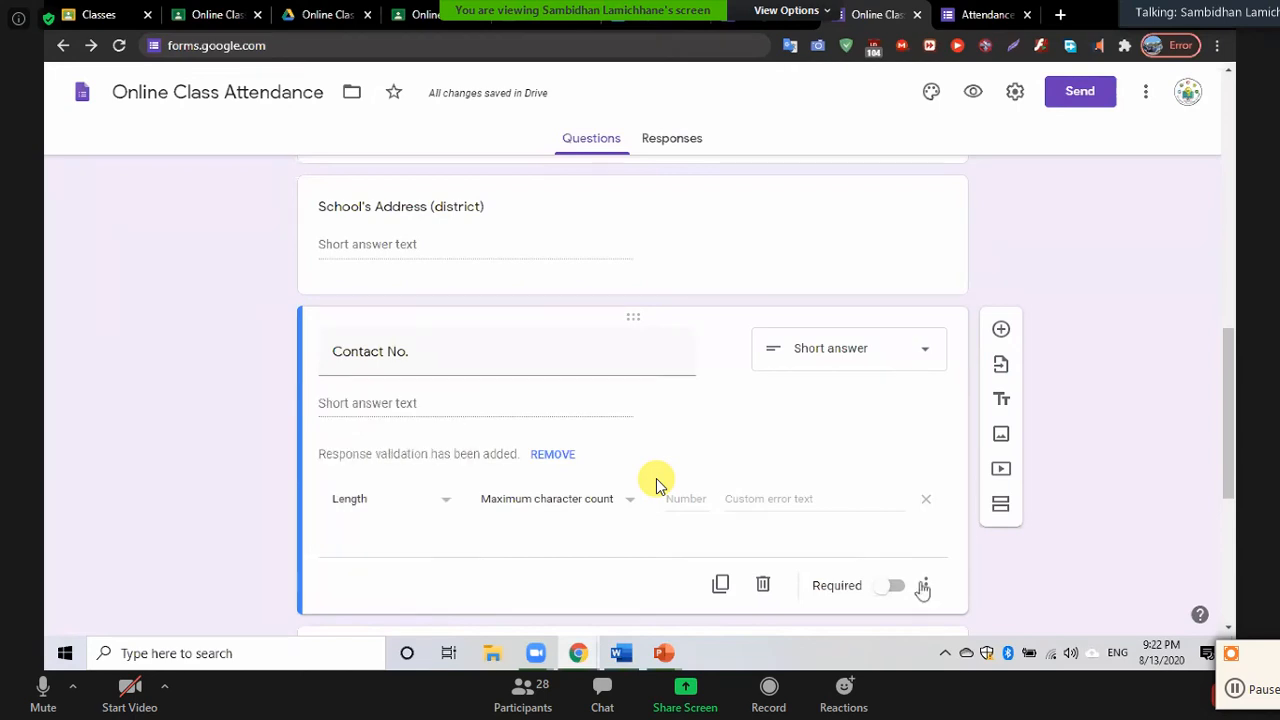
{"action": "left_click", "coordinate": [928, 590]}
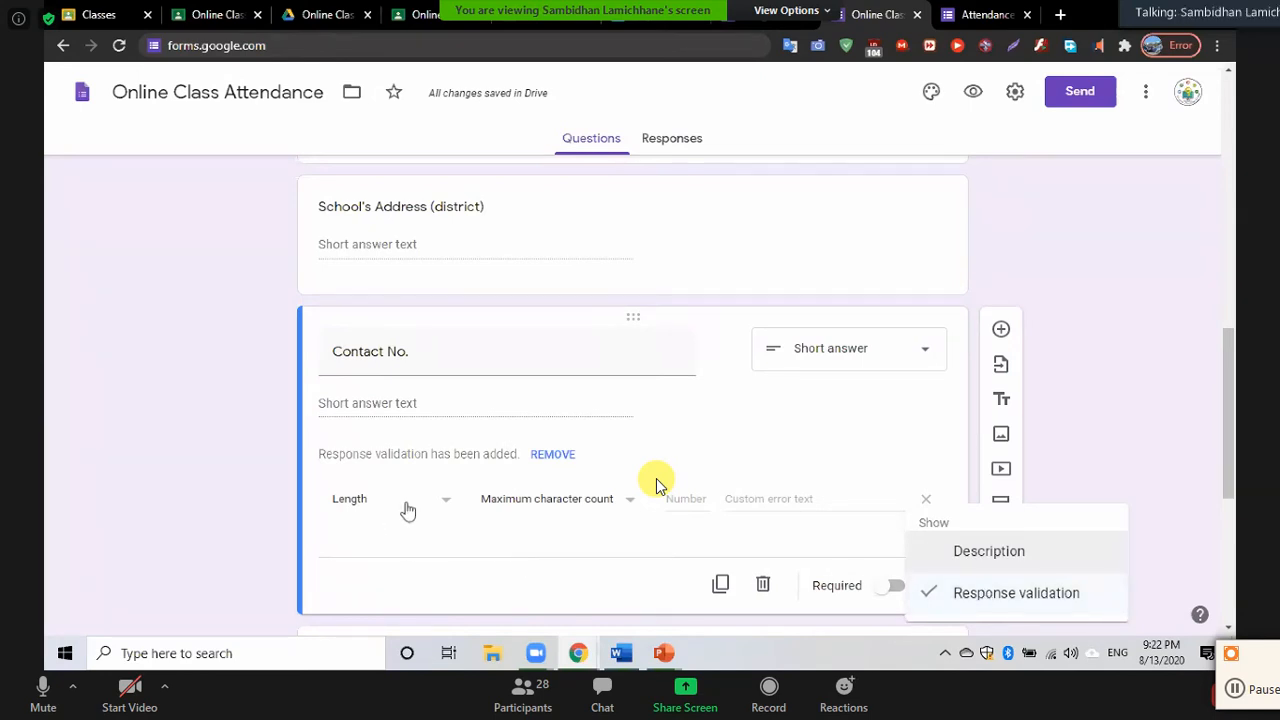
{"action": "left_click", "coordinate": [598, 505]}
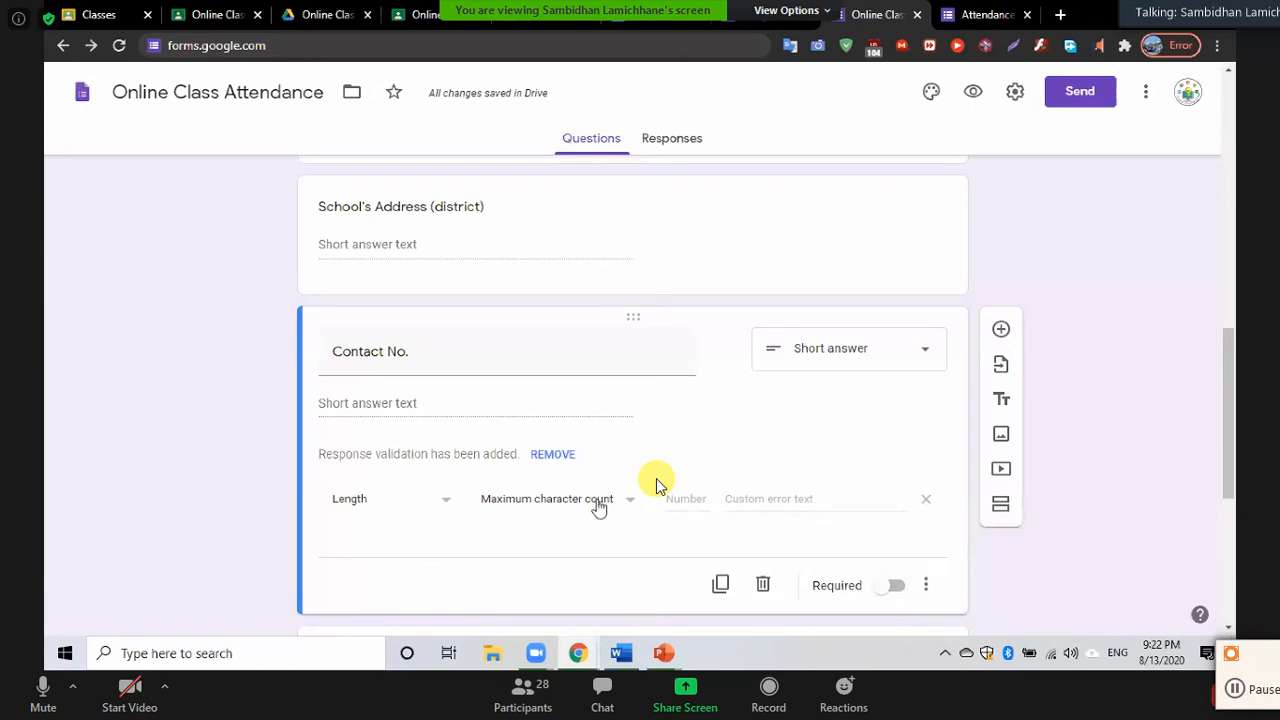
Set the length rule to Maximum character count with a limit of 10
{"action": "left_click", "coordinate": [622, 501]}
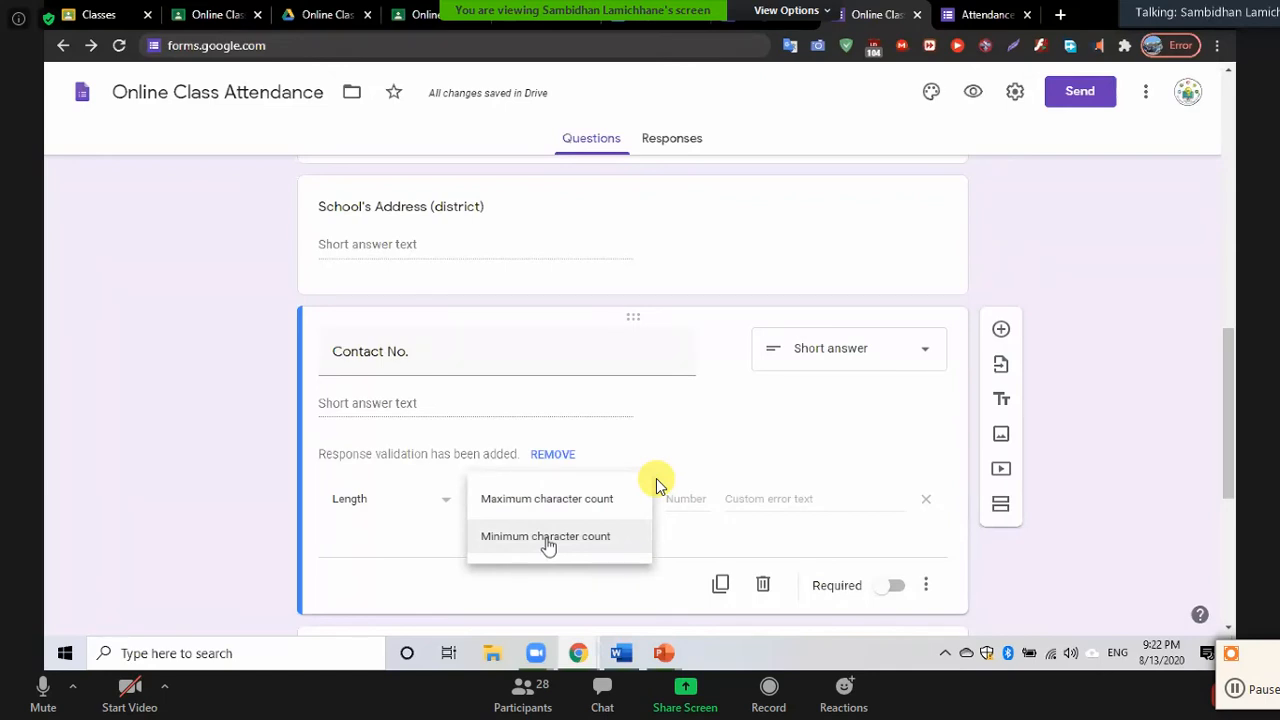
{"action": "left_click", "coordinate": [548, 540]}
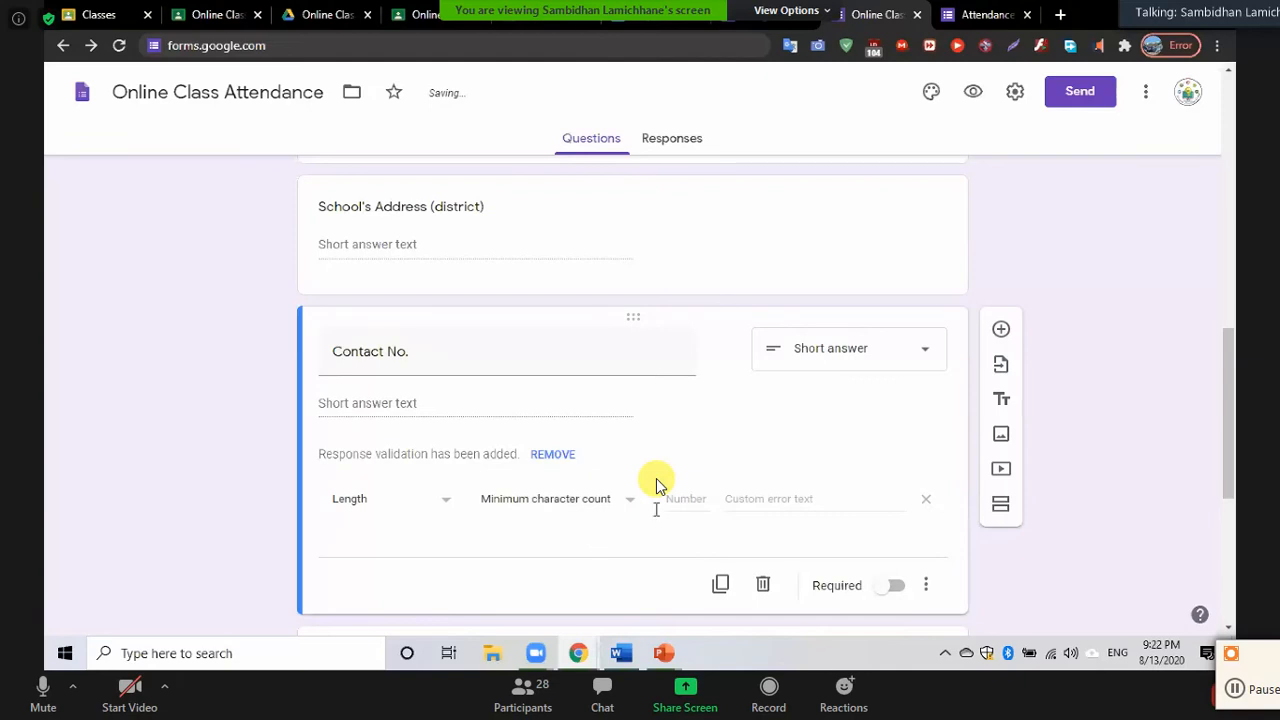
{"action": "left_click", "coordinate": [692, 498]}
{"action": "type", "text": "7"}
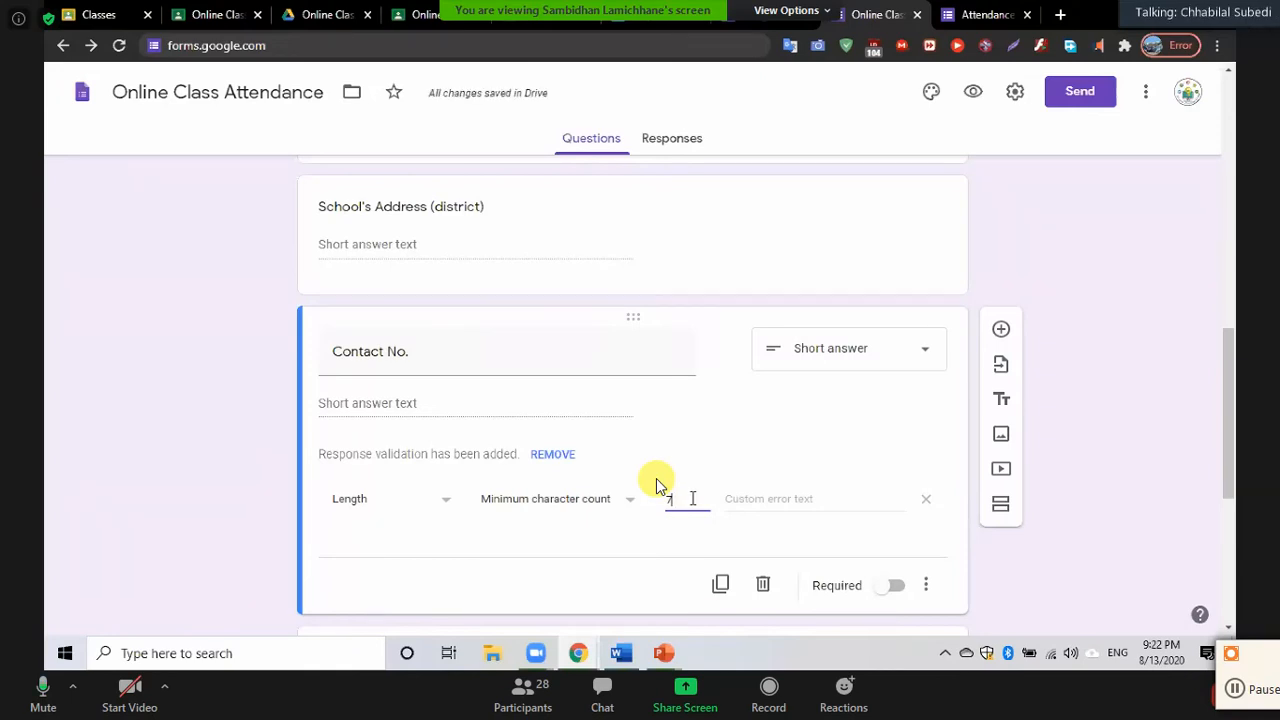
{"action": "key", "text": "BackSpace"}
{"action": "type", "text": "9"}
{"action": "key", "text": "BackSpace"}
{"action": "type", "text": "10"}
{"action": "key", "text": "BackSpace"}
{"action": "key", "text": "BackSpace"}
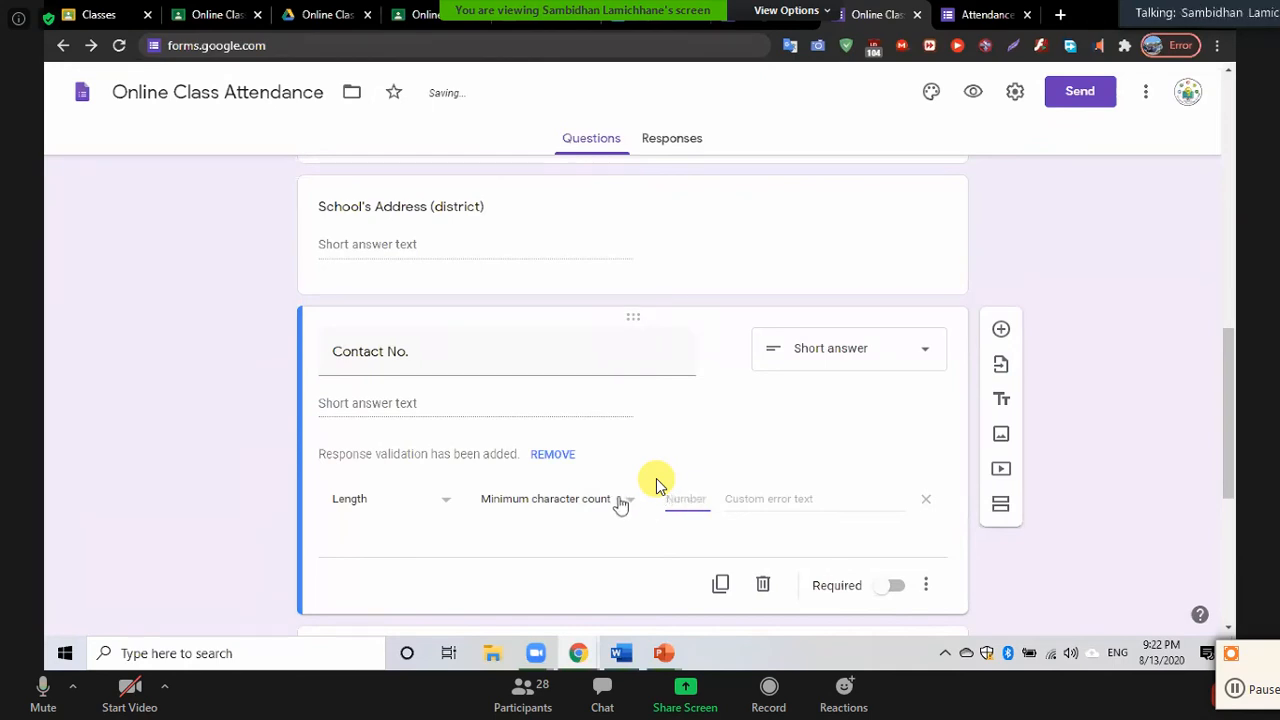
{"action": "left_click", "coordinate": [620, 502]}
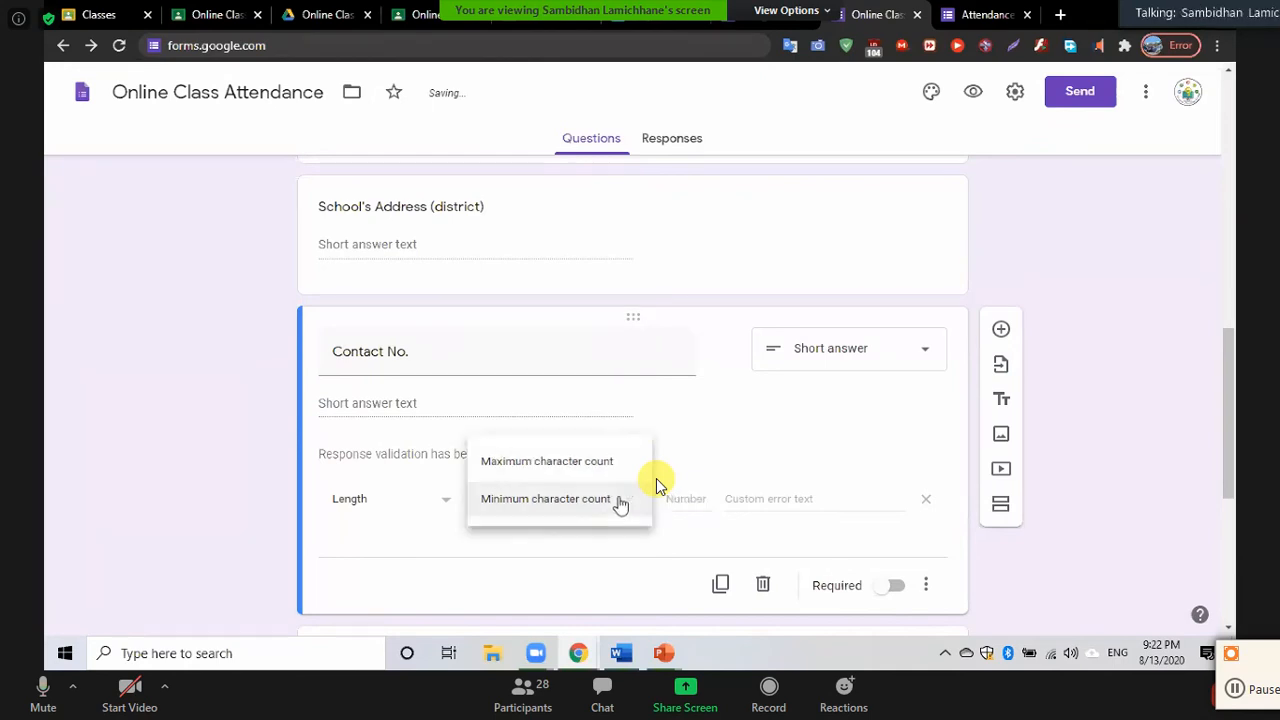
{"action": "left_click", "coordinate": [548, 462]}
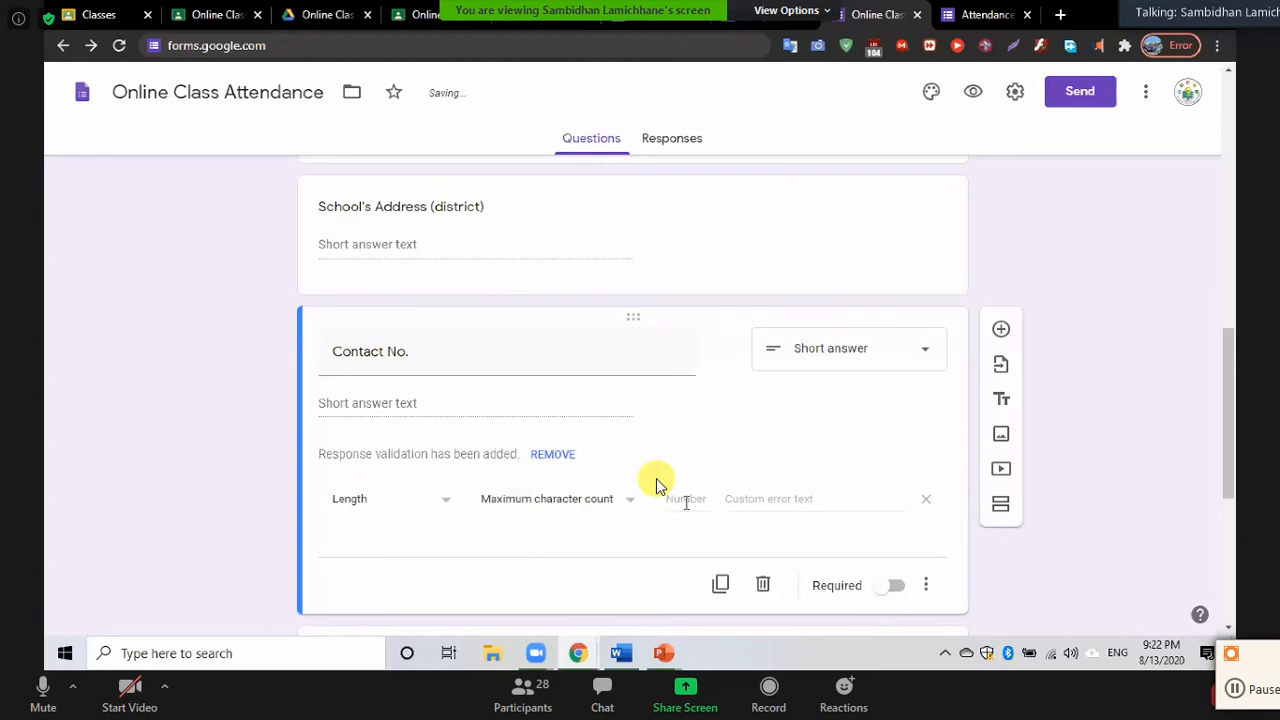
{"action": "left_click", "coordinate": [688, 500]}
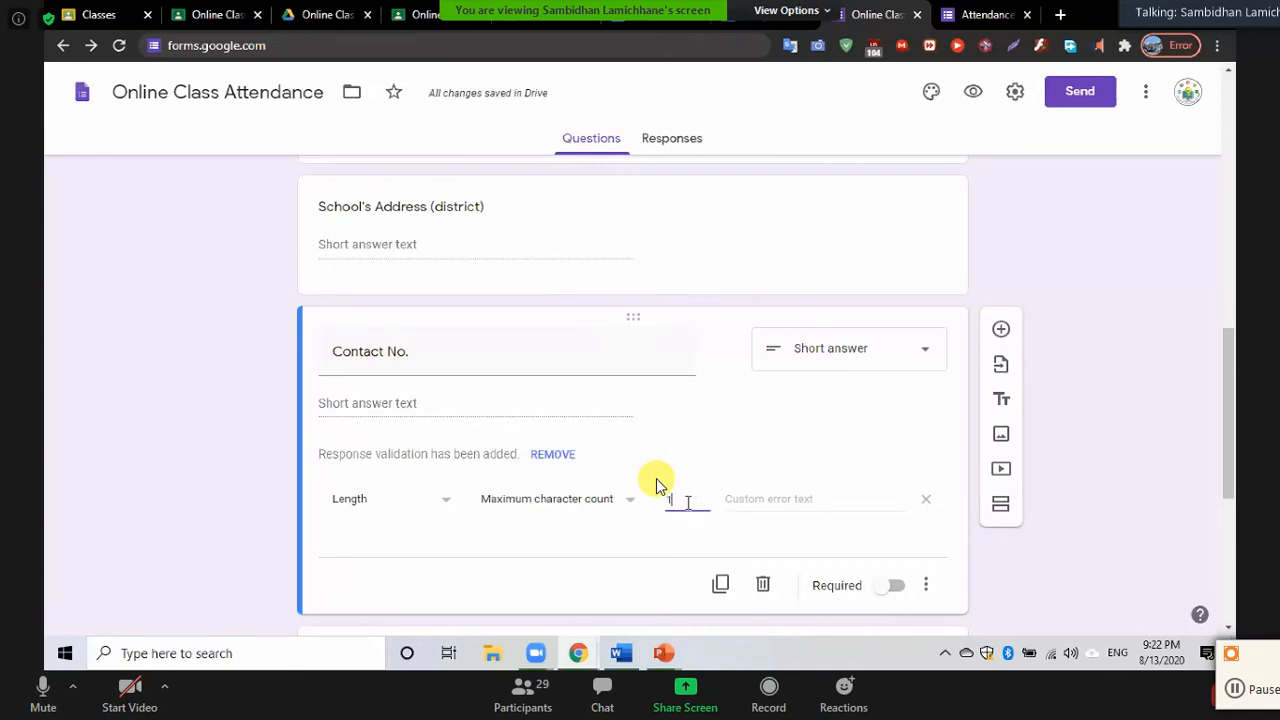
{"action": "type", "text": "10"}
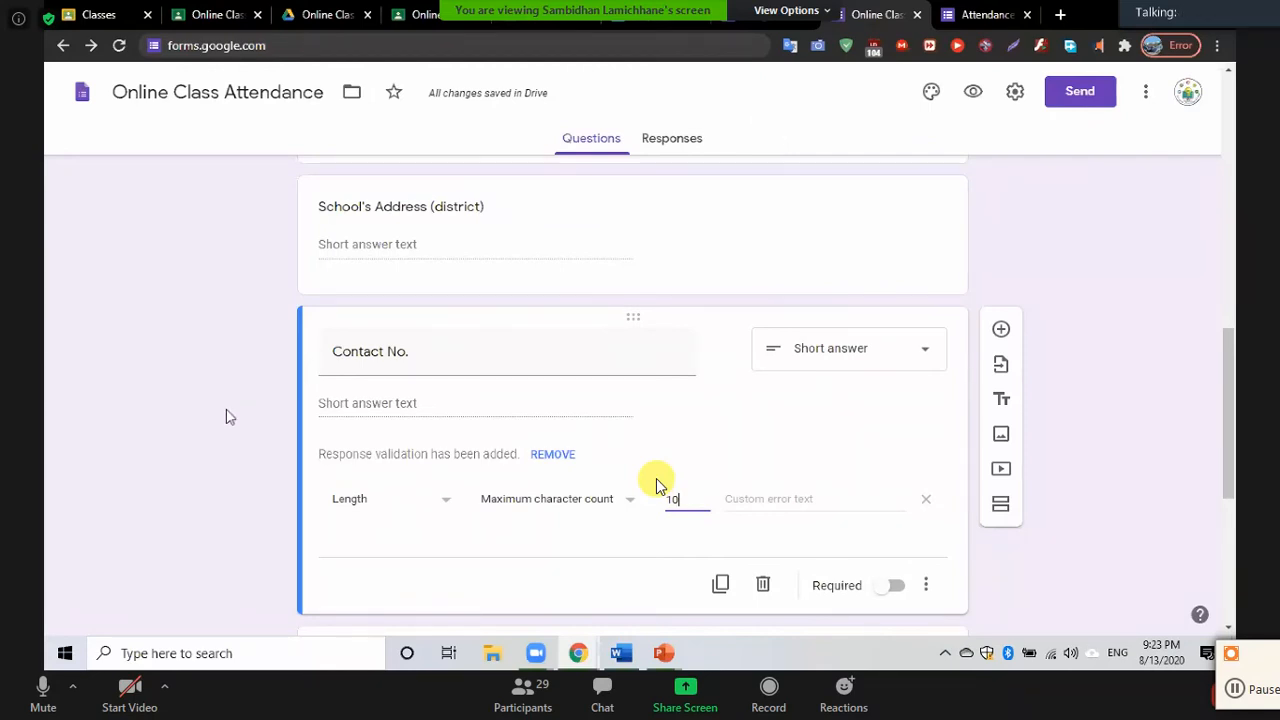
Change the Time of attendance question type from Date to Time
{"action": "scroll", "coordinate": [657, 483], "scroll_direction": "down", "scroll_amount": 3}
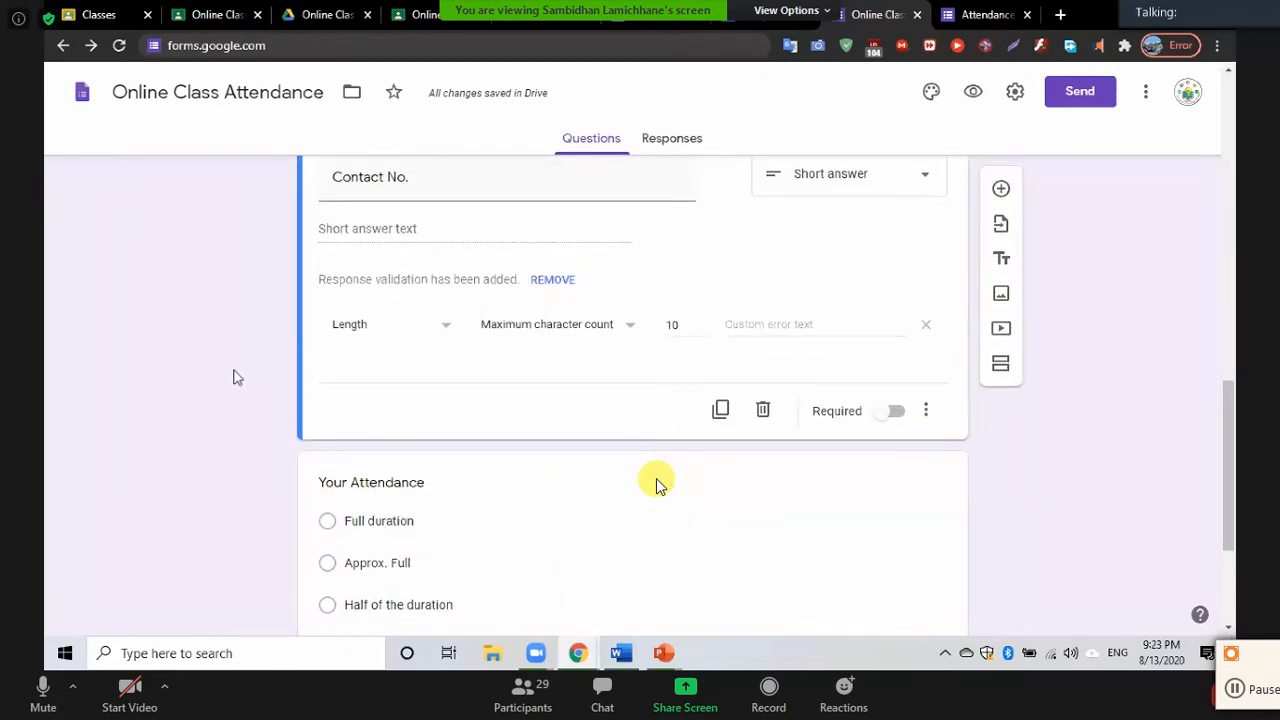
{"action": "scroll", "coordinate": [657, 483], "scroll_direction": "up", "scroll_amount": 2}
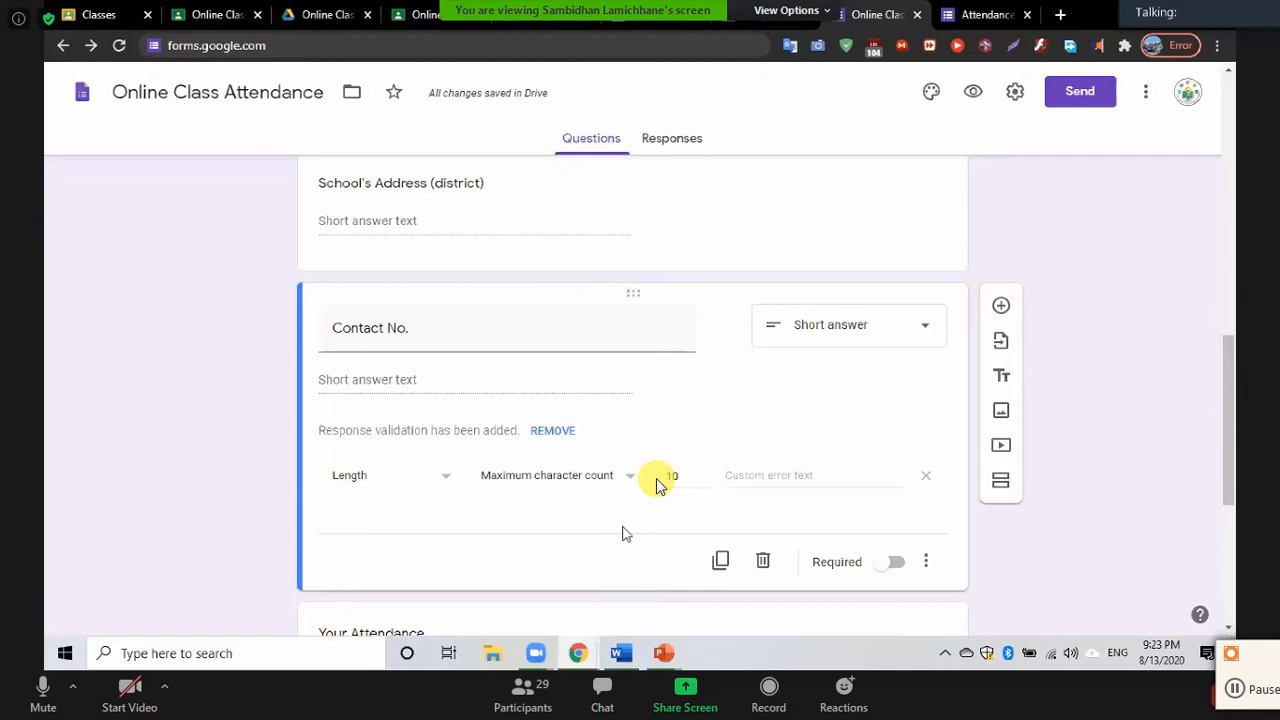
{"action": "scroll", "coordinate": [657, 483], "scroll_direction": "down", "scroll_amount": 1}
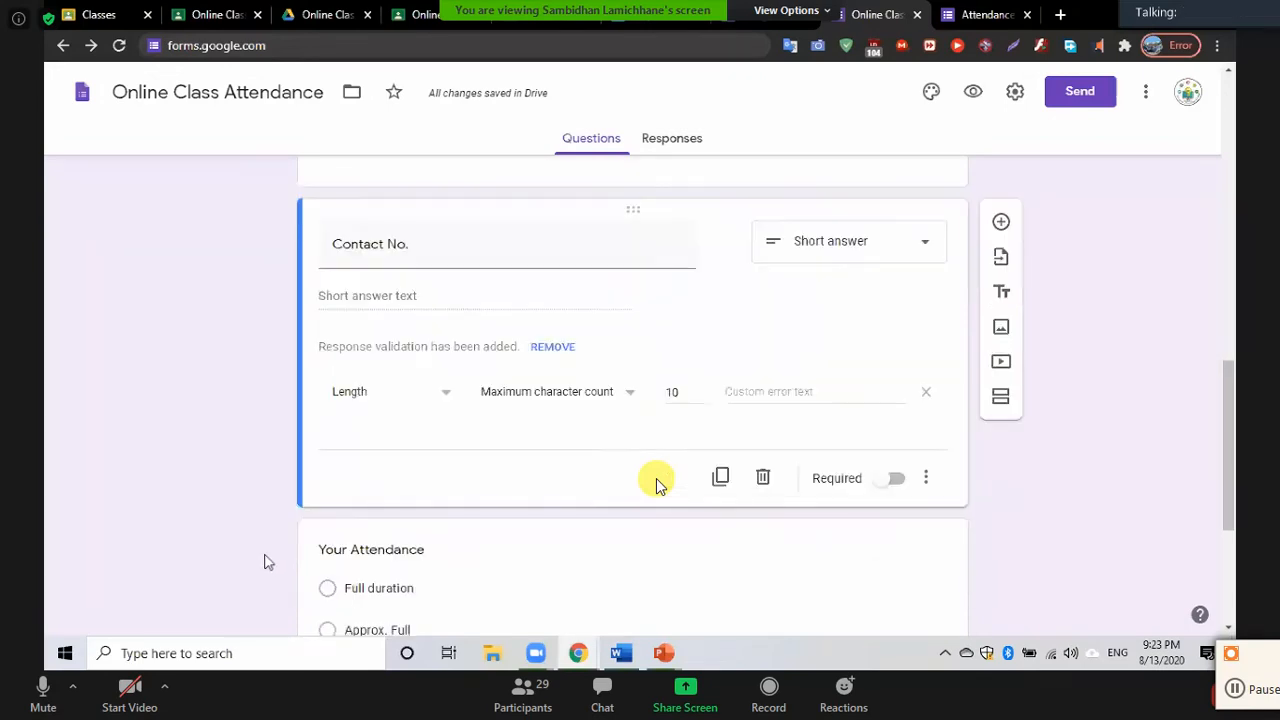
{"action": "scroll", "coordinate": [657, 483], "scroll_direction": "down", "scroll_amount": 3}
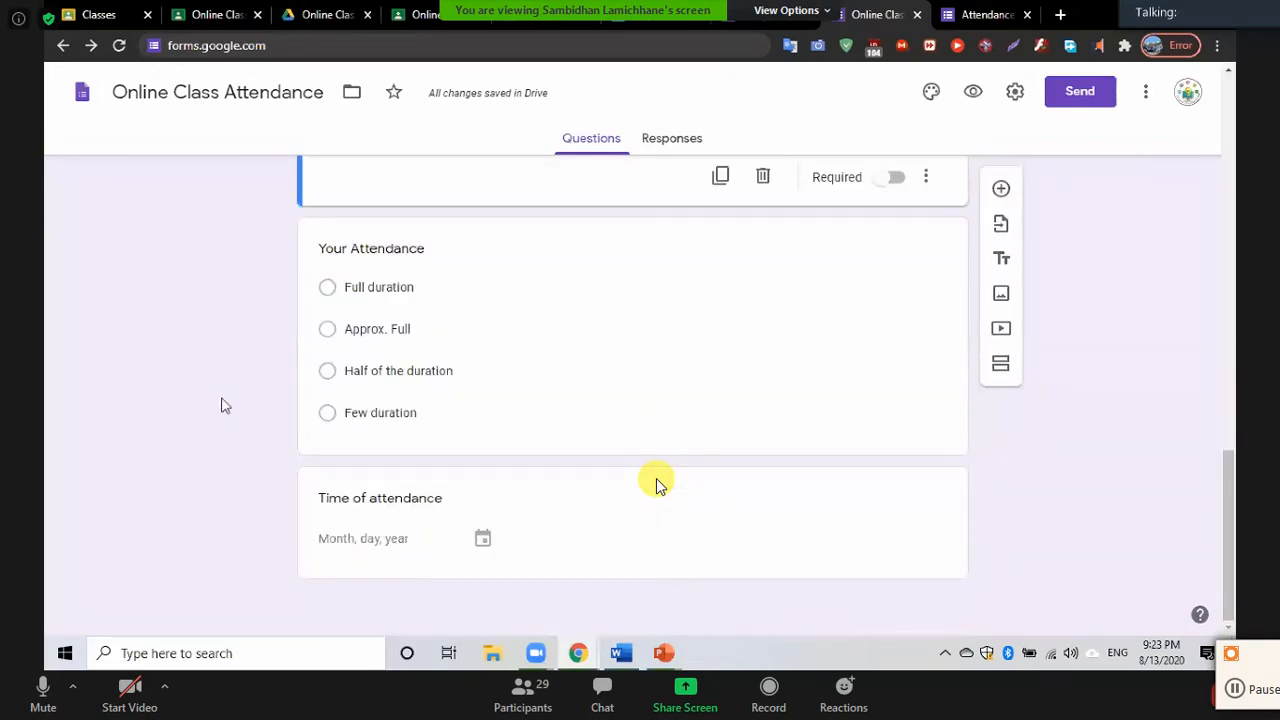
{"action": "left_click", "coordinate": [375, 540]}
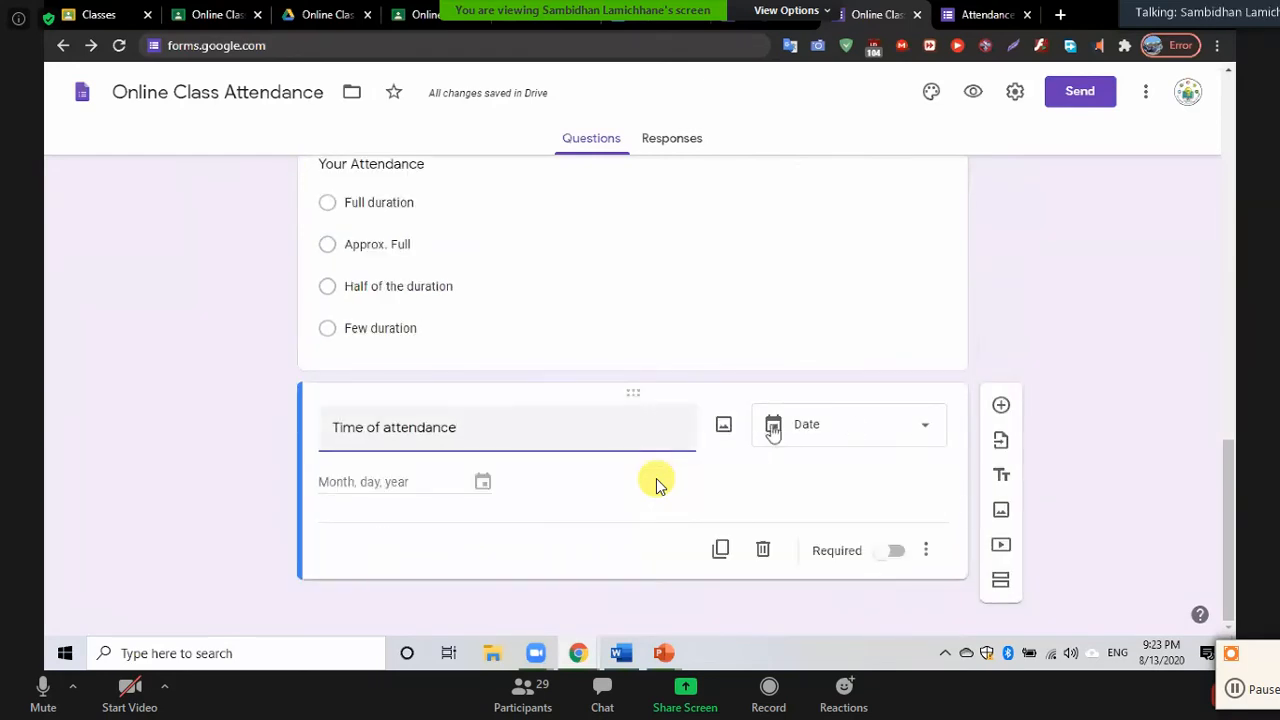
{"action": "left_click", "coordinate": [894, 437]}
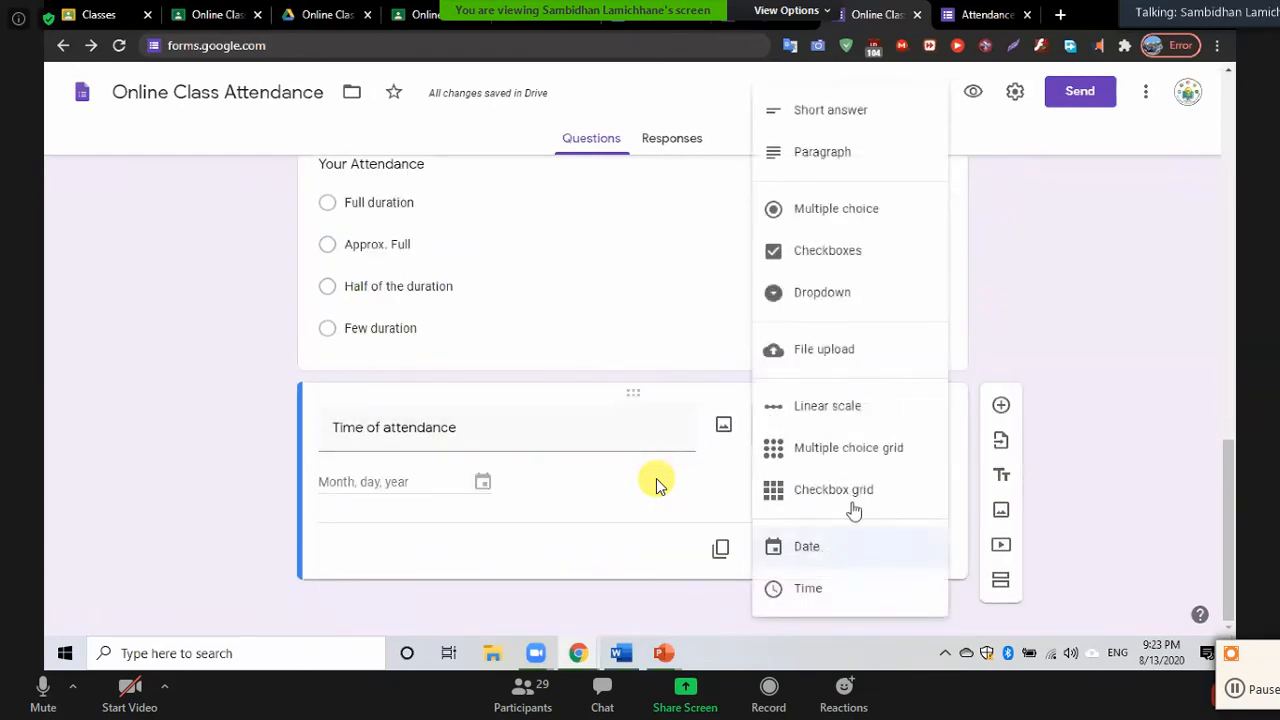
{"action": "left_click", "coordinate": [797, 598]}
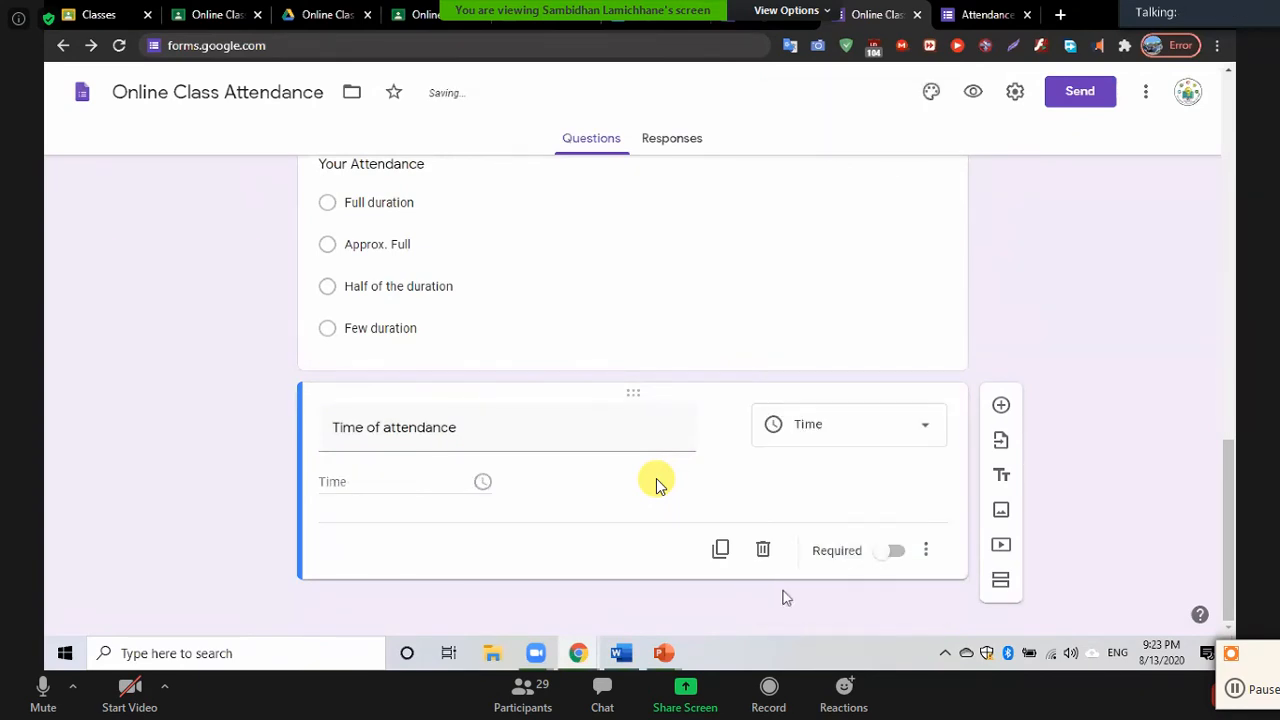
{"action": "left_click_drag", "start_coordinate": [183, 349], "coordinate": [233, 560]}
{"action": "left_click", "coordinate": [211, 440]}
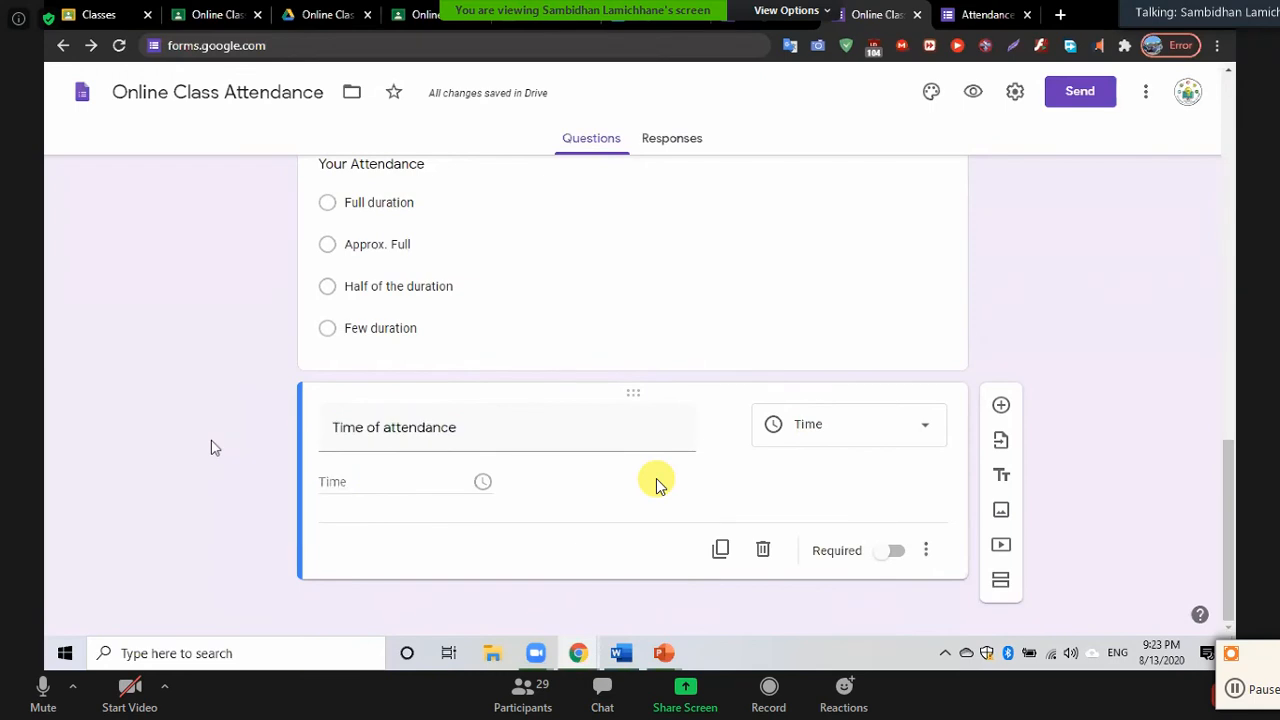
{"action": "scroll", "coordinate": [198, 363], "scroll_direction": "up", "scroll_amount": 10}
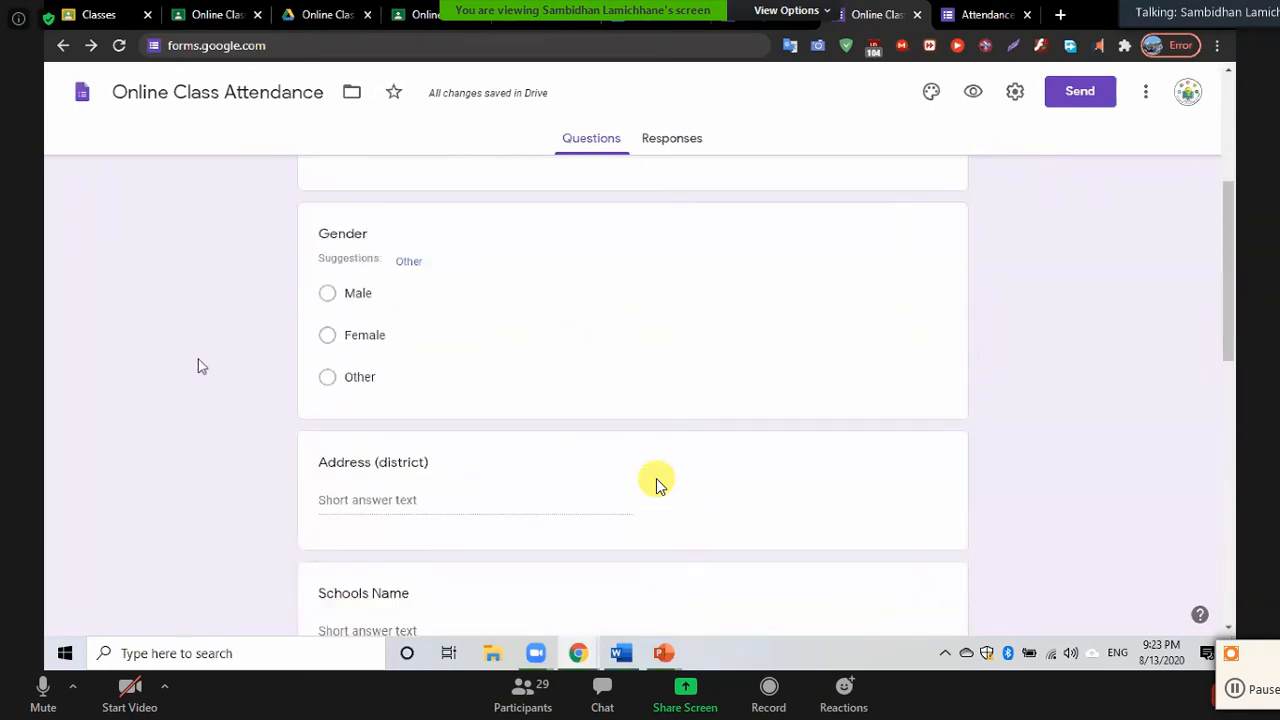
Delete the empty Untitled section at the end of the form
{"action": "scroll", "coordinate": [200, 366], "scroll_direction": "up", "scroll_amount": 5}
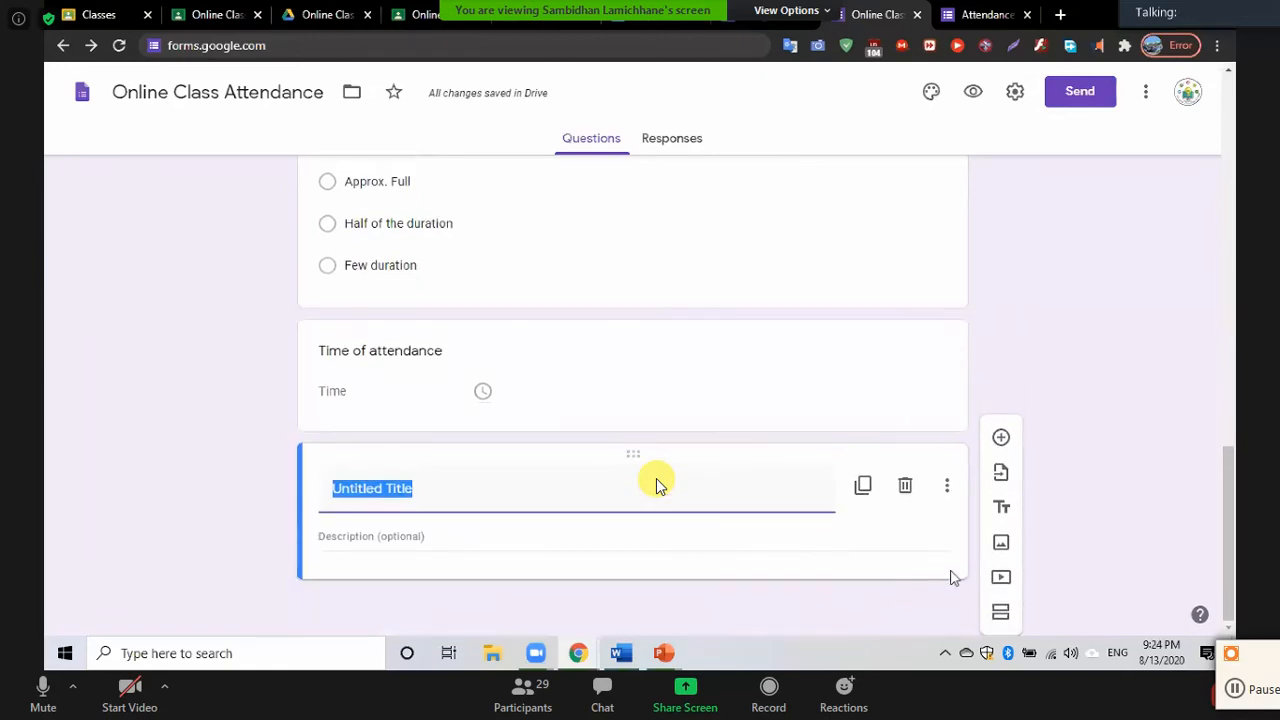
{"action": "left_click", "coordinate": [905, 488]}
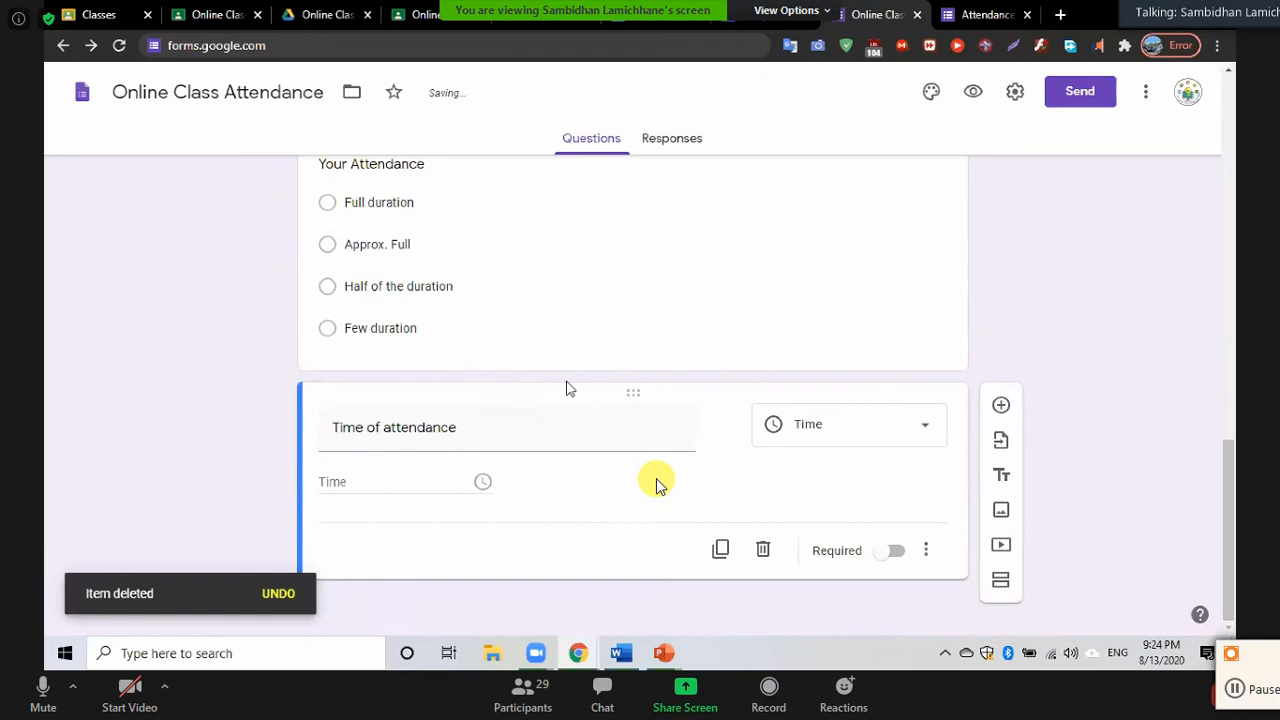
{"action": "scroll", "coordinate": [566, 386], "scroll_direction": "up", "scroll_amount": 10}
{"action": "scroll", "coordinate": [566, 370], "scroll_direction": "down", "scroll_amount": 10}
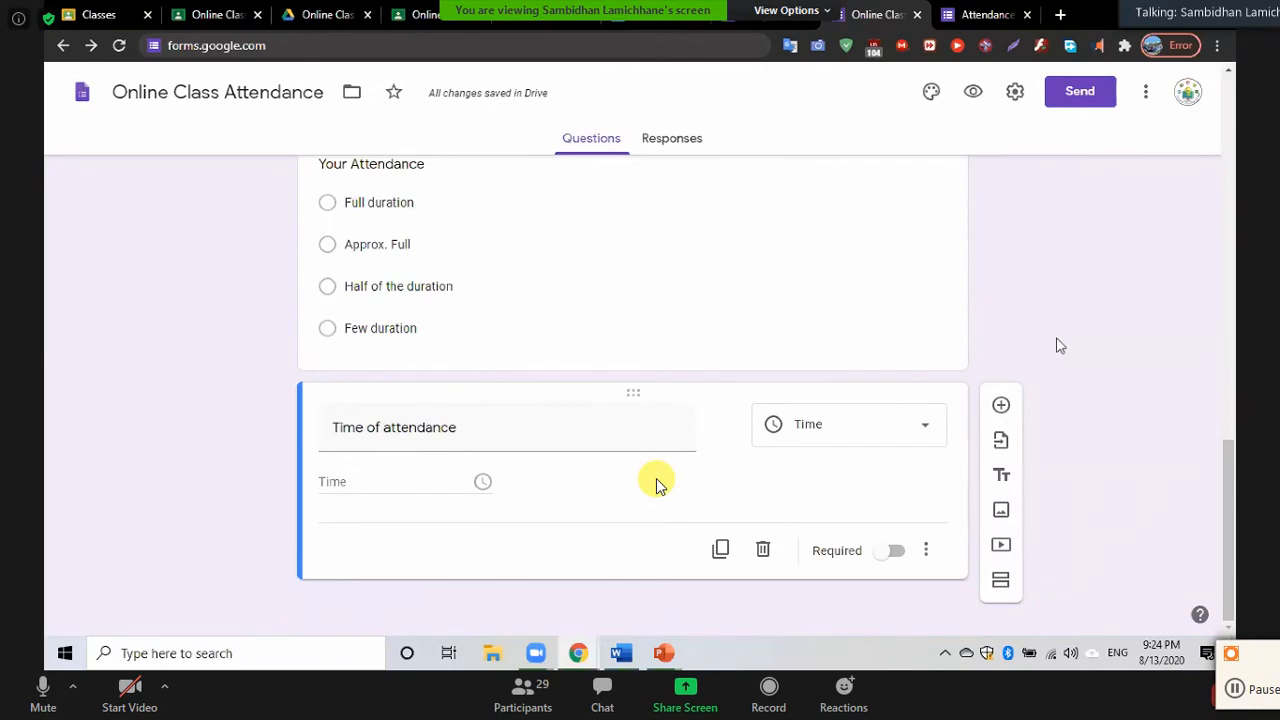
{"action": "scroll", "coordinate": [466, 387], "scroll_direction": "up", "scroll_amount": 3}
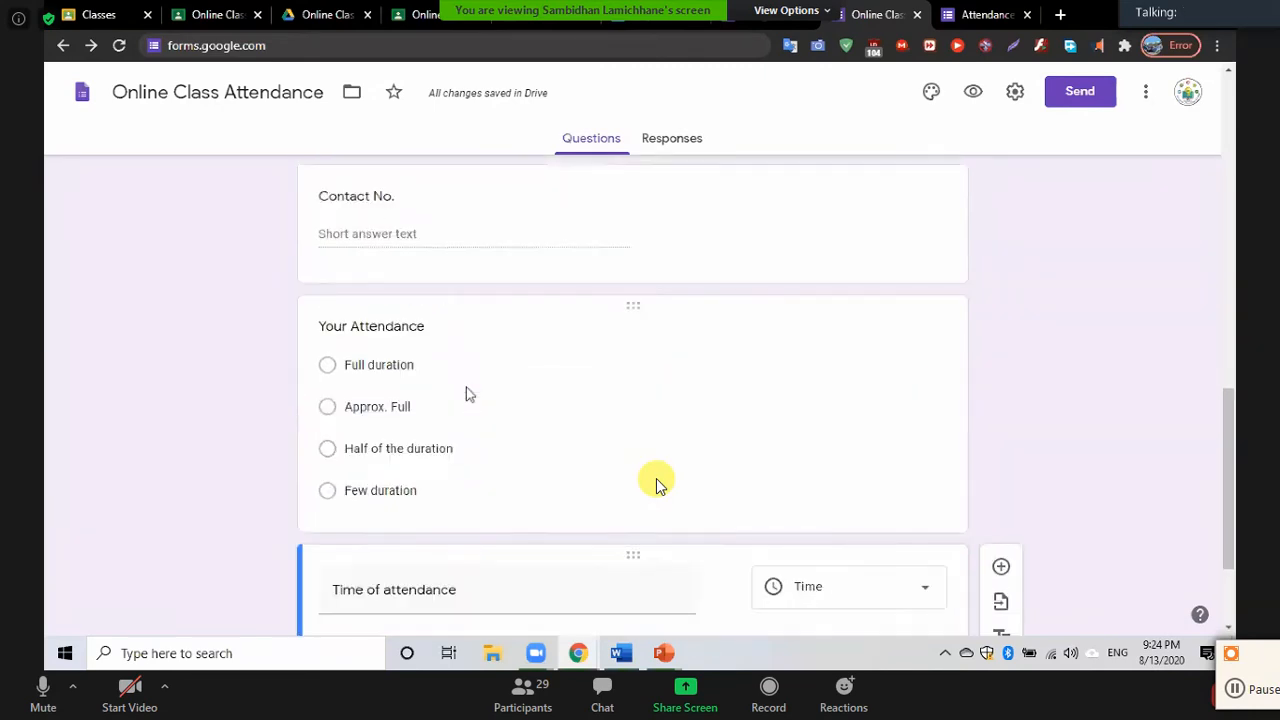
Scroll down through the Attendance of 1st day form
{"action": "scroll", "coordinate": [466, 387], "scroll_direction": "down", "scroll_amount": 3}
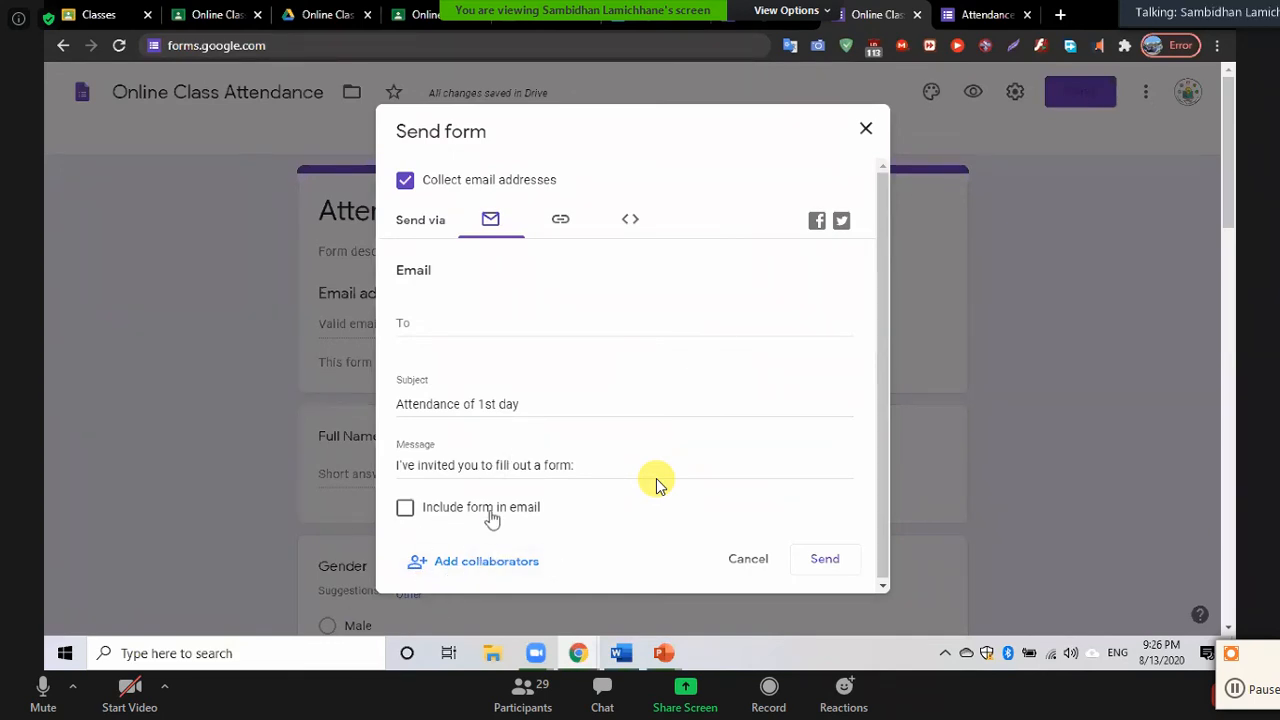
Email the form to the participant's address chosen from suggestions, then reopen the Send options
{"action": "left_click", "coordinate": [412, 324]}
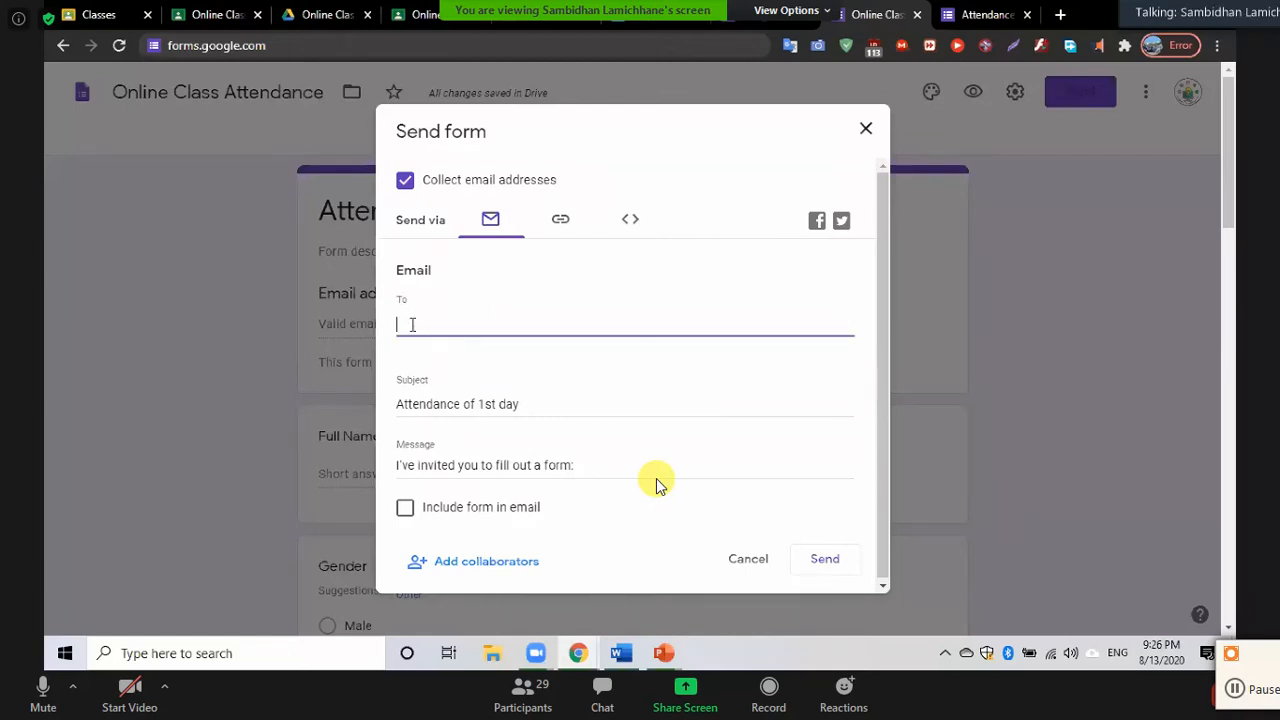
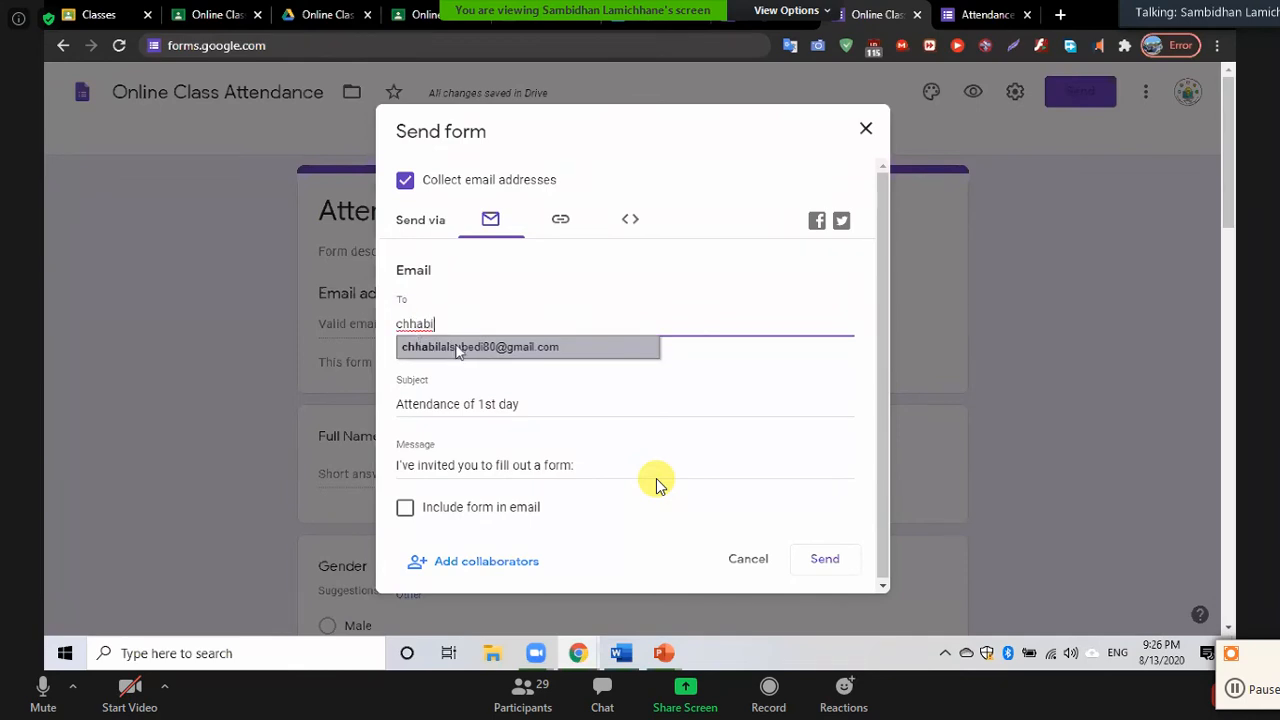
{"action": "left_click", "coordinate": [457, 348]}
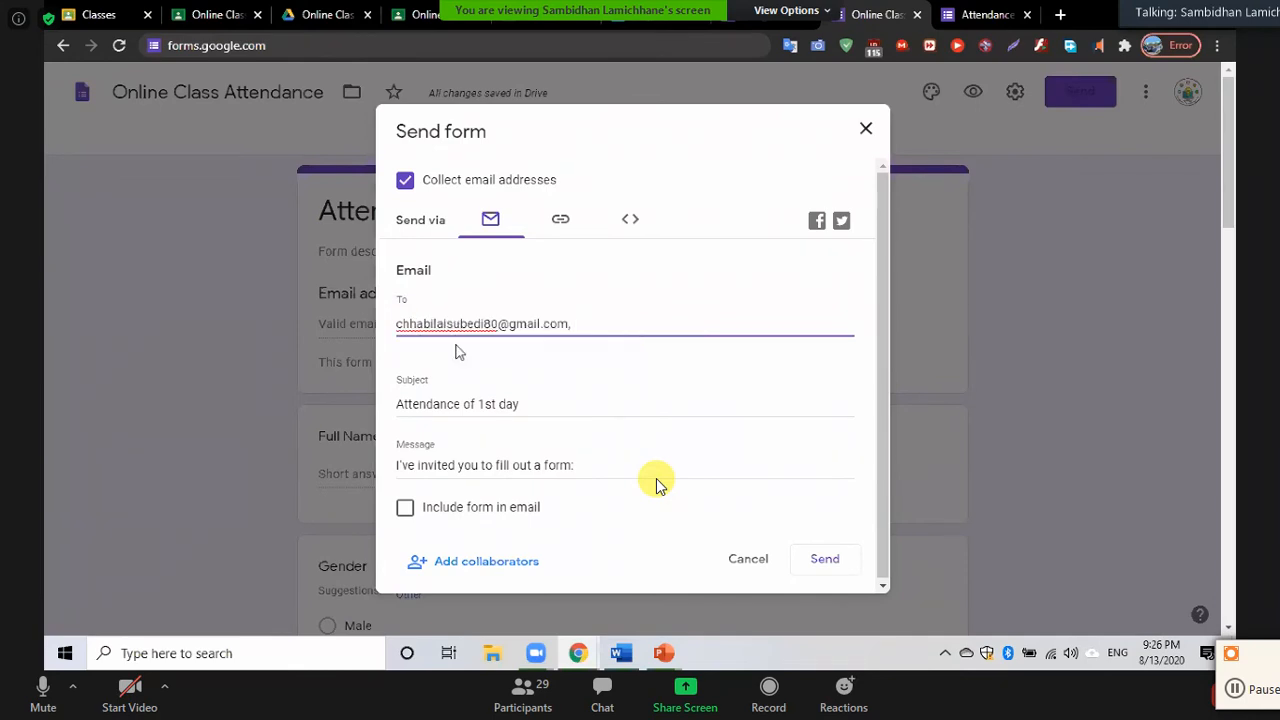
{"action": "left_click", "coordinate": [824, 562]}
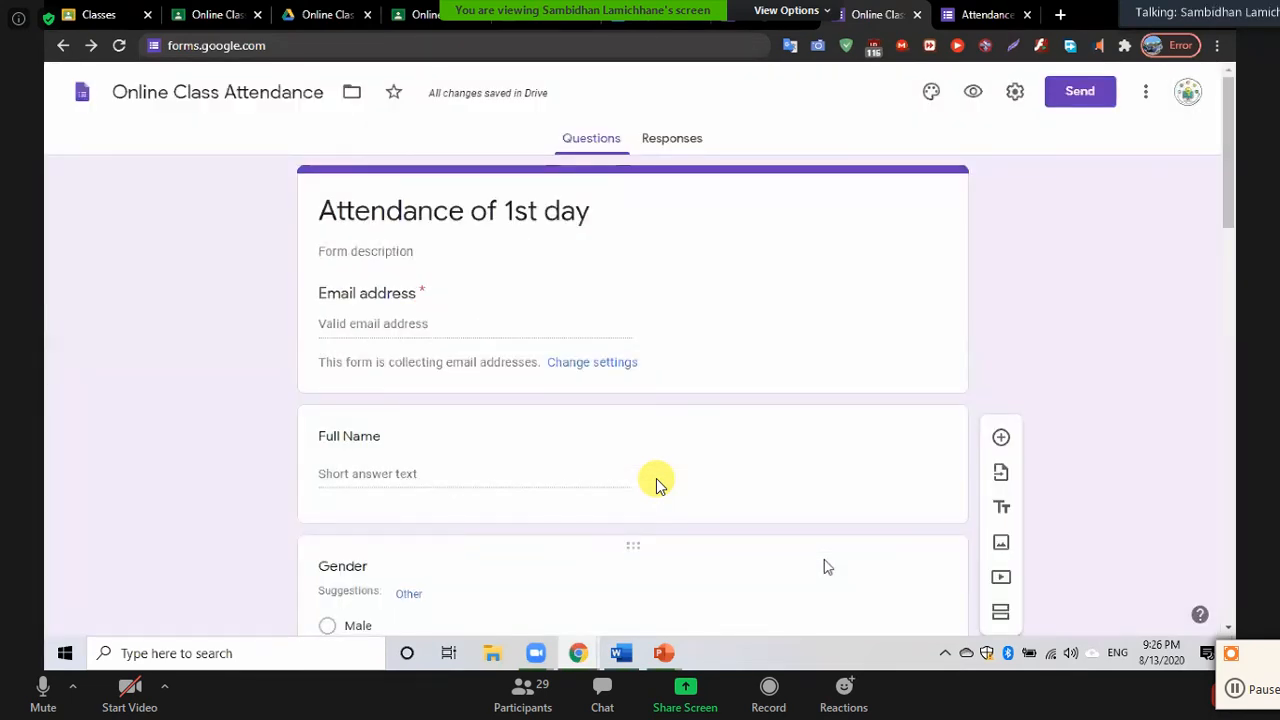
{"action": "left_click", "coordinate": [1084, 93]}
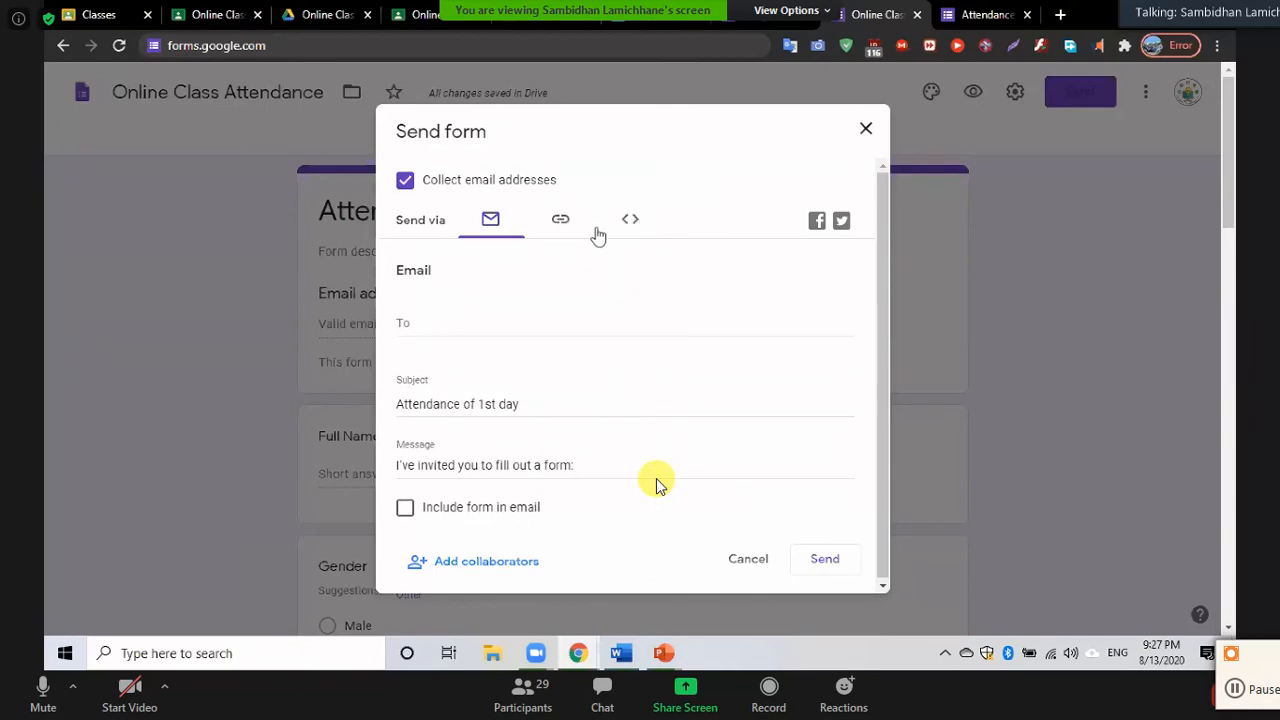
Copy the shortened forms.gle link to the form and close the Send form dialog
{"action": "left_click", "coordinate": [562, 226]}
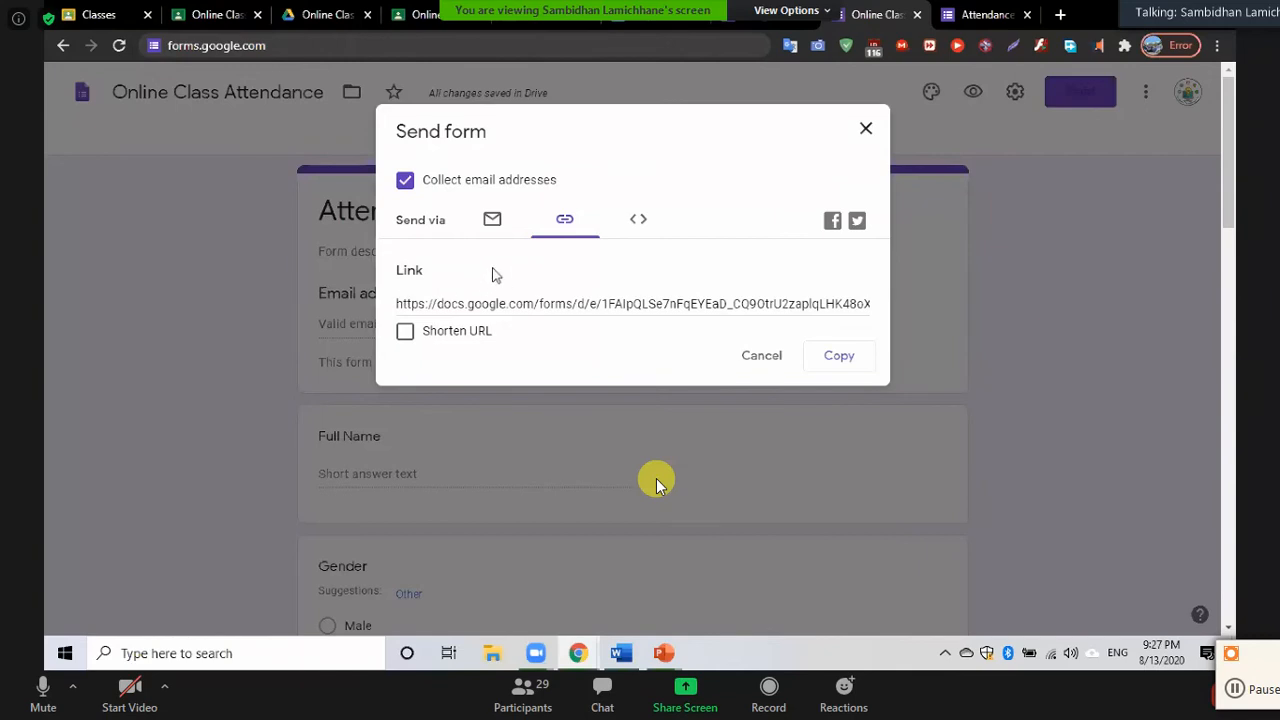
{"action": "left_click", "coordinate": [542, 303]}
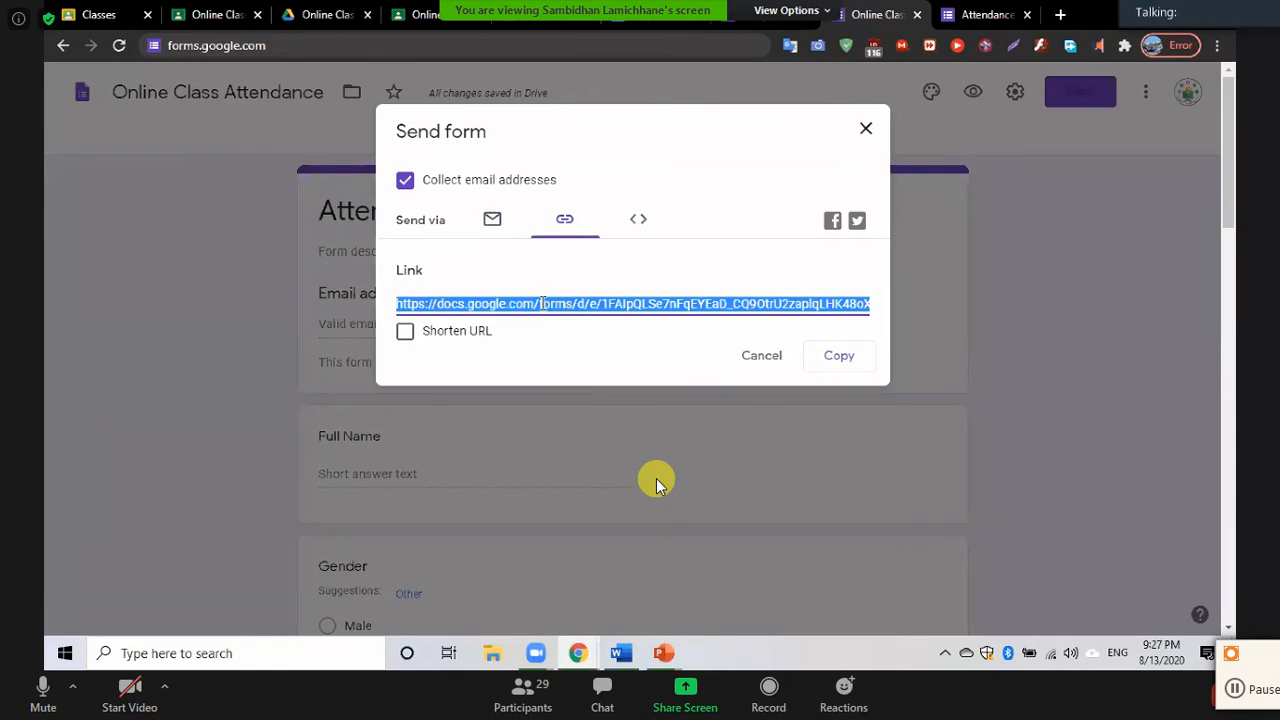
{"action": "left_click", "coordinate": [405, 332]}
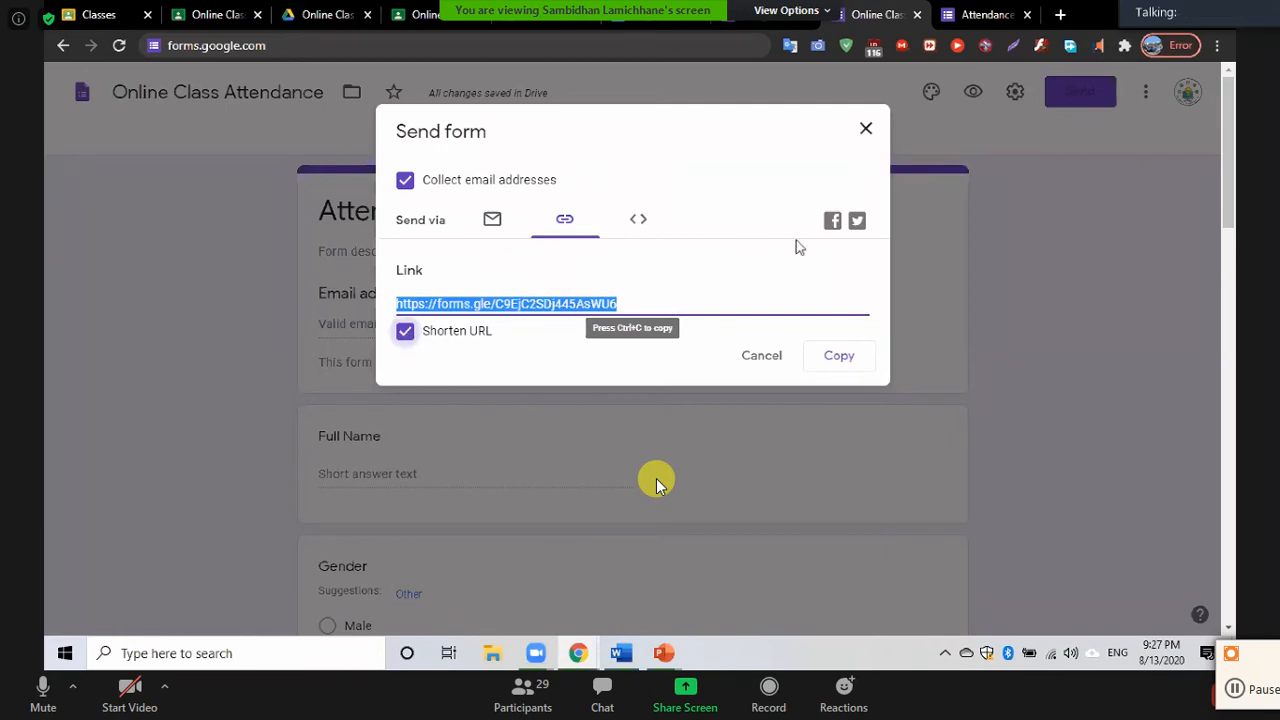
{"action": "left_click", "coordinate": [839, 358]}
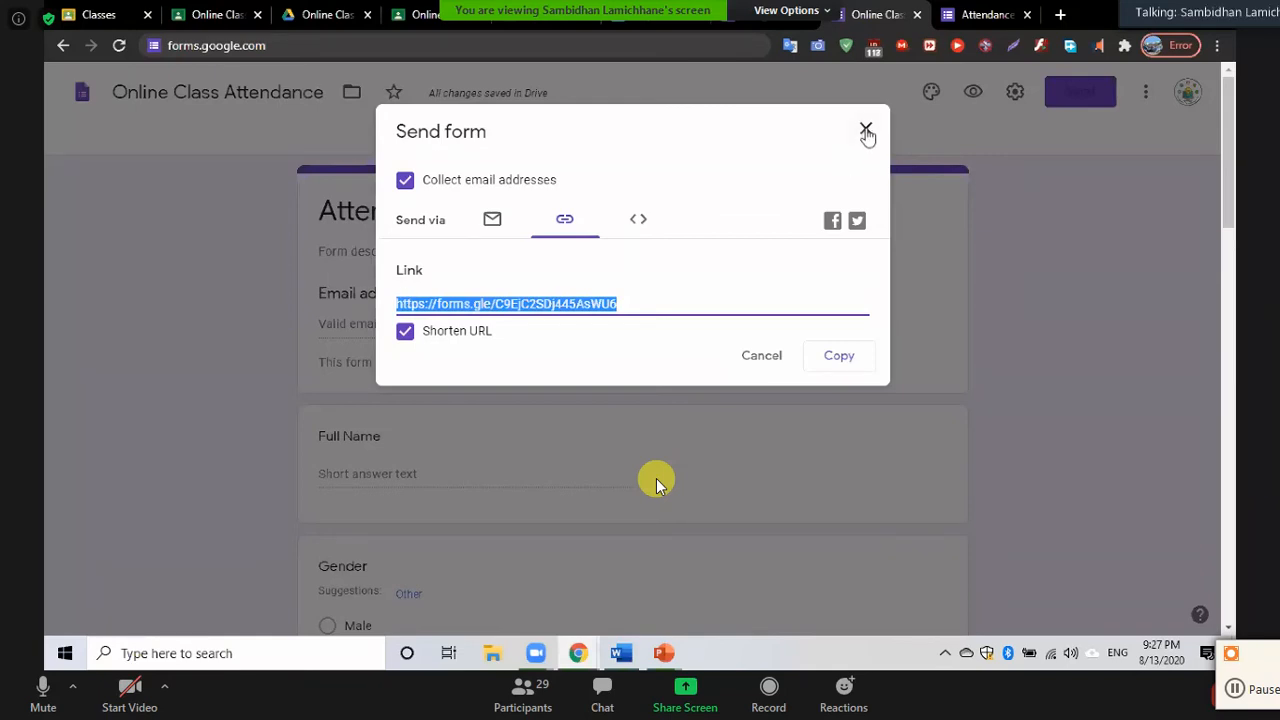
{"action": "left_click", "coordinate": [844, 353]}
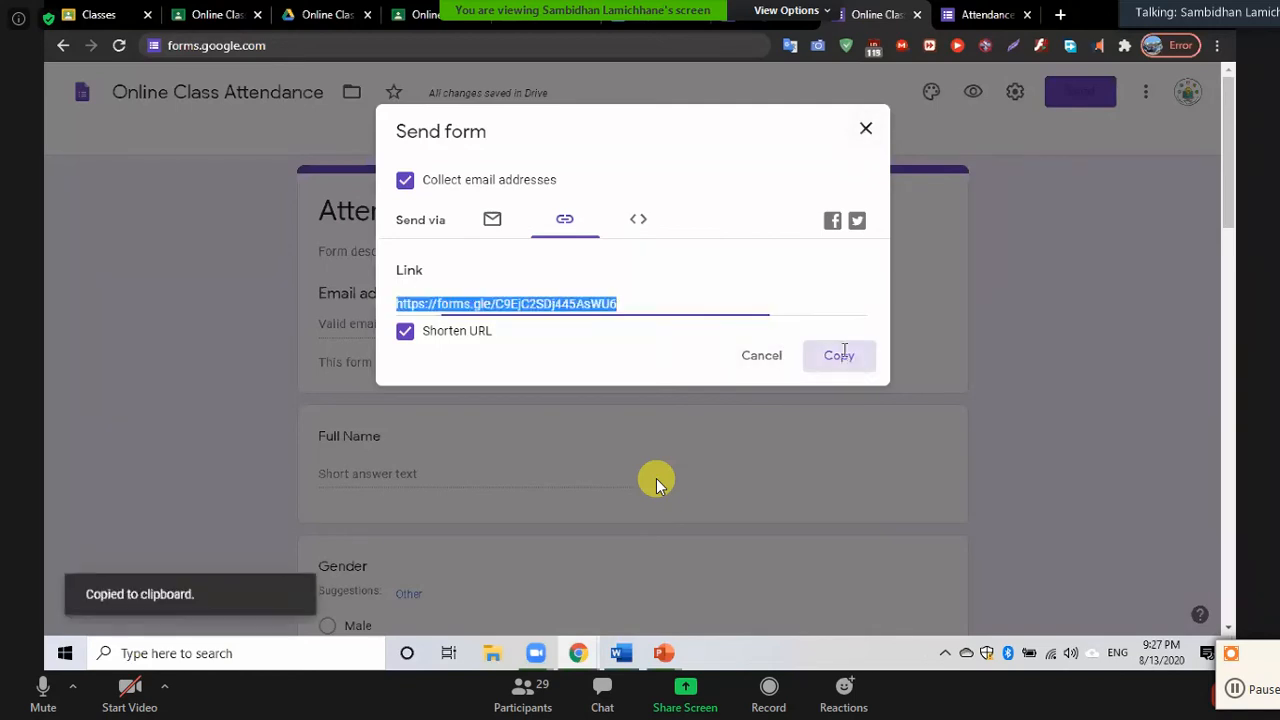
{"action": "left_click", "coordinate": [864, 131]}
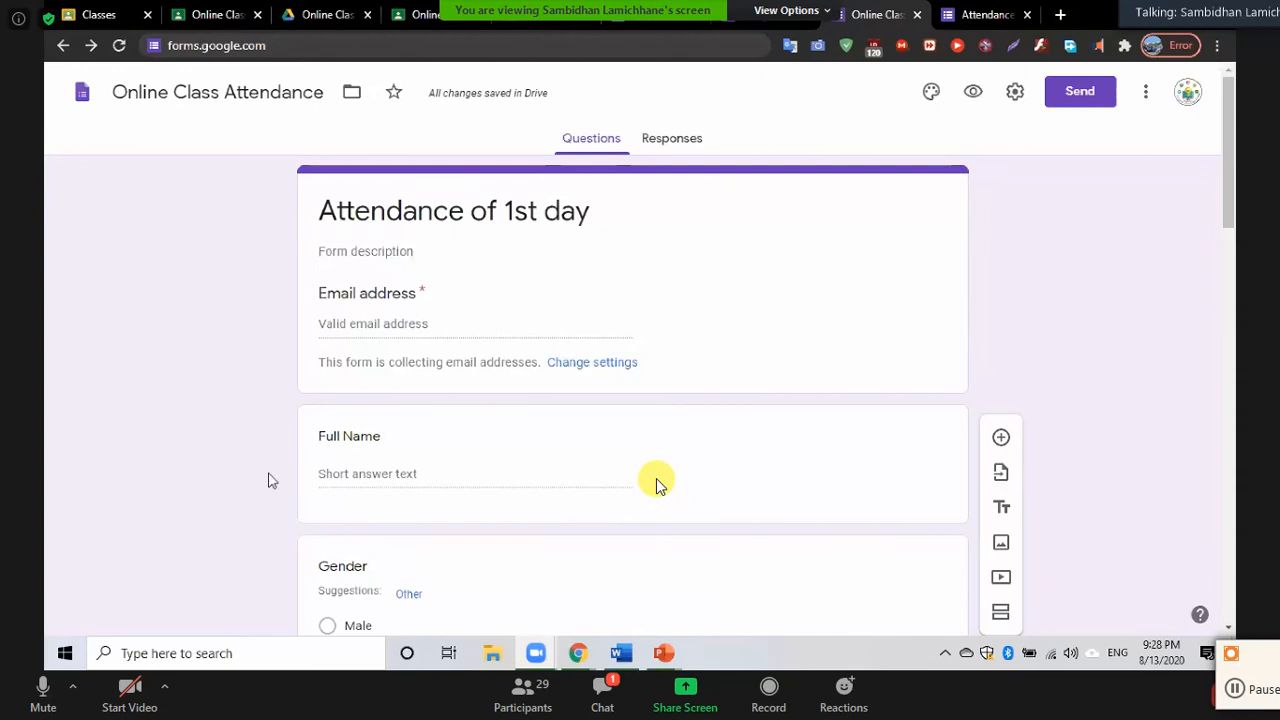
Look over the Full Name and Schools Name questions
{"action": "left_click", "coordinate": [525, 457]}
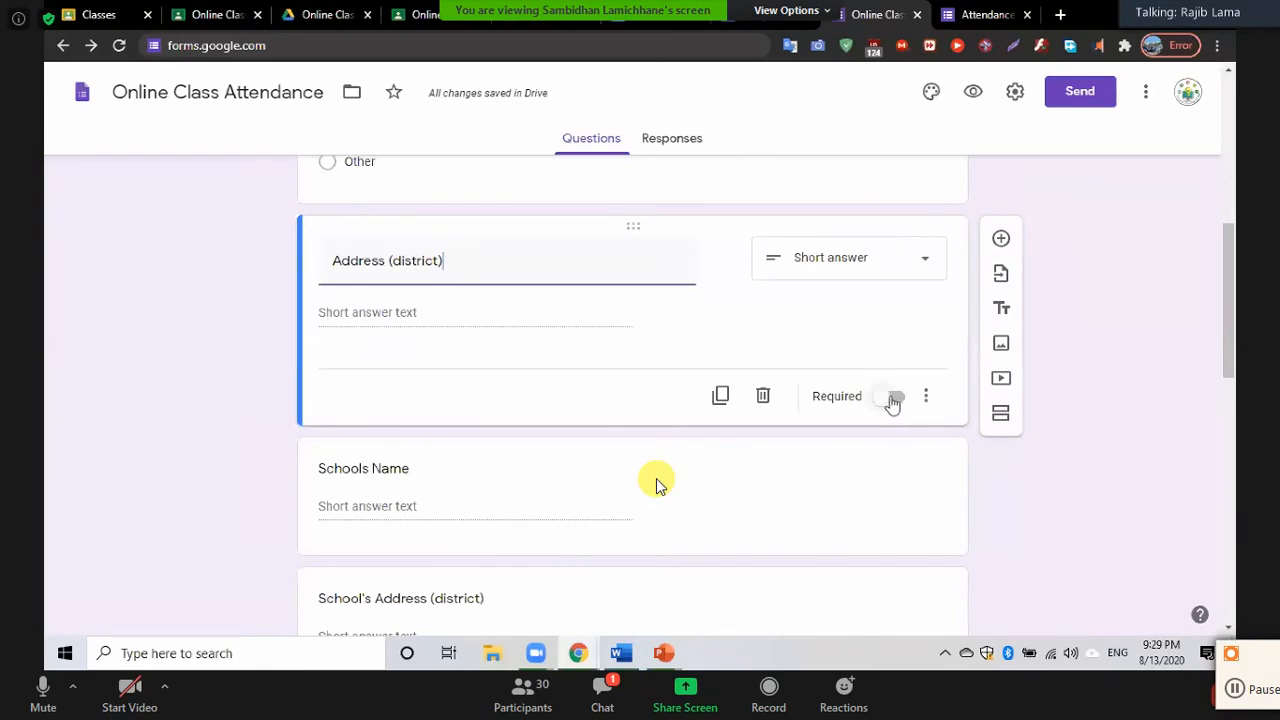
{"action": "left_click", "coordinate": [480, 497]}
{"action": "scroll", "coordinate": [480, 497], "scroll_direction": "down", "scroll_amount": 3}
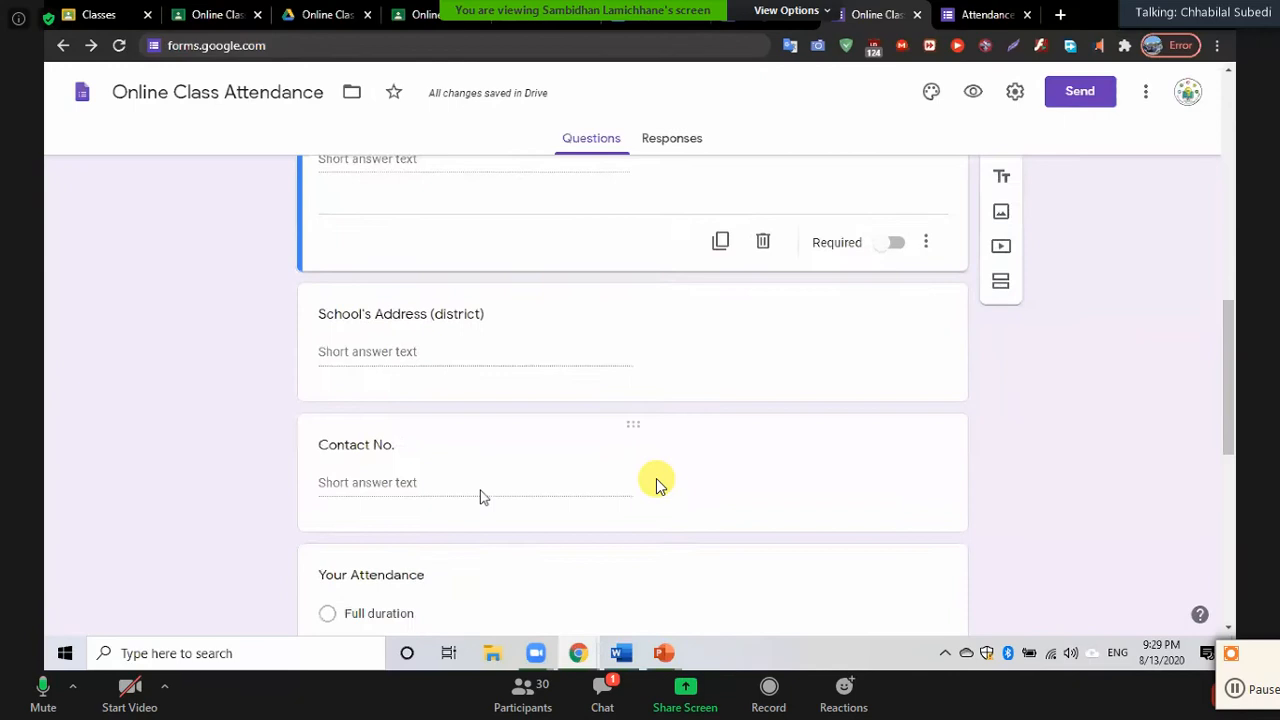
{"action": "scroll", "coordinate": [480, 497], "scroll_direction": "up", "scroll_amount": 1}
{"action": "scroll", "coordinate": [480, 497], "scroll_direction": "up", "scroll_amount": 1}
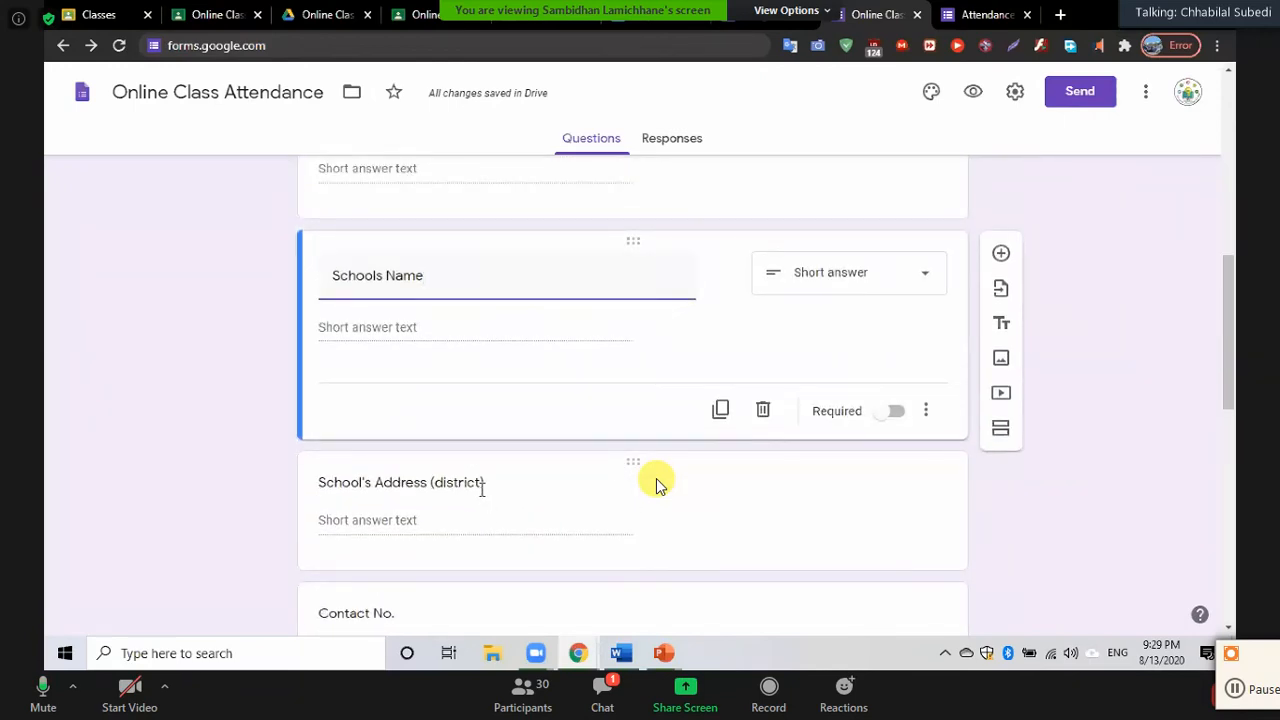
{"action": "left_click", "coordinate": [236, 406]}
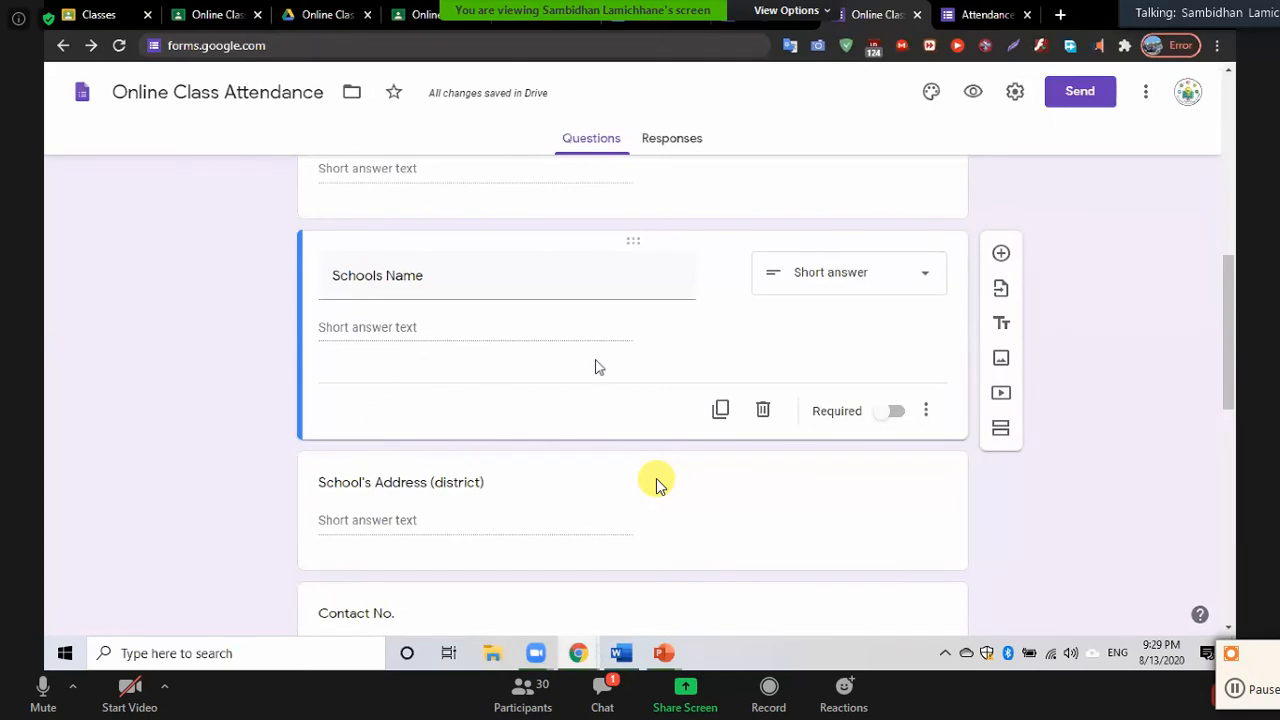
{"action": "scroll", "coordinate": [529, 346], "scroll_direction": "down", "scroll_amount": 3}
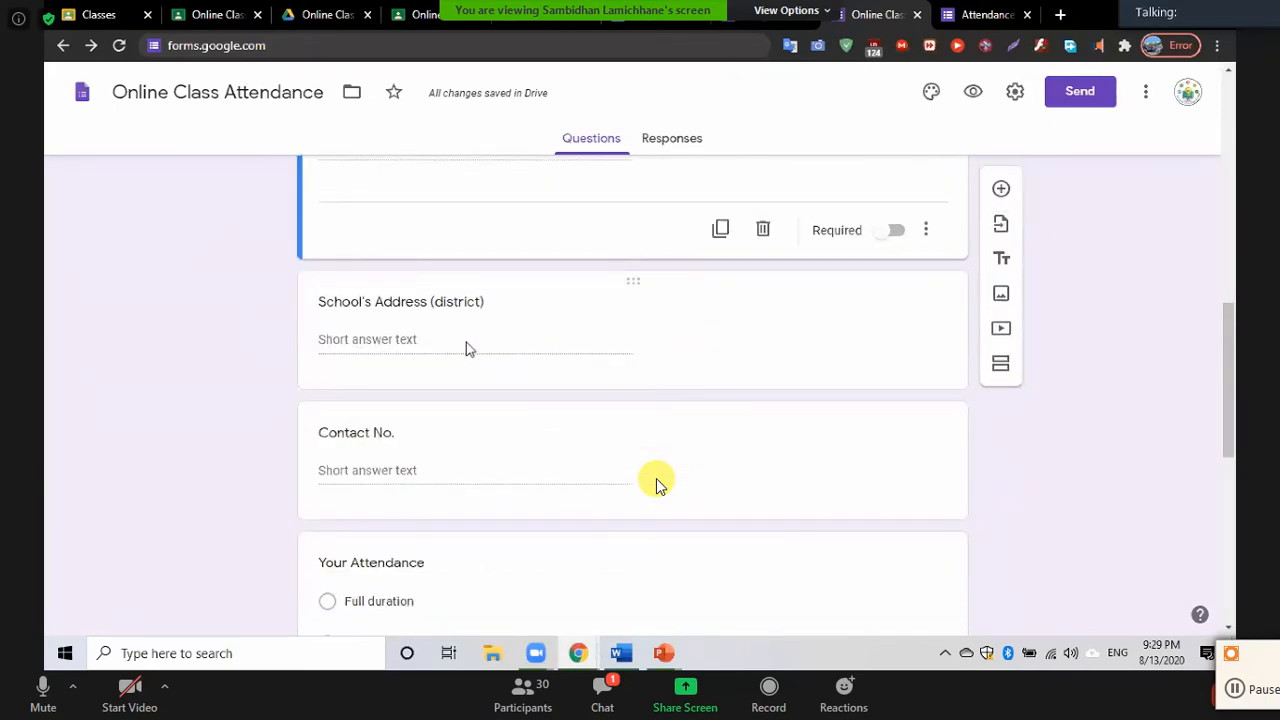
Make Contact No. a required question and view the form's Responses summary
{"action": "left_click", "coordinate": [420, 463]}
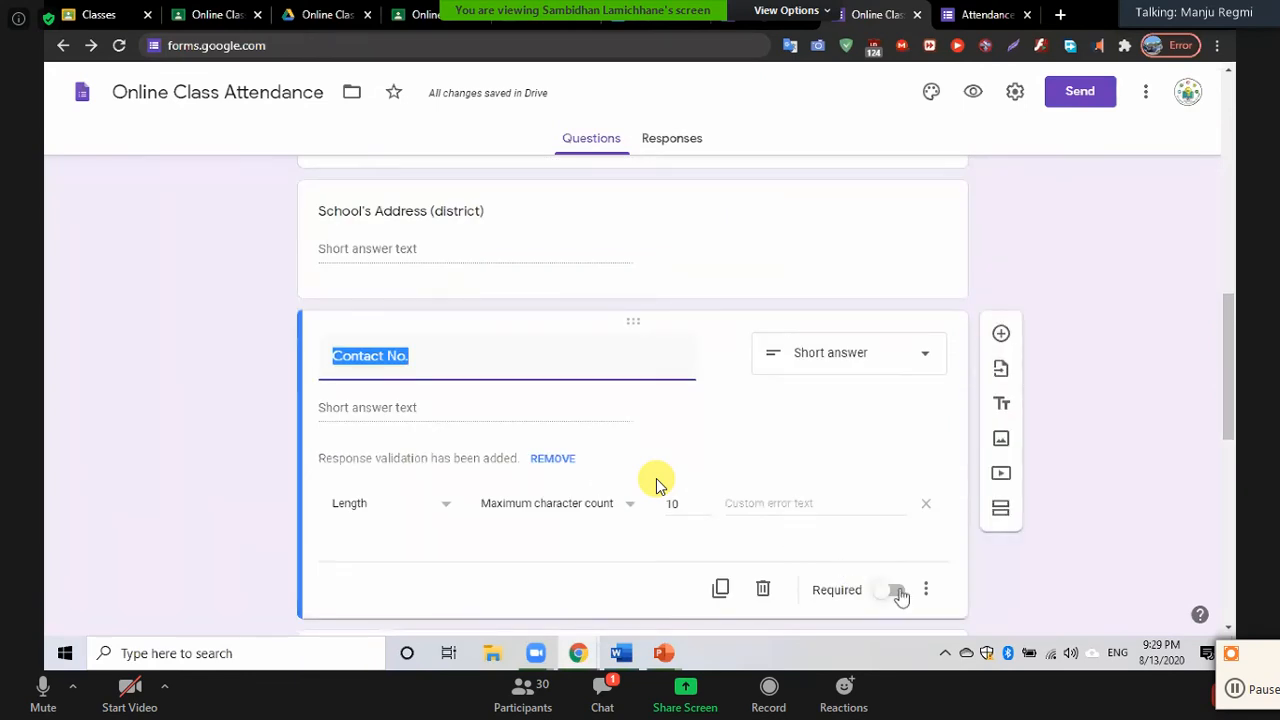
{"action": "left_click", "coordinate": [898, 591]}
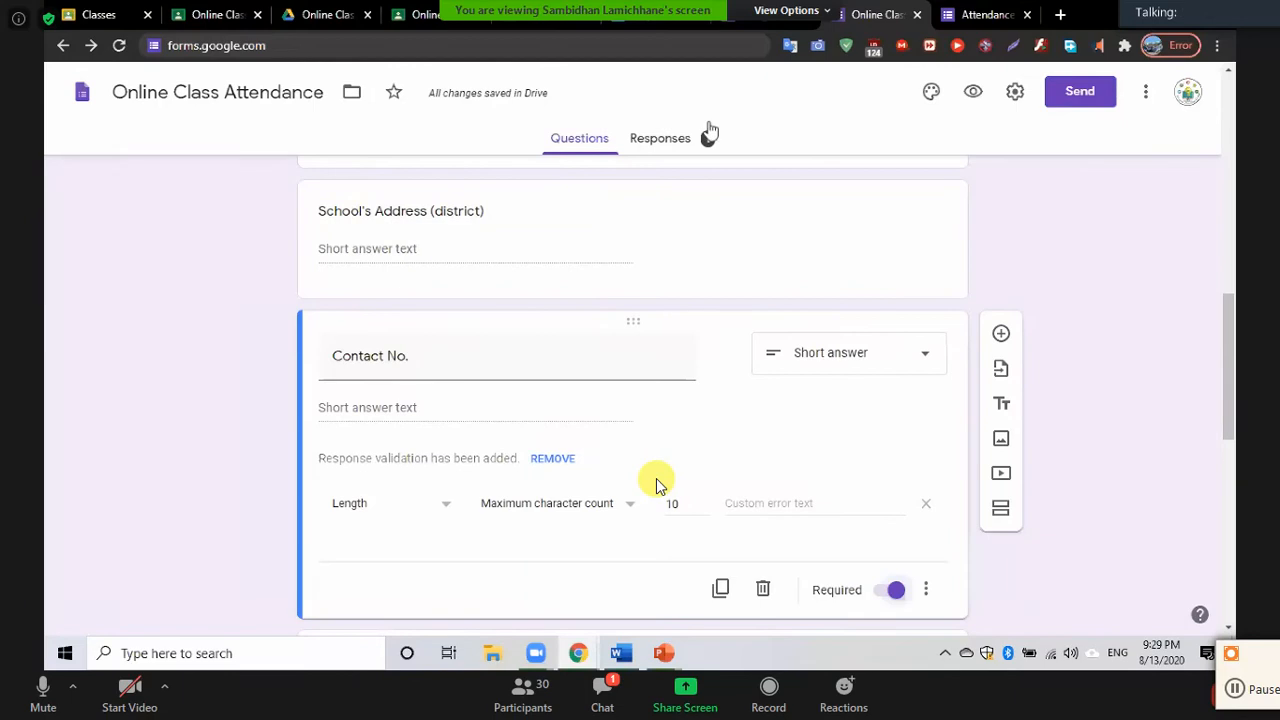
{"action": "left_click", "coordinate": [660, 141]}
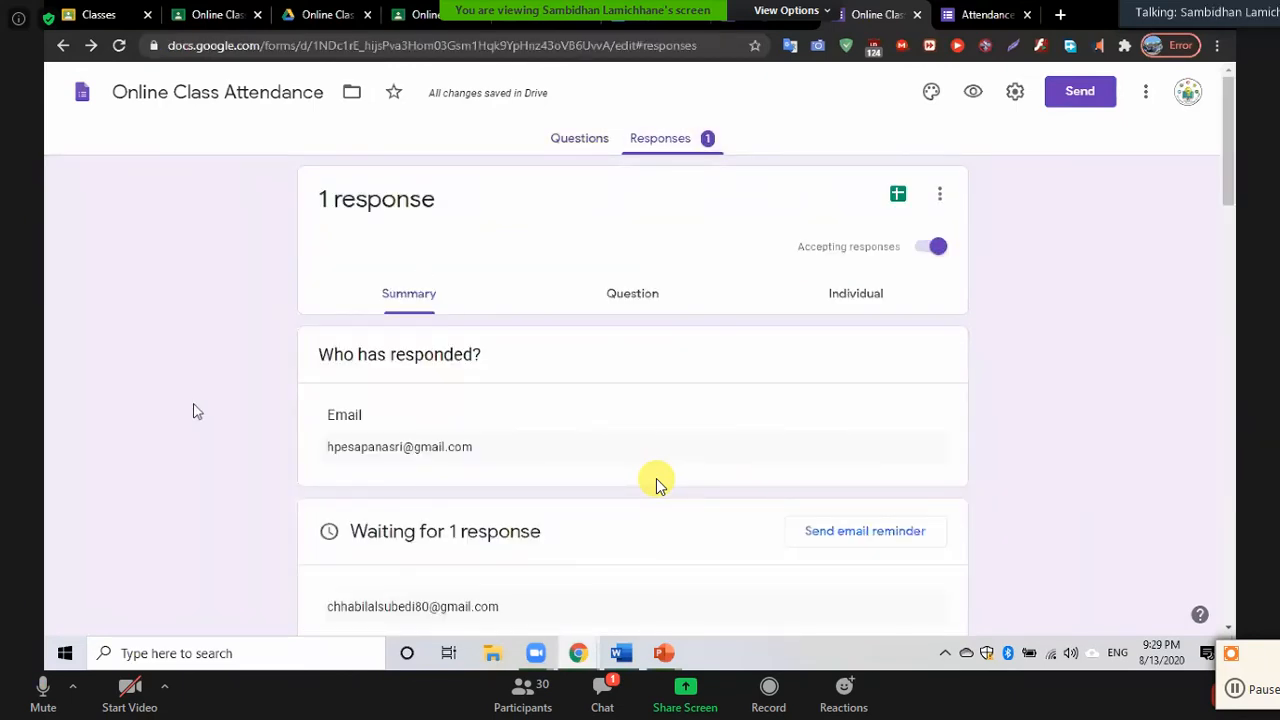
{"action": "scroll", "coordinate": [657, 484], "scroll_direction": "down", "scroll_amount": 3}
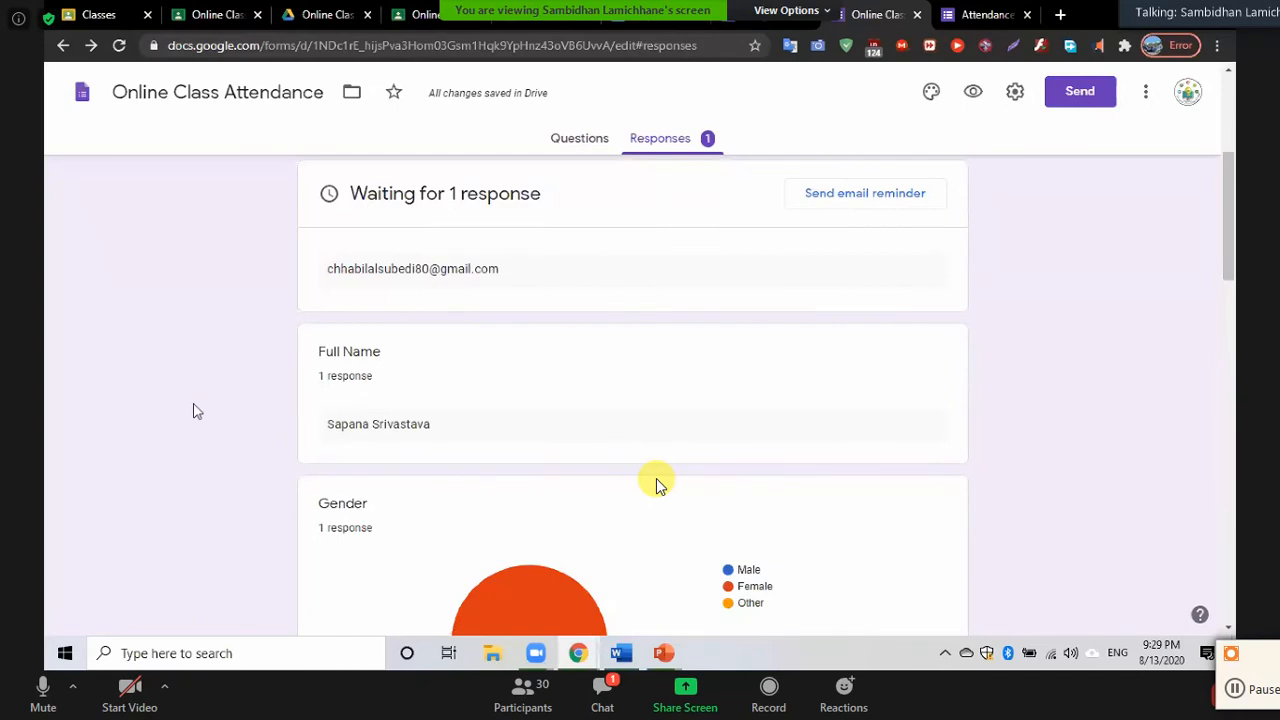
{"action": "scroll", "coordinate": [657, 484], "scroll_direction": "up", "scroll_amount": 2}
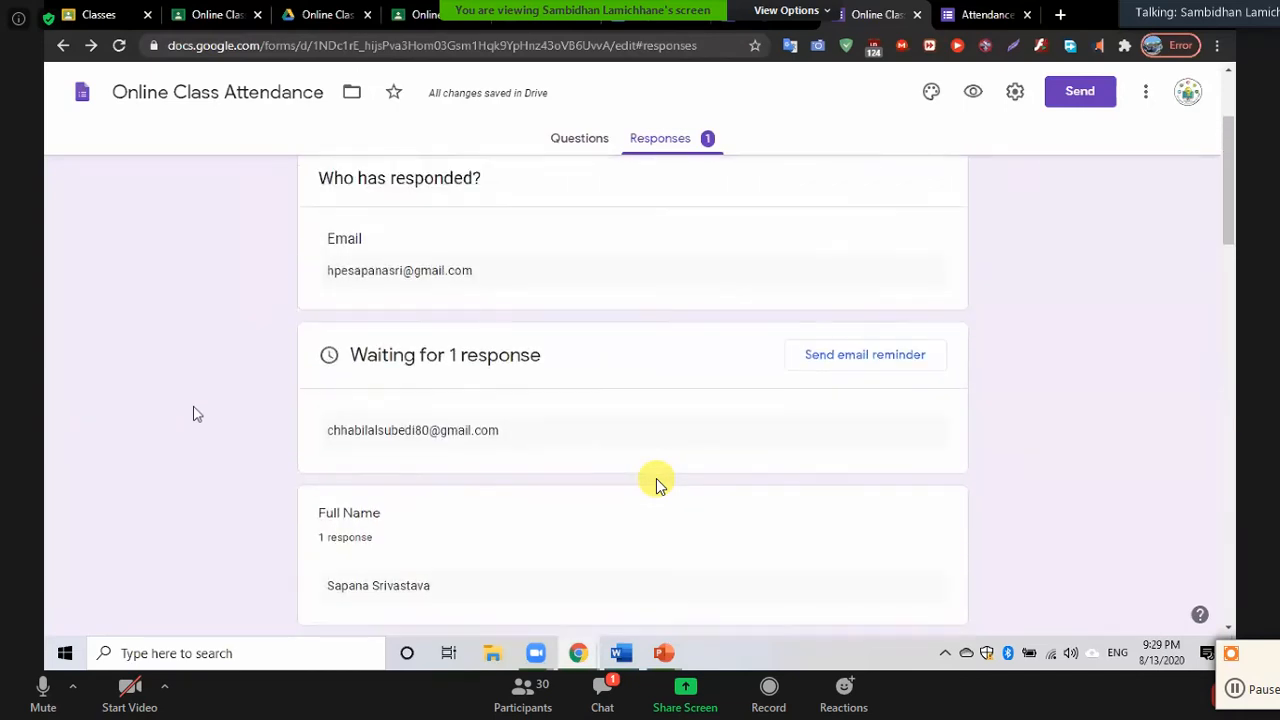
{"action": "scroll", "coordinate": [657, 484], "scroll_direction": "up", "scroll_amount": 2}
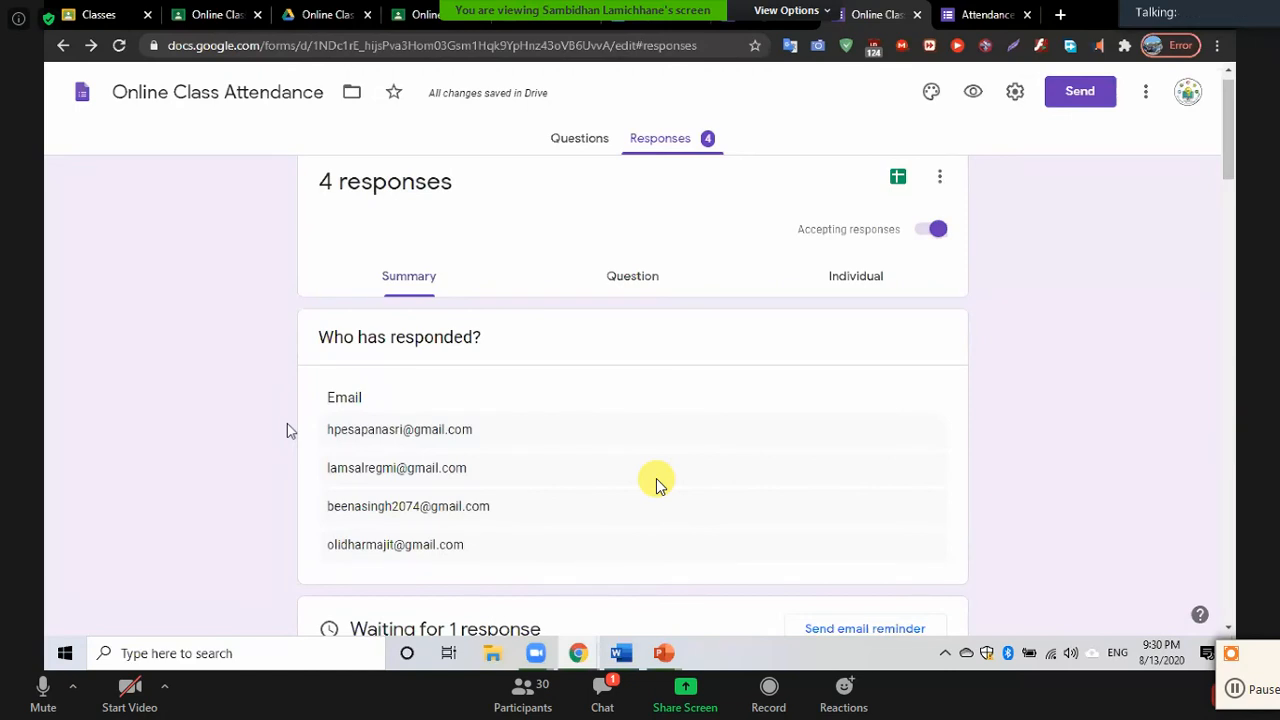
{"action": "scroll", "coordinate": [657, 484], "scroll_direction": "down", "scroll_amount": 2}
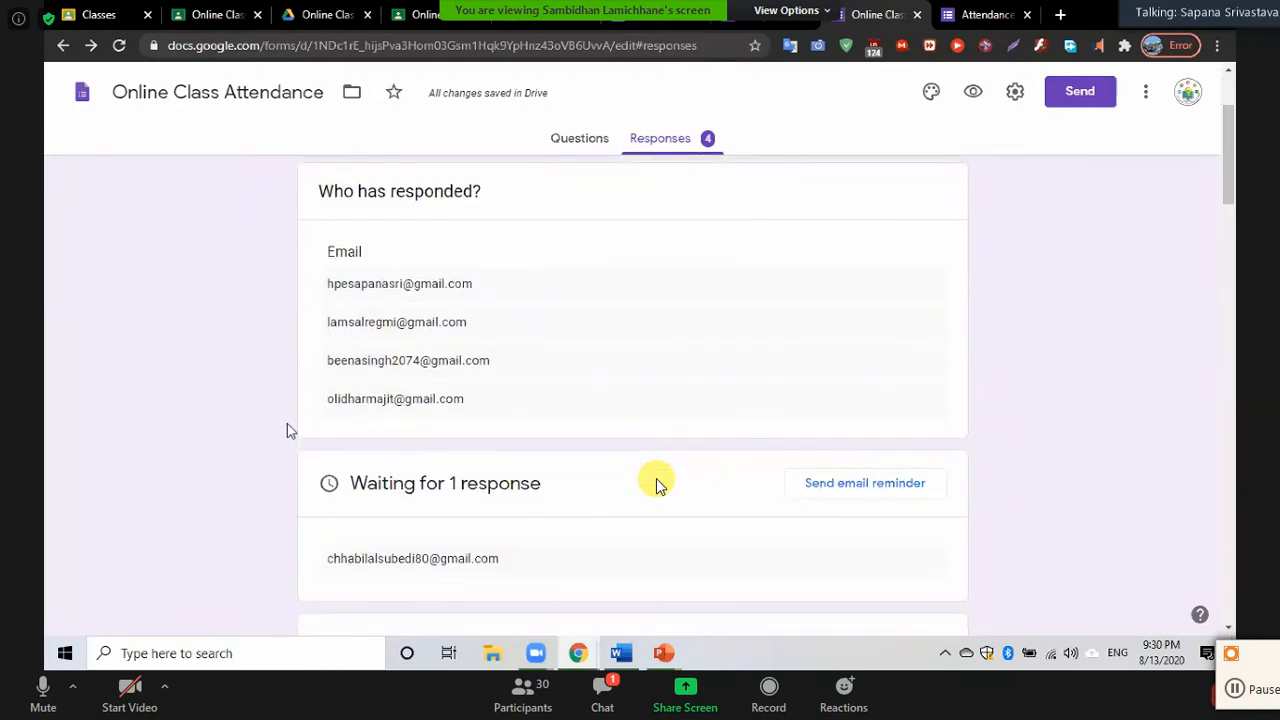
{"action": "scroll", "coordinate": [657, 484], "scroll_direction": "down", "scroll_amount": 3}
{"action": "scroll", "coordinate": [657, 484], "scroll_direction": "down", "scroll_amount": 3}
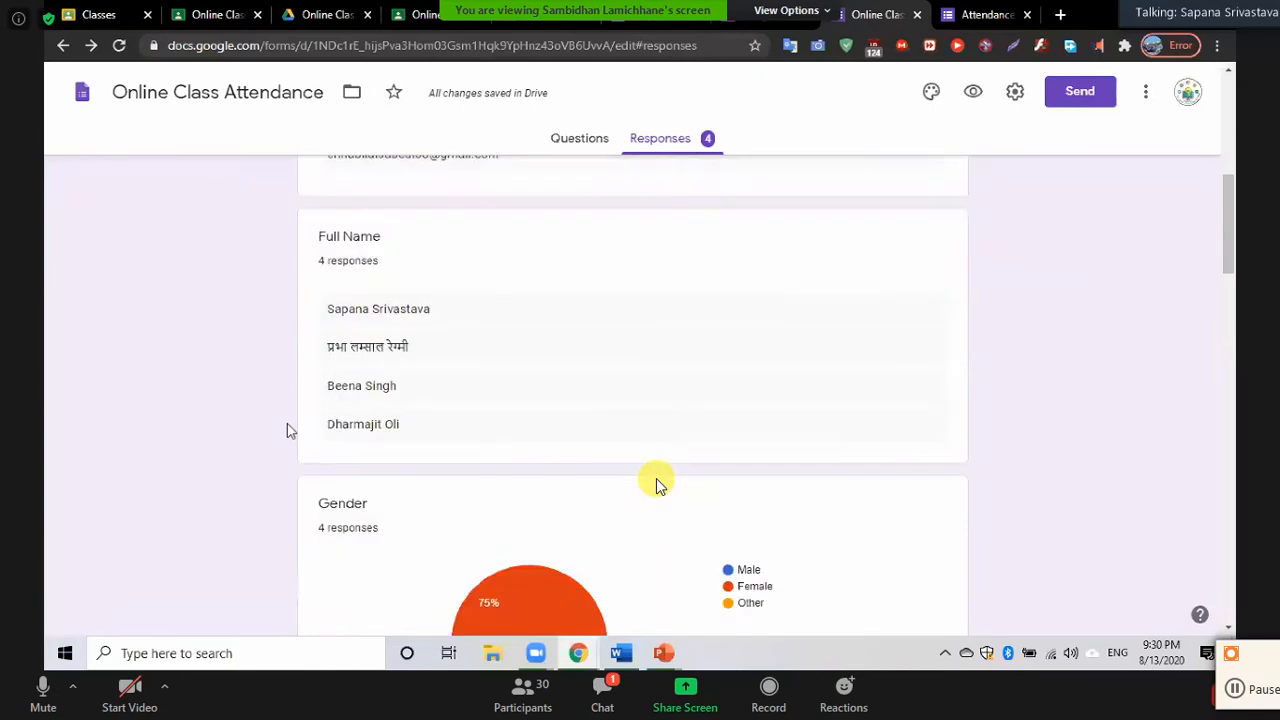
{"action": "scroll", "coordinate": [657, 484], "scroll_direction": "down", "scroll_amount": 1}
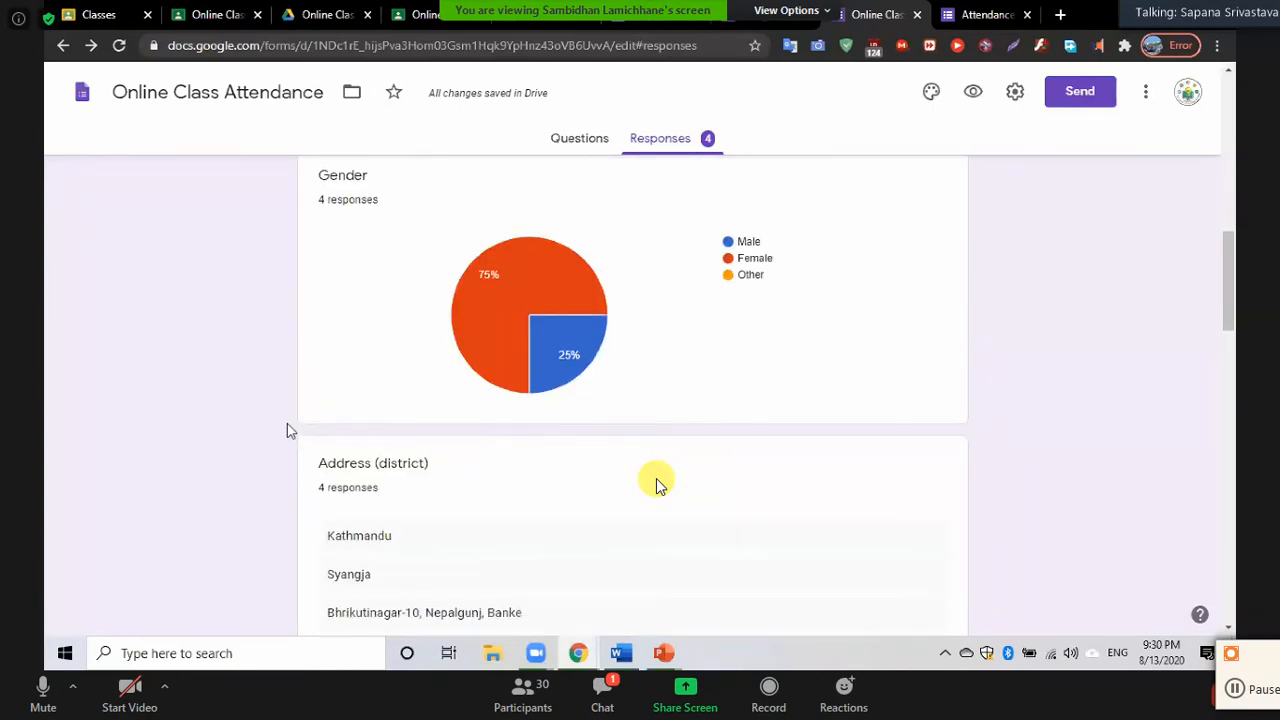
{"action": "scroll", "coordinate": [657, 484], "scroll_direction": "up", "scroll_amount": 1}
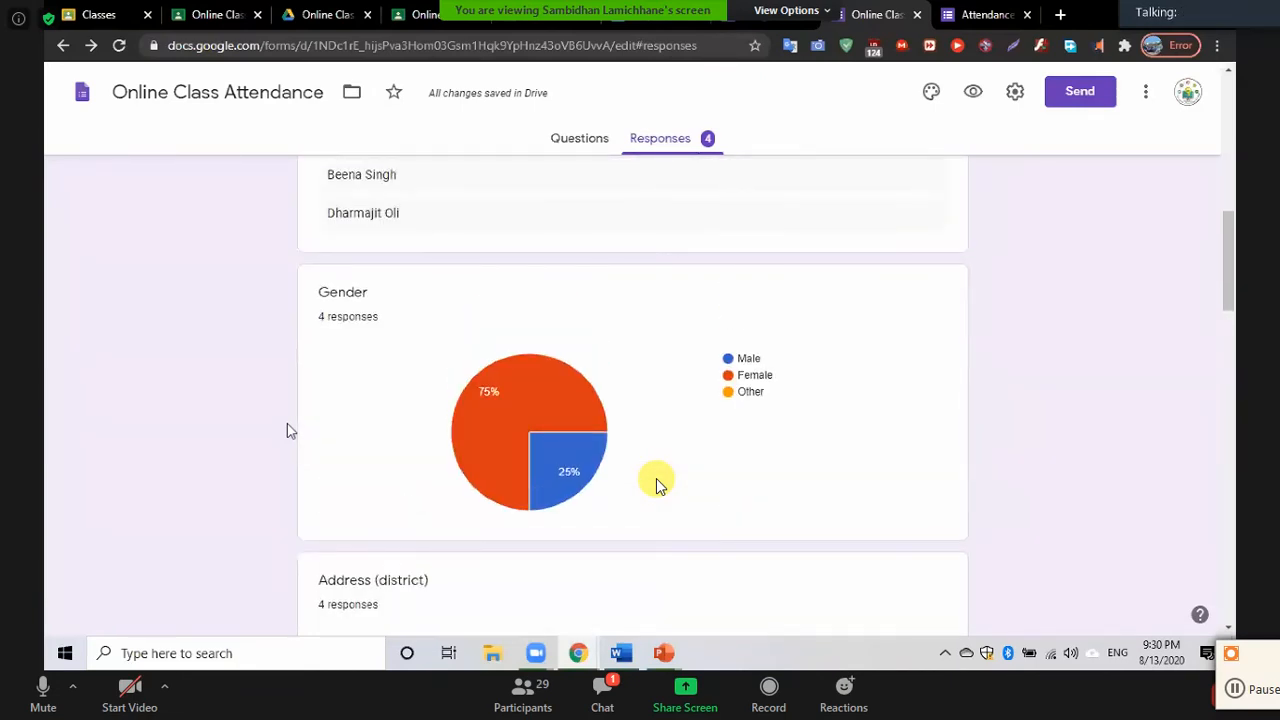
{"action": "scroll", "coordinate": [657, 484], "scroll_direction": "down", "scroll_amount": 2}
{"action": "scroll", "coordinate": [657, 484], "scroll_direction": "down", "scroll_amount": 4}
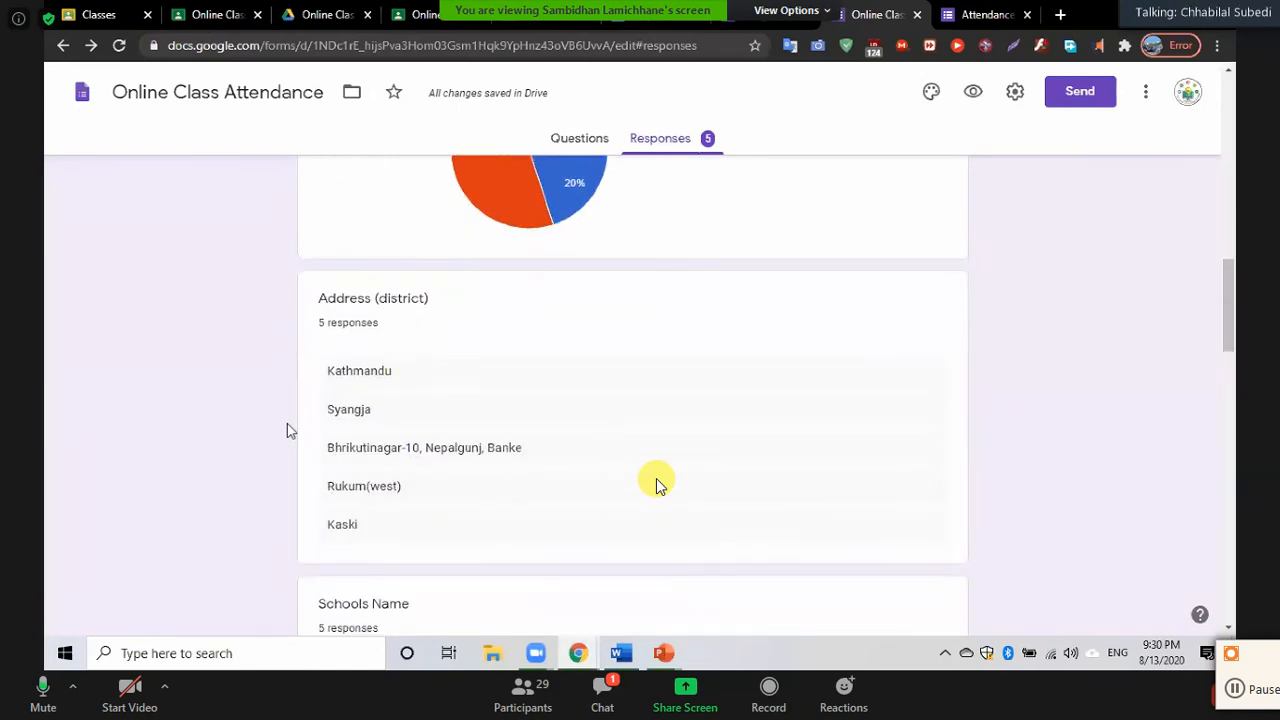
{"action": "scroll", "coordinate": [657, 484], "scroll_direction": "down", "scroll_amount": 3}
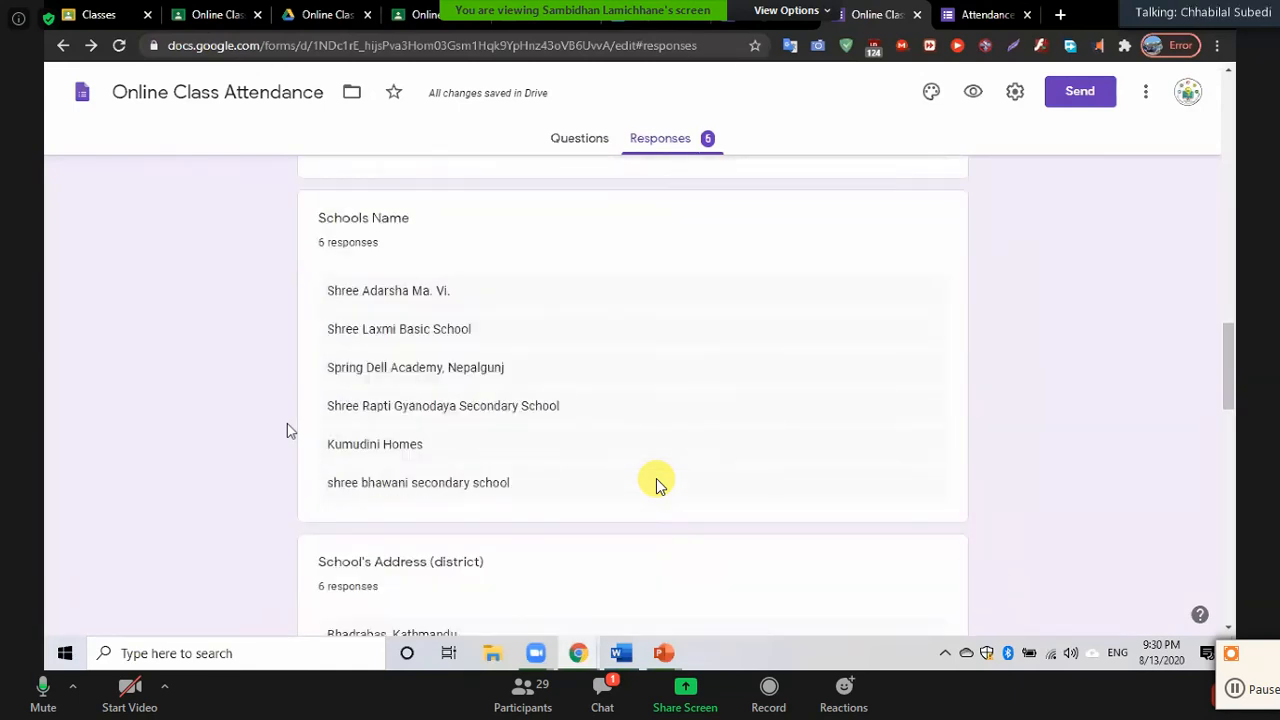
{"action": "scroll", "coordinate": [657, 484], "scroll_direction": "up", "scroll_amount": 15}
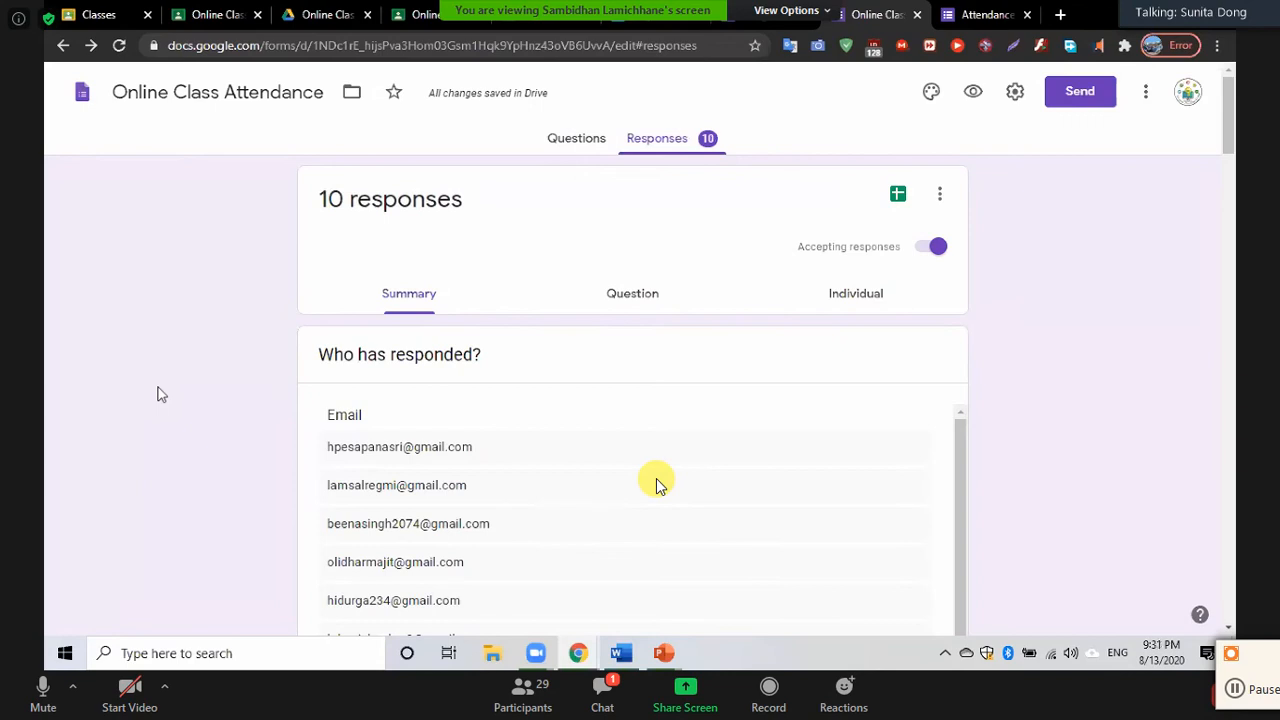
{"action": "scroll", "coordinate": [657, 483], "scroll_direction": "down", "scroll_amount": 15}
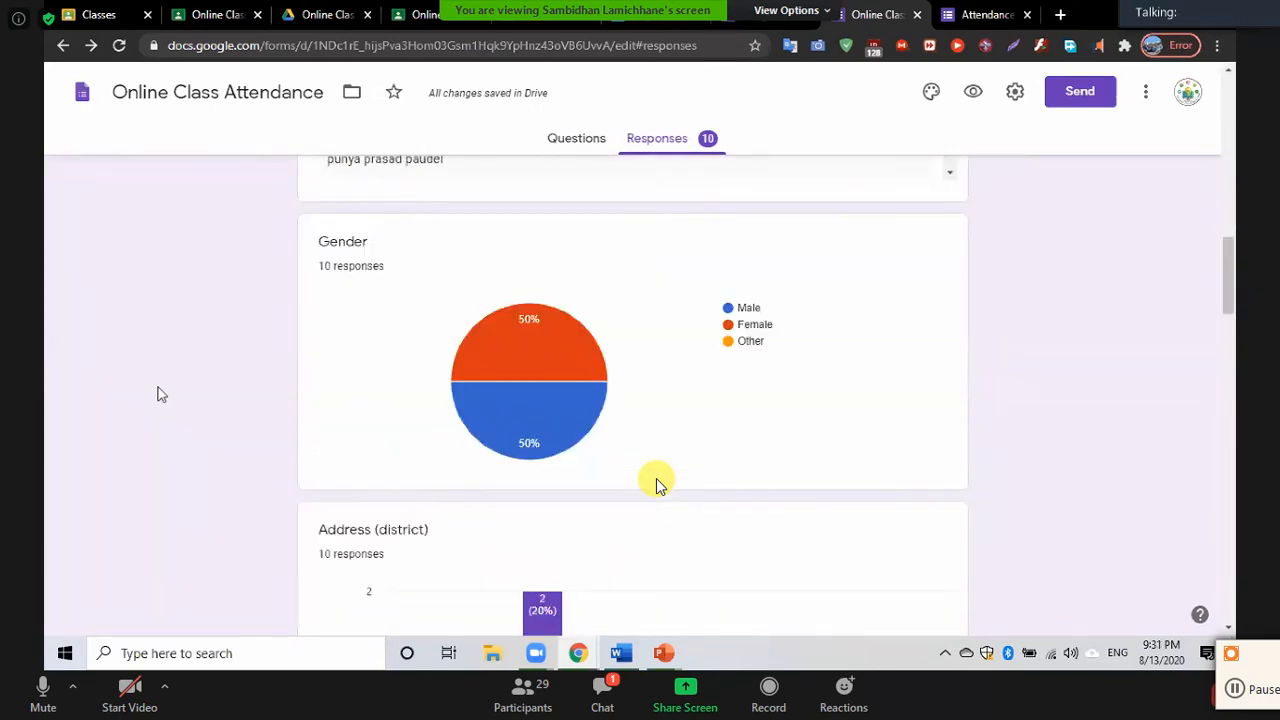
{"action": "scroll", "coordinate": [657, 483], "scroll_direction": "down", "scroll_amount": 5}
{"action": "scroll", "coordinate": [657, 483], "scroll_direction": "up", "scroll_amount": 15}
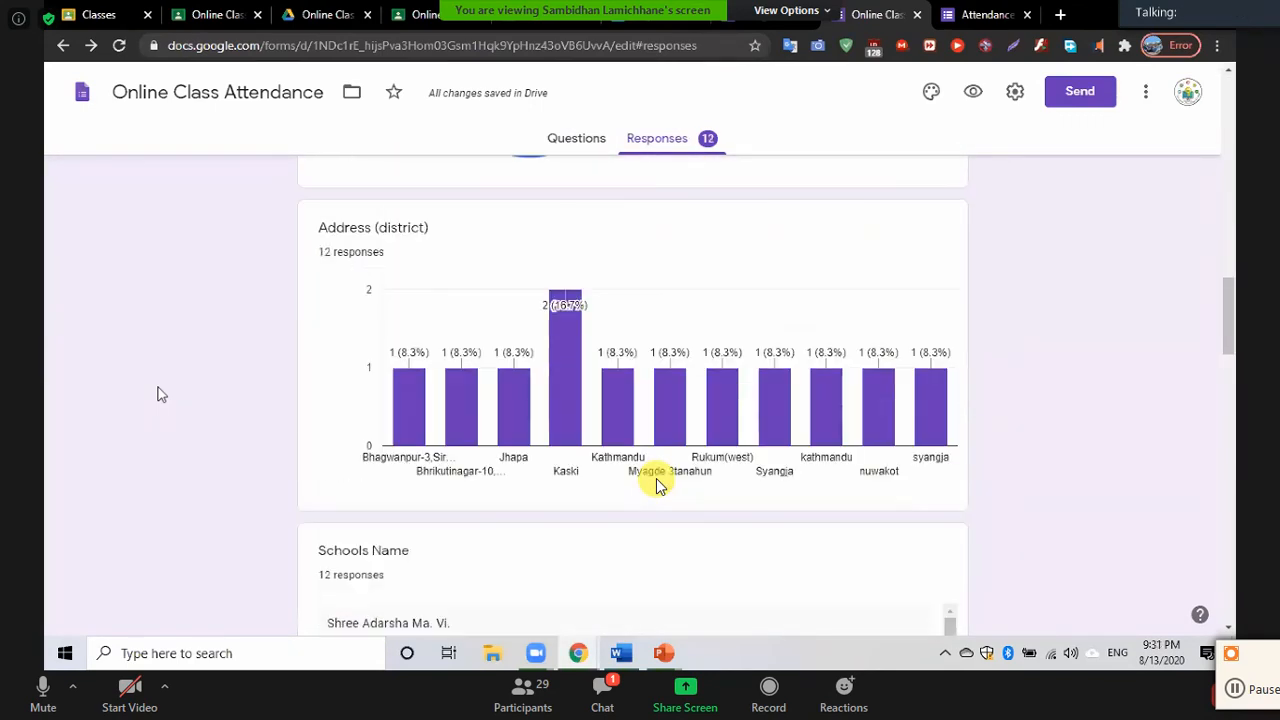
{"action": "scroll", "coordinate": [657, 483], "scroll_direction": "up", "scroll_amount": 2}
{"action": "scroll", "coordinate": [657, 483], "scroll_direction": "down", "scroll_amount": 3}
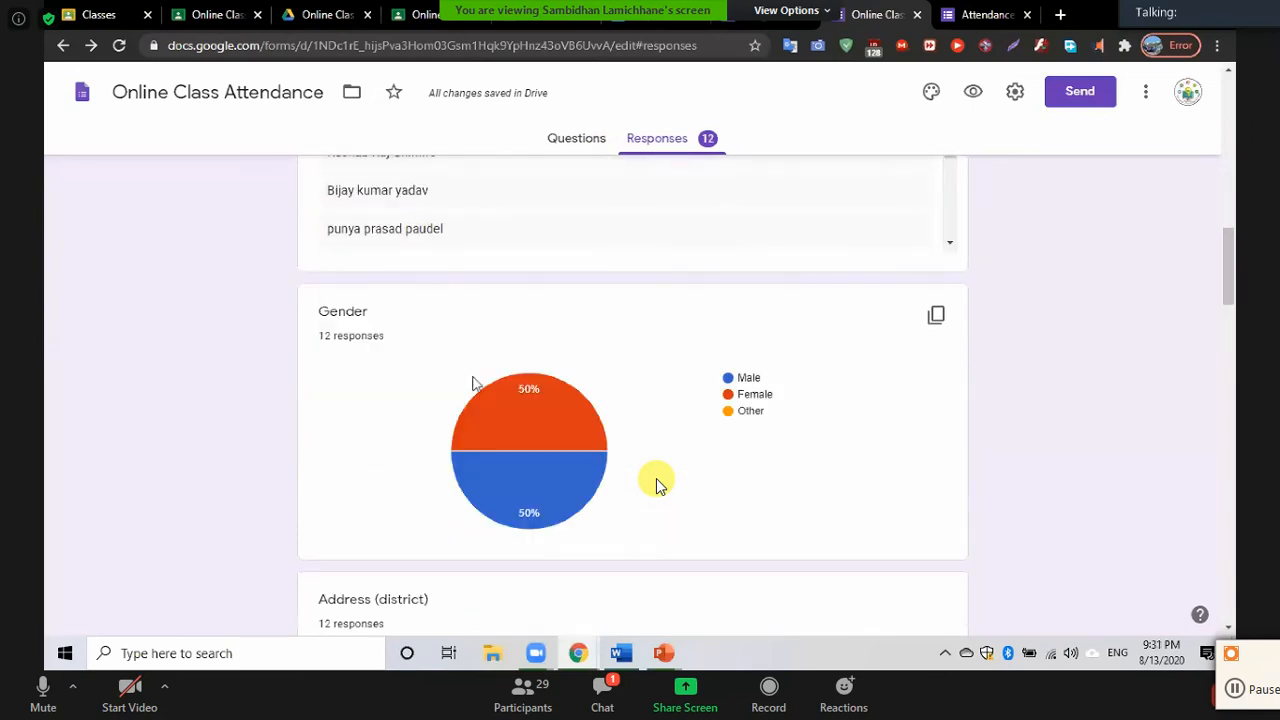
{"action": "mouse_move", "coordinate": [532, 433]}
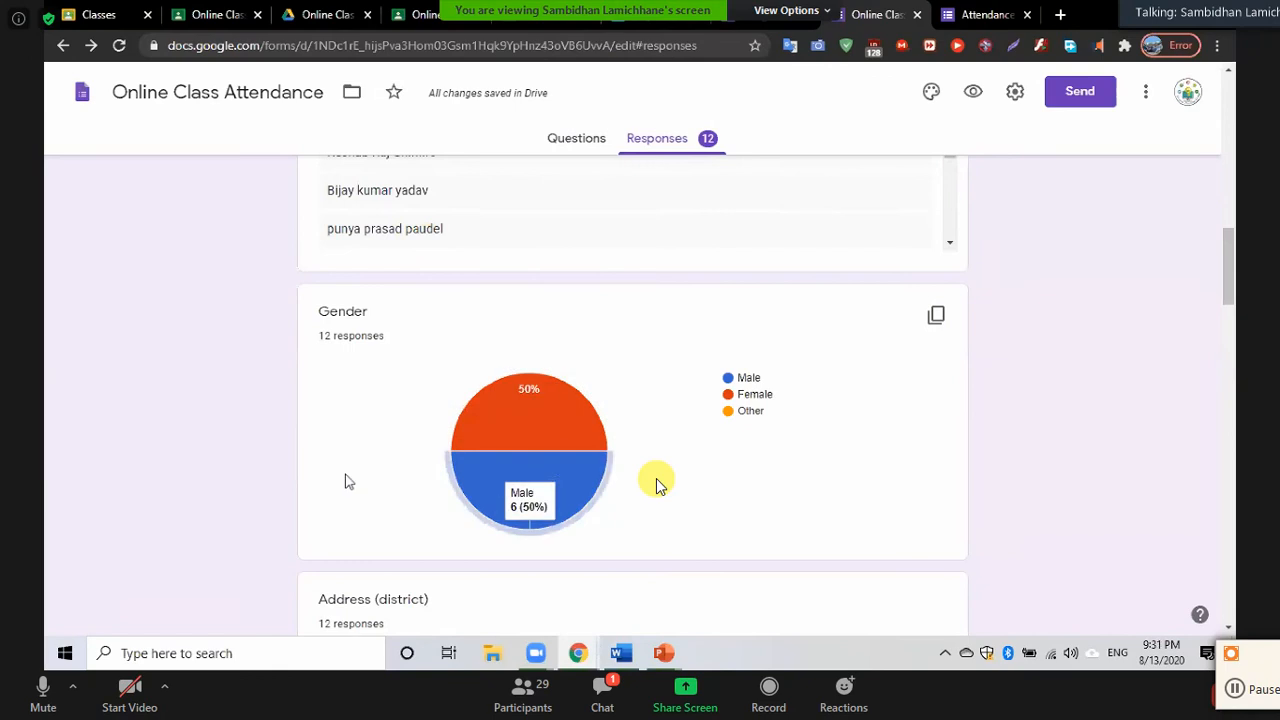
{"action": "scroll", "coordinate": [232, 435], "scroll_direction": "down", "scroll_amount": 1}
{"action": "scroll", "coordinate": [230, 435], "scroll_direction": "down", "scroll_amount": 5}
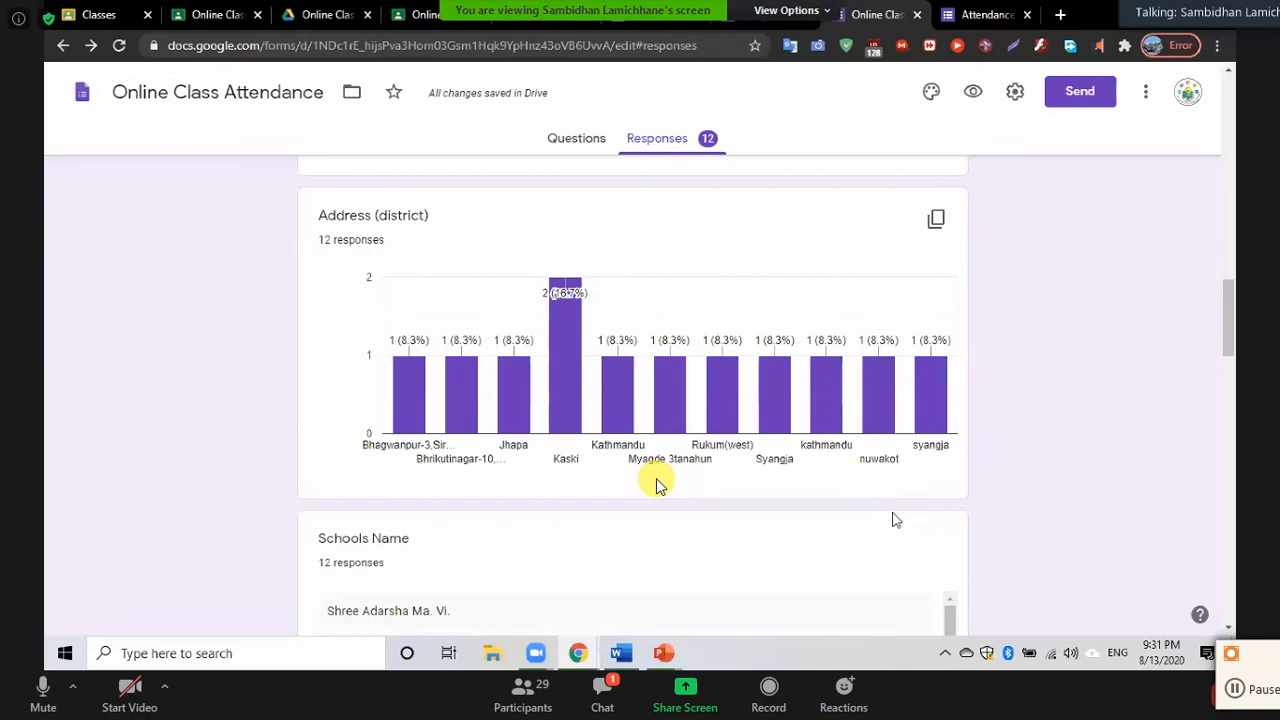
{"action": "scroll", "coordinate": [760, 510], "scroll_direction": "down", "scroll_amount": 2}
{"action": "scroll", "coordinate": [760, 510], "scroll_direction": "down", "scroll_amount": 1}
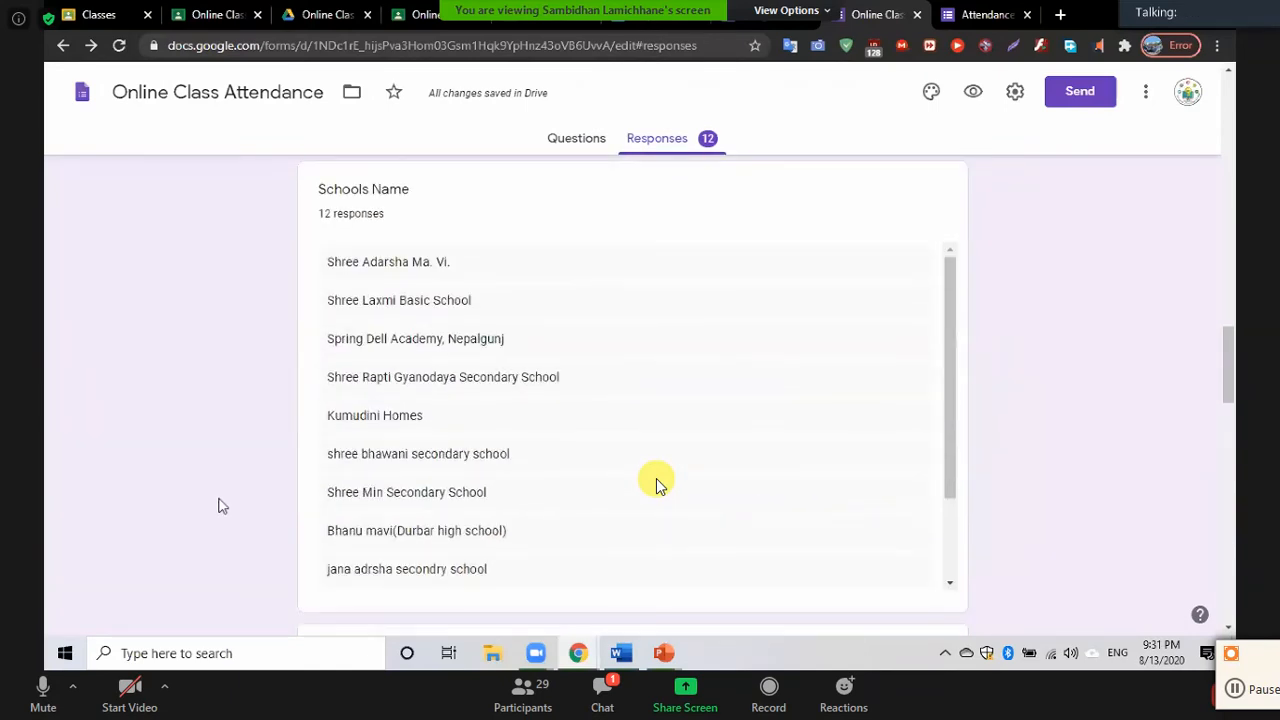
{"action": "scroll", "coordinate": [657, 483], "scroll_direction": "down", "scroll_amount": 1}
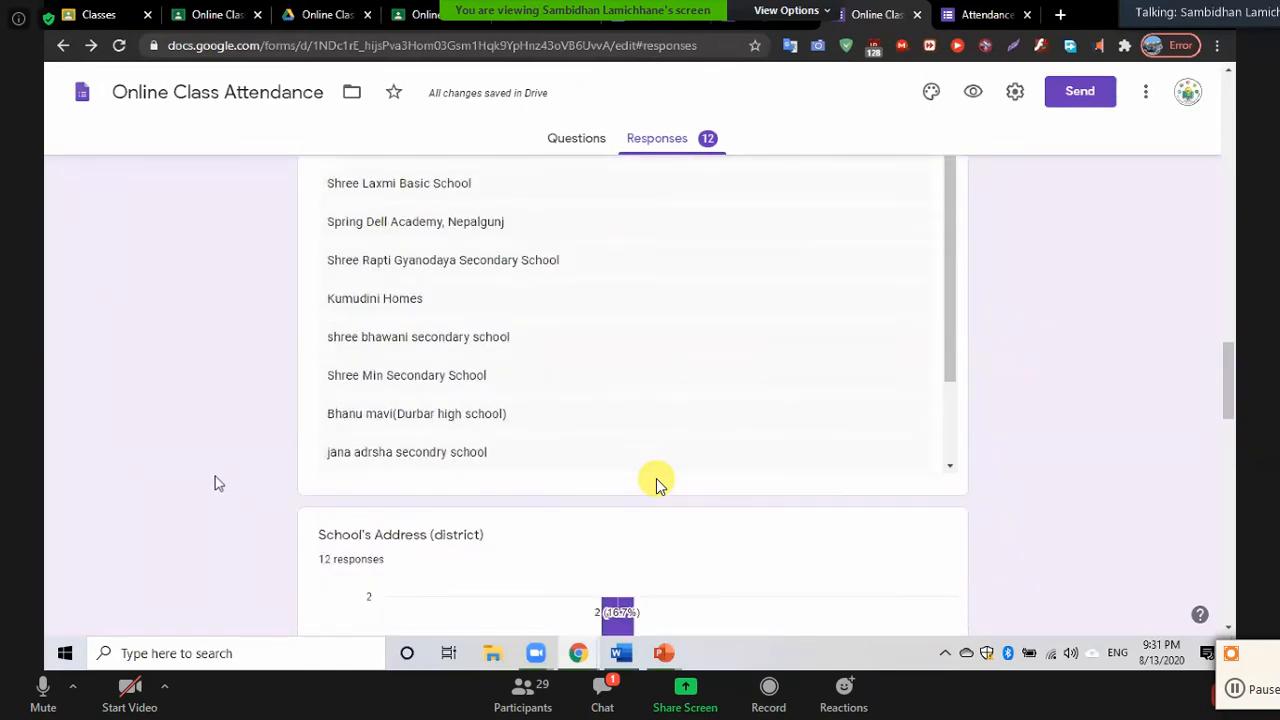
{"action": "scroll", "coordinate": [657, 483], "scroll_direction": "up", "scroll_amount": 2}
{"action": "scroll", "coordinate": [657, 483], "scroll_direction": "down", "scroll_amount": 3}
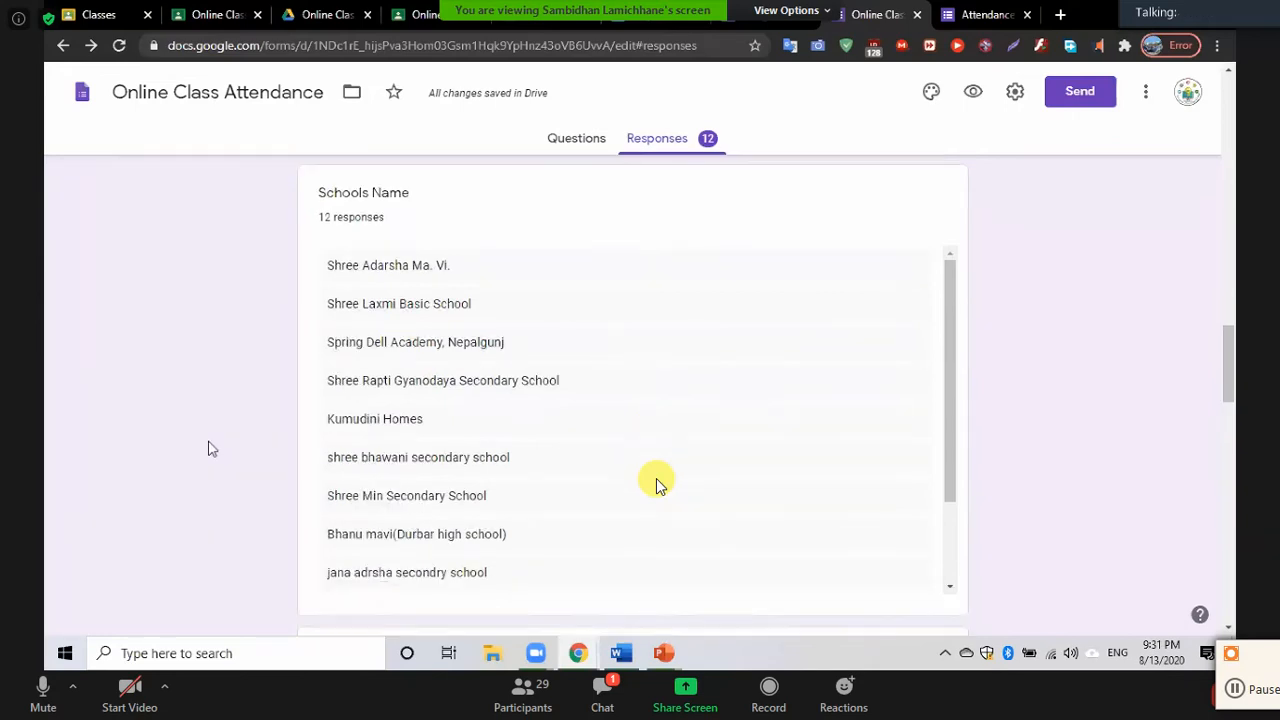
{"action": "scroll", "coordinate": [657, 483], "scroll_direction": "down", "scroll_amount": 1}
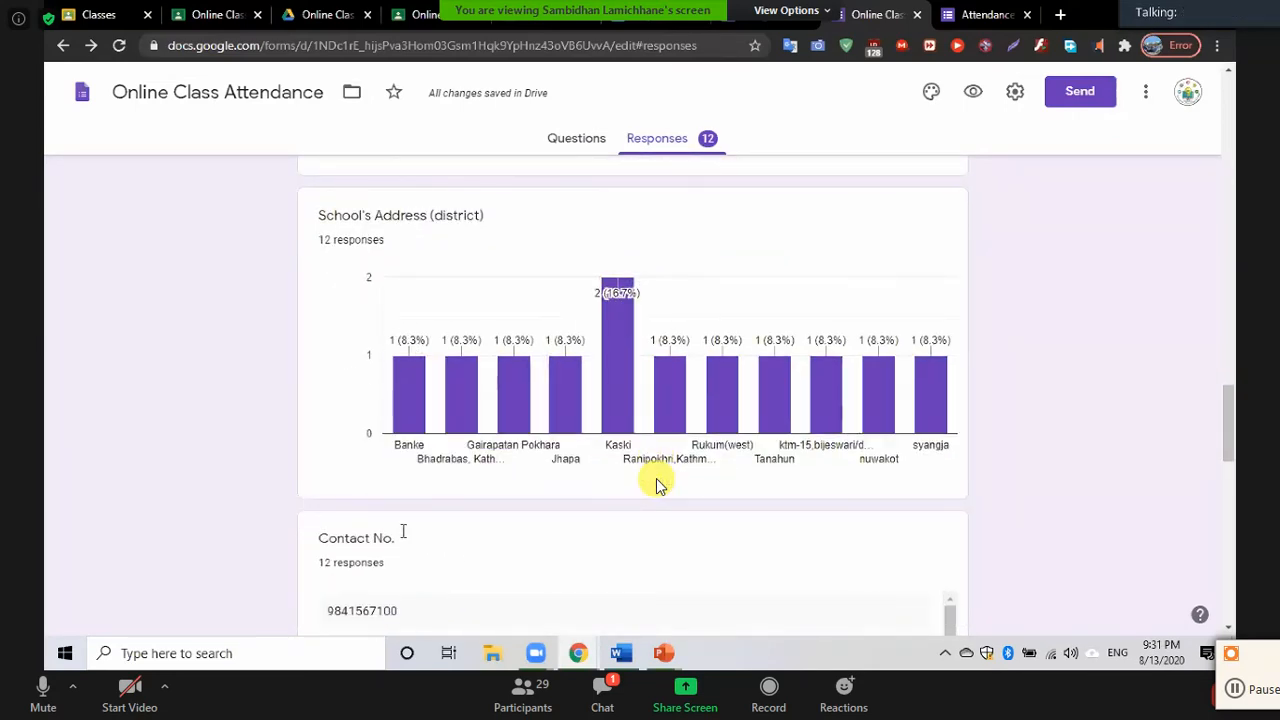
{"action": "scroll", "coordinate": [657, 483], "scroll_direction": "down", "scroll_amount": 3}
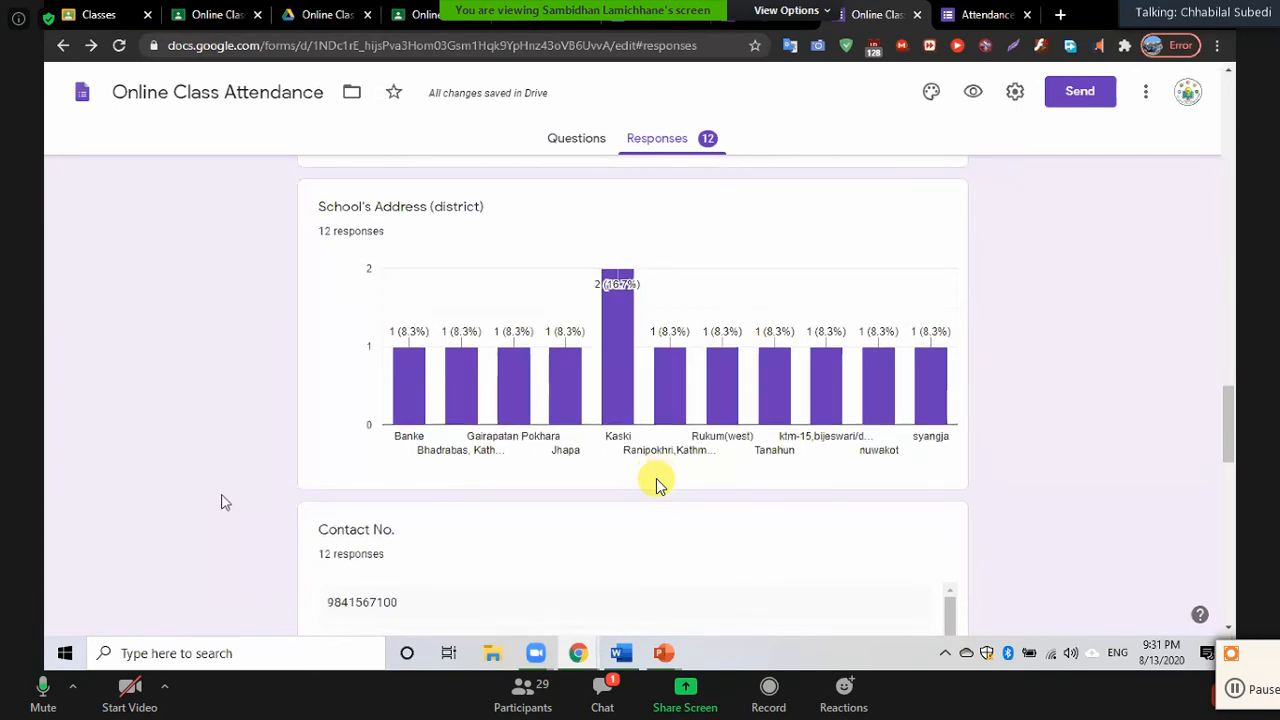
{"action": "scroll", "coordinate": [656, 483], "scroll_direction": "down", "scroll_amount": 4}
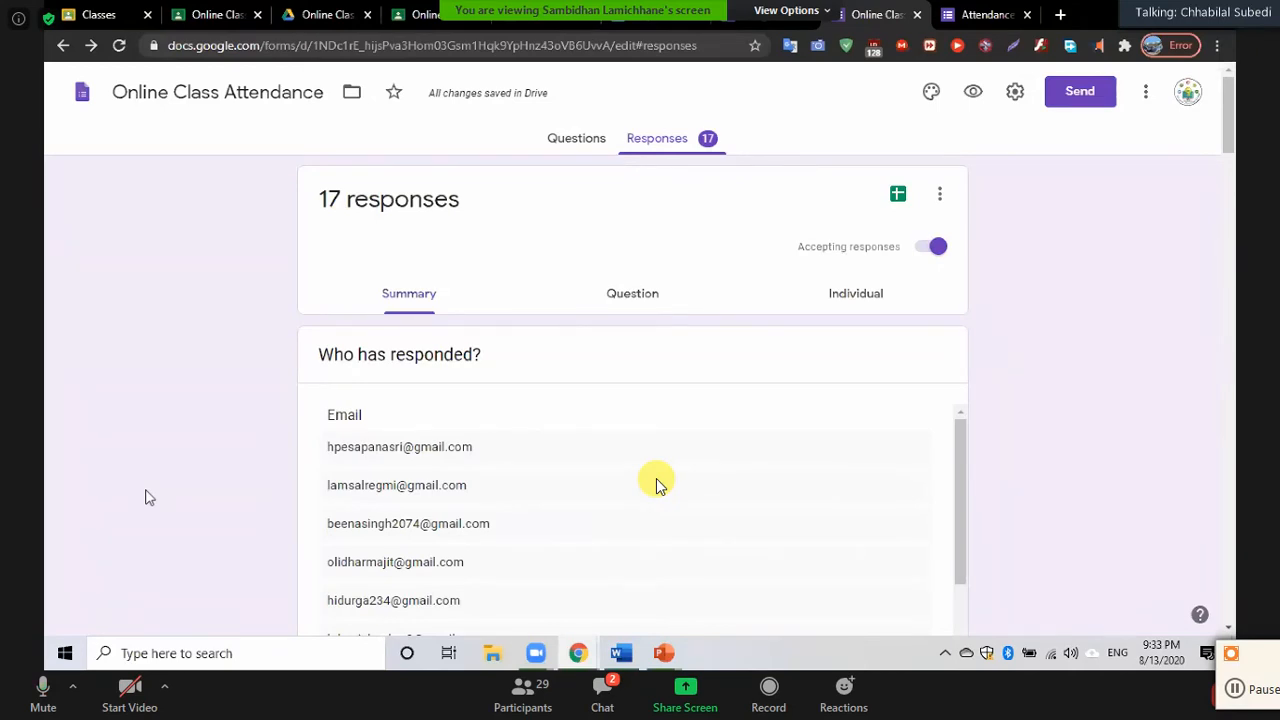
{"action": "left_click", "coordinate": [570, 142]}
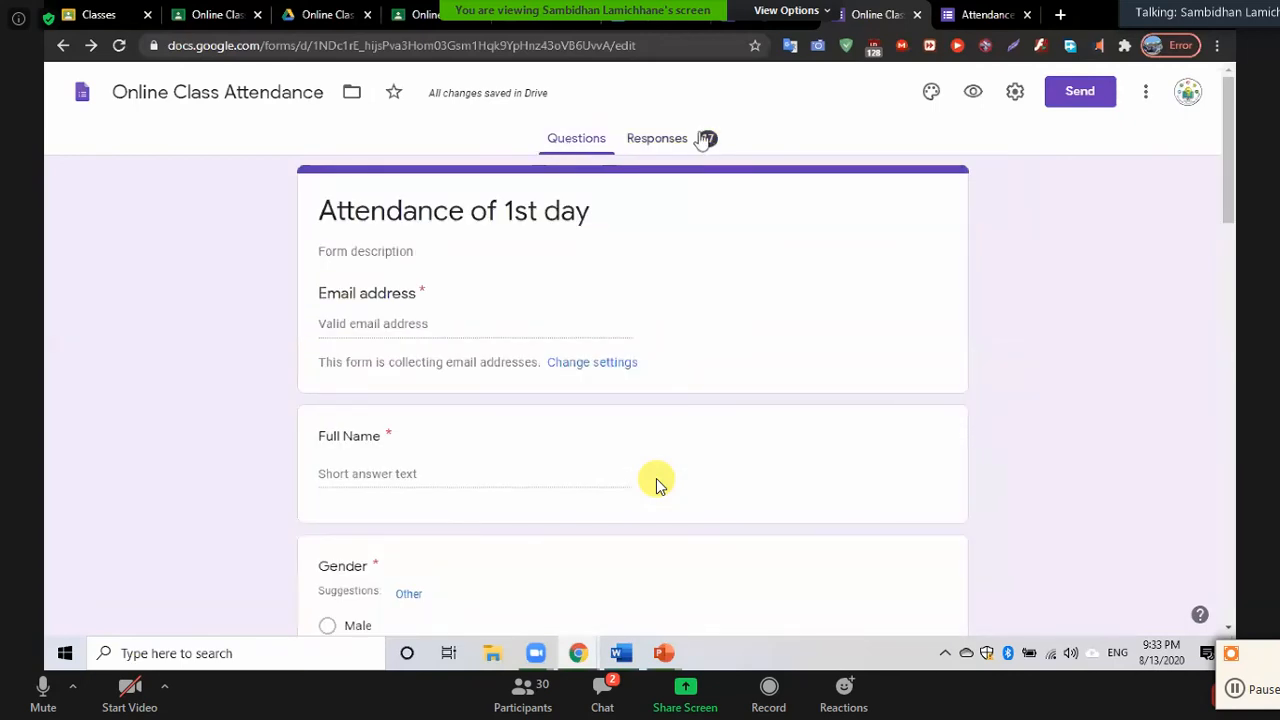
{"action": "left_click", "coordinate": [664, 140]}
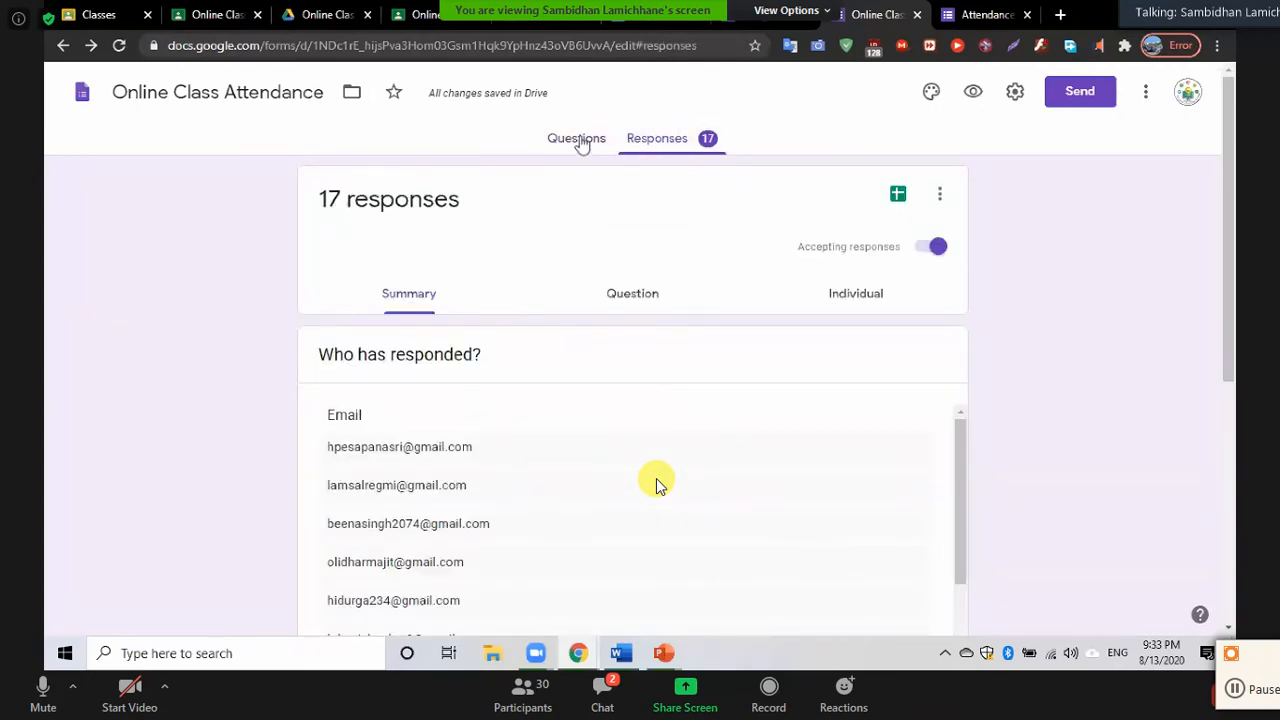
{"action": "left_click", "coordinate": [578, 140]}
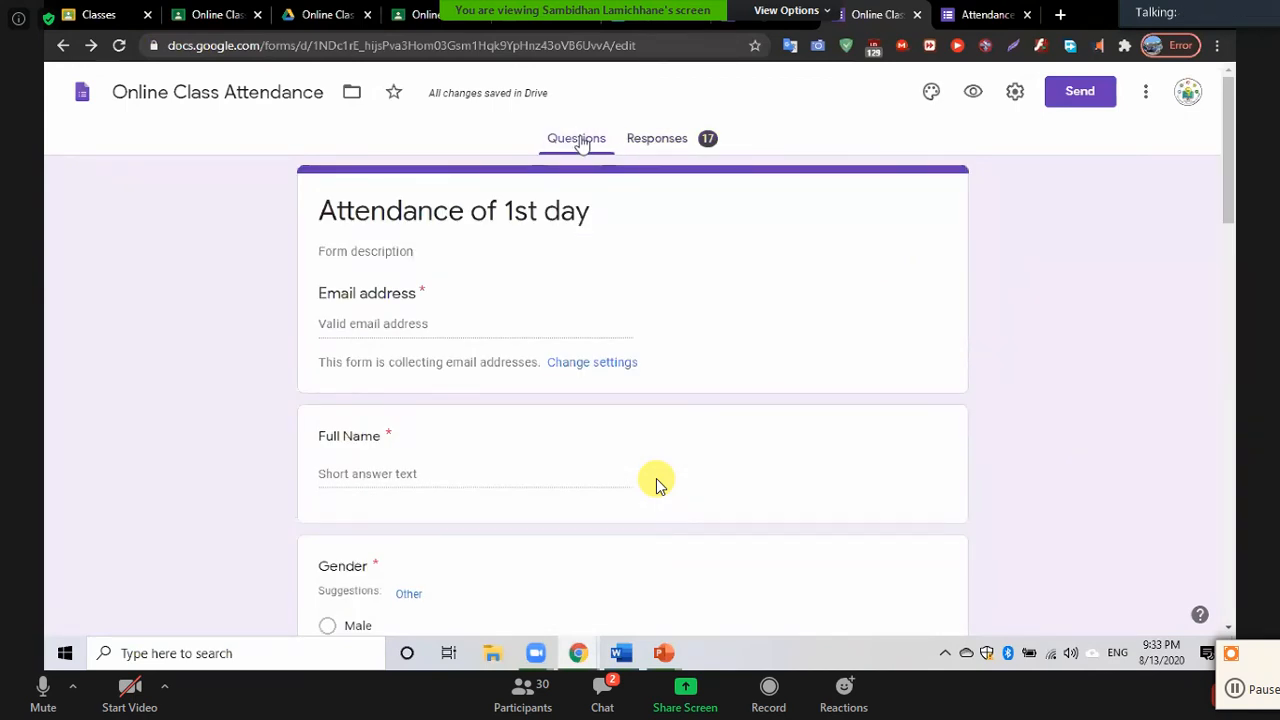
{"action": "left_click", "coordinate": [676, 142]}
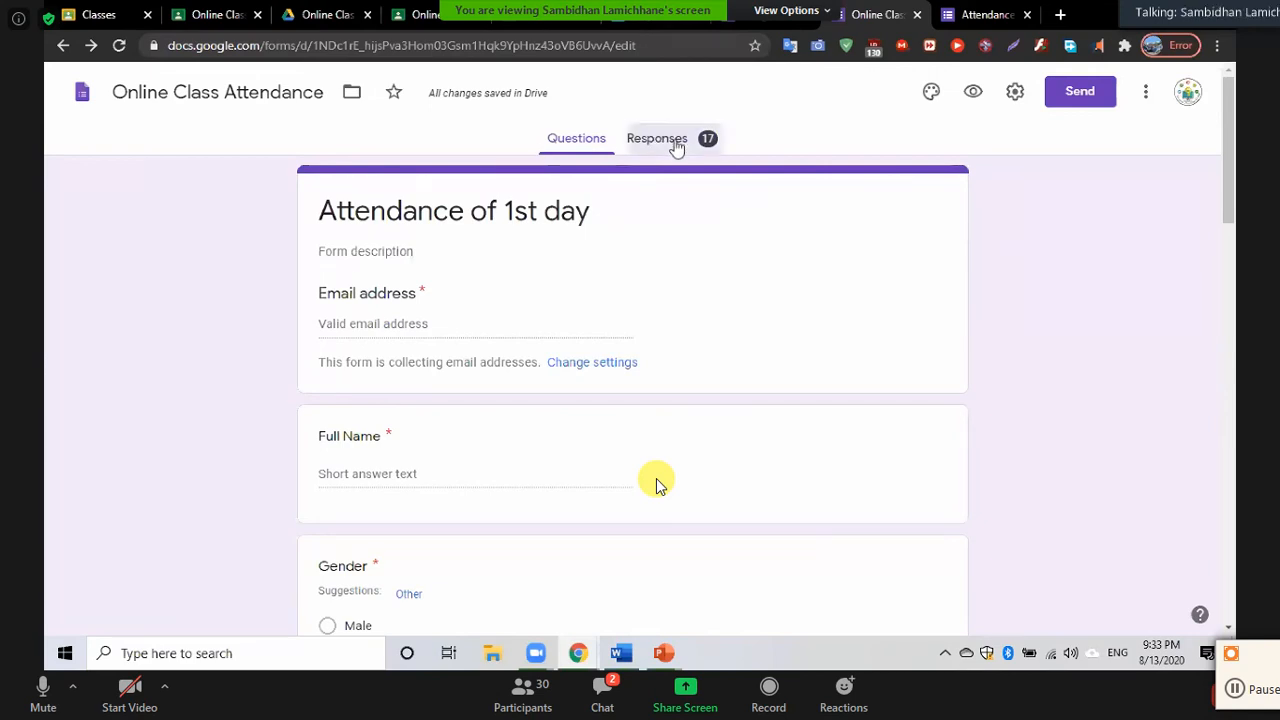
{"action": "left_click", "coordinate": [577, 140]}
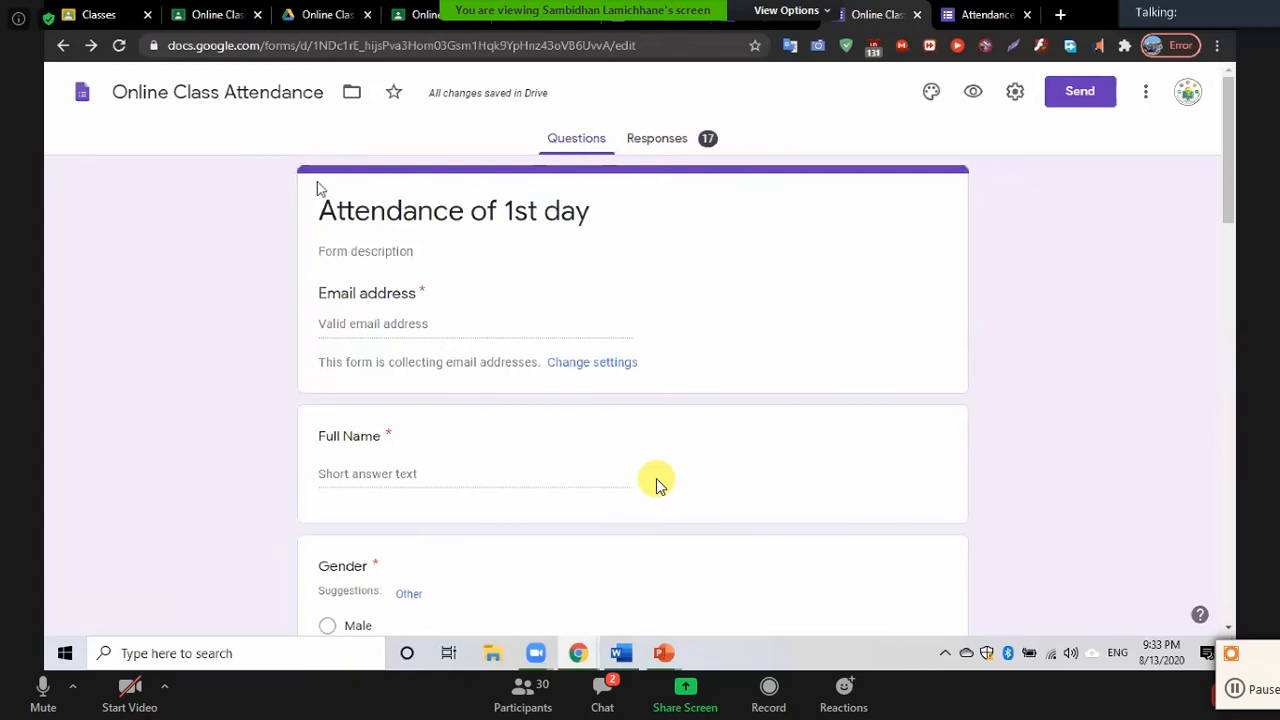
{"action": "scroll", "coordinate": [658, 485], "scroll_direction": "down", "scroll_amount": 3}
{"action": "scroll", "coordinate": [658, 485], "scroll_direction": "up", "scroll_amount": 3}
{"action": "scroll", "coordinate": [658, 485], "scroll_direction": "down", "scroll_amount": 3}
{"action": "scroll", "coordinate": [658, 485], "scroll_direction": "down", "scroll_amount": 6}
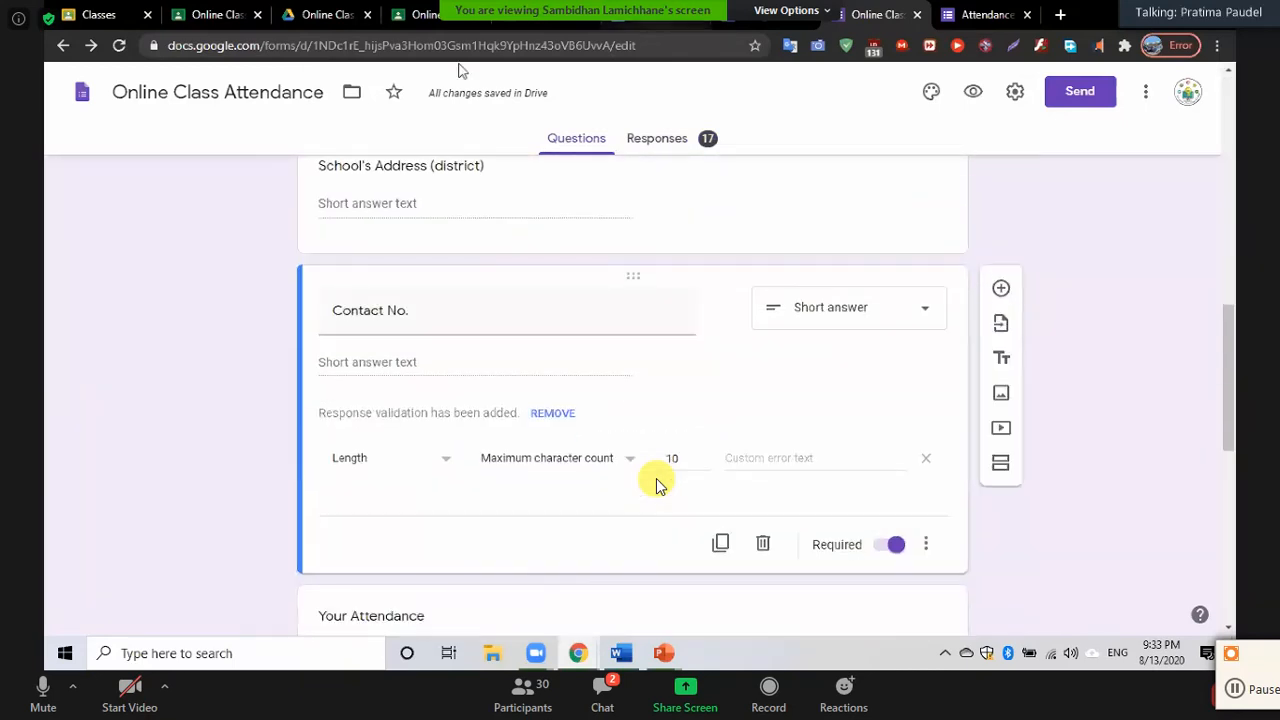
{"action": "left_click", "coordinate": [657, 140]}
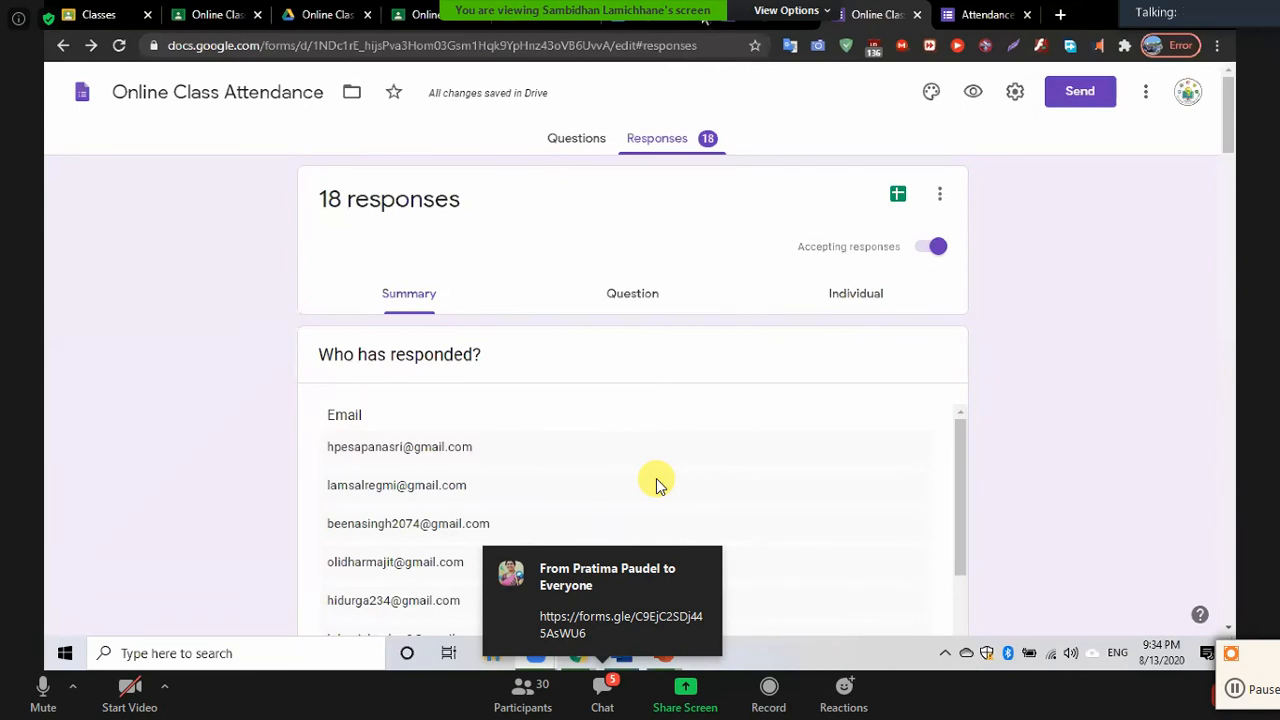
Check the project Work document and Attendance form, then return to Online Class Attendance responses
{"action": "left_click", "coordinate": [660, 16]}
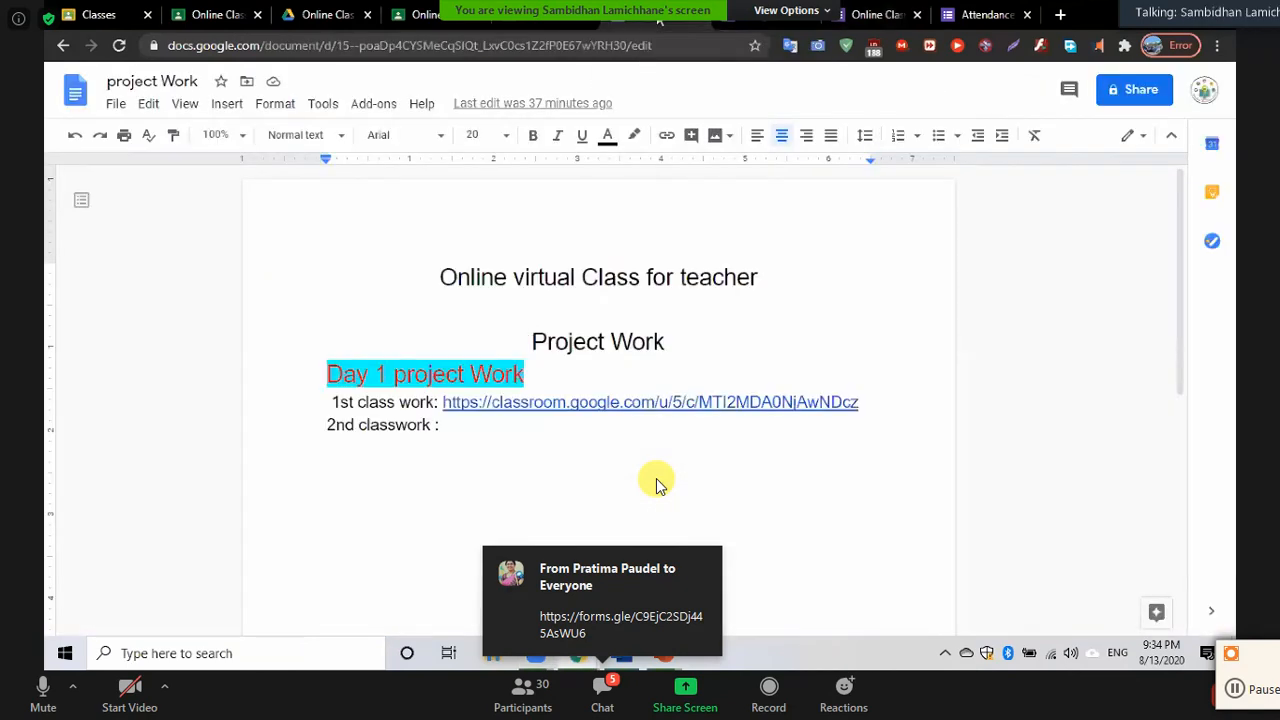
{"action": "left_click", "coordinate": [457, 424]}
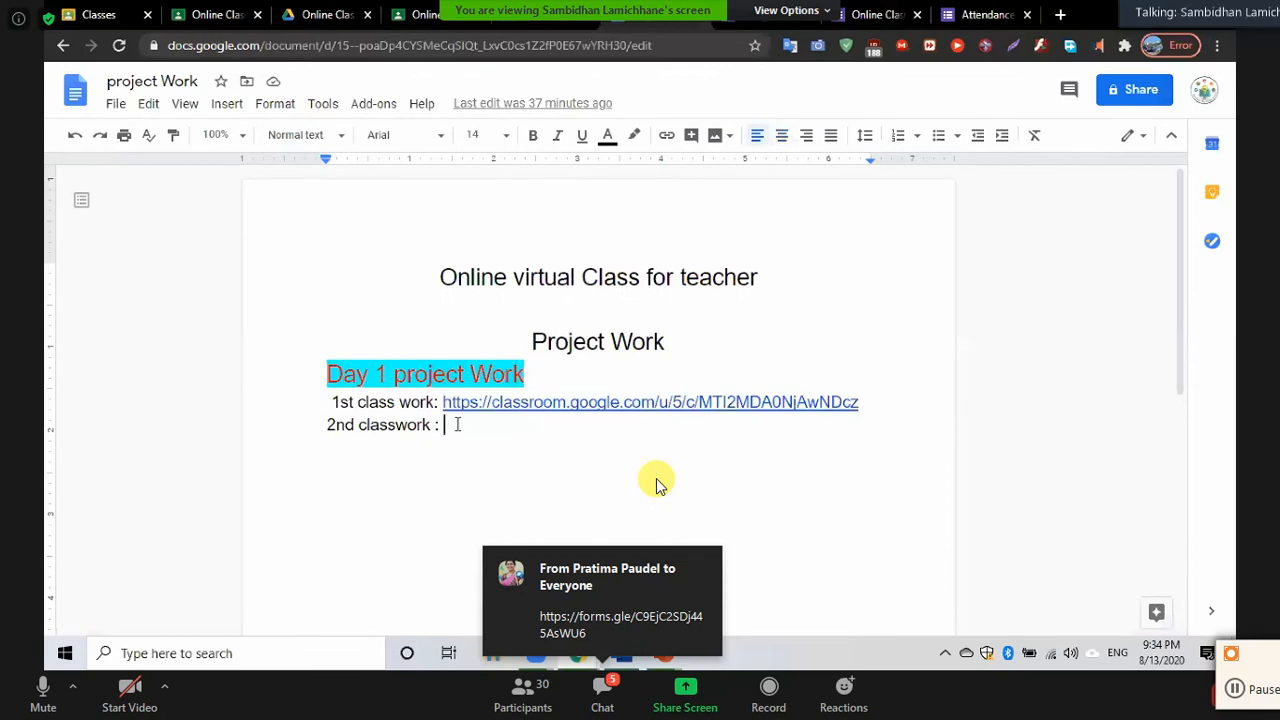
{"action": "left_click", "coordinate": [966, 14]}
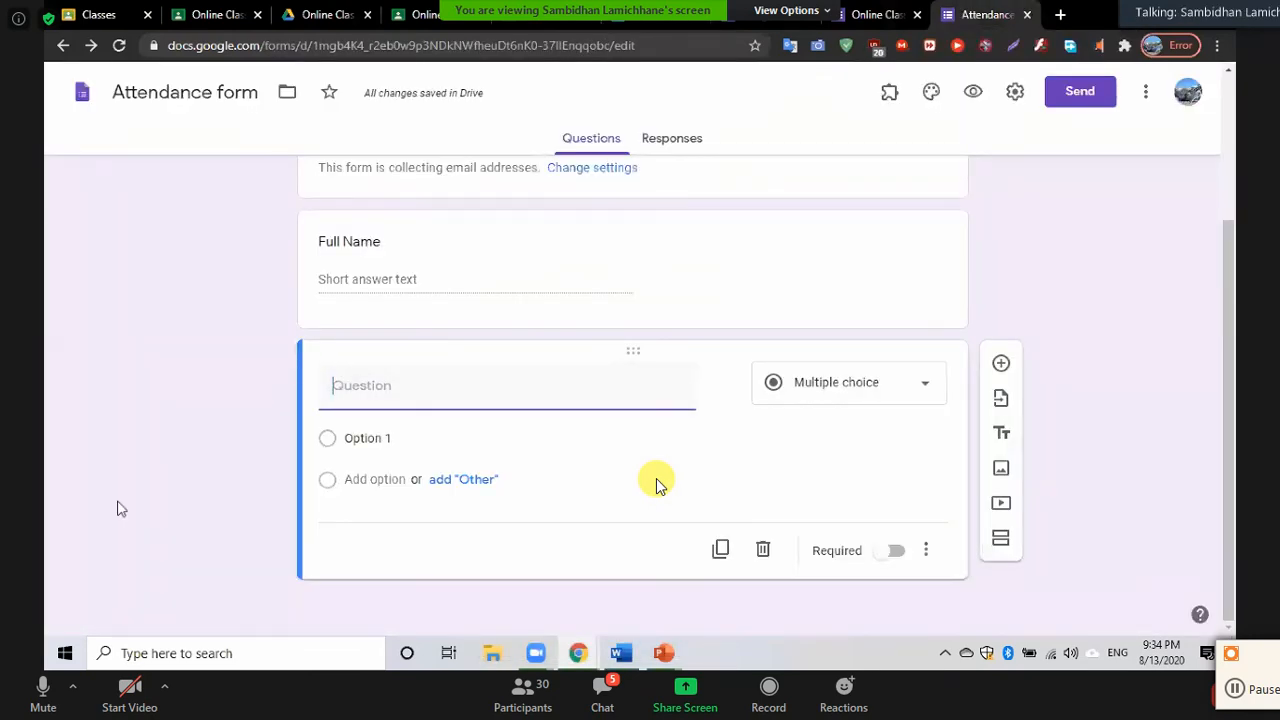
{"action": "scroll", "coordinate": [121, 509], "scroll_direction": "up", "scroll_amount": 1}
{"action": "scroll", "coordinate": [656, 484], "scroll_direction": "up", "scroll_amount": 2}
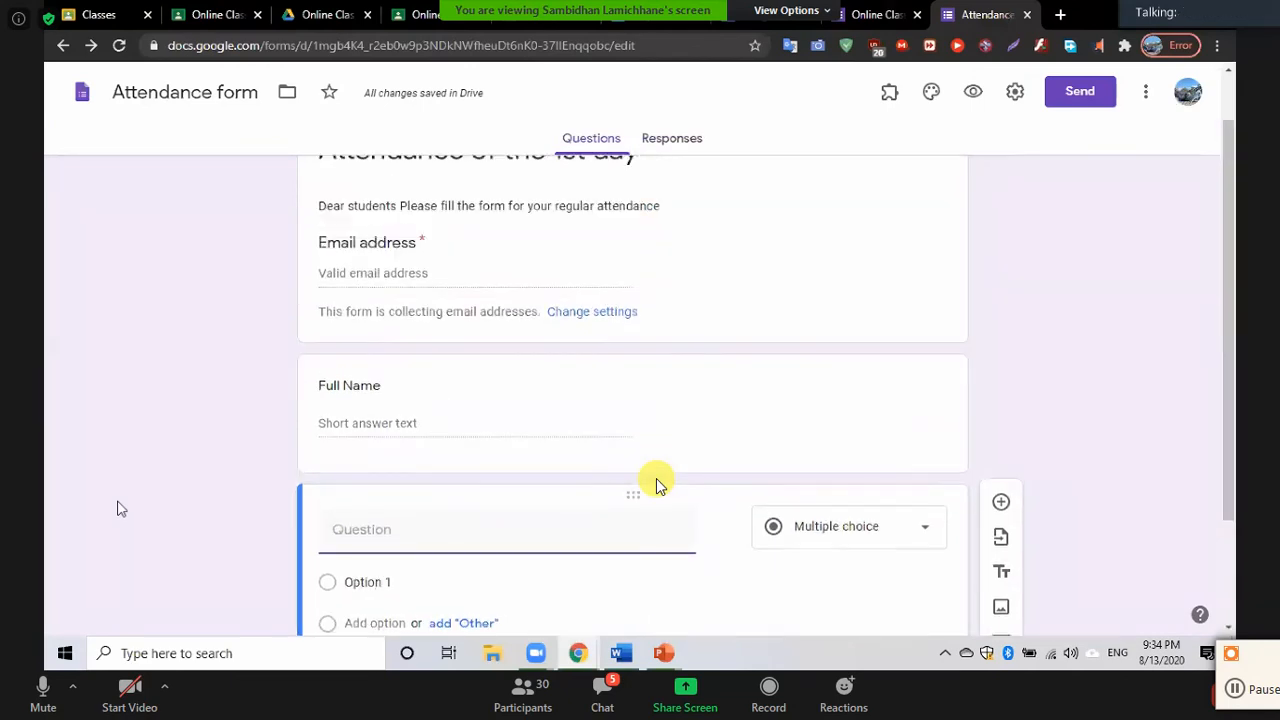
{"action": "left_click", "coordinate": [873, 14]}
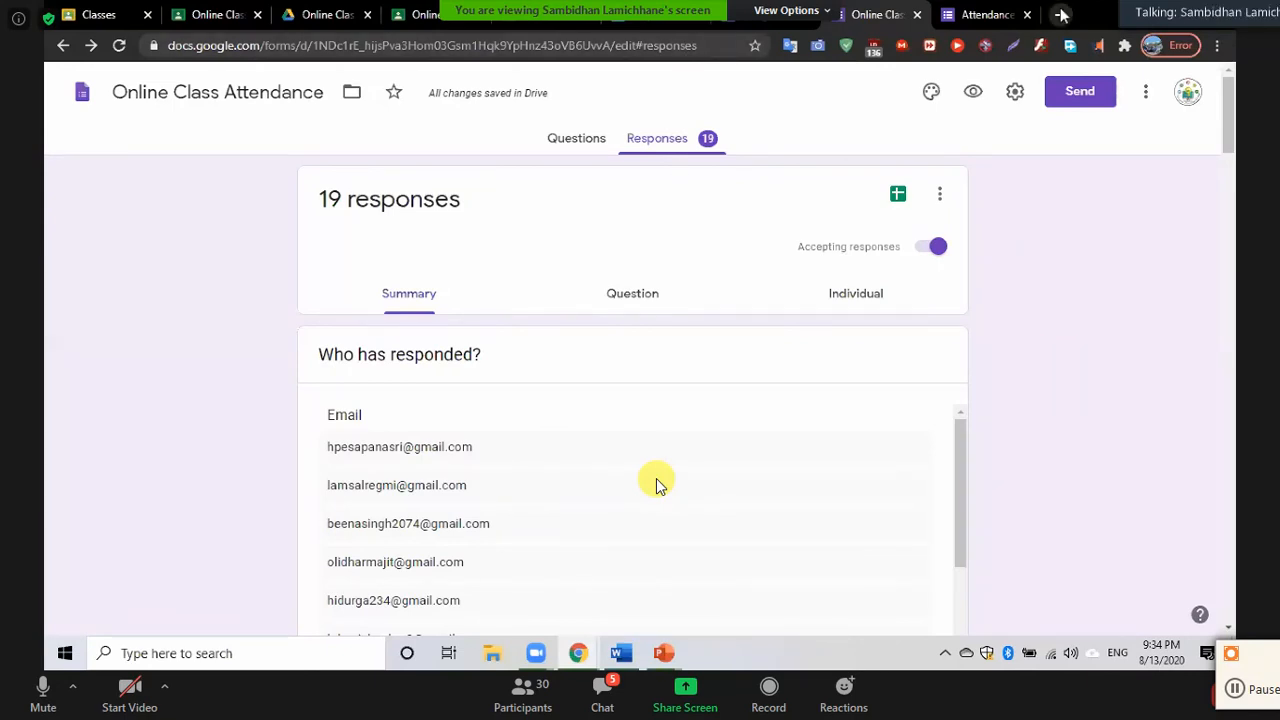
Copy the Online Class Attendance form's link as a shortened forms.gle URL
{"action": "left_click", "coordinate": [1088, 91]}
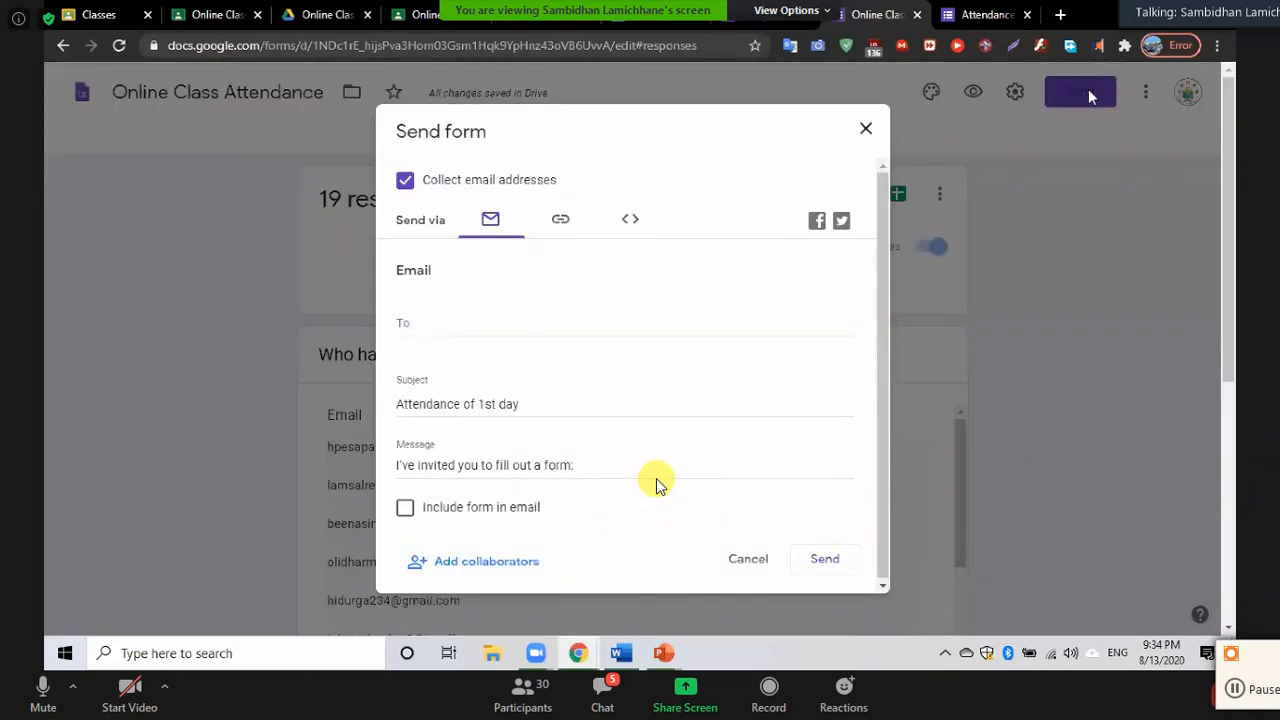
{"action": "left_click", "coordinate": [562, 222]}
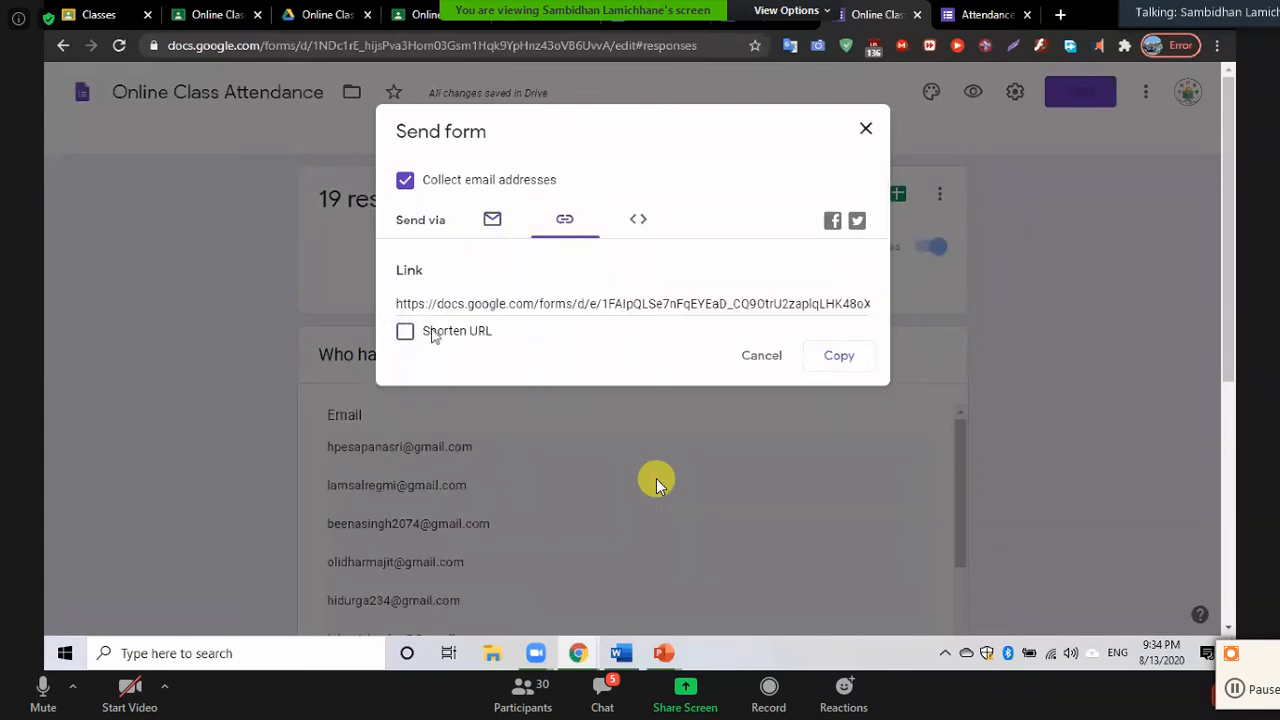
{"action": "left_click", "coordinate": [404, 333]}
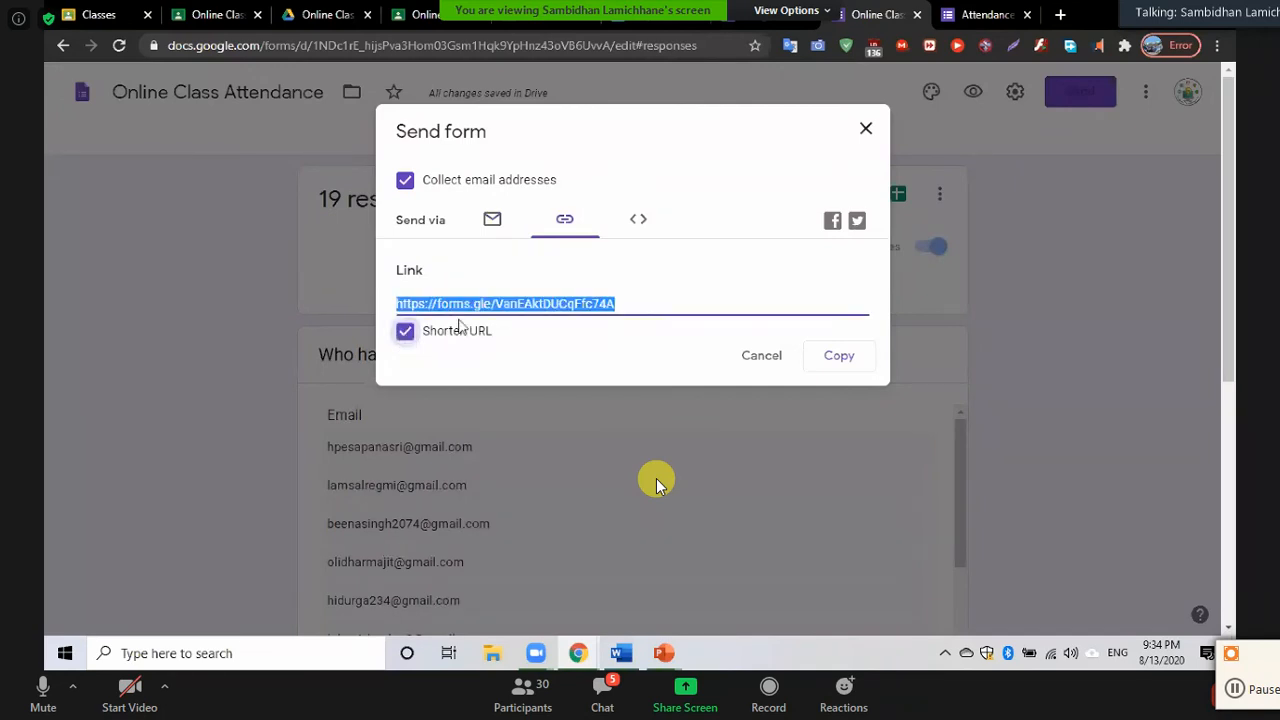
{"action": "left_click", "coordinate": [853, 360]}
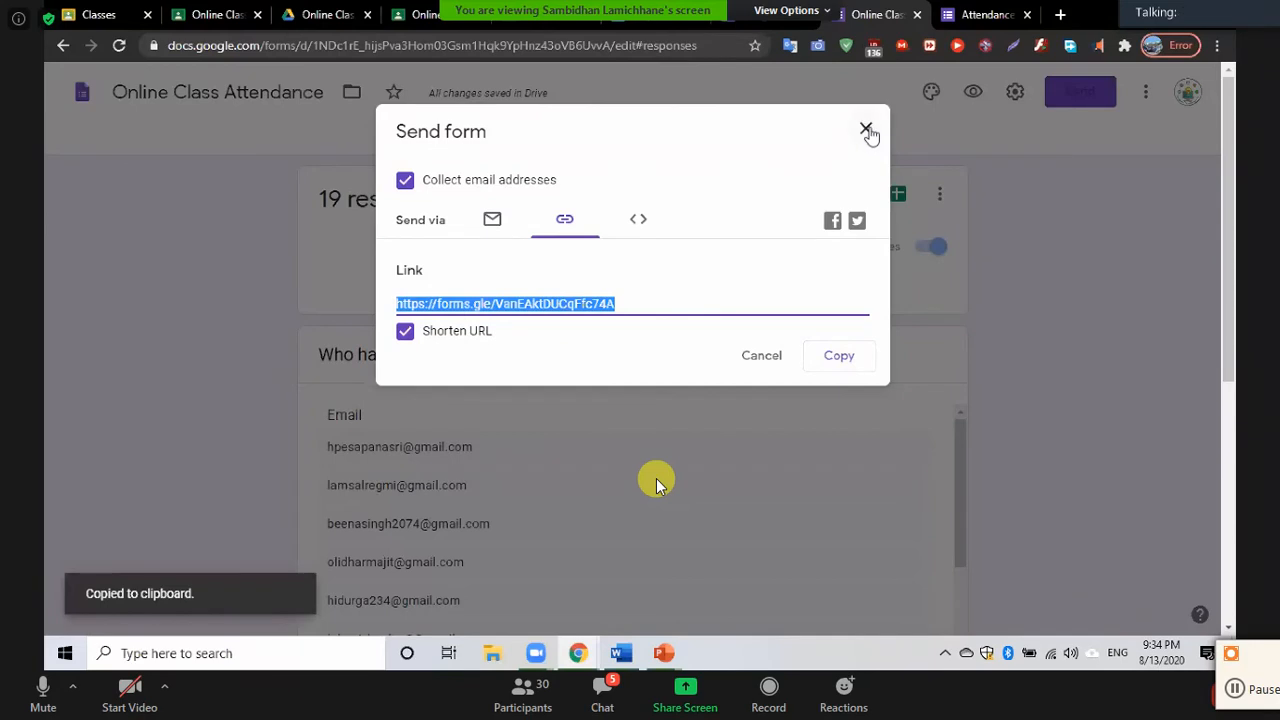
{"action": "left_click", "coordinate": [866, 130]}
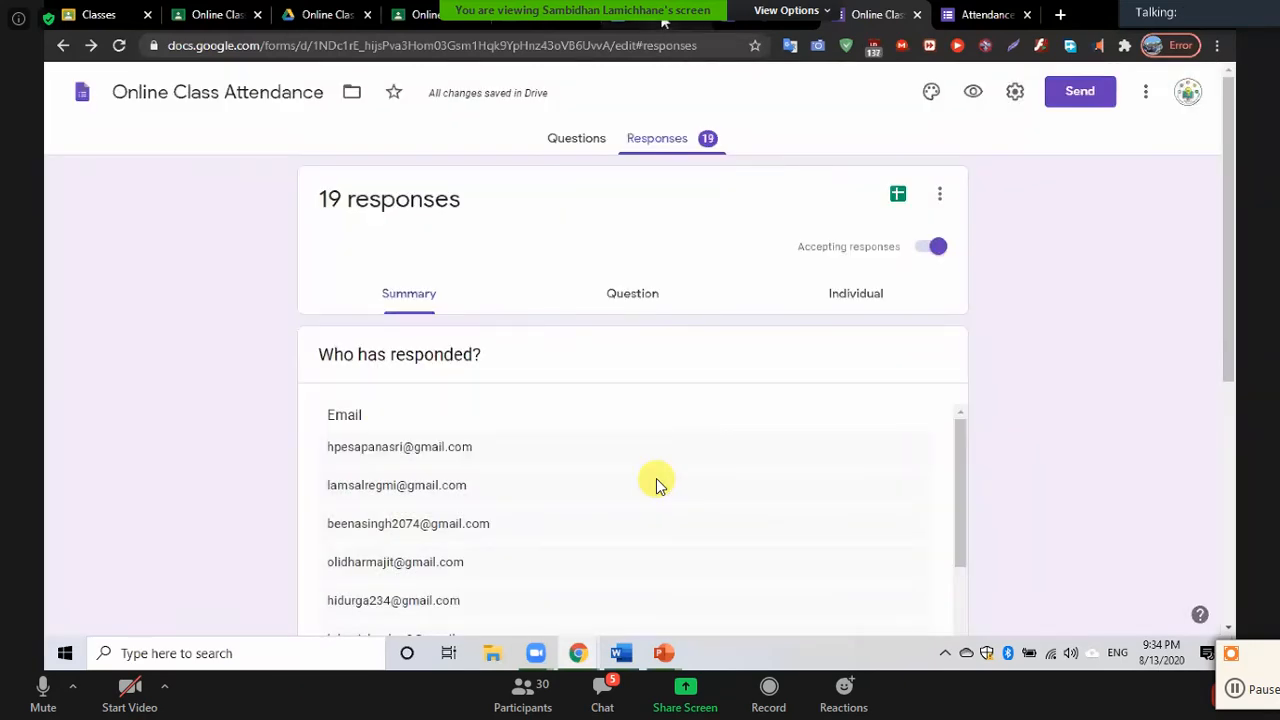
{"action": "left_click", "coordinate": [664, 20]}
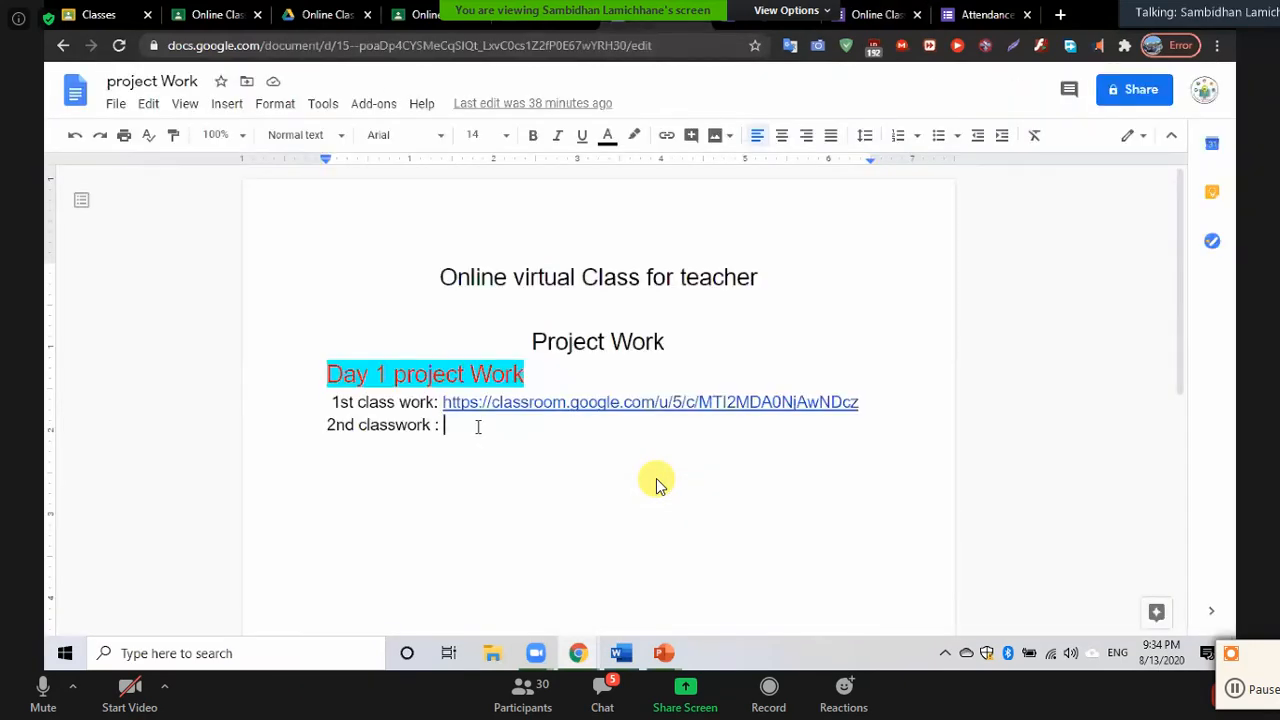
{"action": "key", "text": "ctrl+v"}
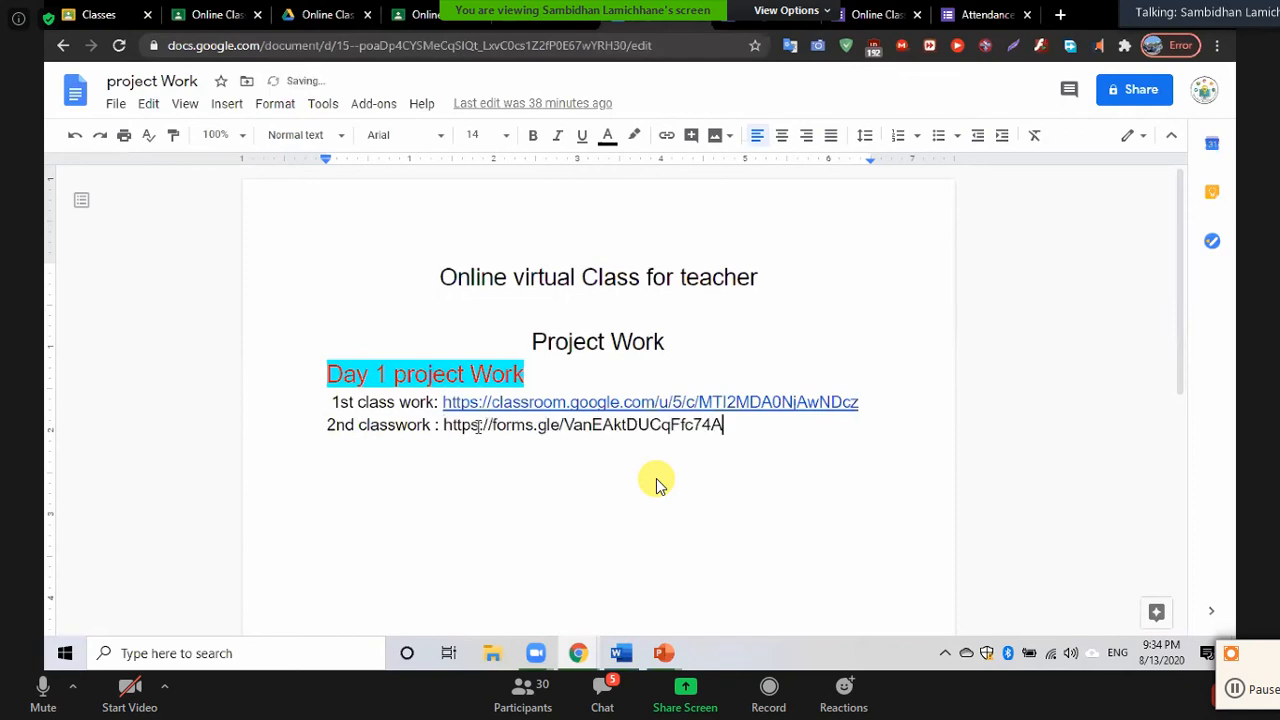
{"action": "key", "text": "Return"}
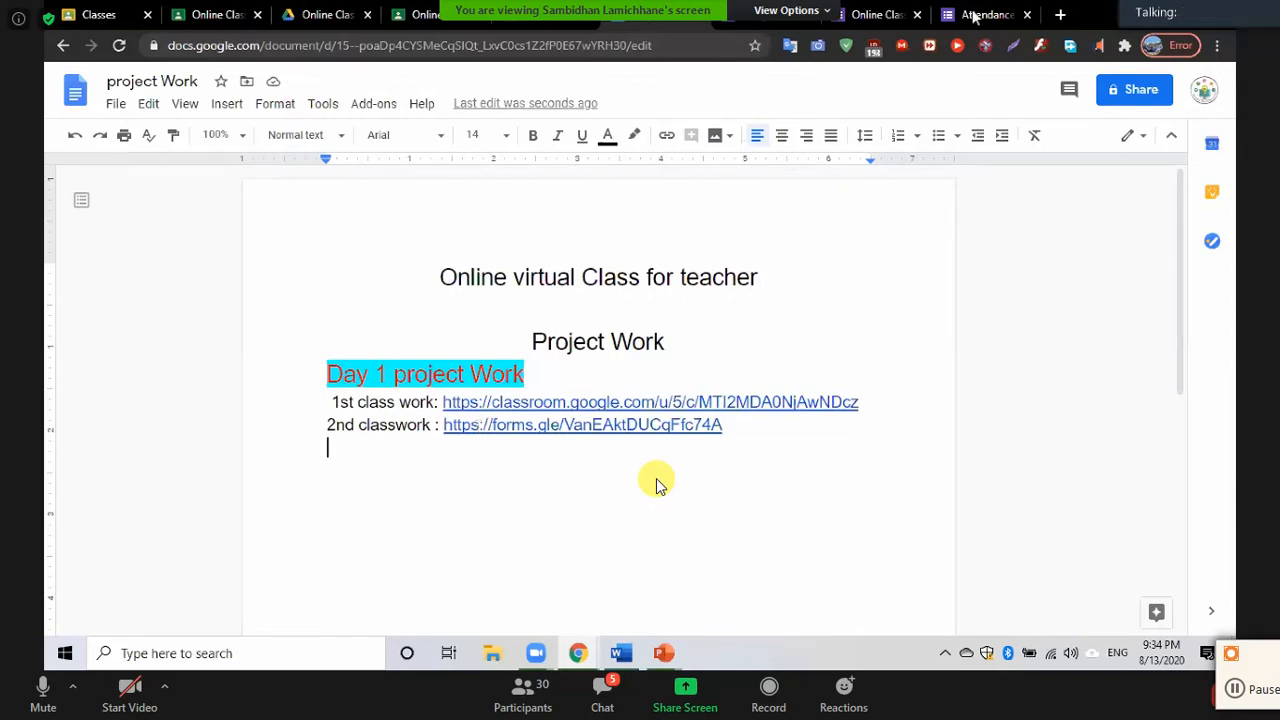
{"action": "left_click", "coordinate": [880, 15]}
{"action": "scroll", "coordinate": [363, 478], "scroll_direction": "down", "scroll_amount": 1}
{"action": "scroll", "coordinate": [345, 478], "scroll_direction": "down", "scroll_amount": 3}
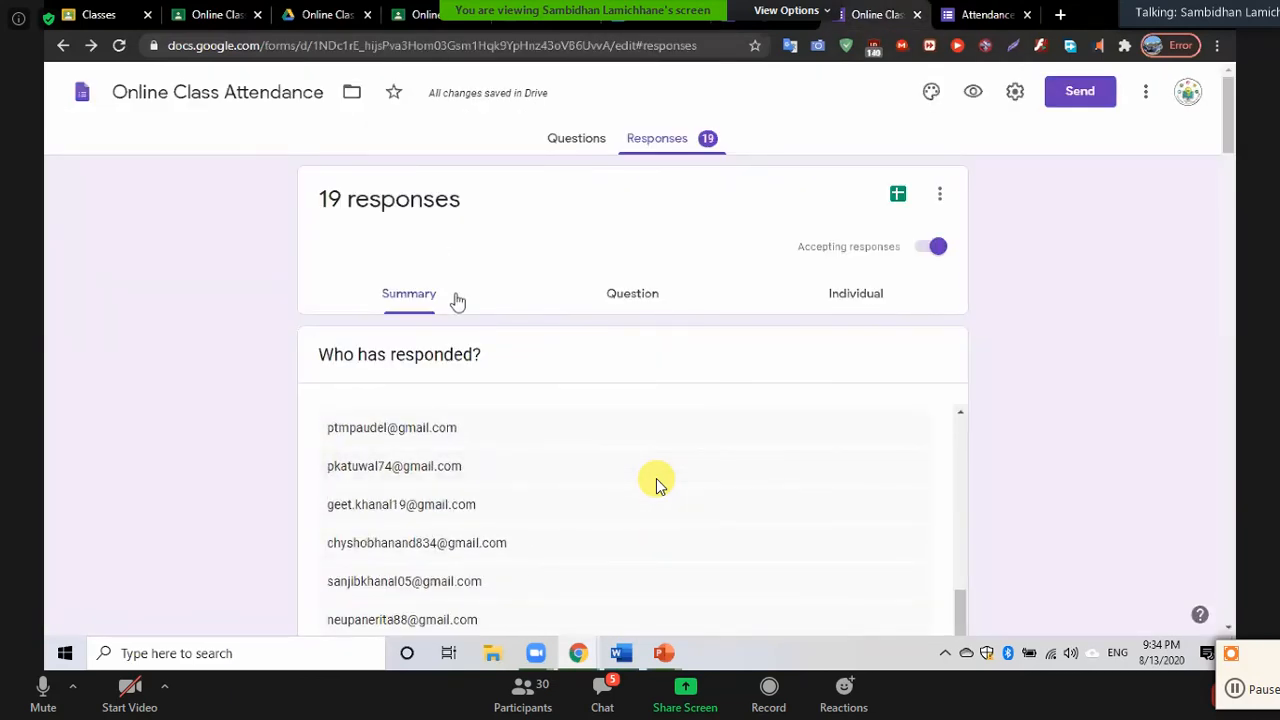
{"action": "left_click", "coordinate": [576, 138]}
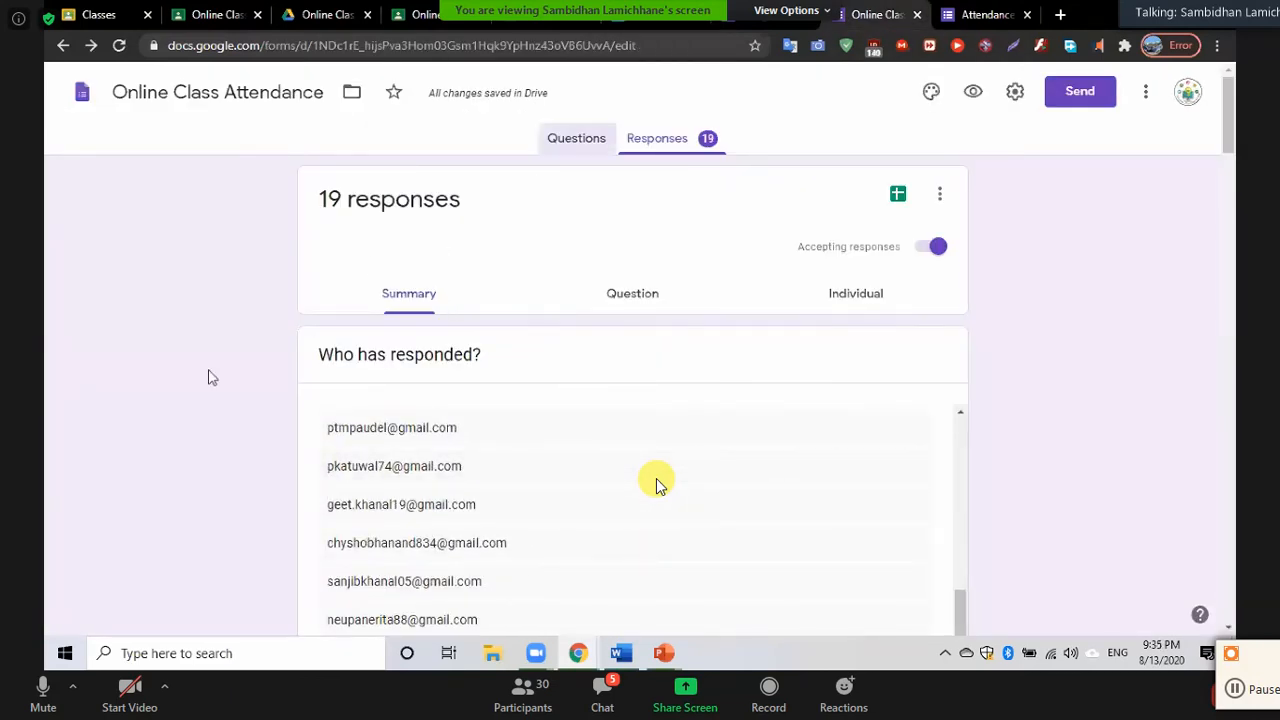
{"action": "scroll", "coordinate": [145, 434], "scroll_direction": "down", "scroll_amount": 7}
{"action": "scroll", "coordinate": [145, 434], "scroll_direction": "down", "scroll_amount": 4}
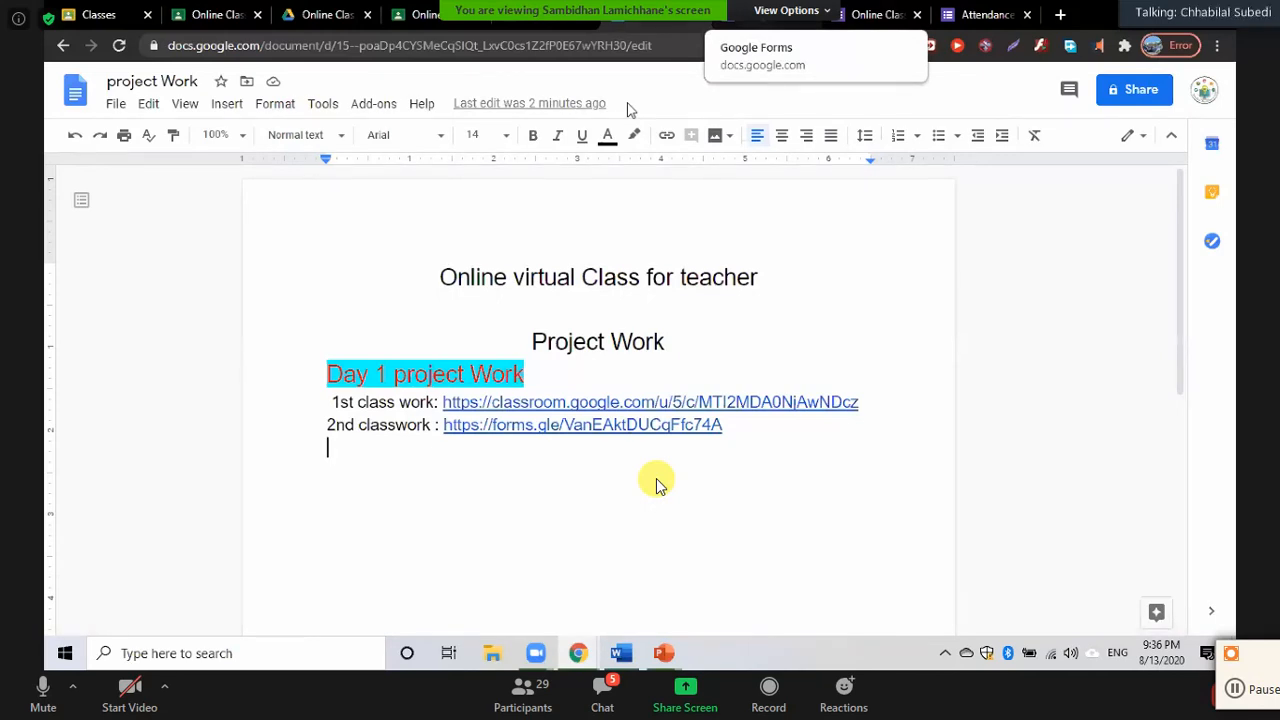
In the Attendance form, replace the form title with 'Registration of students'
{"action": "left_click", "coordinate": [968, 16]}
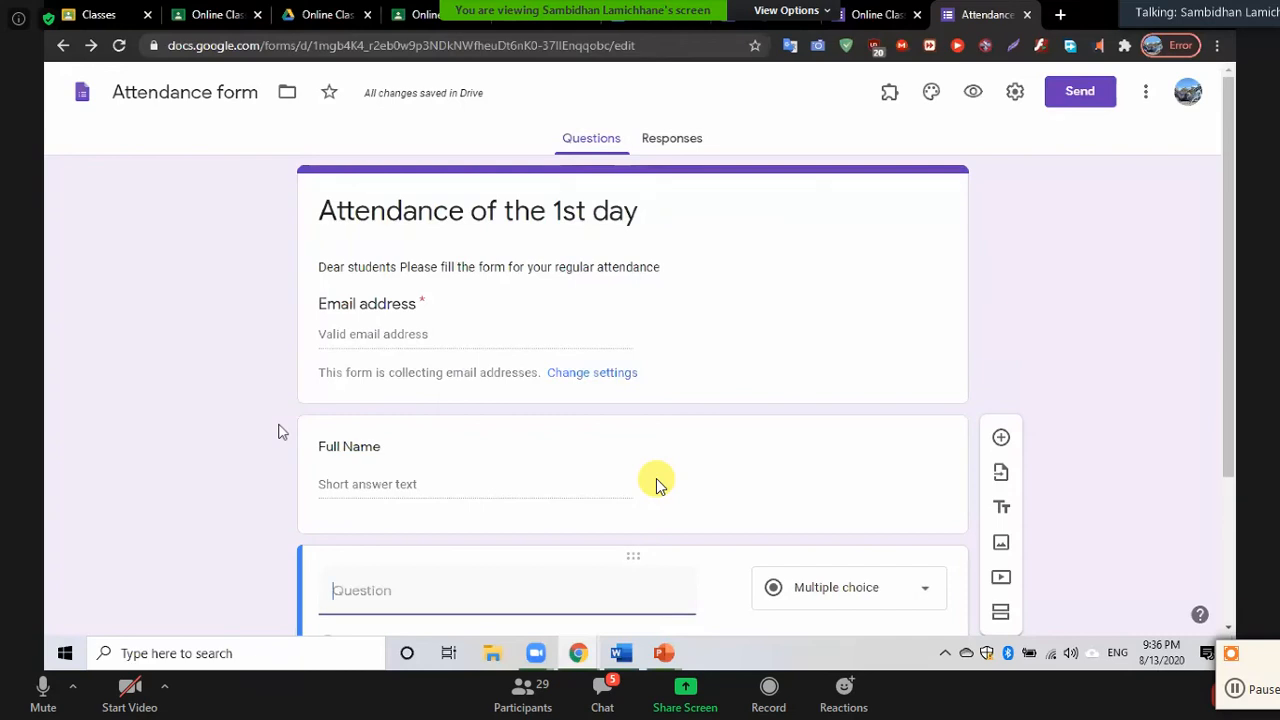
{"action": "scroll", "coordinate": [657, 484], "scroll_direction": "down", "scroll_amount": 2}
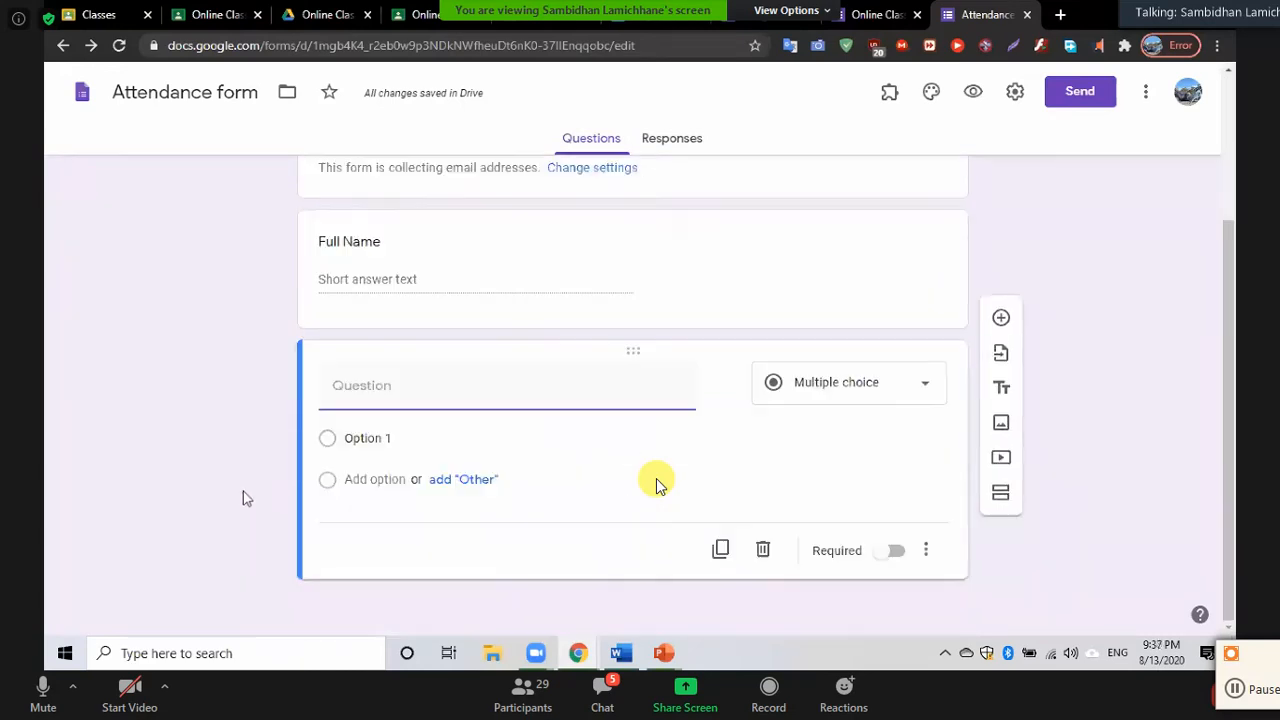
{"action": "scroll", "coordinate": [657, 484], "scroll_direction": "up", "scroll_amount": 2}
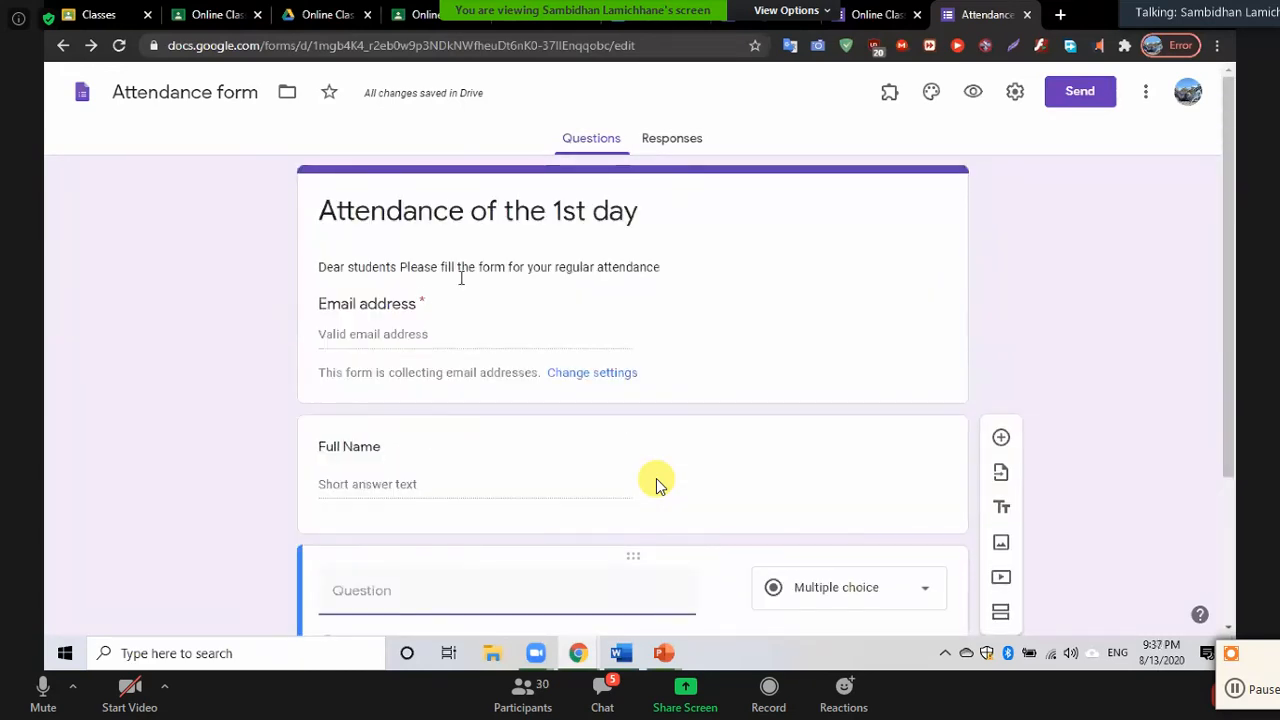
{"action": "left_click", "coordinate": [453, 213]}
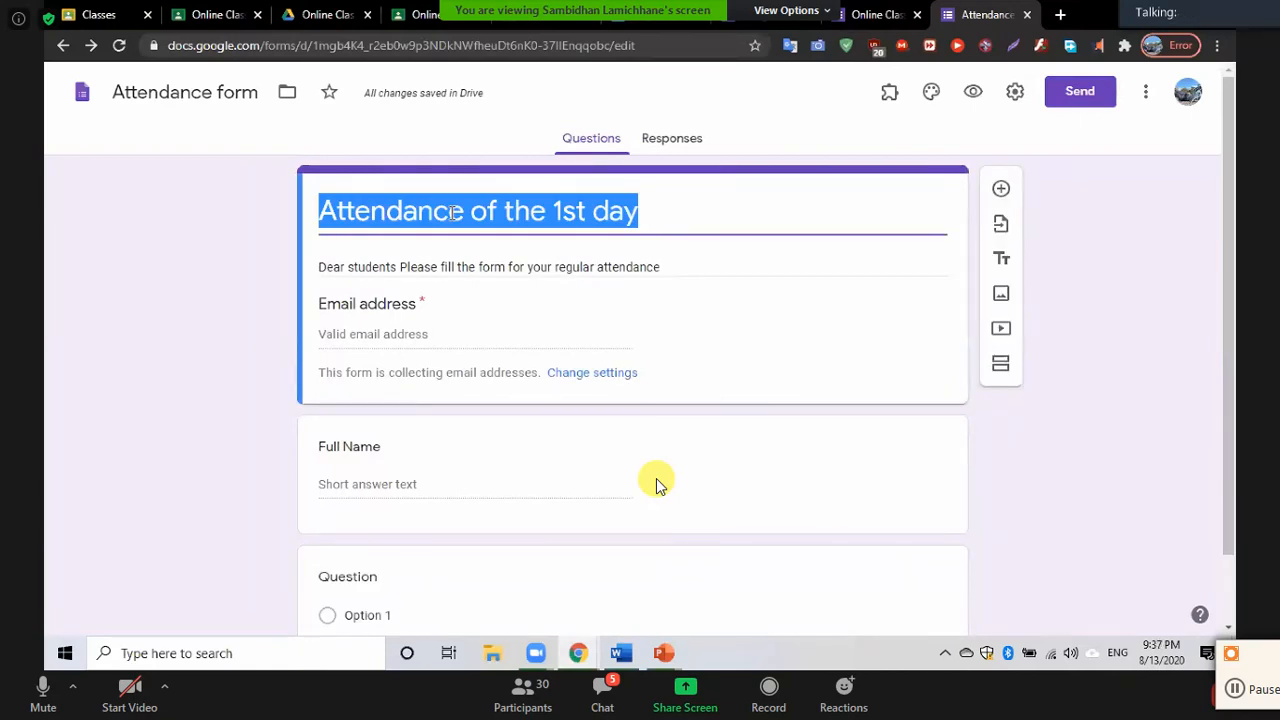
{"action": "type", "text": "Reg"}
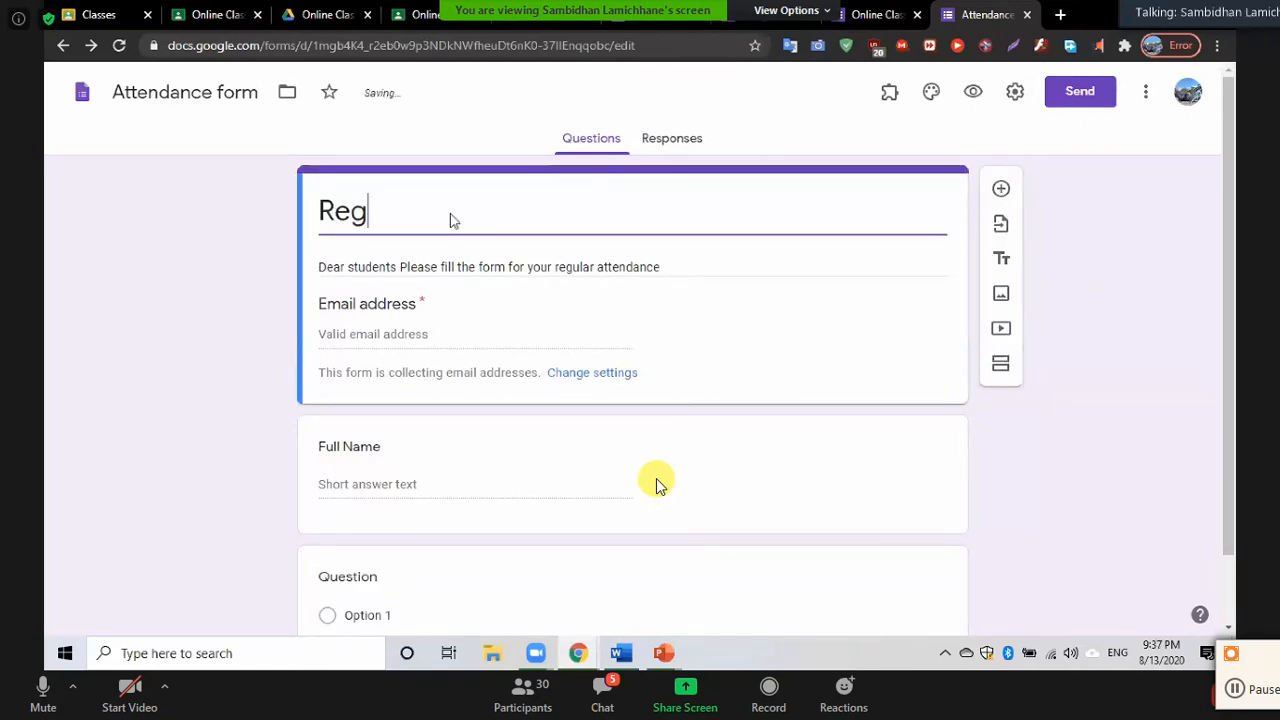
{"action": "type", "text": "ist"}
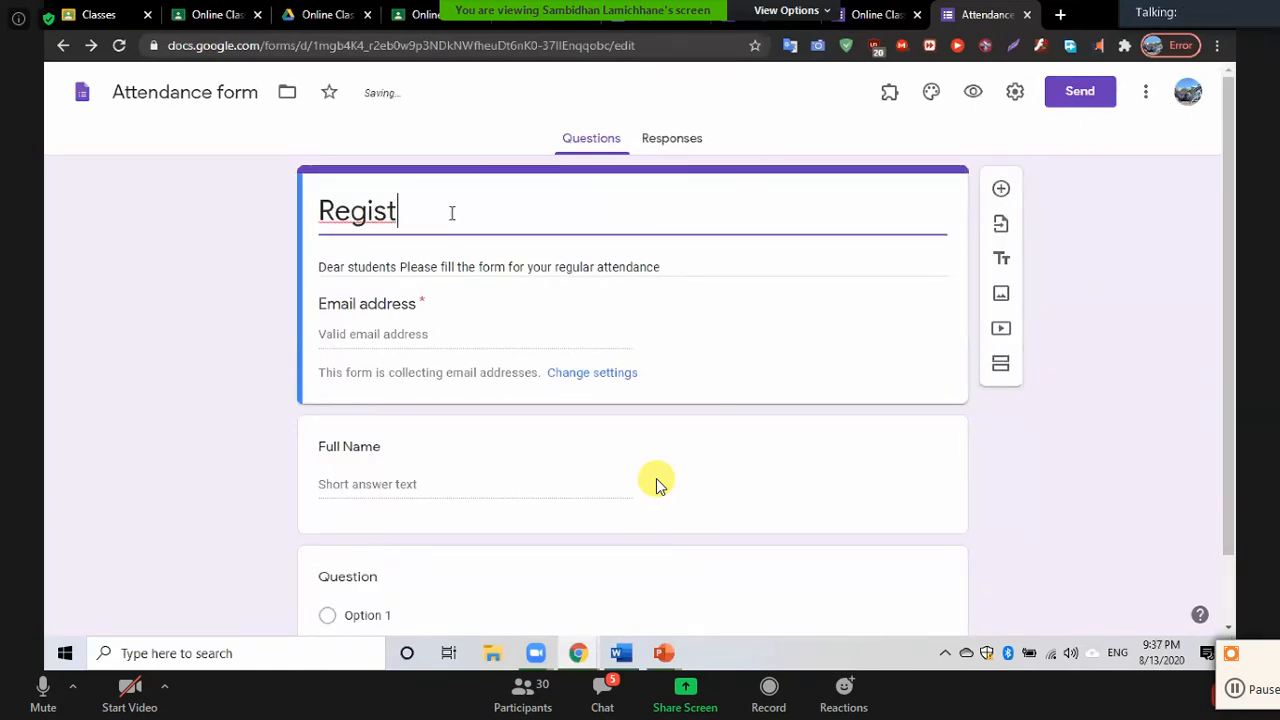
{"action": "type", "text": "ration o"}
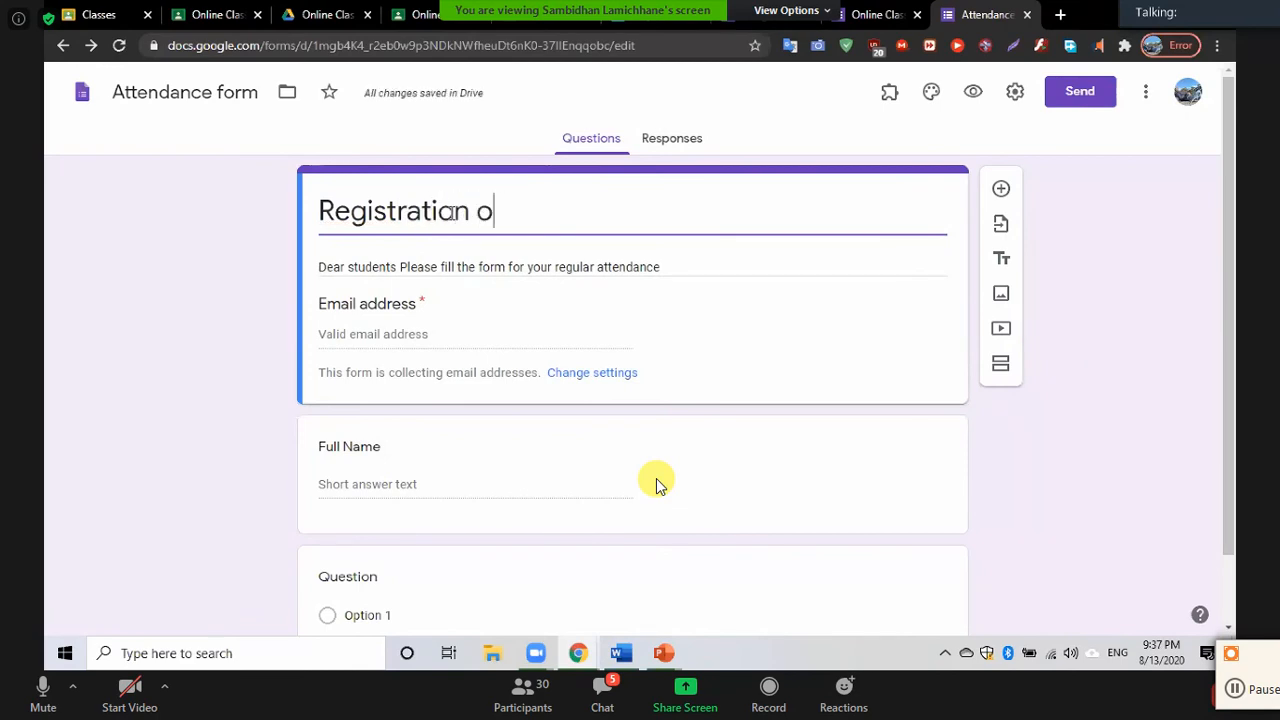
{"action": "type", "text": "f stude"}
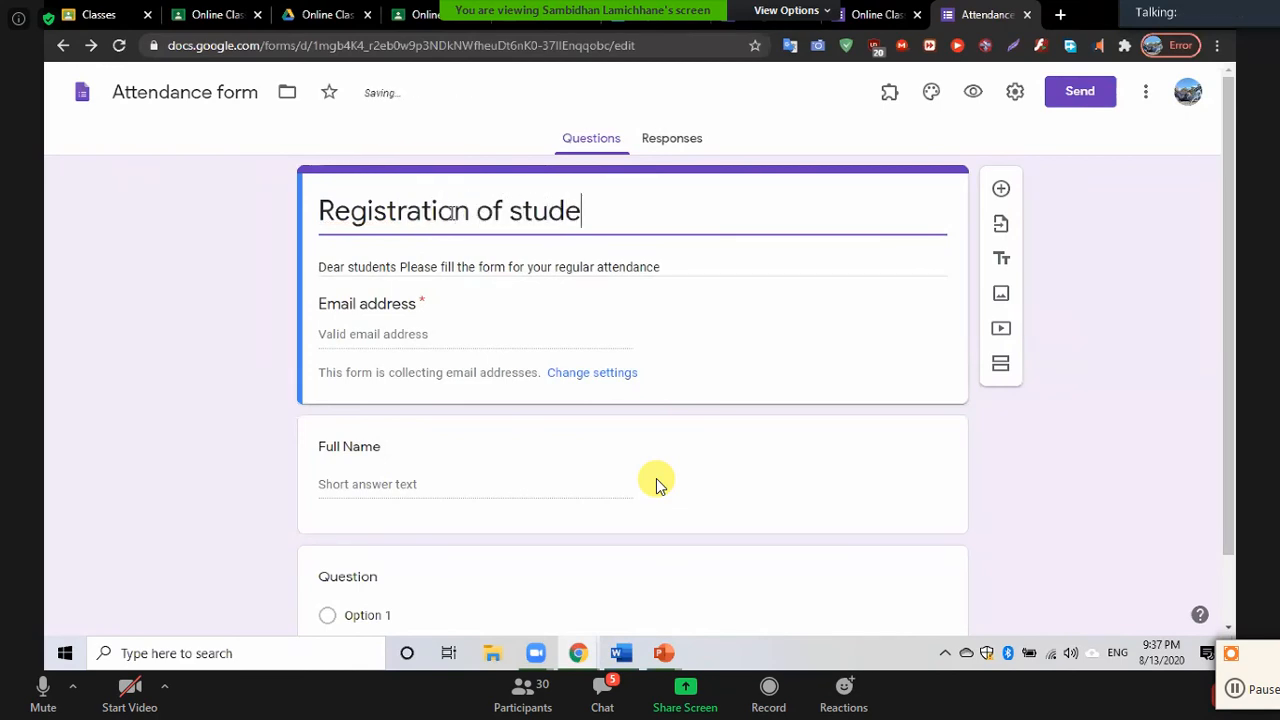
{"action": "type", "text": "nts"}
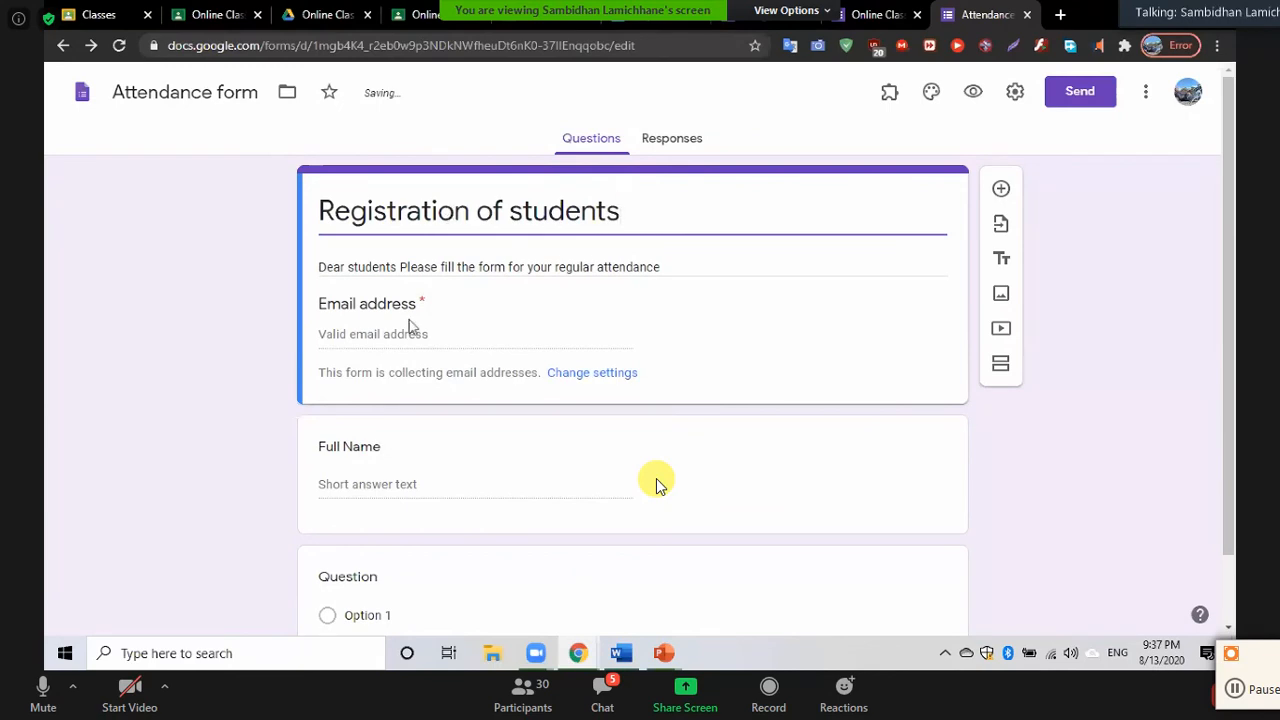
Clear the text selection in the Full Name question and look over the retitled form
{"action": "left_click", "coordinate": [373, 450]}
{"action": "left_click", "coordinate": [240, 488]}
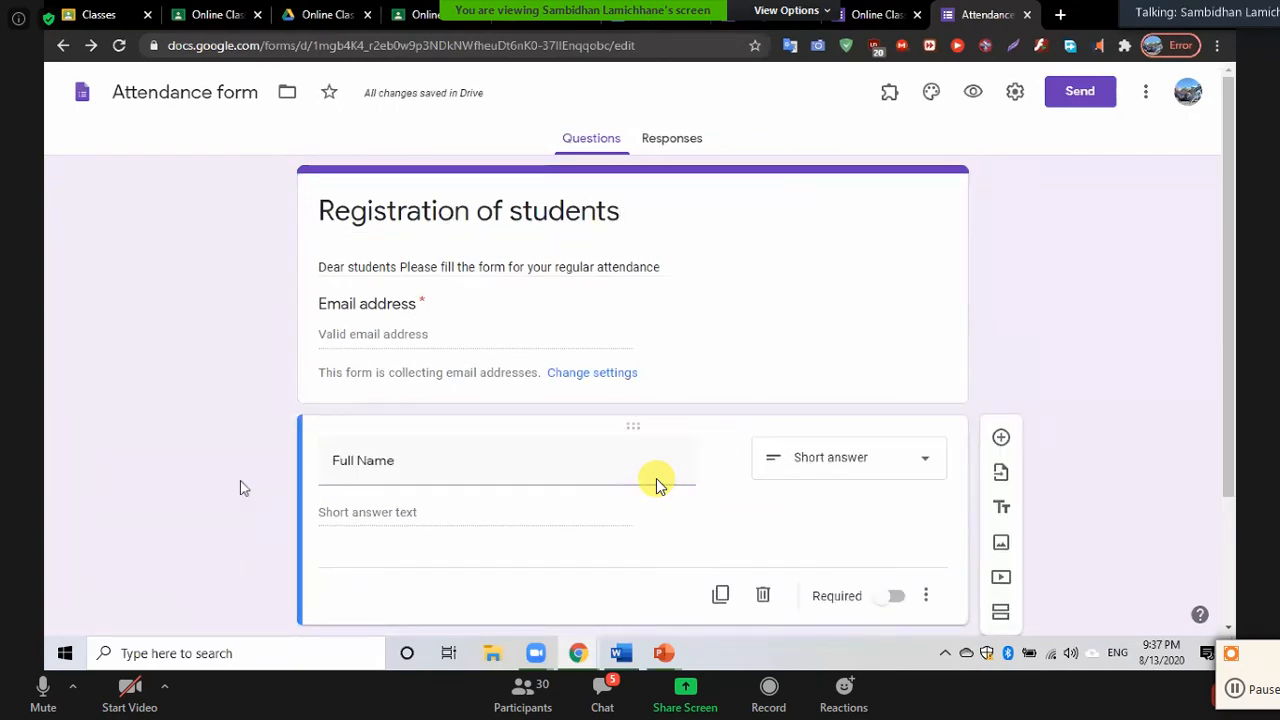
{"action": "scroll", "coordinate": [240, 488], "scroll_direction": "down", "scroll_amount": 3}
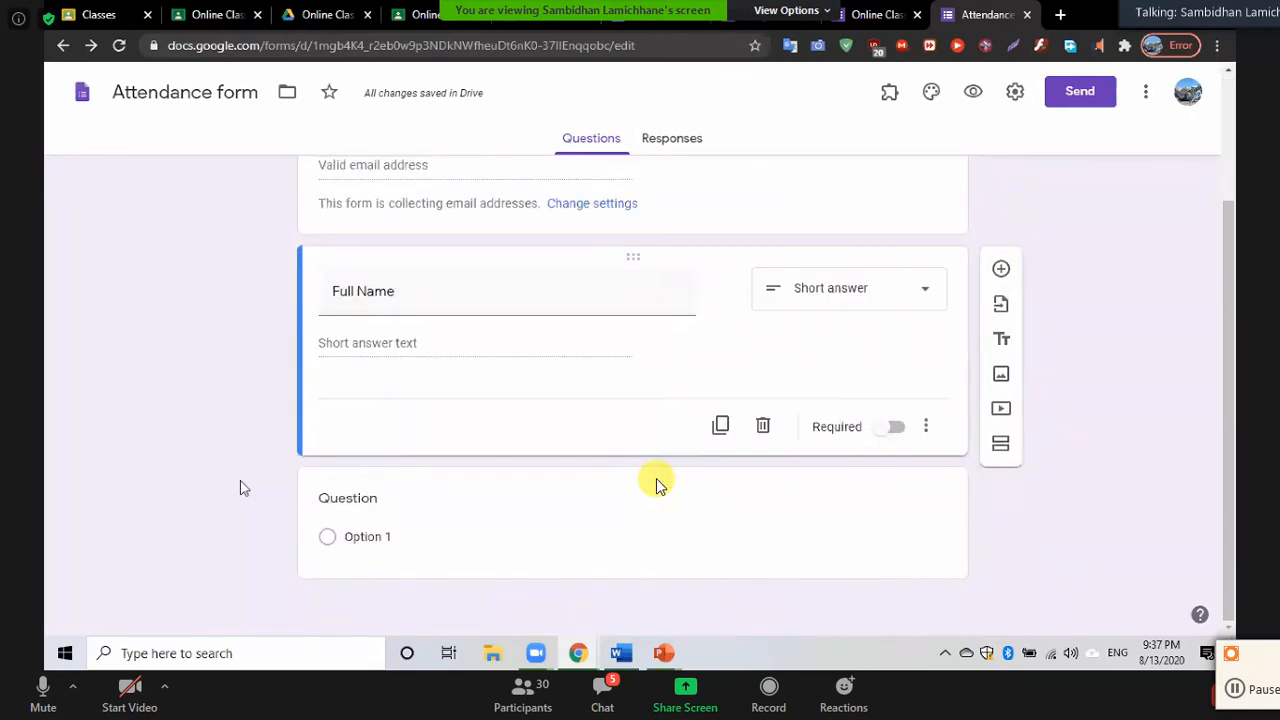
{"action": "scroll", "coordinate": [240, 488], "scroll_direction": "up", "scroll_amount": 3}
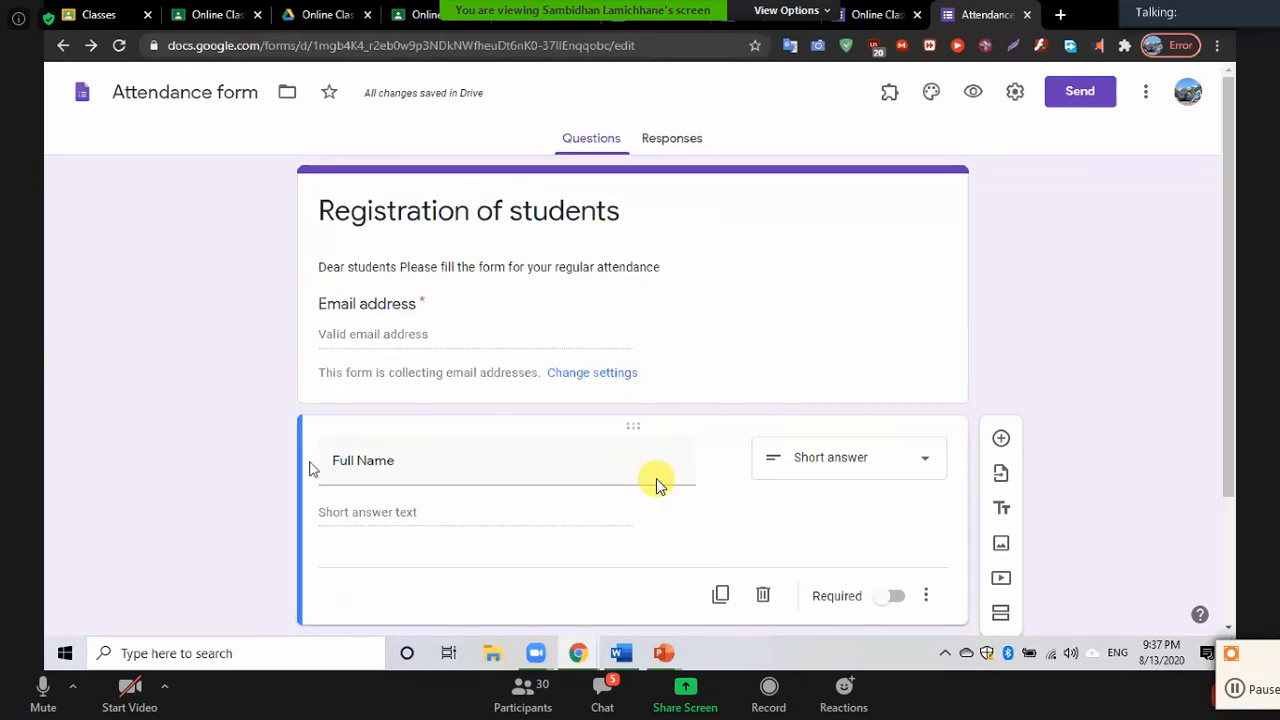
{"action": "scroll", "coordinate": [656, 484], "scroll_direction": "down", "scroll_amount": 2}
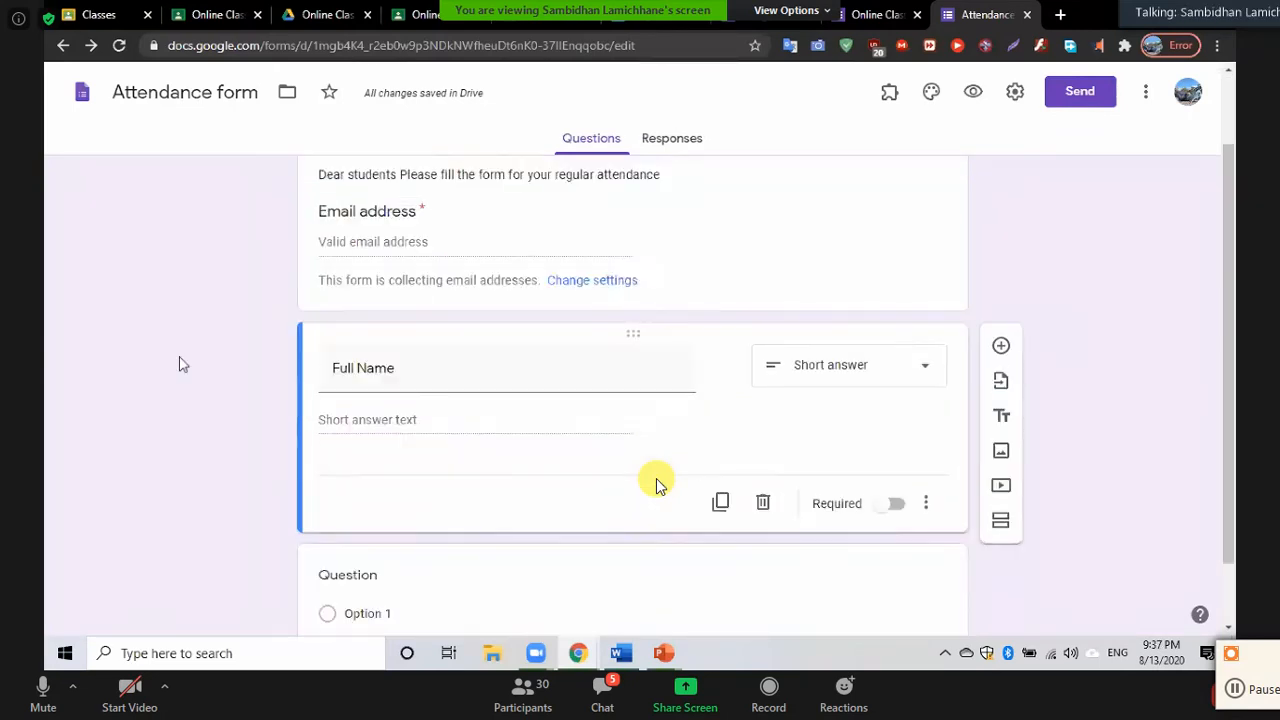
{"action": "scroll", "coordinate": [656, 484], "scroll_direction": "up", "scroll_amount": 2}
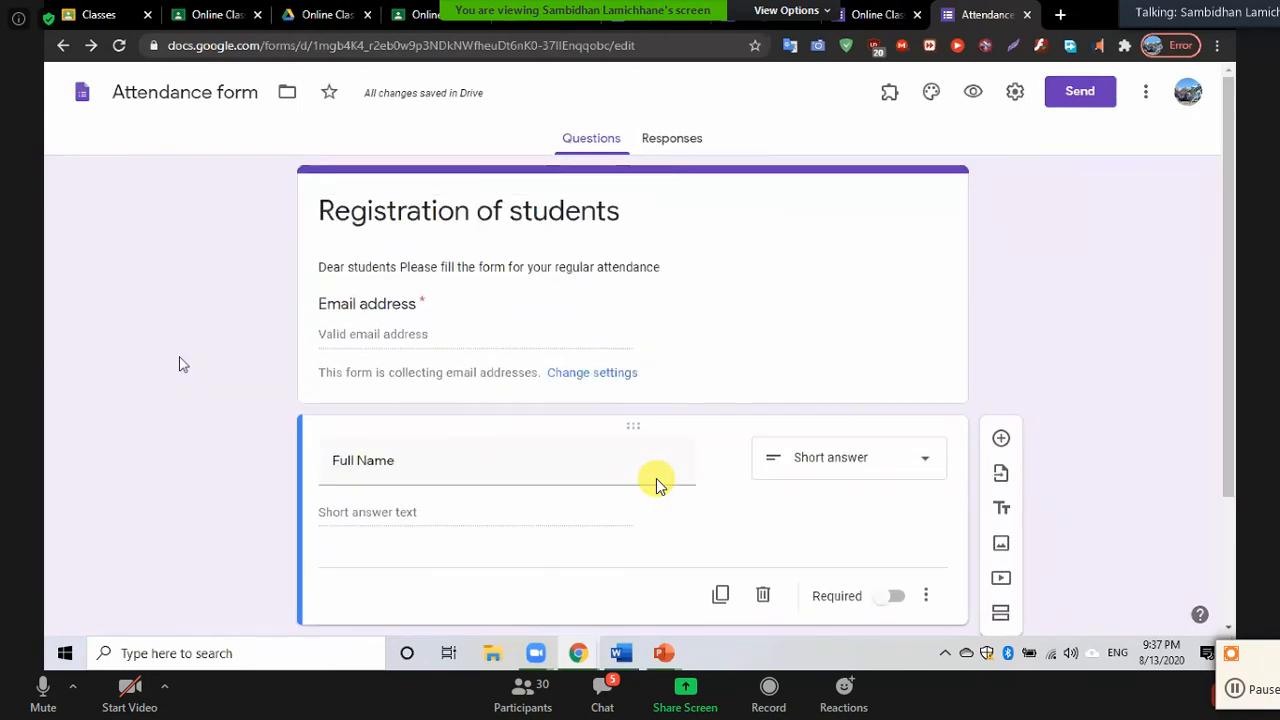
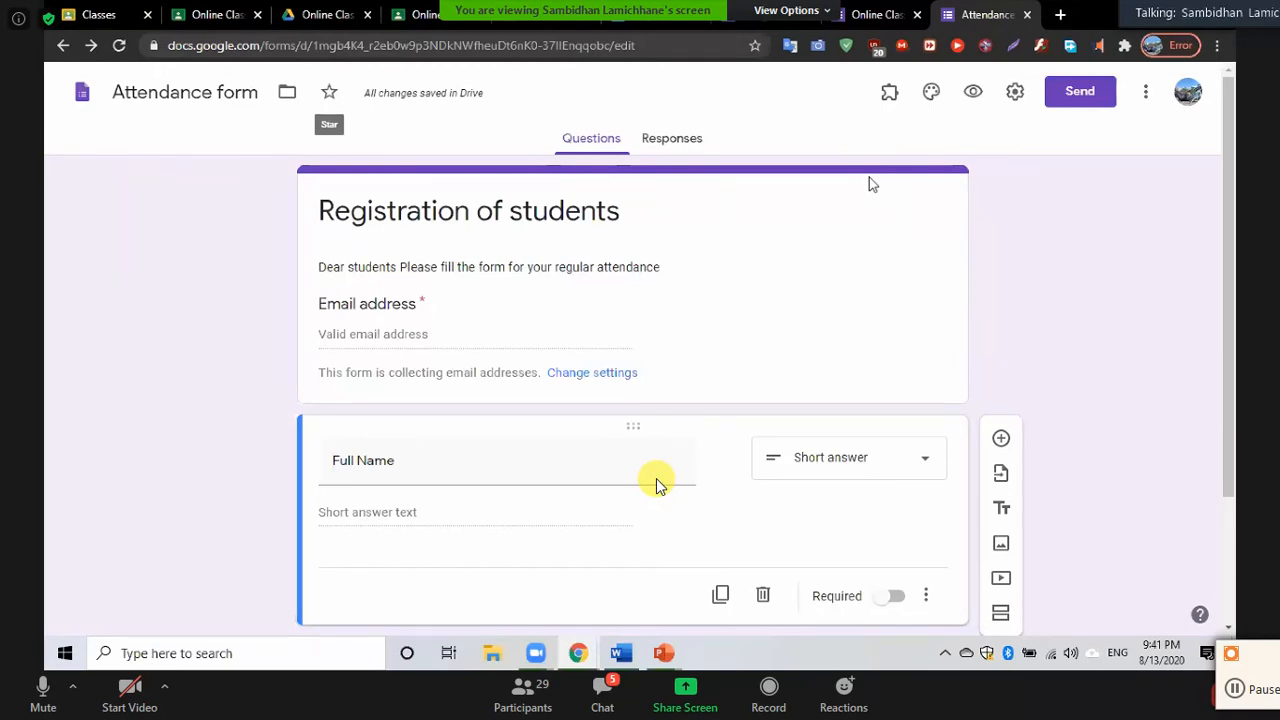
Copy the Attendance form's full URL from the address bar and go back to the project Work doc
{"action": "left_click", "coordinate": [474, 47]}
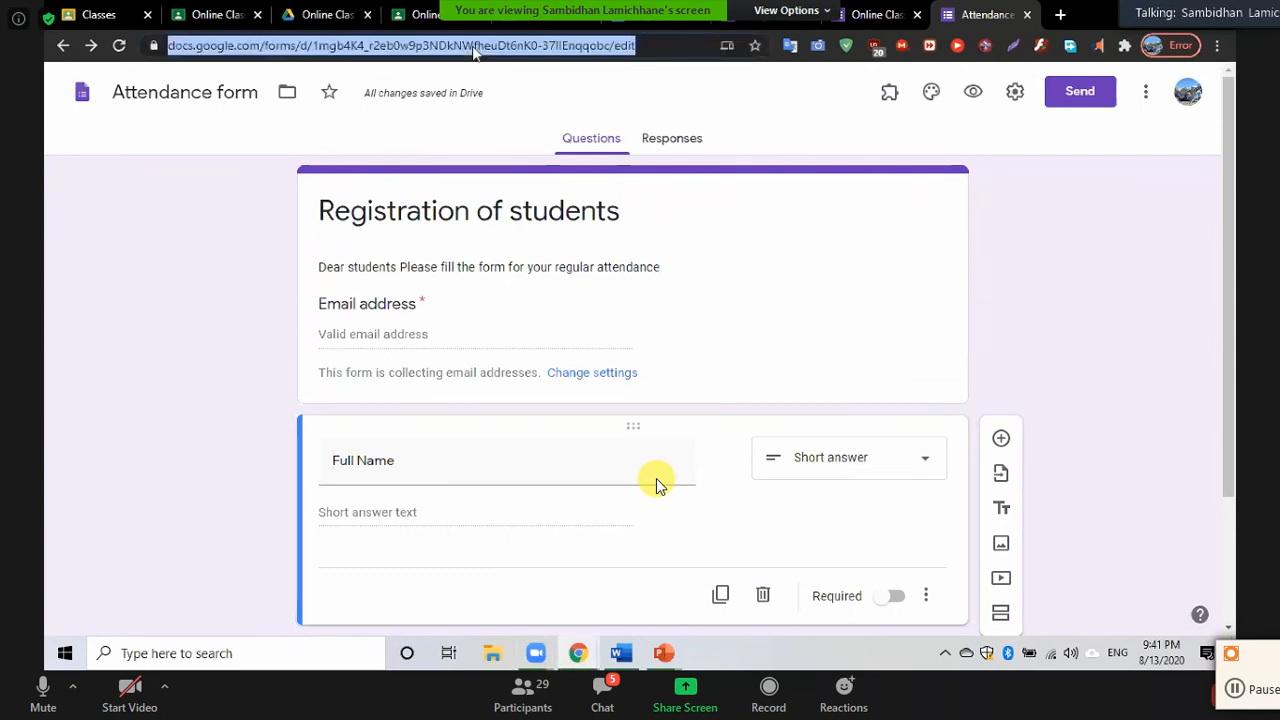
{"action": "left_click", "coordinate": [428, 47]}
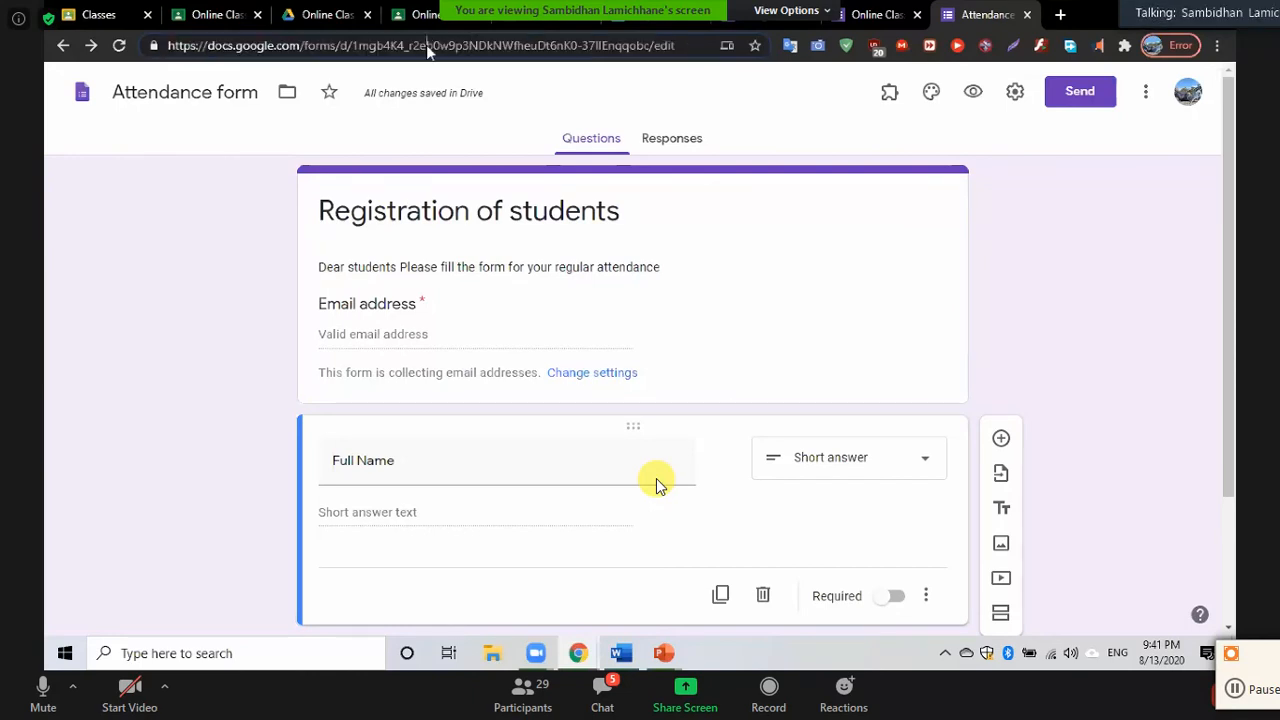
{"action": "double_click", "coordinate": [428, 47]}
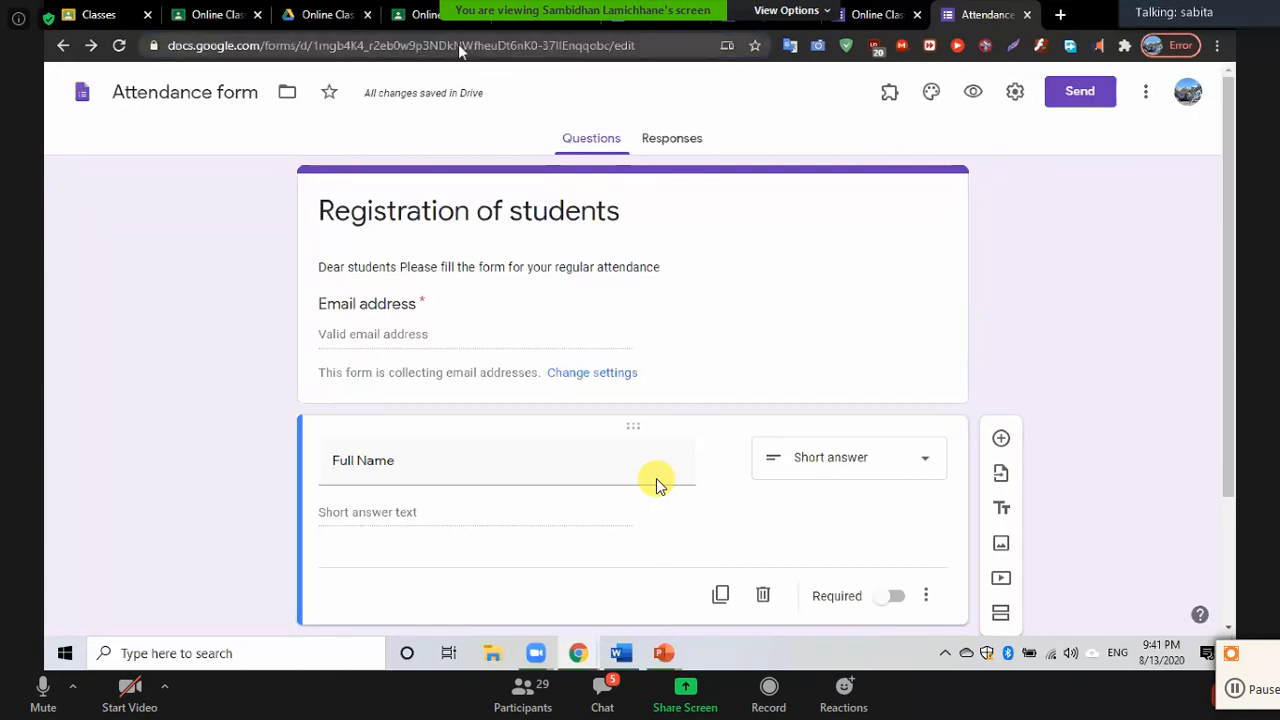
{"action": "left_click", "coordinate": [460, 47]}
{"action": "left_click", "coordinate": [476, 93]}
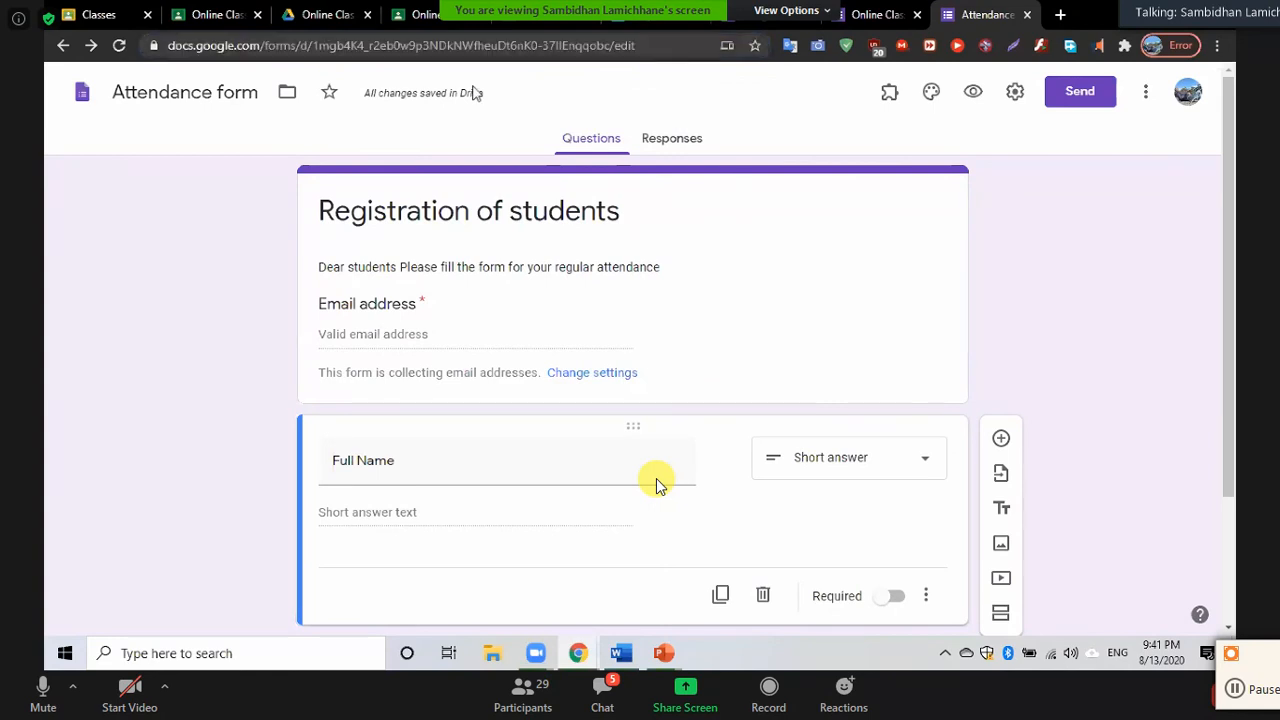
{"action": "left_click", "coordinate": [420, 47]}
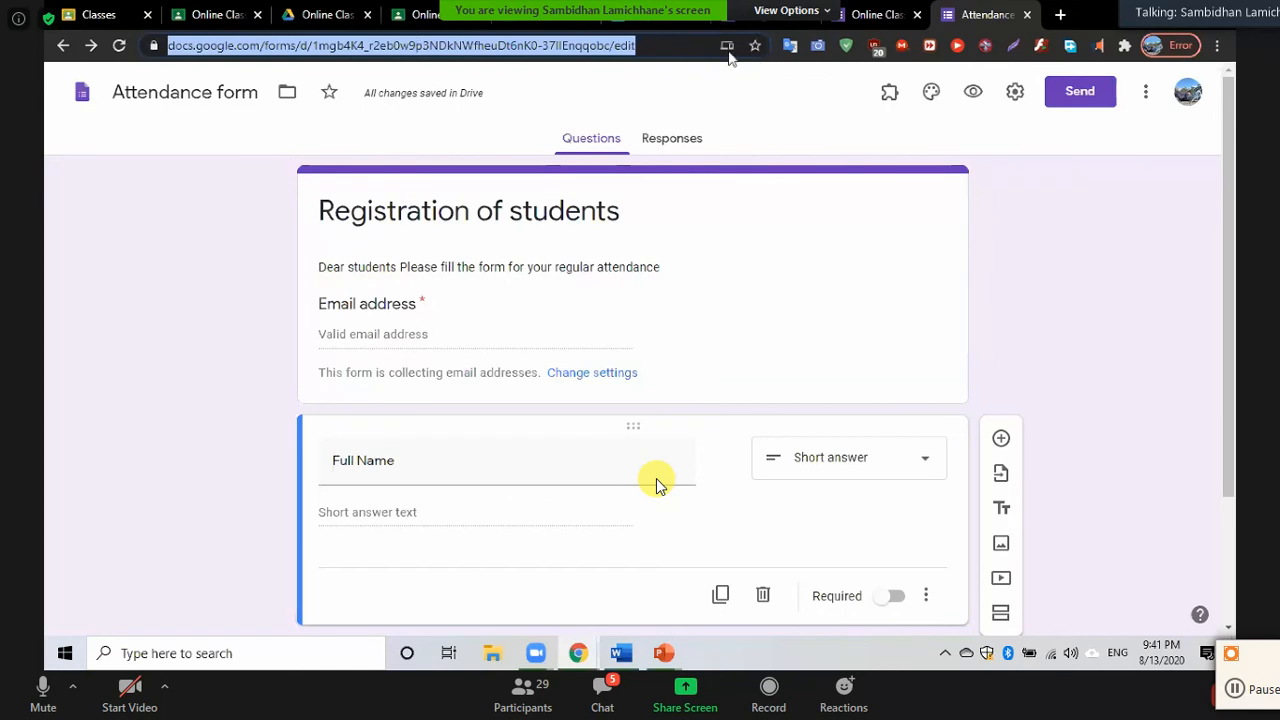
{"action": "left_click", "coordinate": [657, 21]}
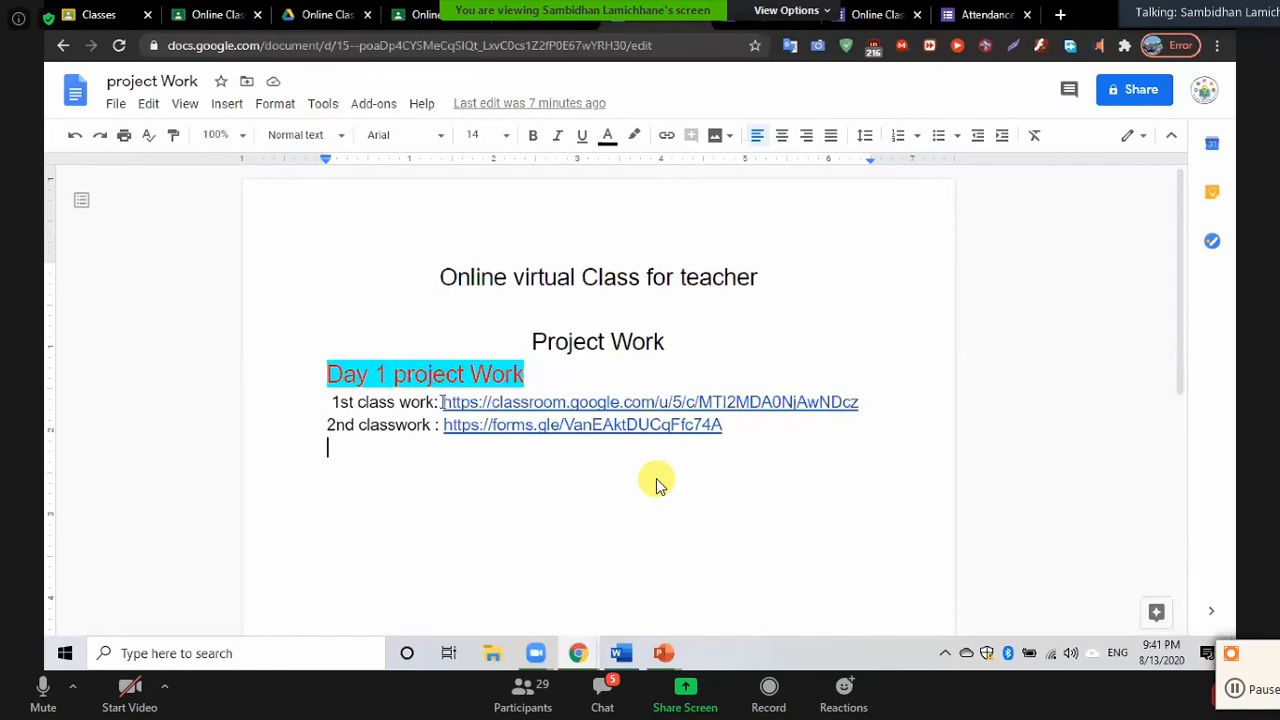
Replace the old link after '1st class work:' with the pasted Attendance form URL
{"action": "left_click_drag", "start_coordinate": [444, 402], "coordinate": [869, 412]}
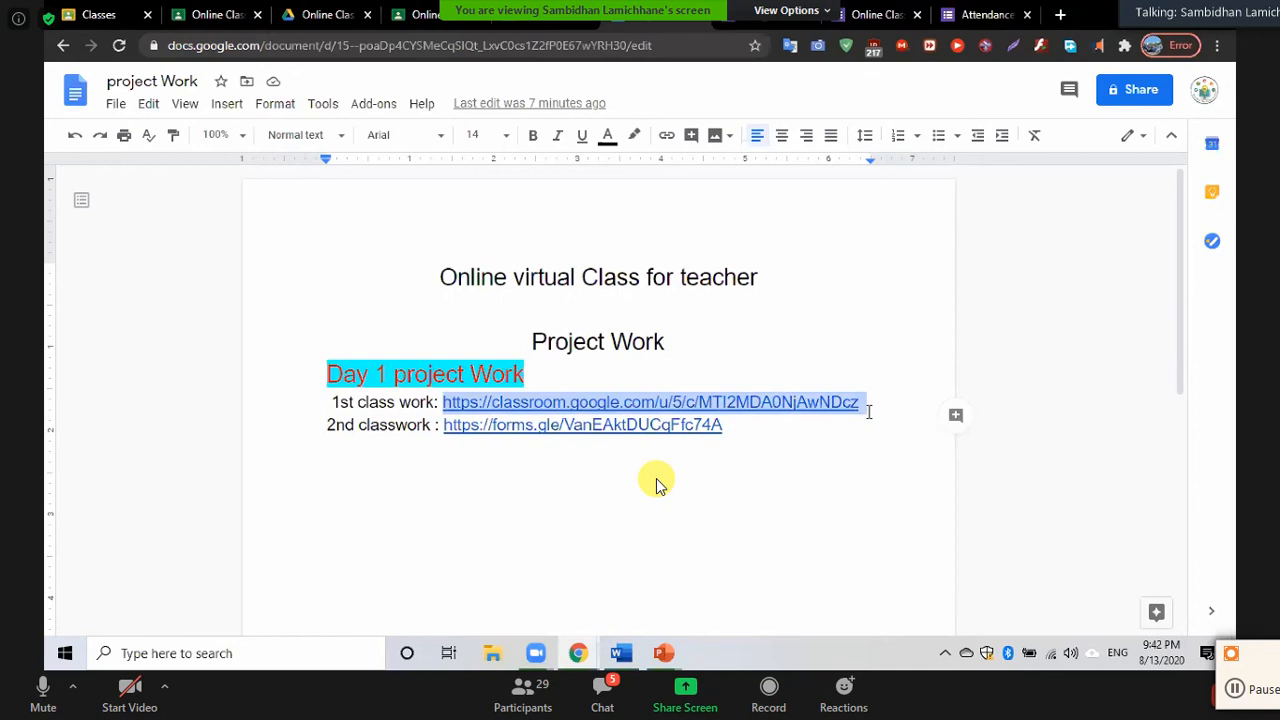
{"action": "key", "text": "Delete"}
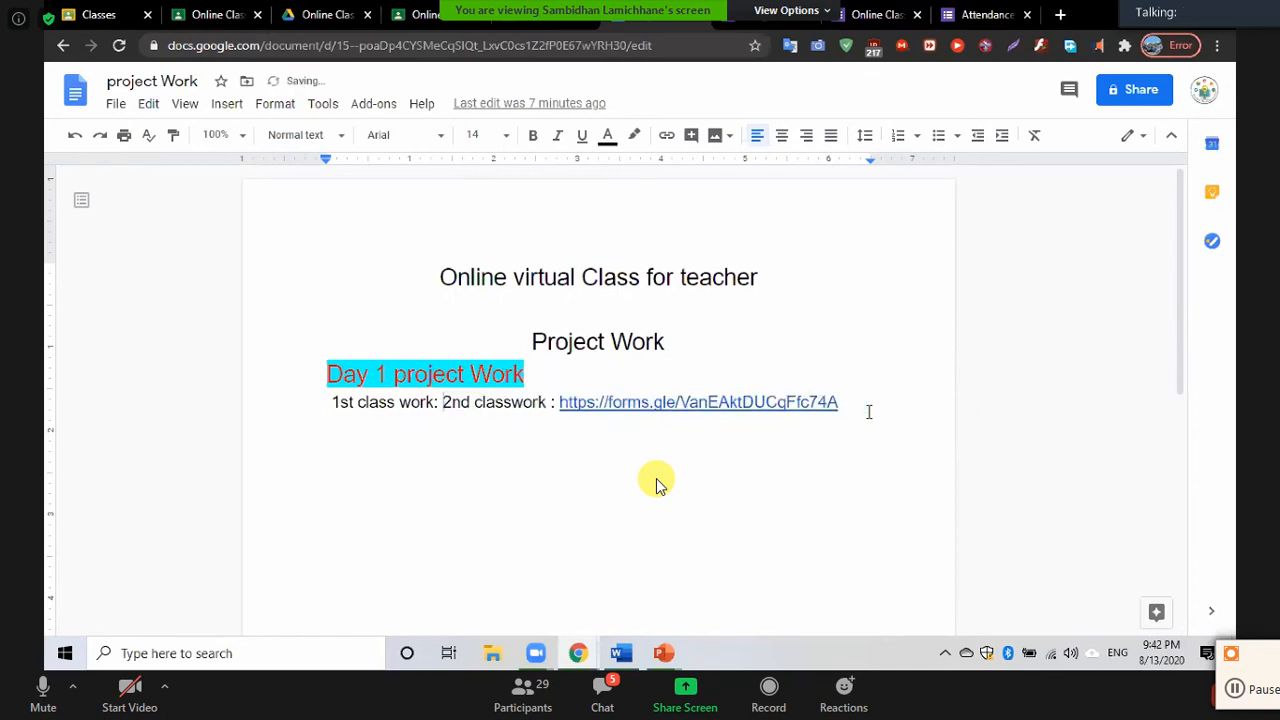
{"action": "key", "text": "Return"}
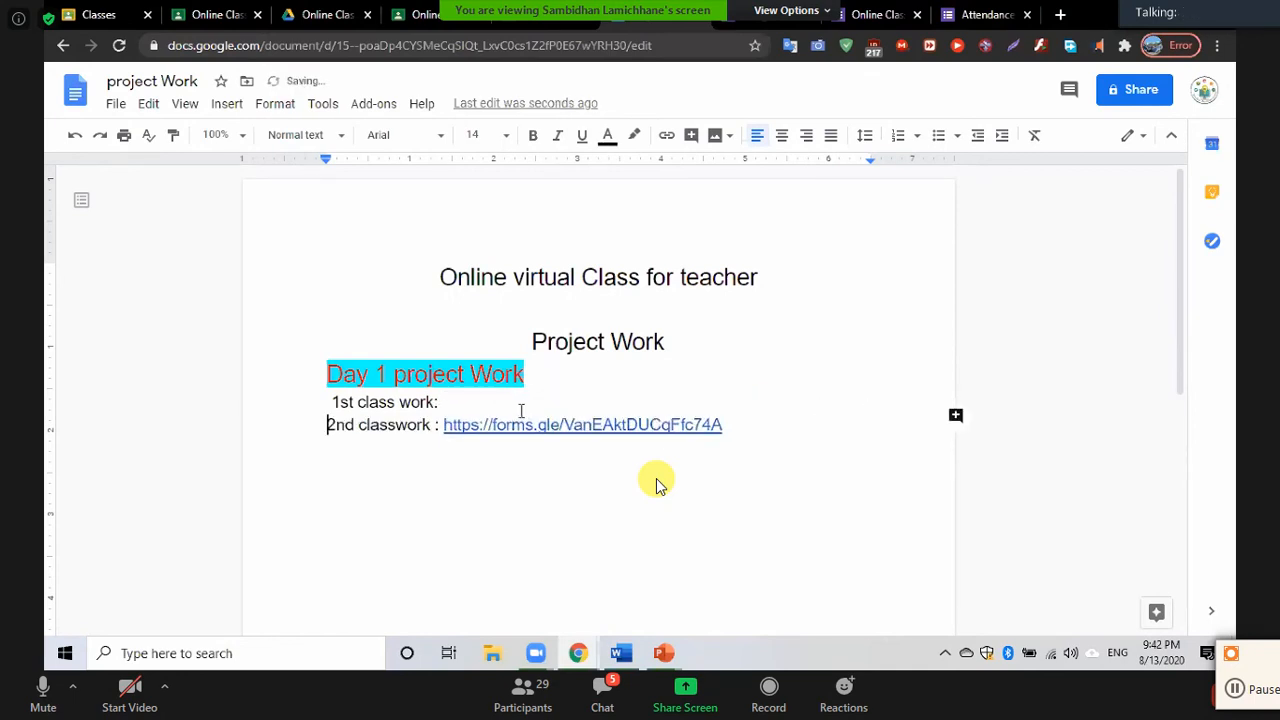
{"action": "left_click", "coordinate": [499, 403]}
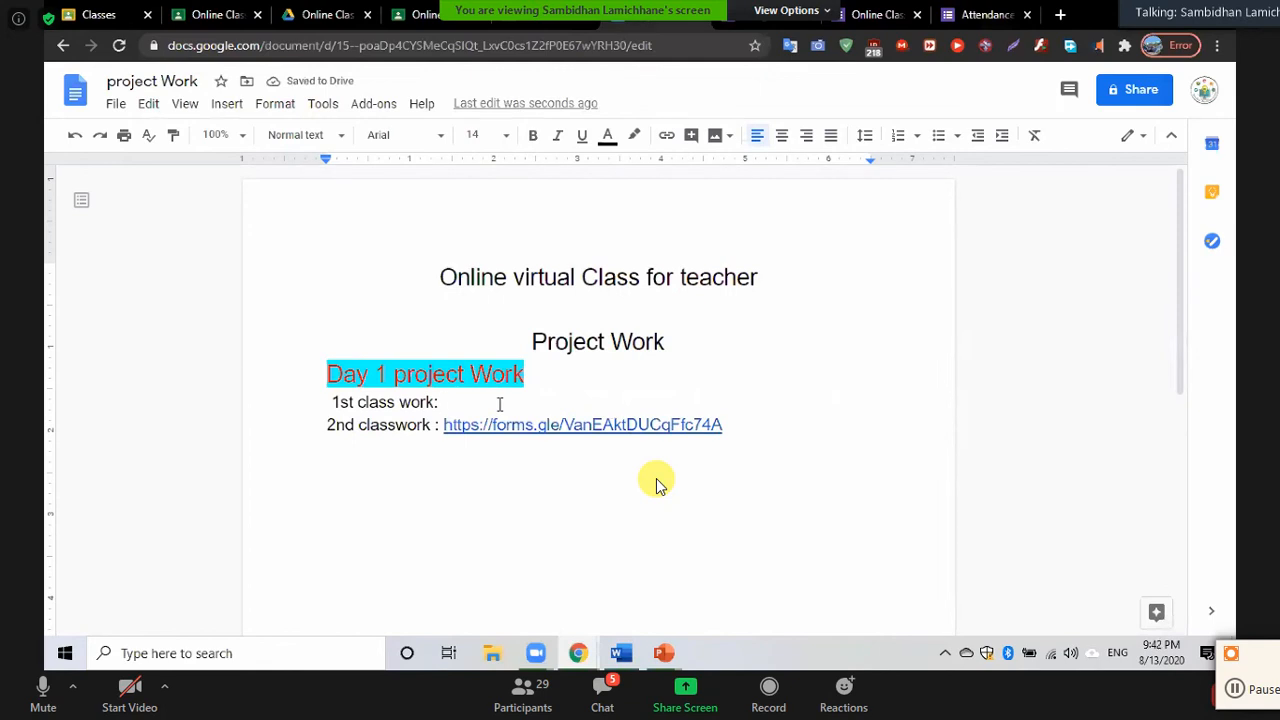
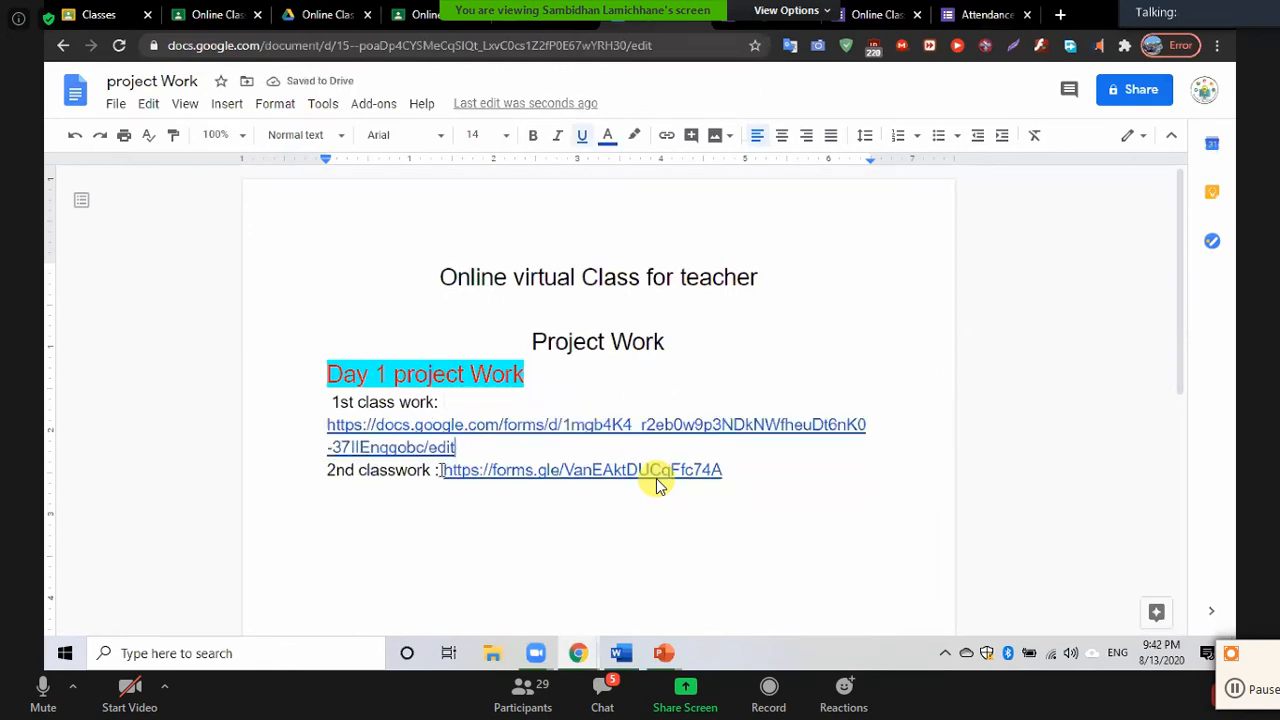
Move the 2nd classwork link onto its own line and select it
{"action": "left_click", "coordinate": [439, 470]}
{"action": "key", "text": "Return"}
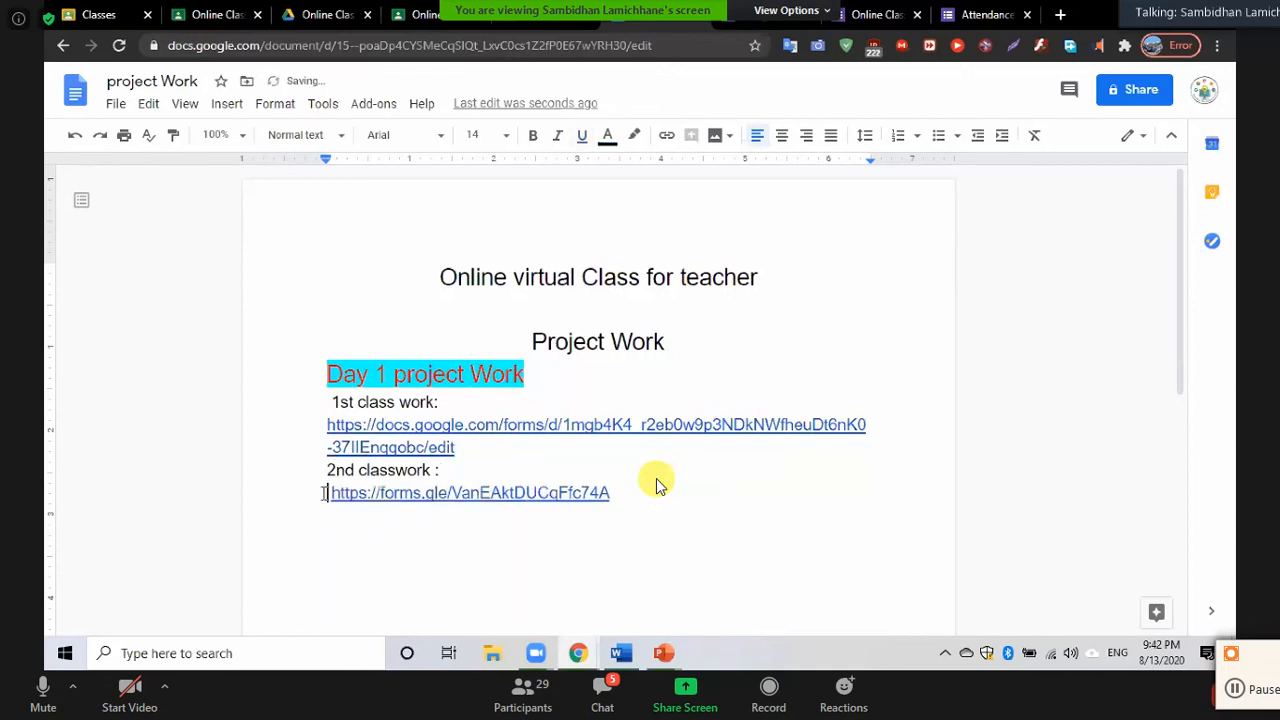
{"action": "left_click_drag", "start_coordinate": [490, 500], "coordinate": [633, 489]}
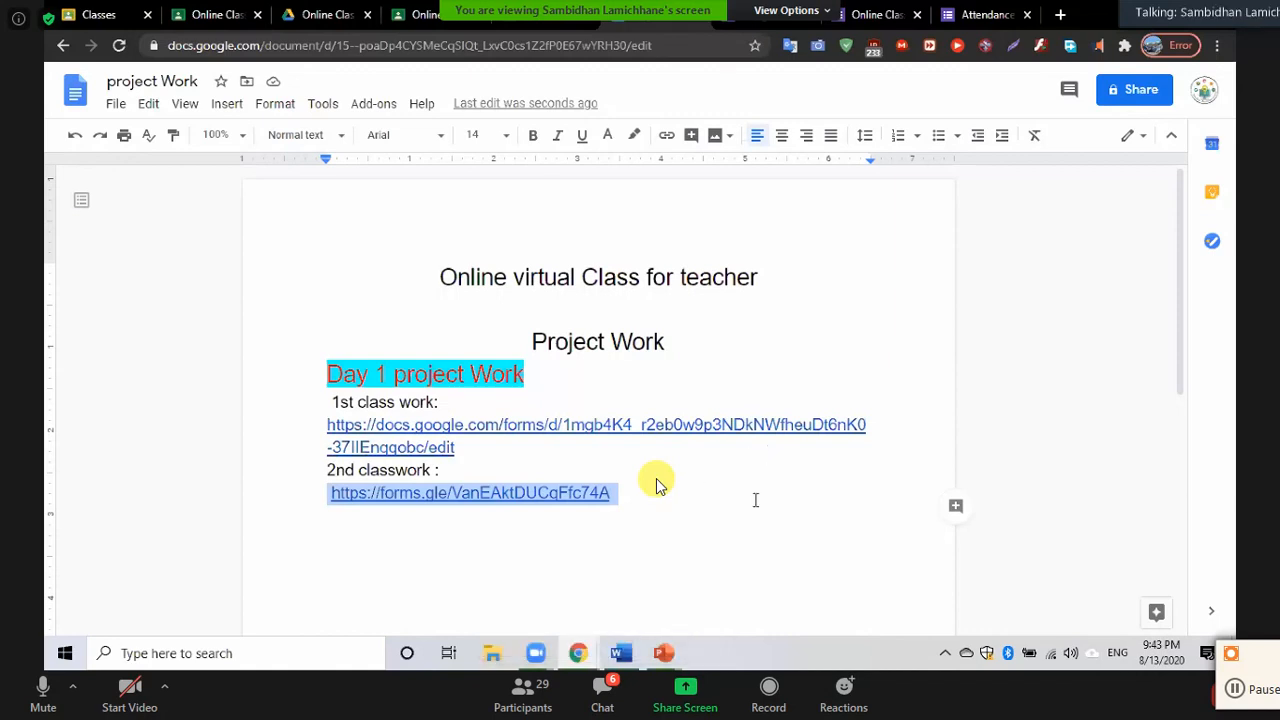
Open a blank tab, review the Online Class Attendance responses, then return to the project Work doc
{"action": "left_click", "coordinate": [1060, 16]}
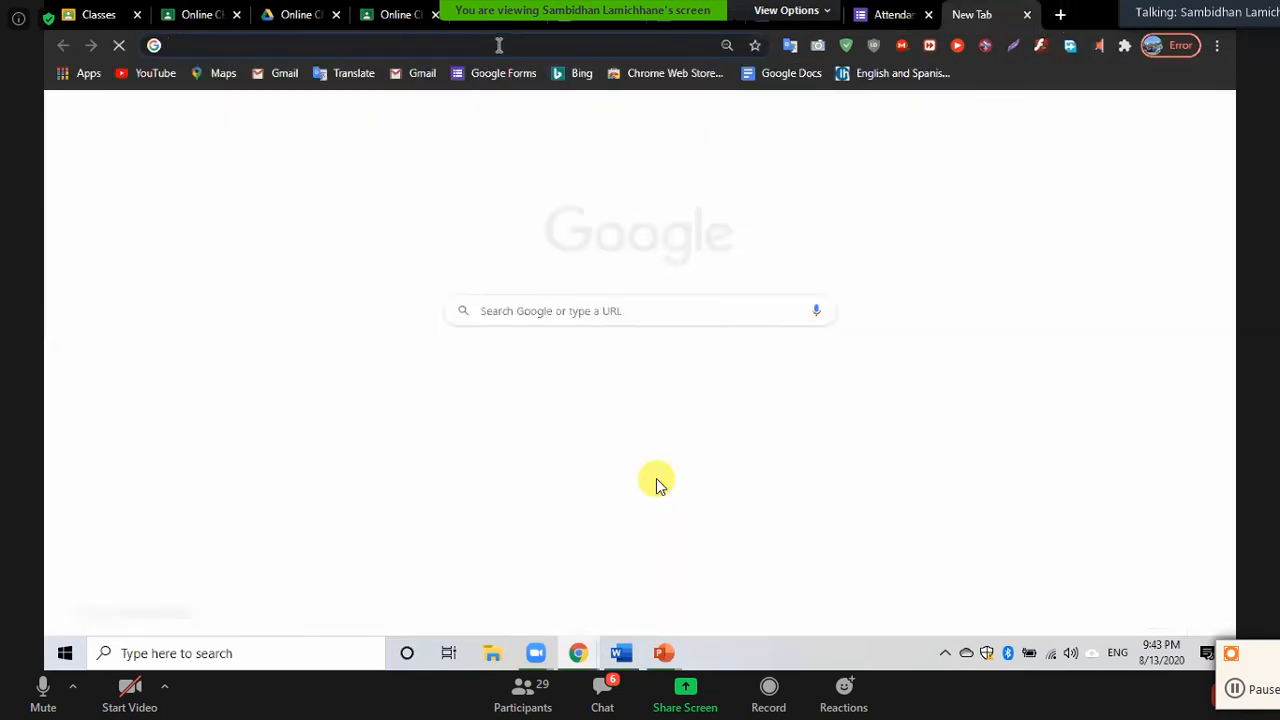
{"action": "left_click", "coordinate": [498, 45]}
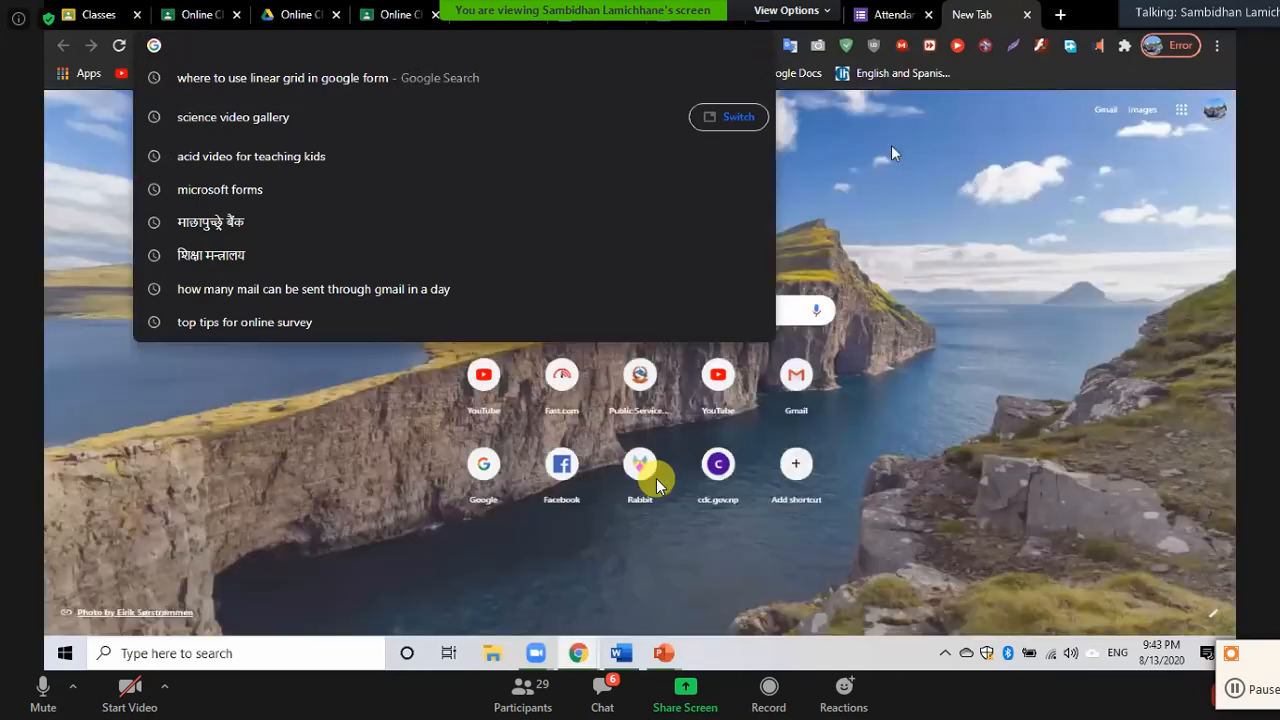
{"action": "left_click", "coordinate": [895, 153]}
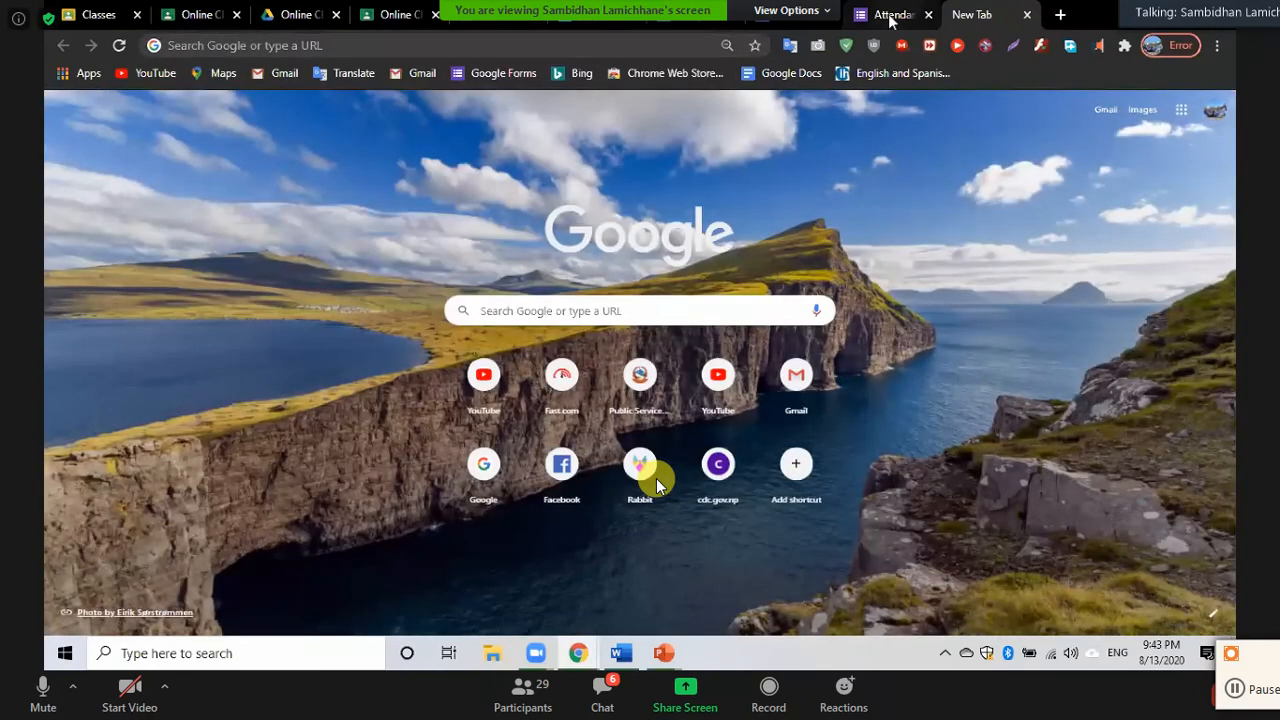
{"action": "left_click", "coordinate": [889, 16]}
{"action": "left_click", "coordinate": [787, 19]}
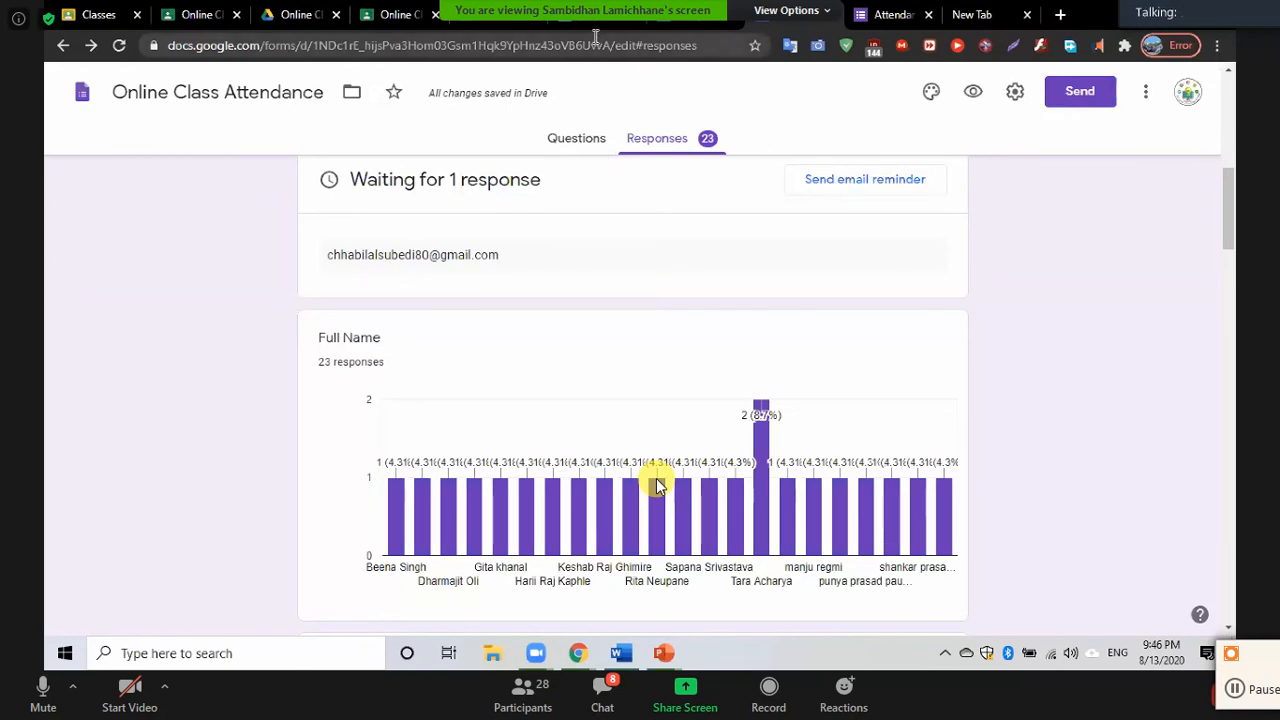
{"action": "left_click", "coordinate": [593, 34]}
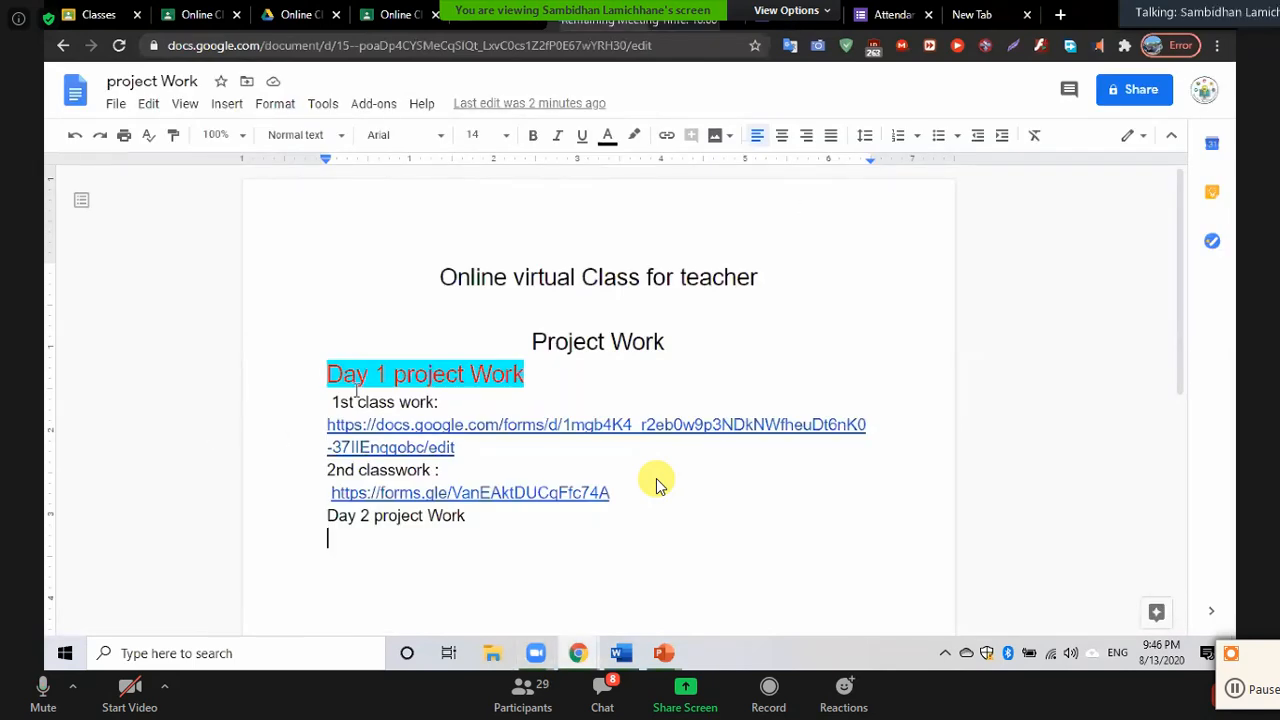
{"action": "left_click", "coordinate": [474, 468]}
{"action": "left_click", "coordinate": [510, 515]}
{"action": "double_click", "coordinate": [283, 46]}
{"action": "left_click", "coordinate": [283, 46]}
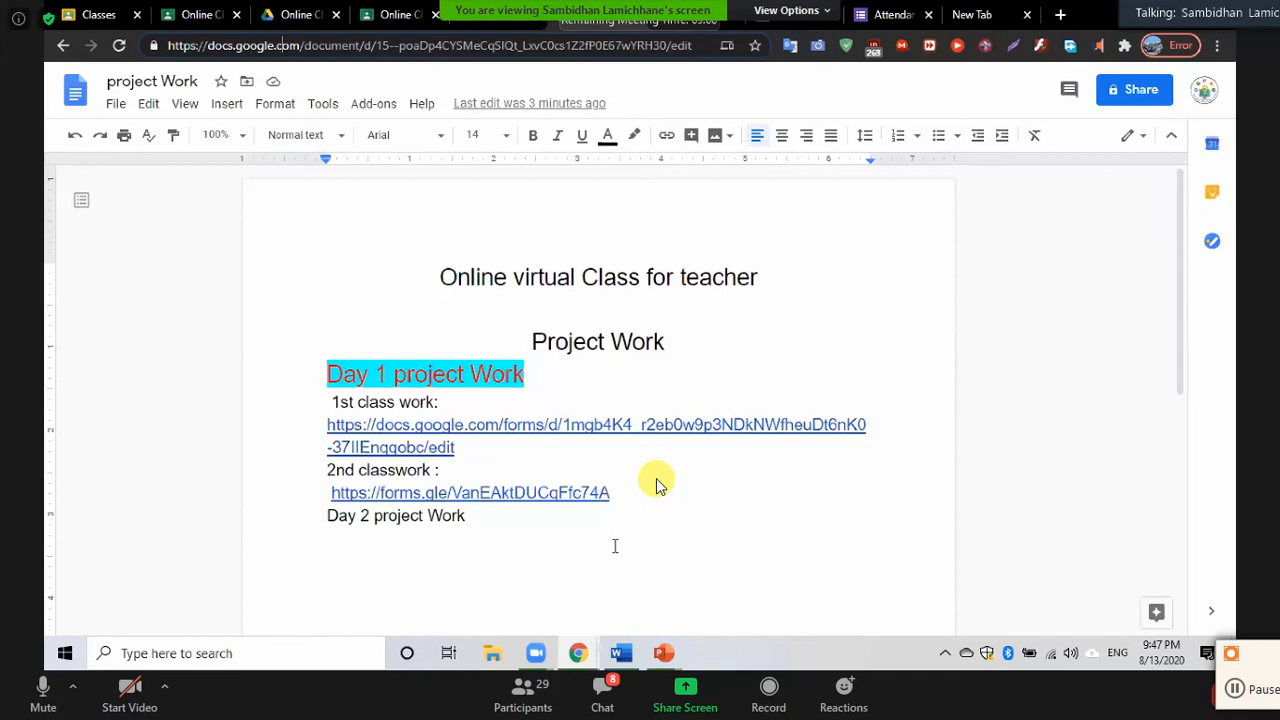
{"action": "left_click", "coordinate": [456, 546]}
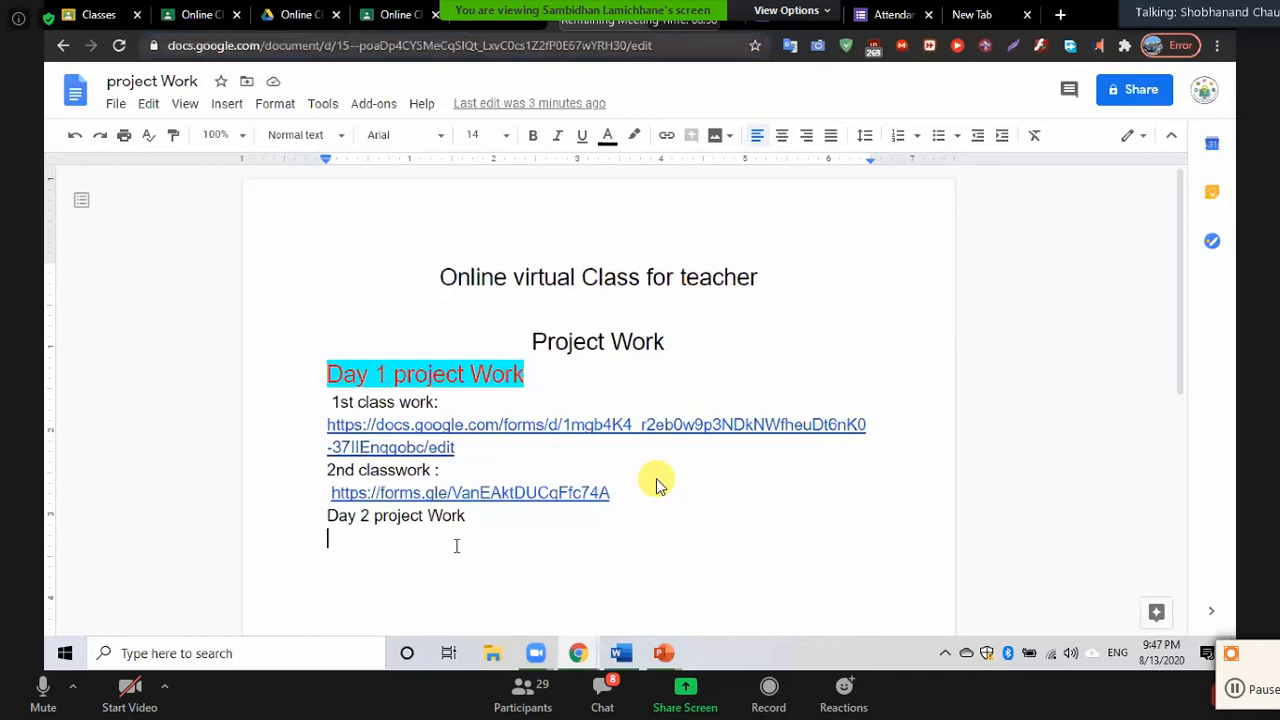
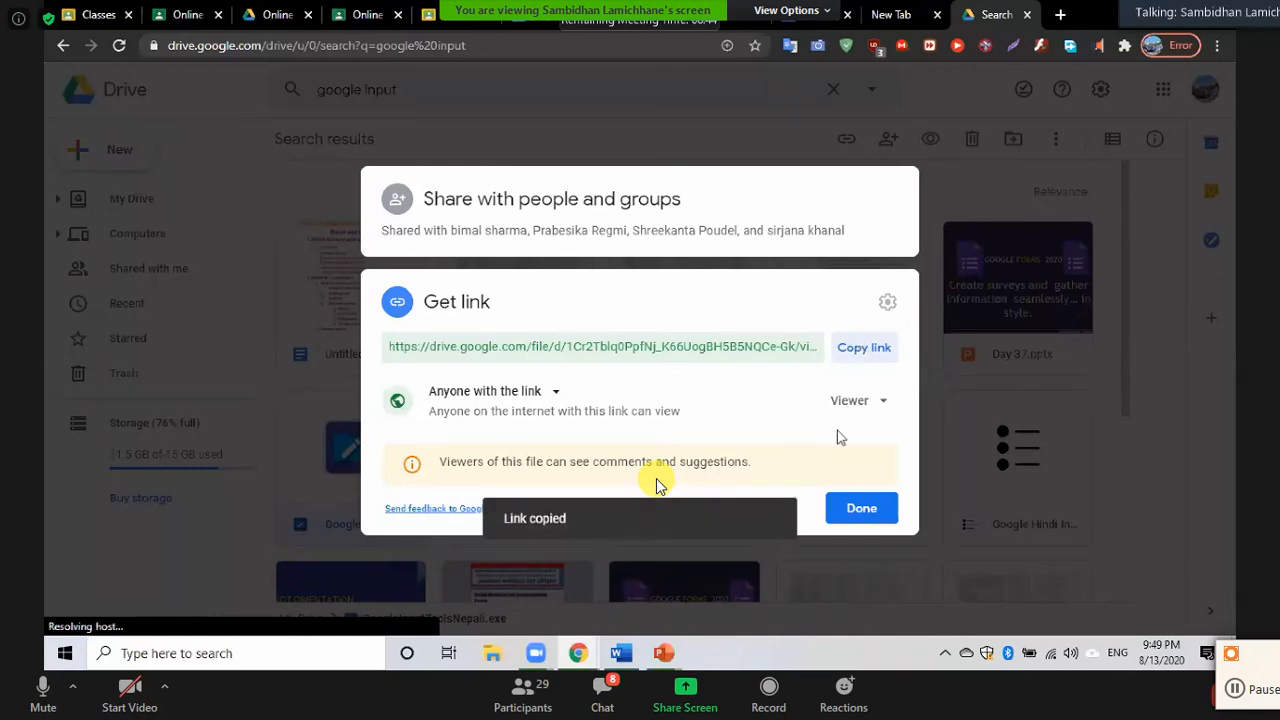
Finish sharing the GoogleInputToolsNepali.exe viewer link and bring up the Zoom group chat
{"action": "left_click", "coordinate": [870, 511]}
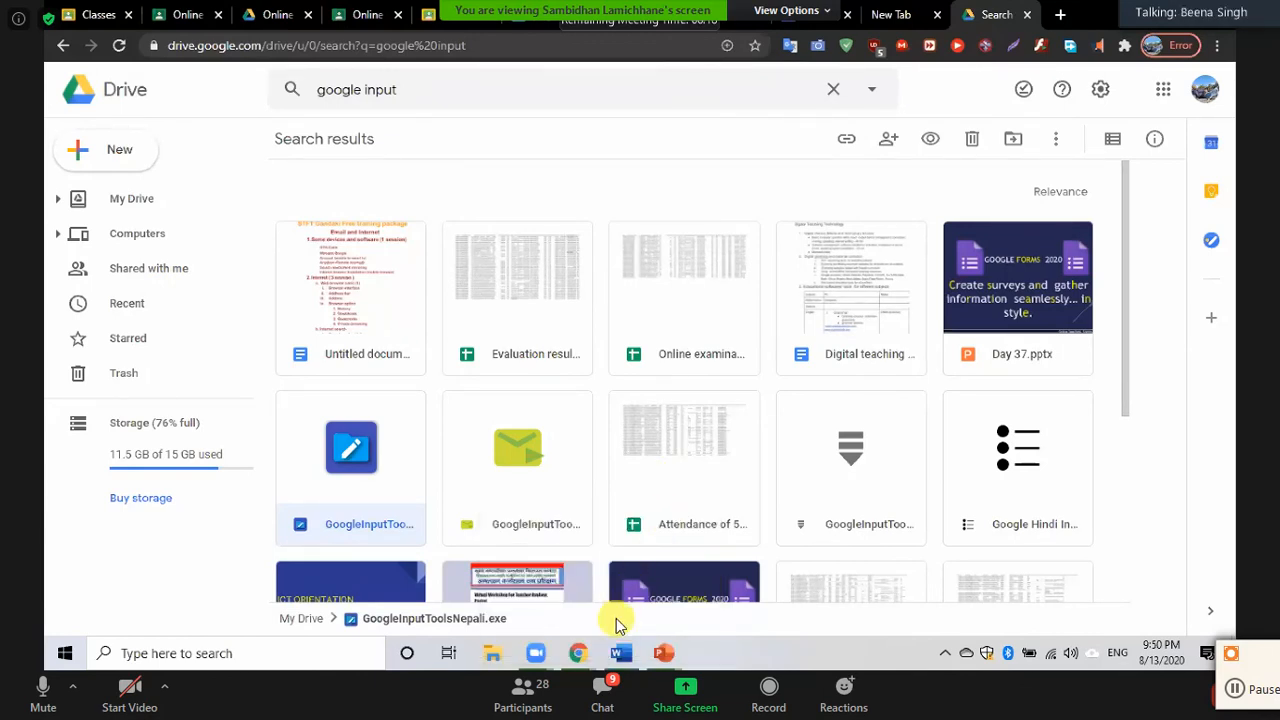
{"action": "left_click", "coordinate": [606, 690]}
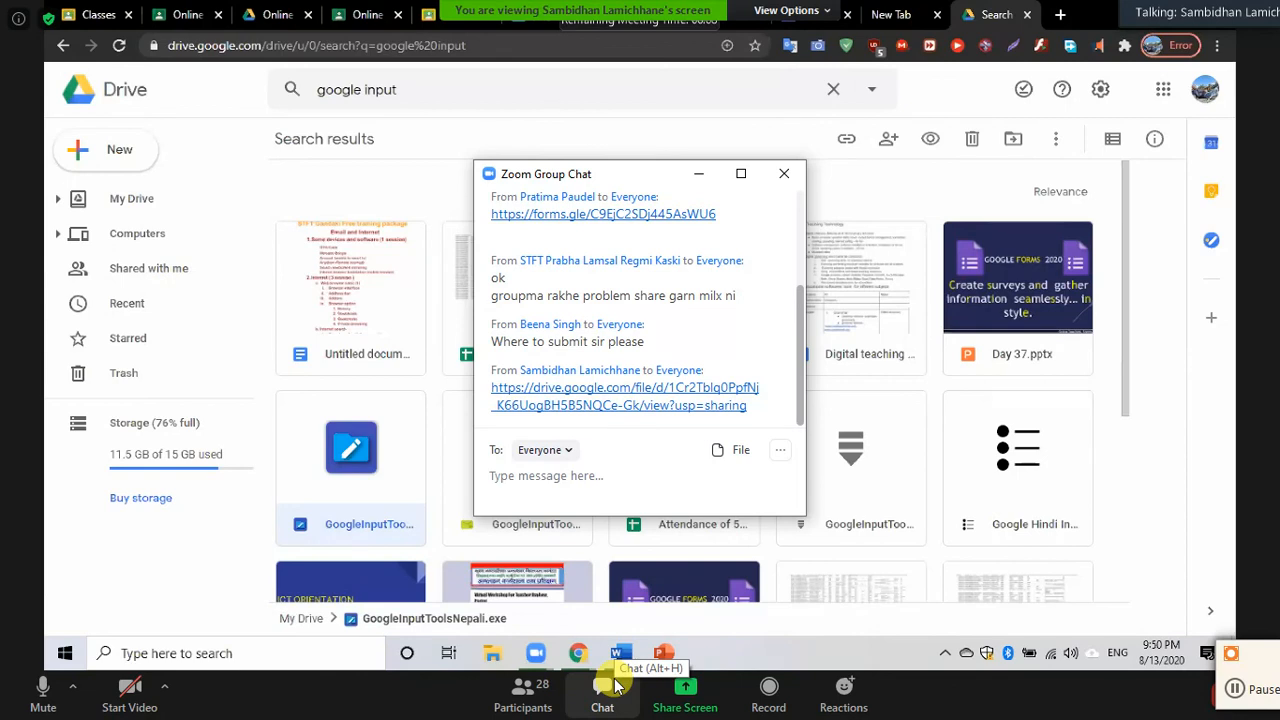
Close and reopen the Zoom group chat to see the participant's new Google Forms link
{"action": "left_click", "coordinate": [790, 174]}
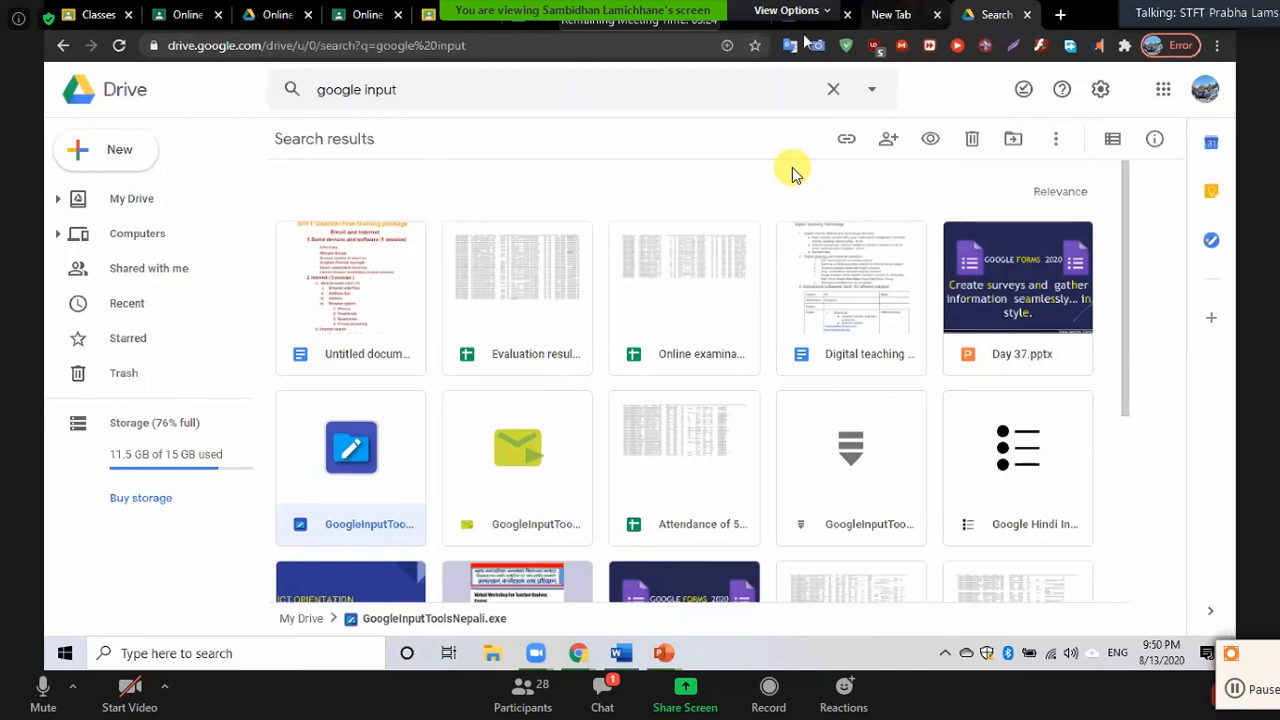
{"action": "left_click", "coordinate": [602, 688]}
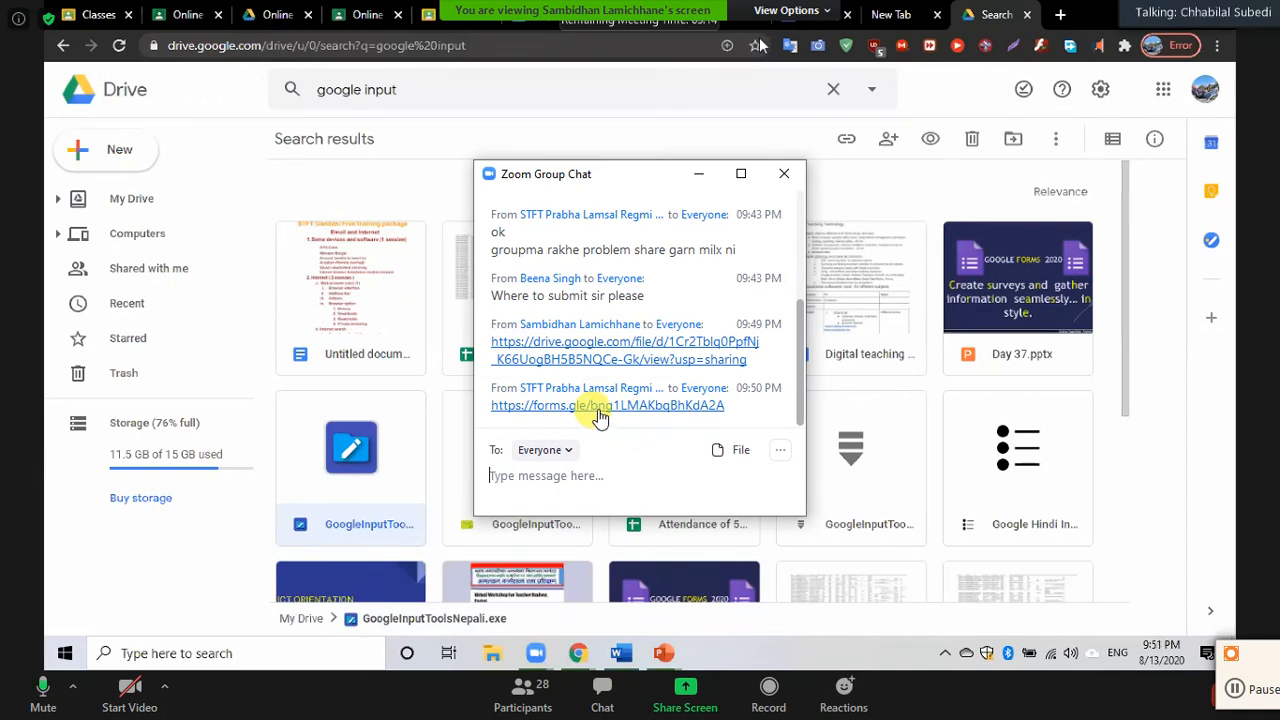
Read through the participant's forms.gle Nepali admission form, then close it and the Zoom chat
{"action": "left_click", "coordinate": [597, 406]}
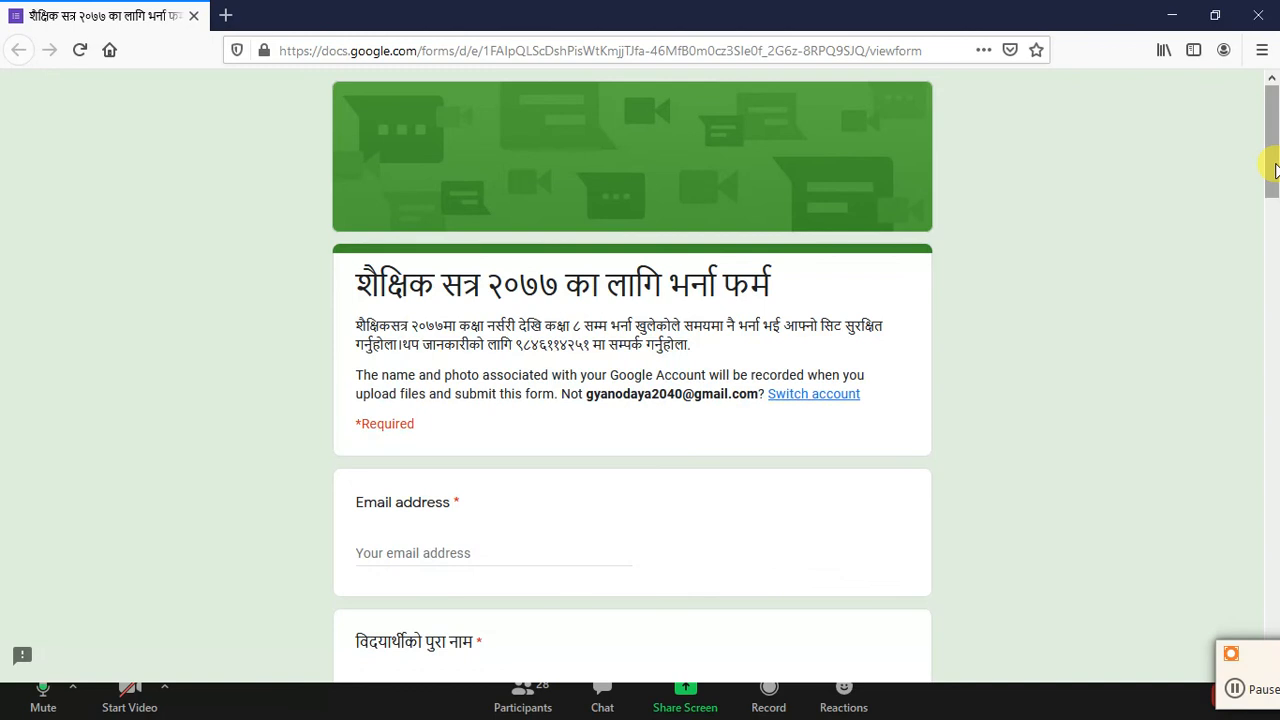
{"action": "left_click_drag", "start_coordinate": [1275, 170], "coordinate": [1276, 635]}
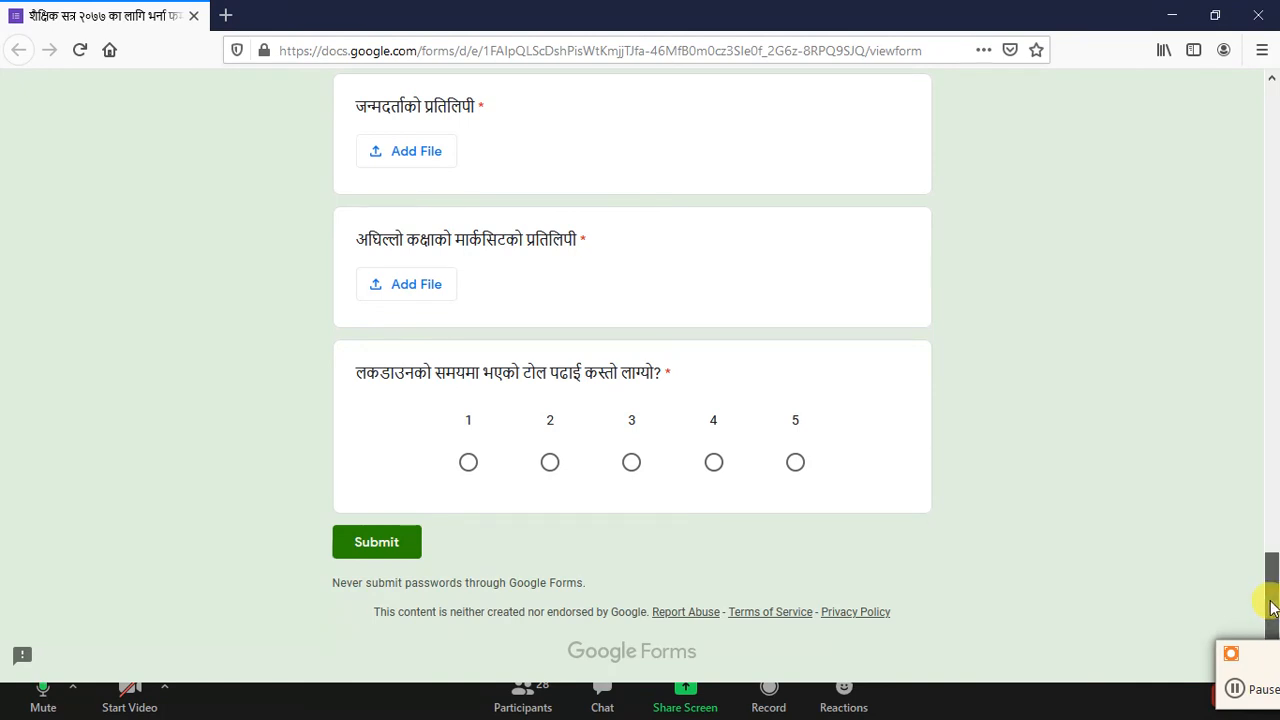
{"action": "left_click_drag", "start_coordinate": [1272, 605], "coordinate": [1271, 196]}
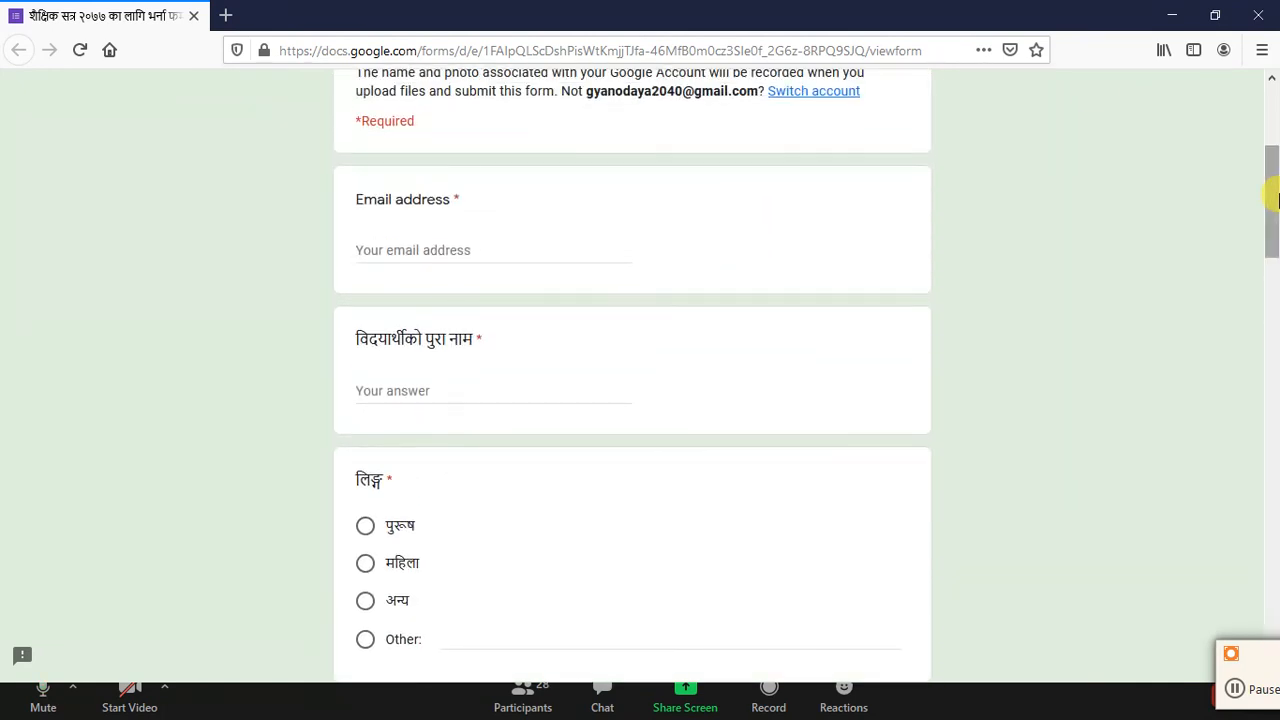
{"action": "left_click", "coordinate": [195, 17]}
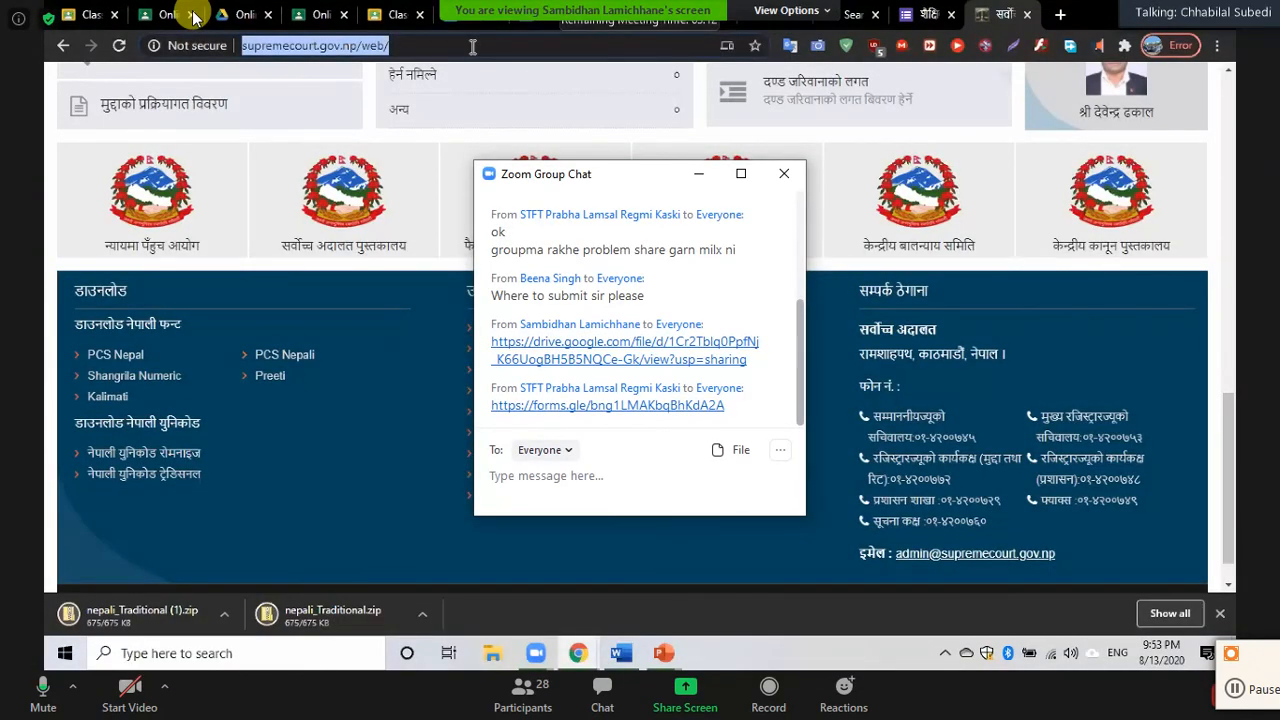
{"action": "left_click", "coordinate": [779, 176]}
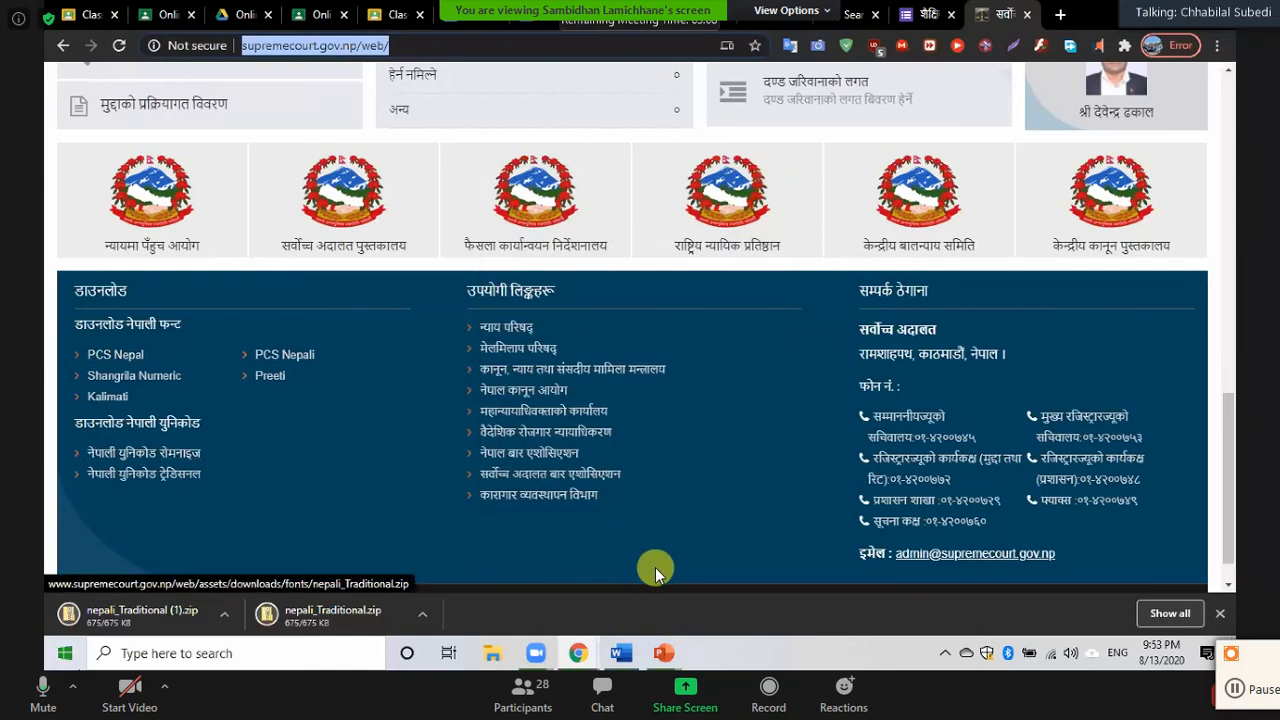